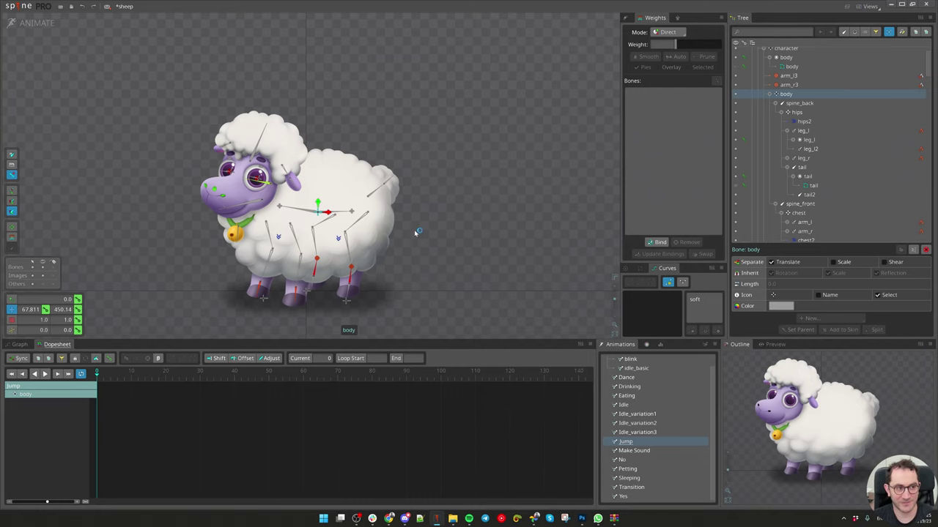
# Step: Key the body bone's vertical translation at frame 0 and lower it to 401.25 at frame 5
pyautogui.scroll(-1, 294, 268)
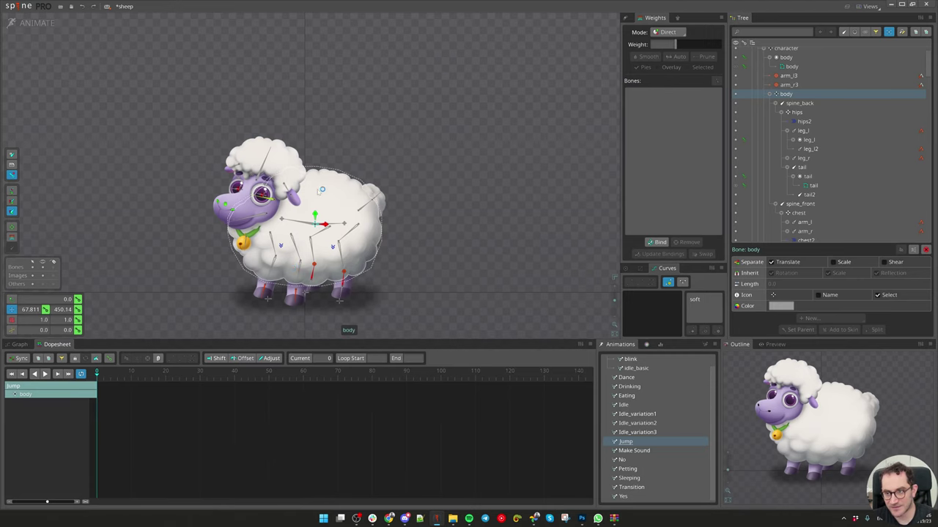
pyautogui.scroll(2, 315, 217)
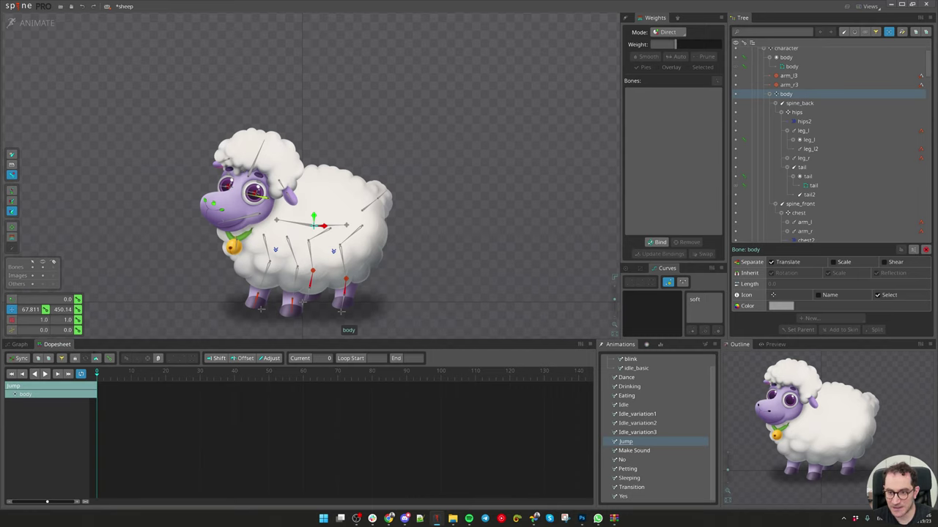
pyautogui.click(77, 309)
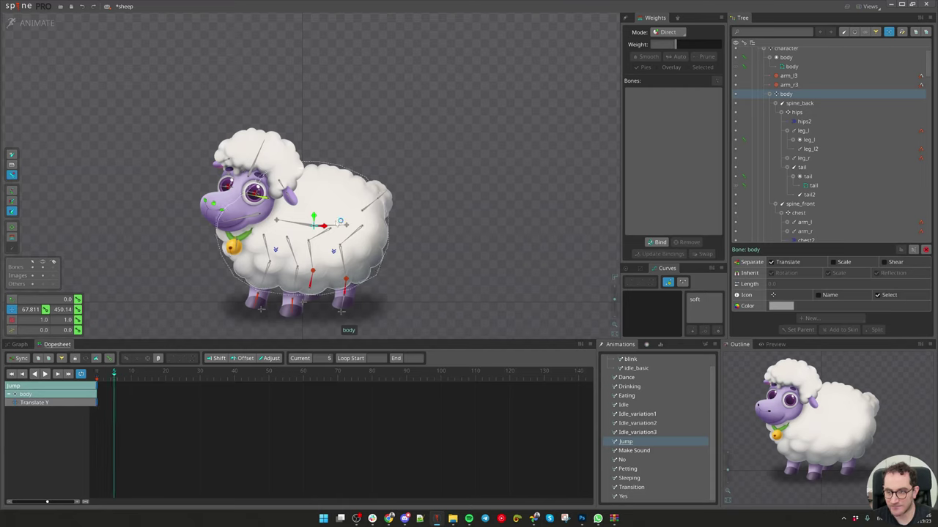
pyautogui.moveTo(314, 219); pyautogui.dragTo(314, 226)
# Step: Key the body raised to a height of 904.54 at frame 15, removing the horizontal translation key
pyautogui.click(100, 402)
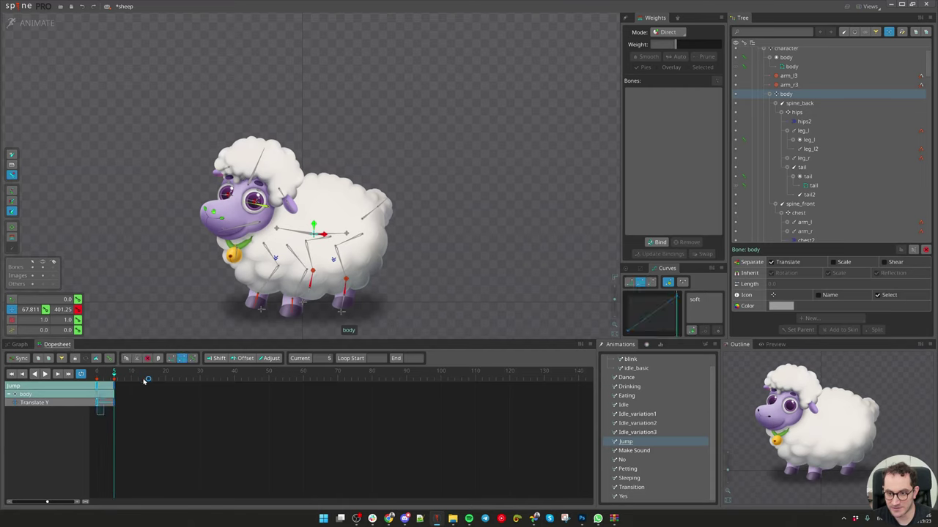
pyautogui.moveTo(137, 374); pyautogui.dragTo(152, 375)
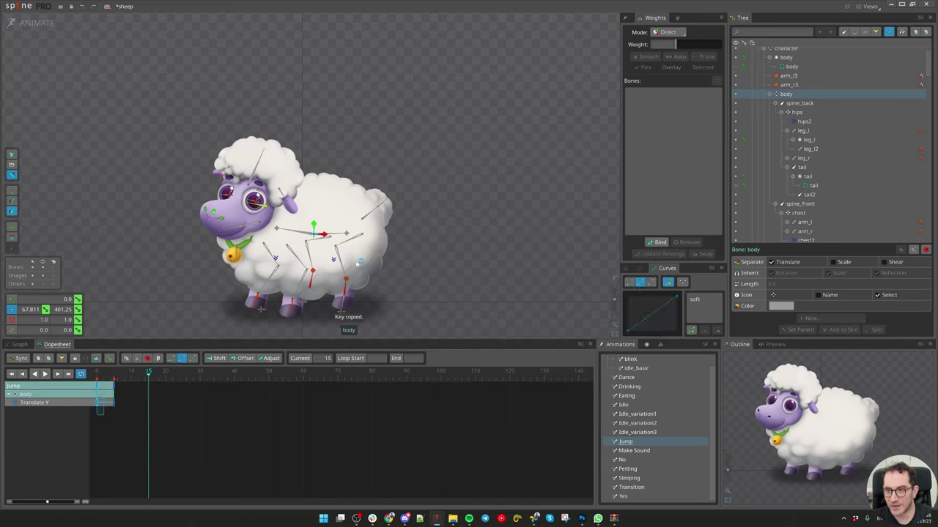
pyautogui.hotkey('ctrl', 'v')
pyautogui.moveTo(317, 218); pyautogui.dragTo(327, 141)
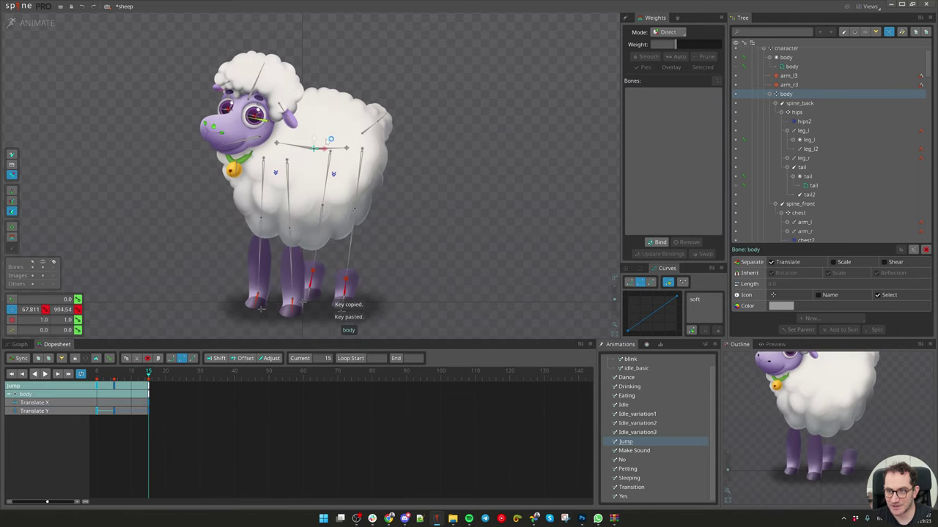
pyautogui.press('Delete')
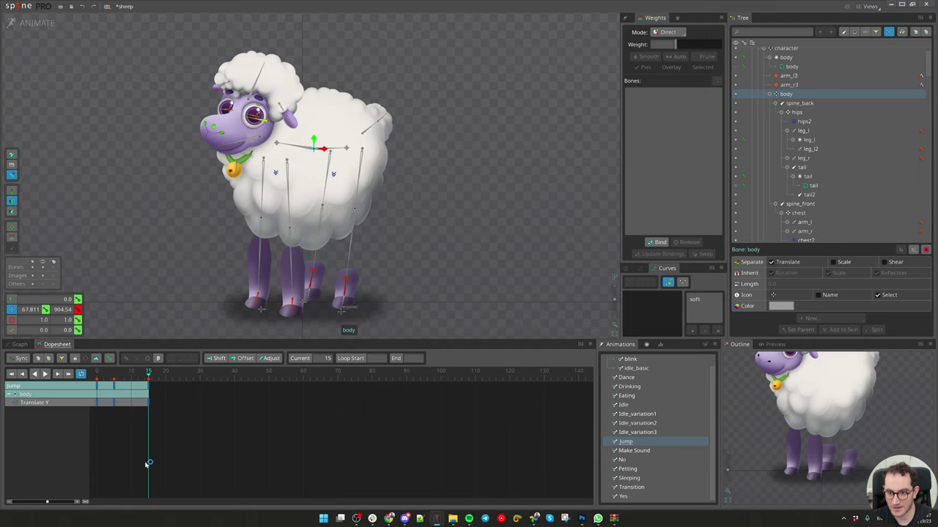
# Step: Key the body's landing crouch at height 404.13 on frame 23 and its starting height of 450.14 on frame 30
pyautogui.moveTo(146, 463); pyautogui.dragTo(89, 389)
pyautogui.click(182, 373)
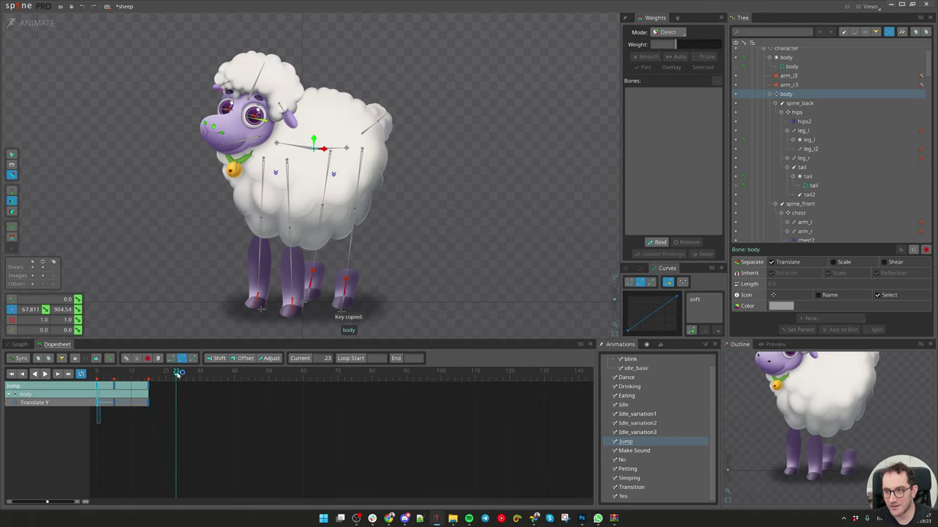
pyautogui.hotkey('ctrl', 'v')
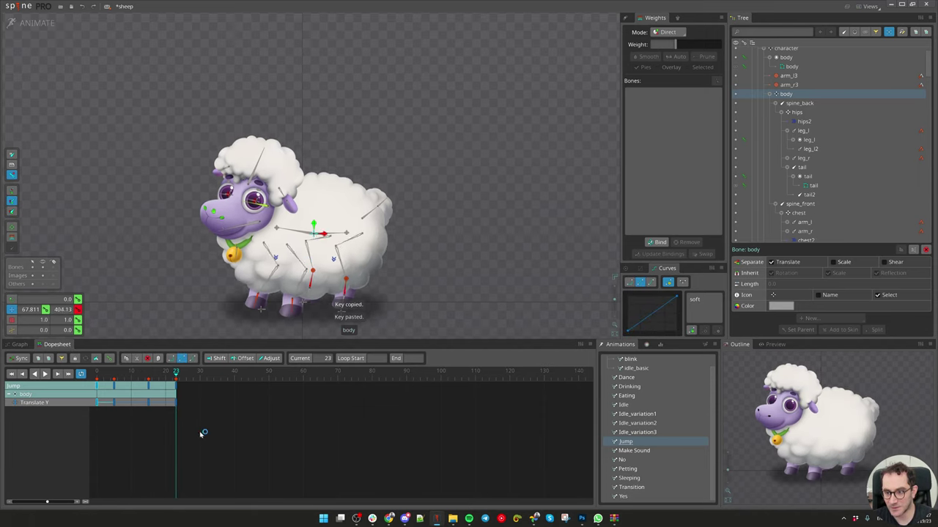
pyautogui.hotkey('ctrl', 'v')
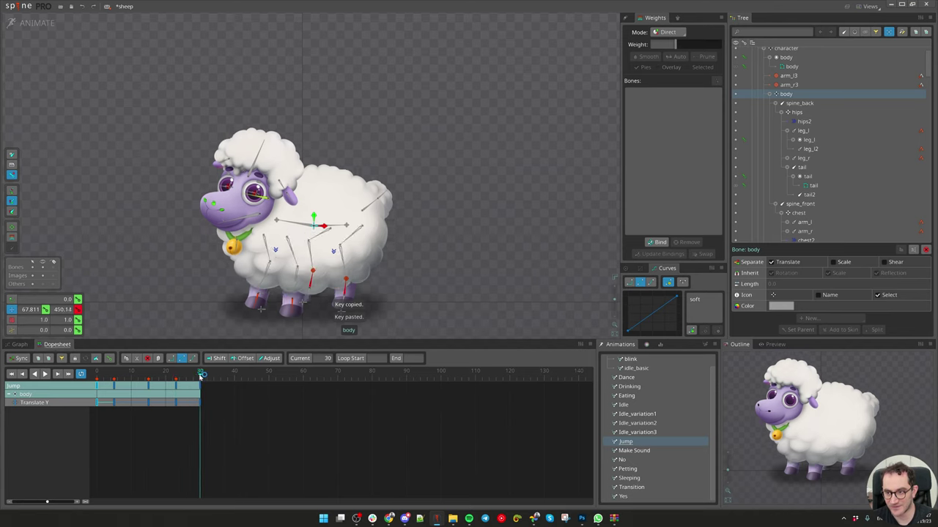
# Step: Ease the body's vertical translation keys with the soft curve preset, adjusting the curve handles and playing the jump
pyautogui.press('d')
pyautogui.moveTo(128, 424); pyautogui.dragTo(100, 388)
pyautogui.click(696, 302)
pyautogui.click(696, 300)
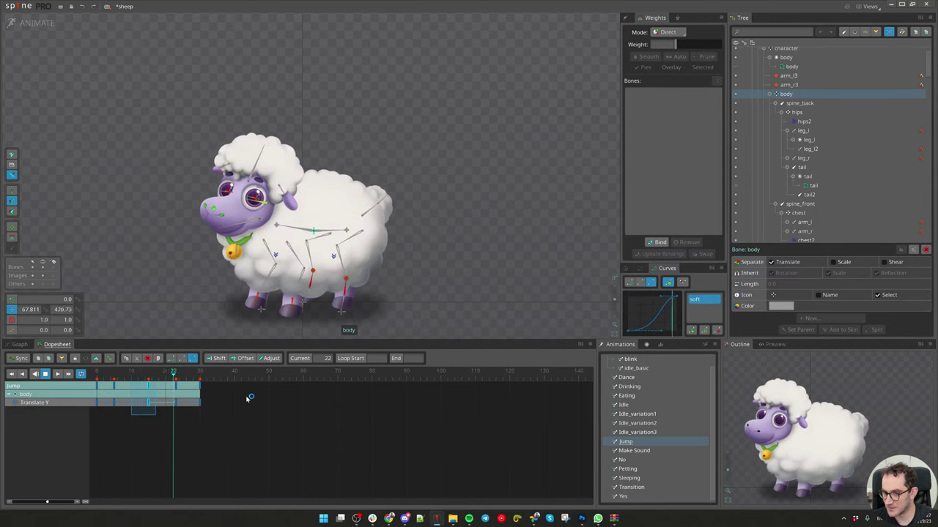
pyautogui.press('space')
pyautogui.moveTo(643, 333); pyautogui.dragTo(640, 297)
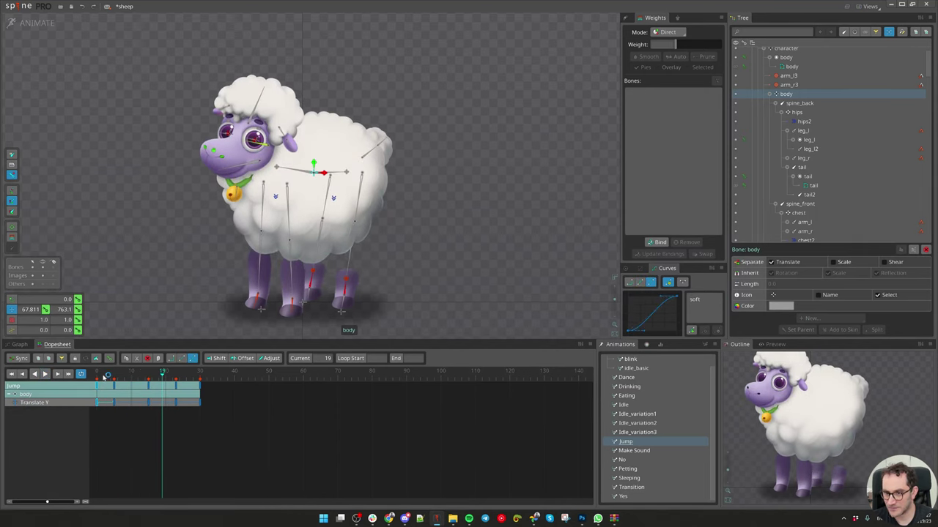
pyautogui.press('space')
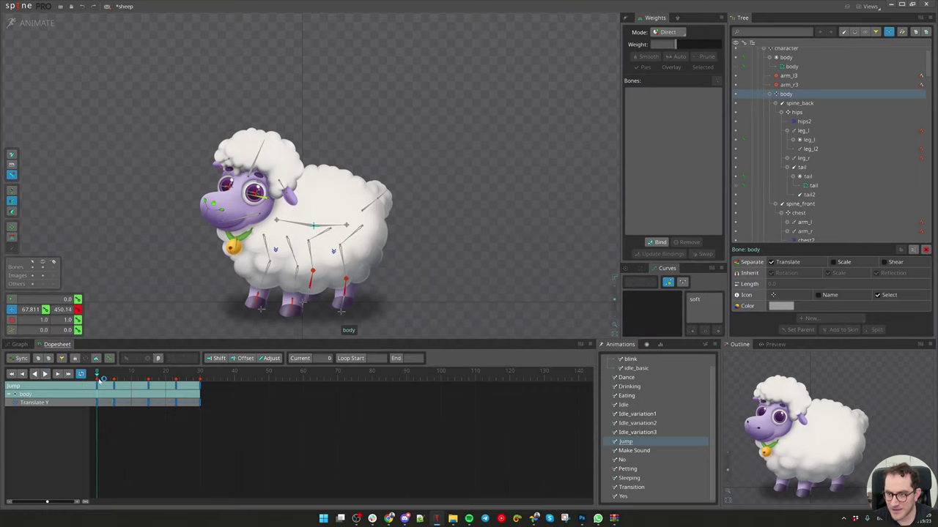
# Step: Rotate the body bone and key its rotation at frames 15 and 23
pyautogui.click(148, 388)
pyautogui.press('c')
pyautogui.moveTo(542, 221); pyautogui.dragTo(505, 245)
pyautogui.click(177, 393)
# Step: Key the body's rotation at 0 on frame 0 and copy that key to frames 5 and 30
pyautogui.moveTo(130, 381); pyautogui.dragTo(71, 382)
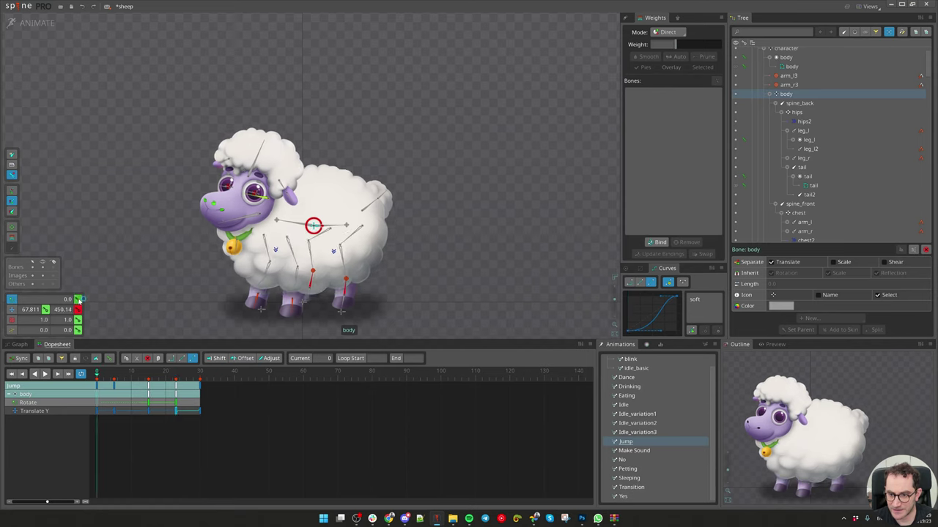
pyautogui.hotkey('ctrl', 'c')
pyautogui.click(115, 371)
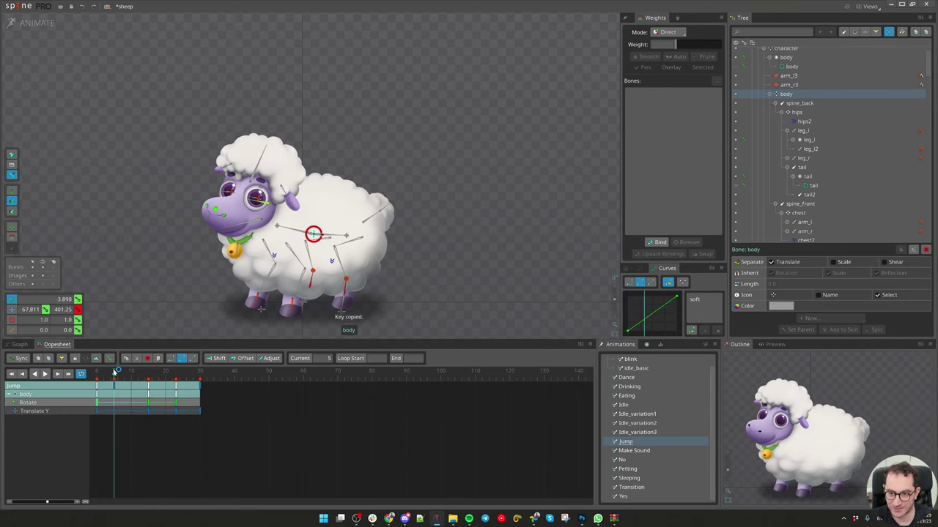
pyautogui.hotkey('ctrl', 'v')
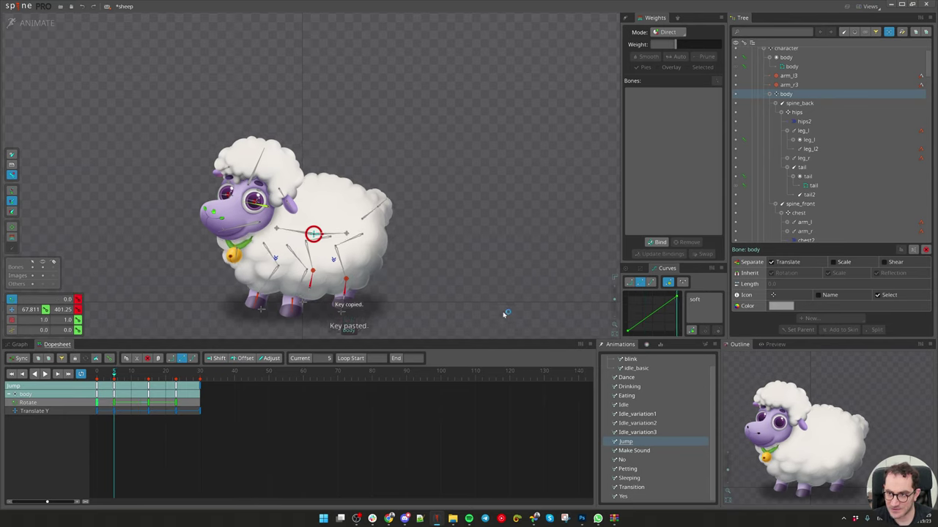
pyautogui.moveTo(116, 376); pyautogui.dragTo(110, 403)
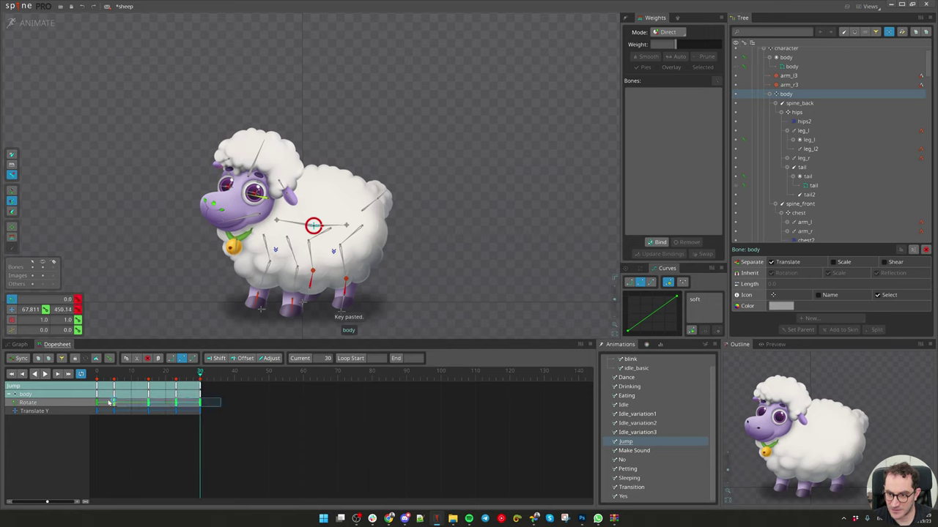
# Step: Apply the soft curve preset to the body's rotation keys and frame their curve in the graph
pyautogui.click(705, 300)
pyautogui.click(27, 345)
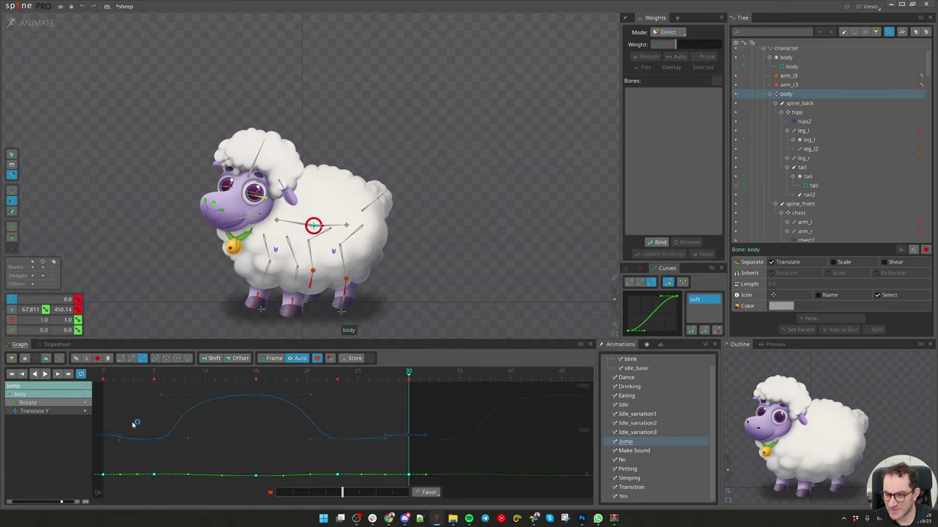
pyautogui.click(204, 457)
pyautogui.moveTo(311, 469); pyautogui.dragTo(93, 472)
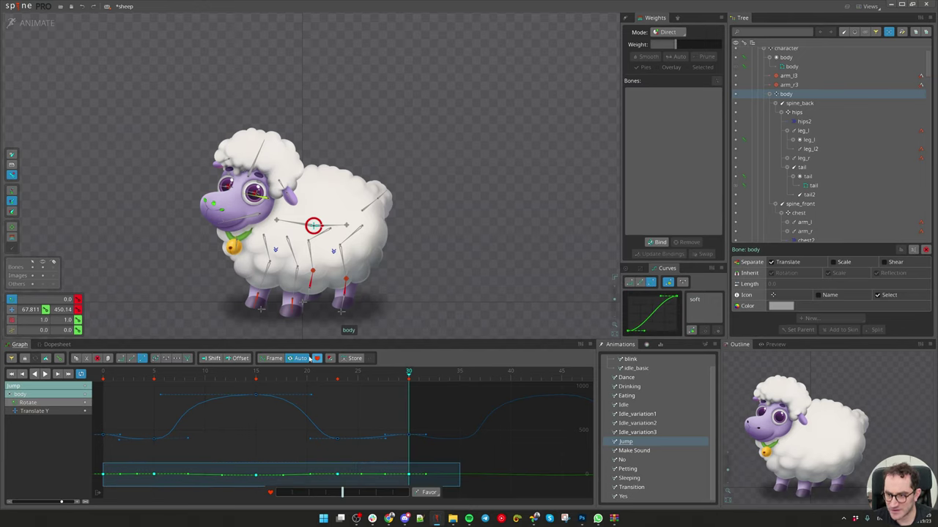
pyautogui.click(273, 358)
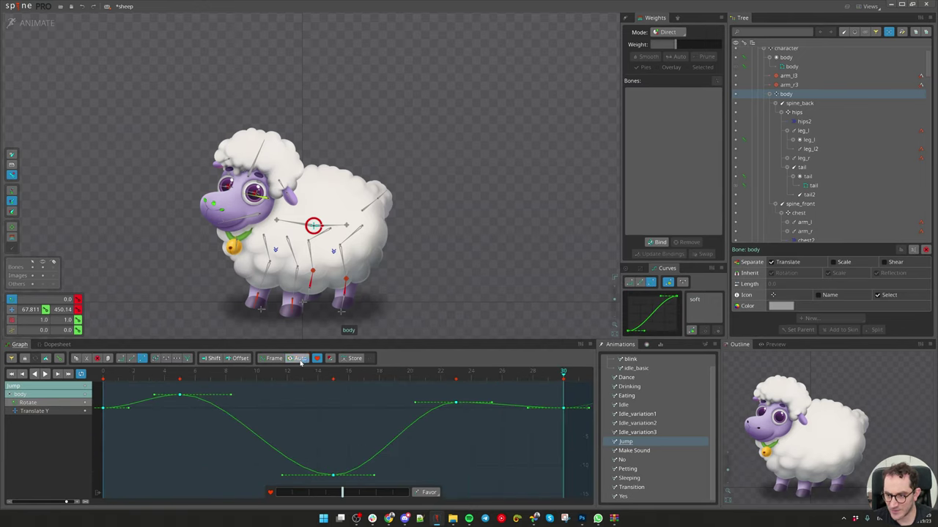
# Step: Lengthen the rotation curve's handles on both sides of the frame 15 key and adjust those at frames 5 and 23
pyautogui.click(140, 464)
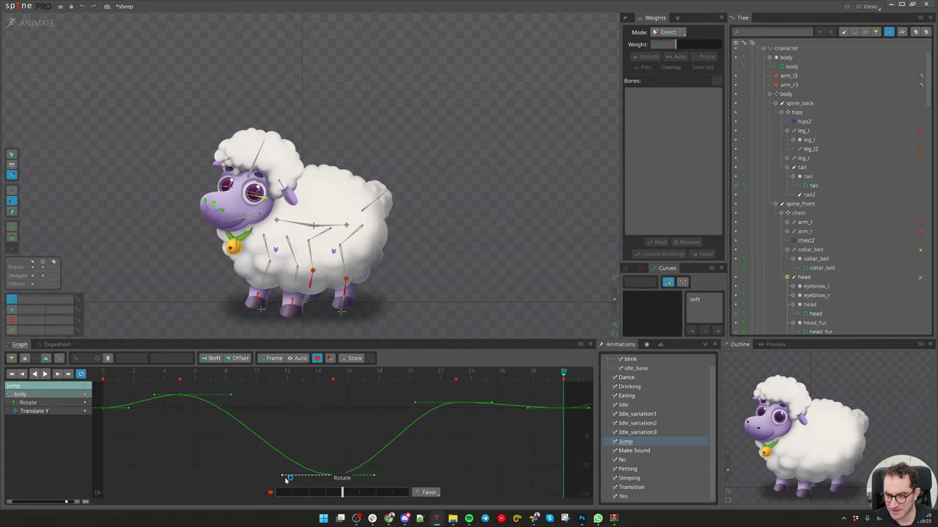
pyautogui.moveTo(288, 478); pyautogui.dragTo(243, 477)
pyautogui.moveTo(381, 476); pyautogui.dragTo(413, 476)
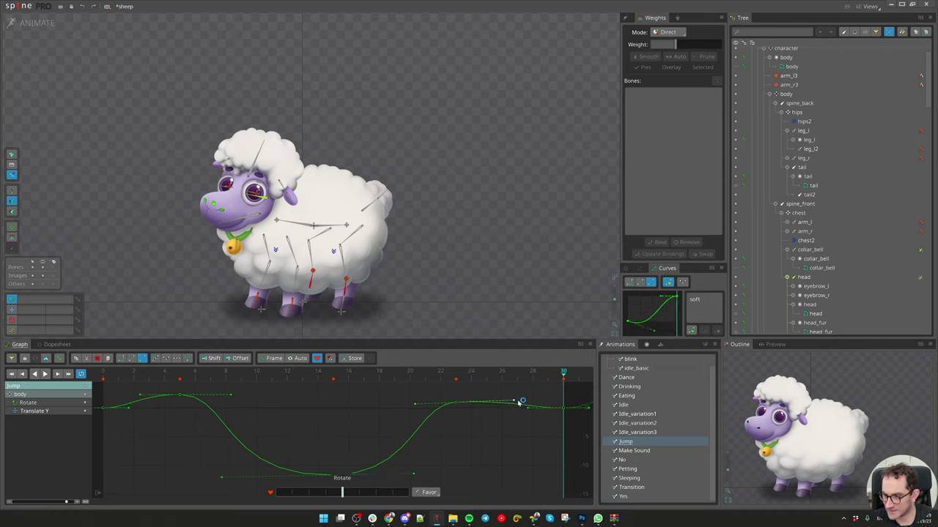
pyautogui.scroll(-2, 319, 433)
pyautogui.click(189, 403)
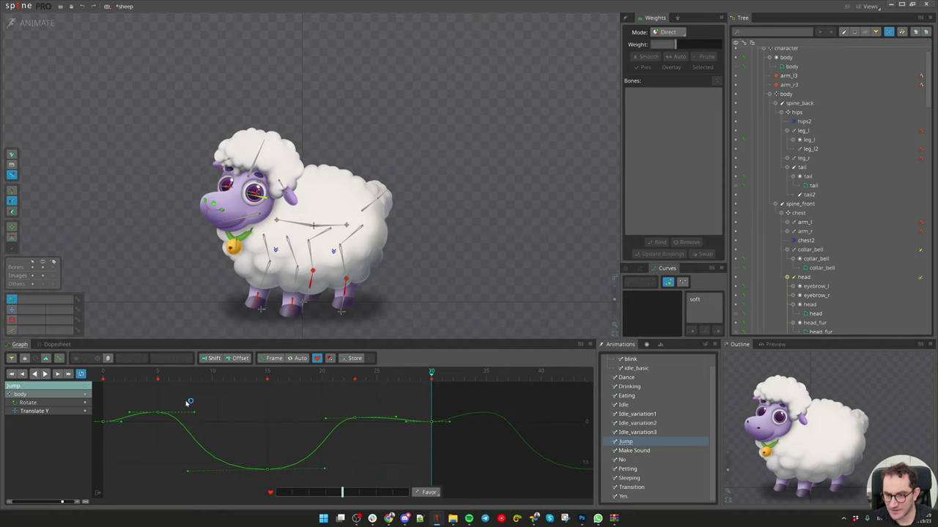
# Step: Play the jump in the dopesheet and shift the body's three middle rotation keys to frames 7, 17 and 25
pyautogui.click(51, 345)
pyautogui.click(45, 373)
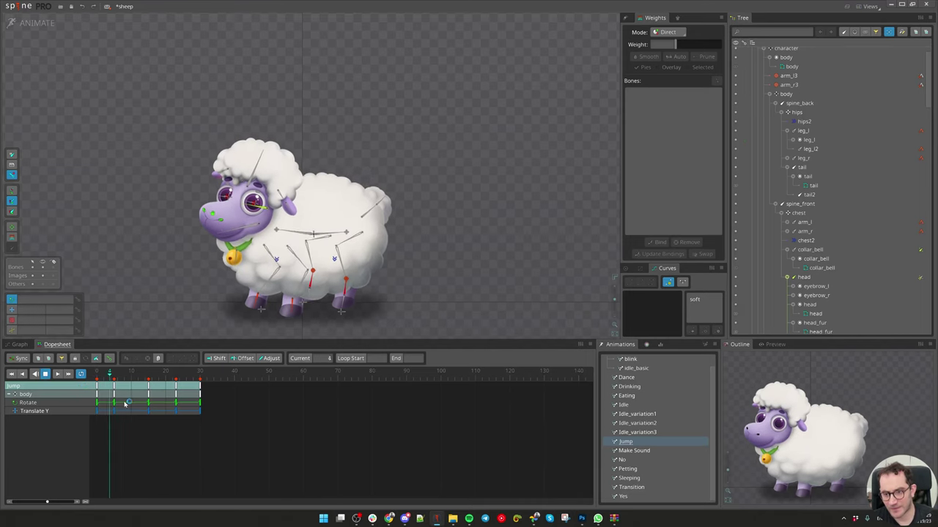
pyautogui.press('d')
pyautogui.moveTo(107, 400); pyautogui.dragTo(167, 404)
pyautogui.click(168, 437)
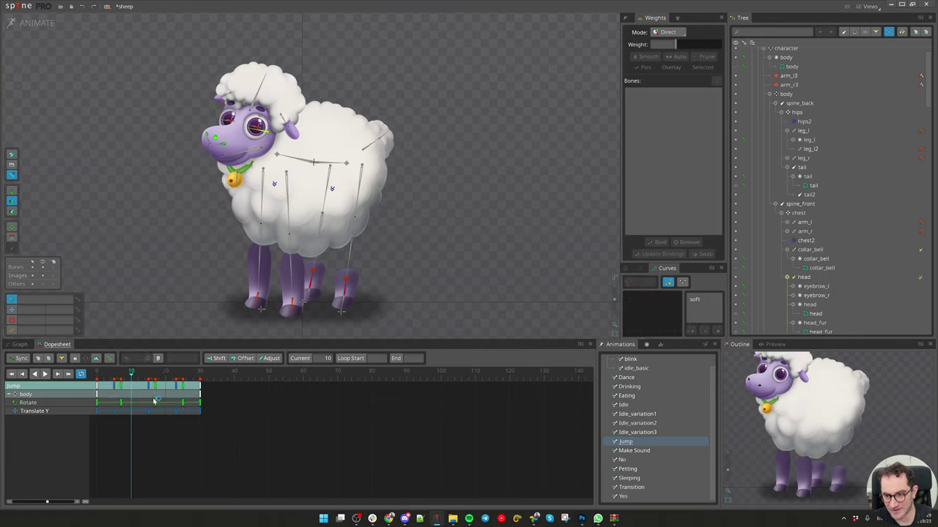
# Step: Copy the body's rotation key from frame 0 to frame 2
pyautogui.moveTo(121, 377)
pyautogui.mouseDown()
pyautogui.moveTo(68, 382)
pyautogui.moveTo(104, 380)
pyautogui.mouseUp()
pyautogui.press('d')
pyautogui.click(98, 403)
pyautogui.hotkey('ctrl', 'c')
pyautogui.hotkey('ctrl', 'v')
pyautogui.hotkey('ctrl', 'v')
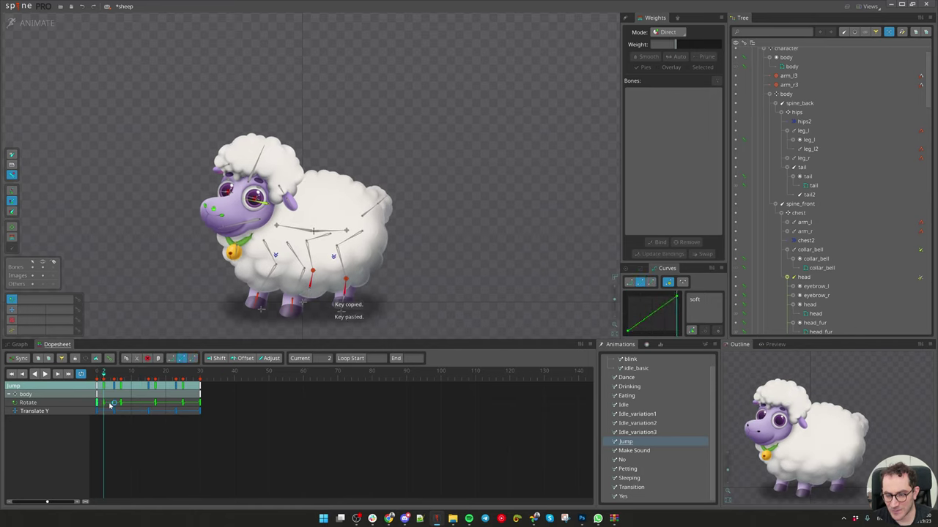
pyautogui.moveTo(105, 376)
pyautogui.mouseDown()
pyautogui.moveTo(95, 381)
pyautogui.moveTo(104, 384)
pyautogui.mouseUp()
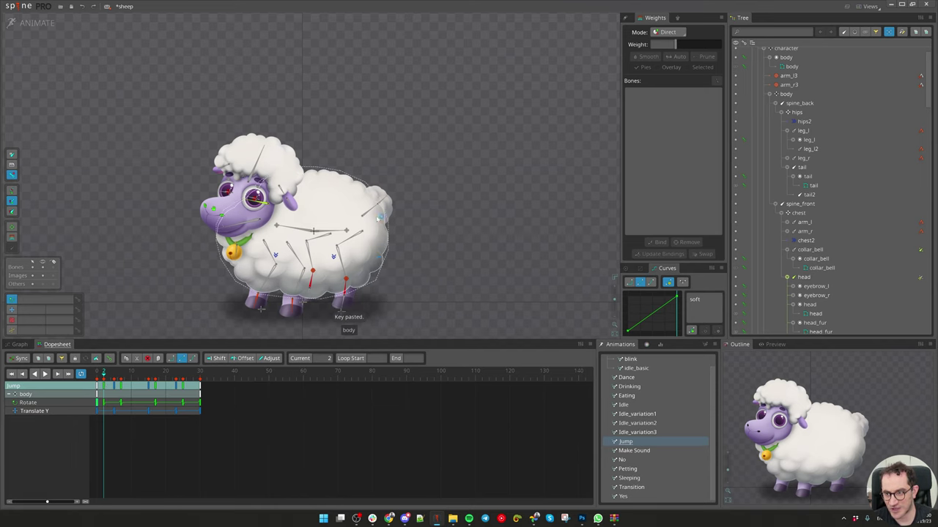
# Step: Rotate the body bone to -1.835 at frame 2
pyautogui.scroll(3, 421, 222)
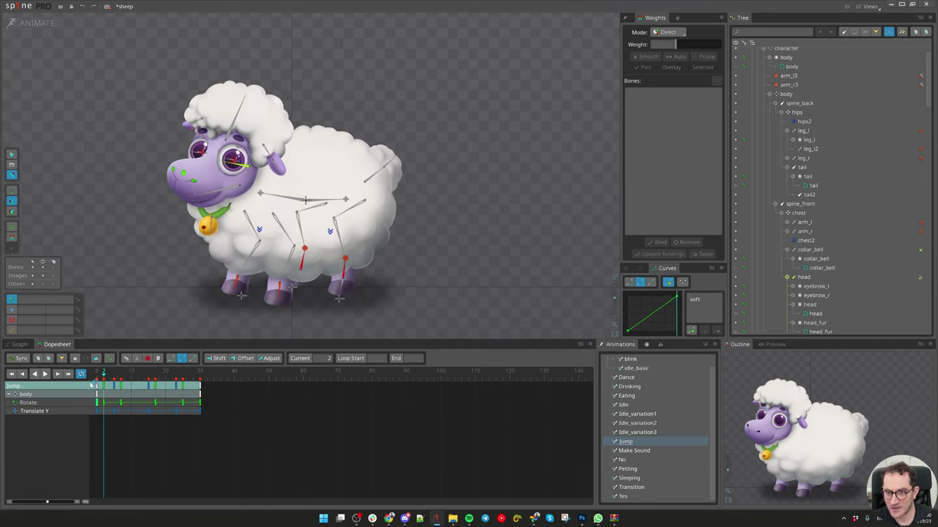
pyautogui.click(97, 374)
pyautogui.moveTo(99, 376); pyautogui.dragTo(106, 376)
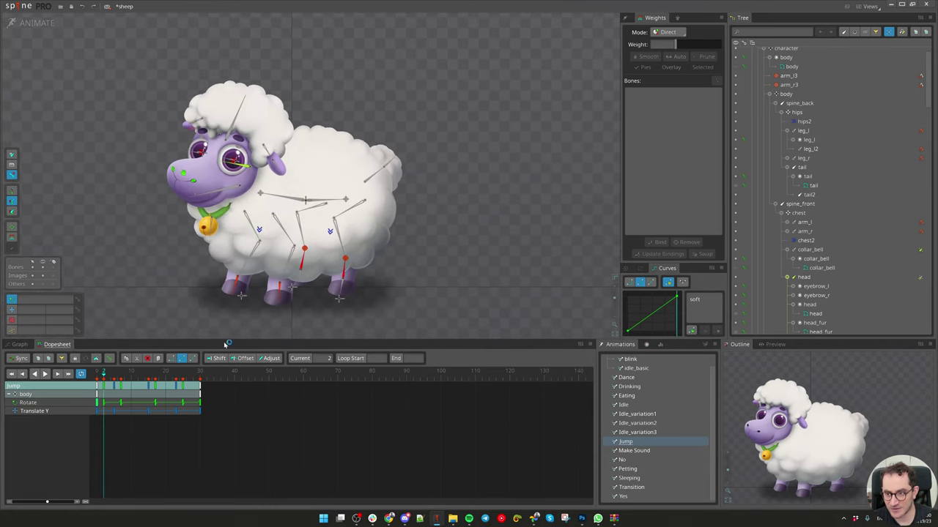
pyautogui.click(313, 200)
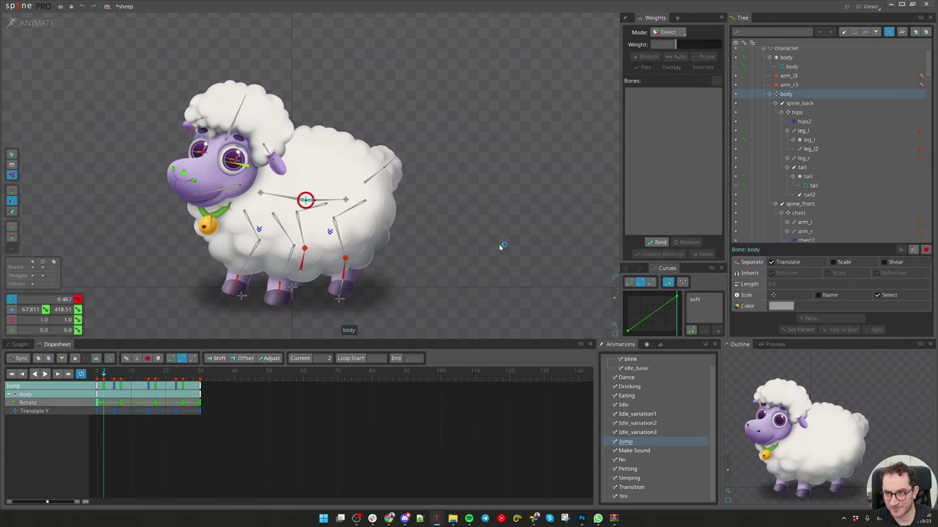
pyautogui.scroll(-2, 359, 240)
pyautogui.moveTo(357, 241); pyautogui.dragTo(354, 246)
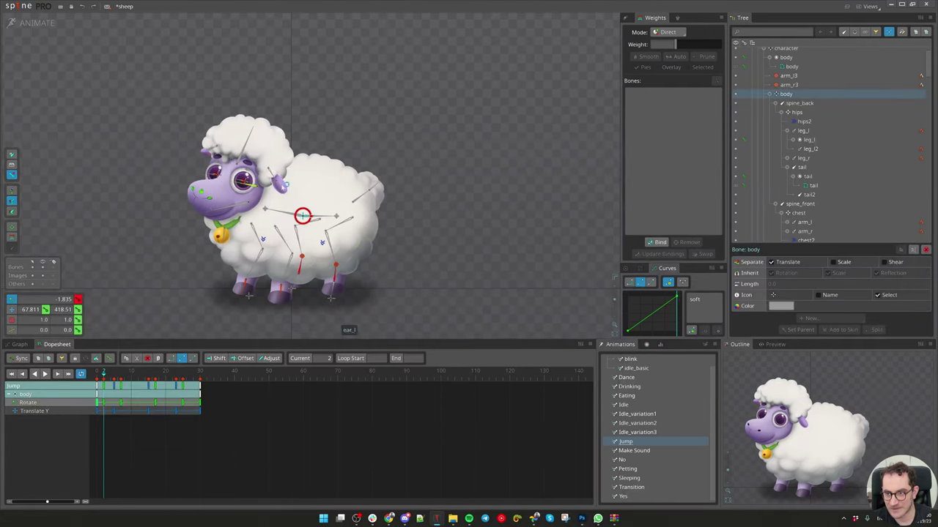
# Step: Apply the soft curve preset to the body's rotation key at frame 0 and play the jump to check the timing
pyautogui.click(98, 403)
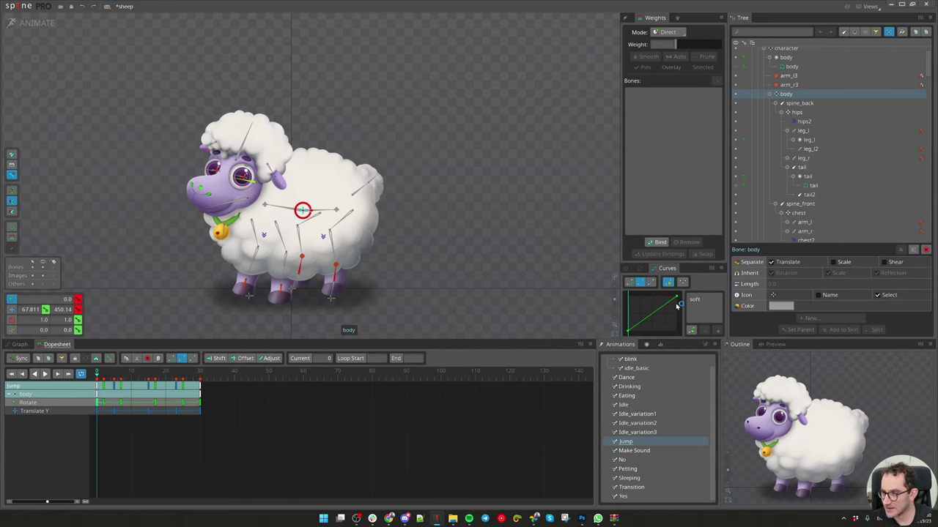
pyautogui.click(694, 300)
pyautogui.press('space')
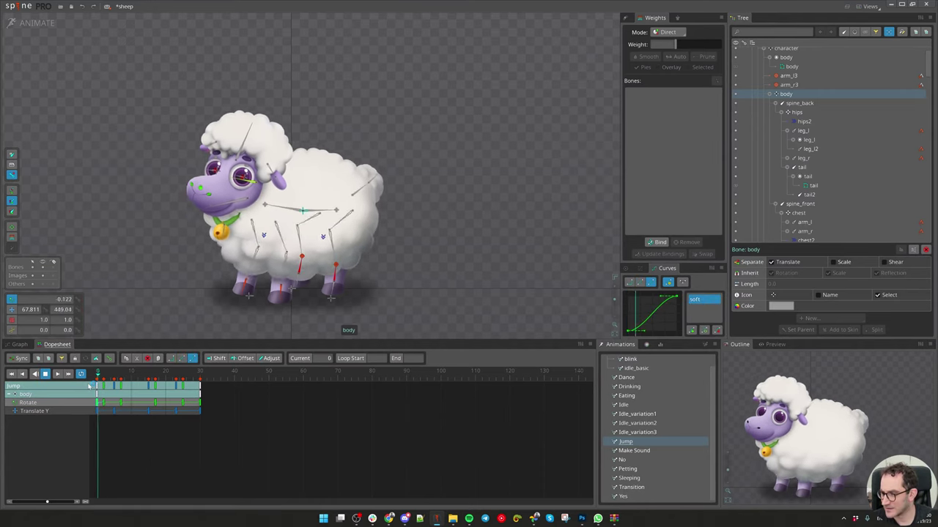
pyautogui.press('space')
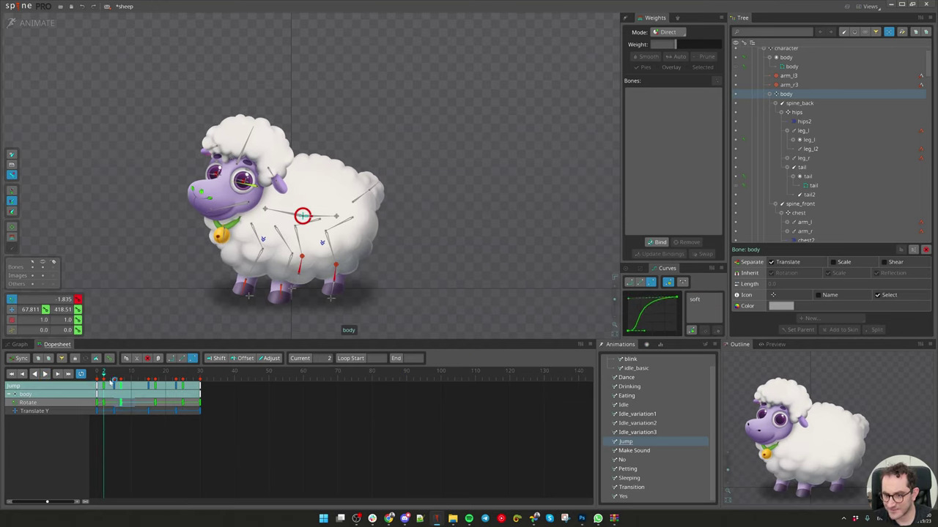
pyautogui.press('space')
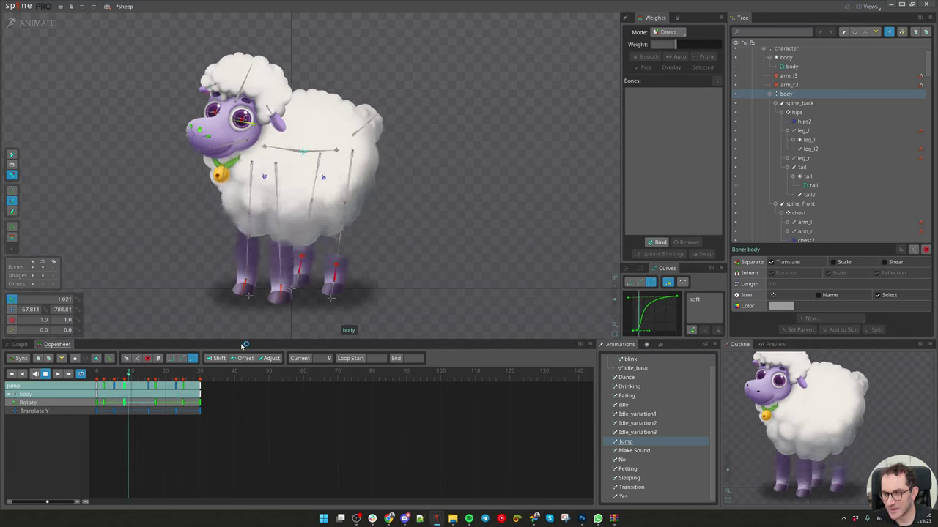
# Step: Play the jump and retime the body's keys: airborne keys at frames 18 and 20, landing keys at 30 and 32, final keys at 37
pyautogui.scroll(-1, 350, 283)
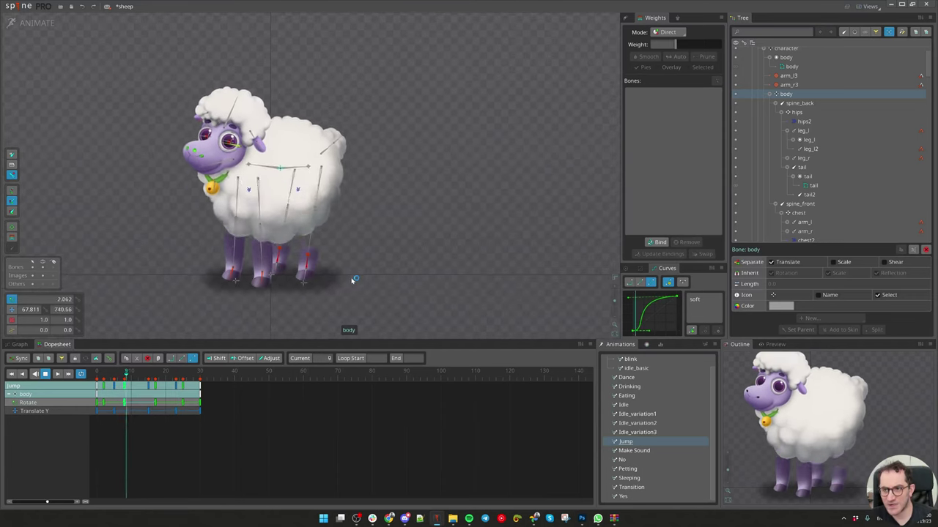
pyautogui.scroll(1, 368, 272)
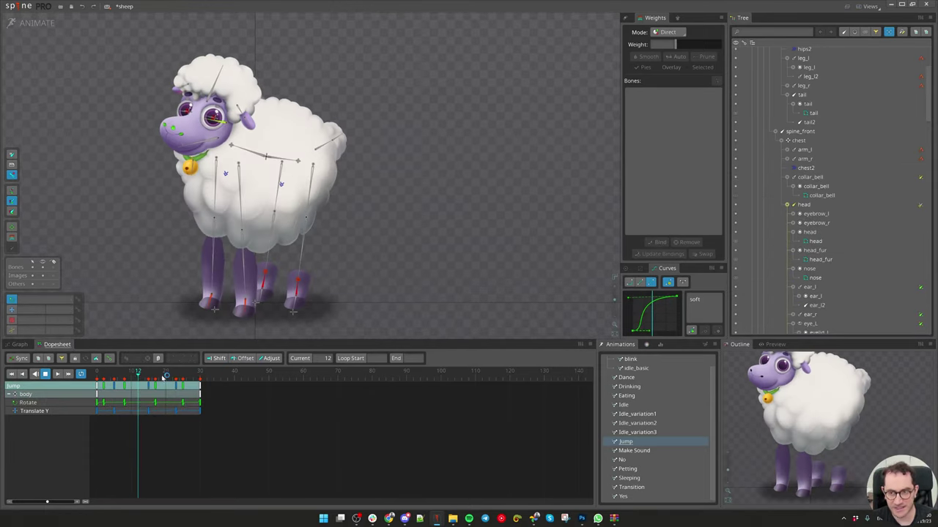
pyautogui.moveTo(126, 377)
pyautogui.mouseDown()
pyautogui.moveTo(152, 378)
pyautogui.moveTo(126, 384)
pyautogui.mouseUp()
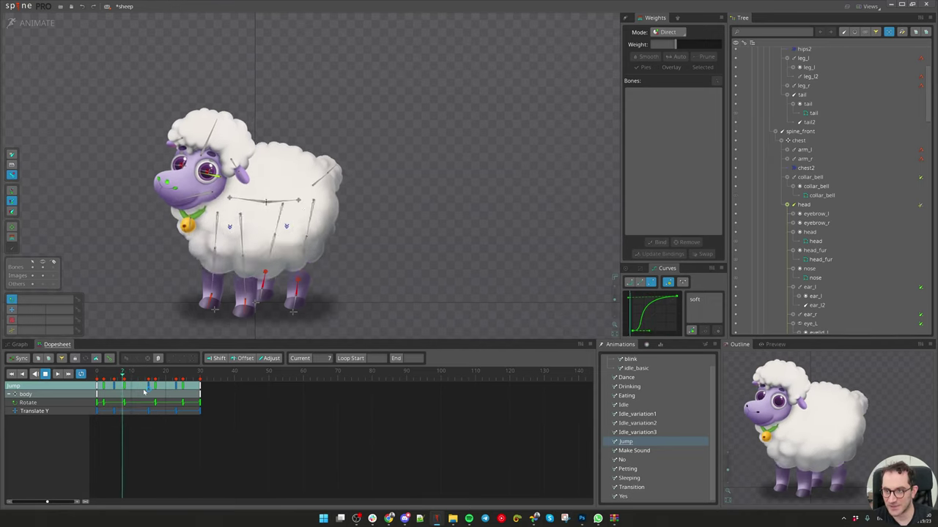
pyautogui.press('space')
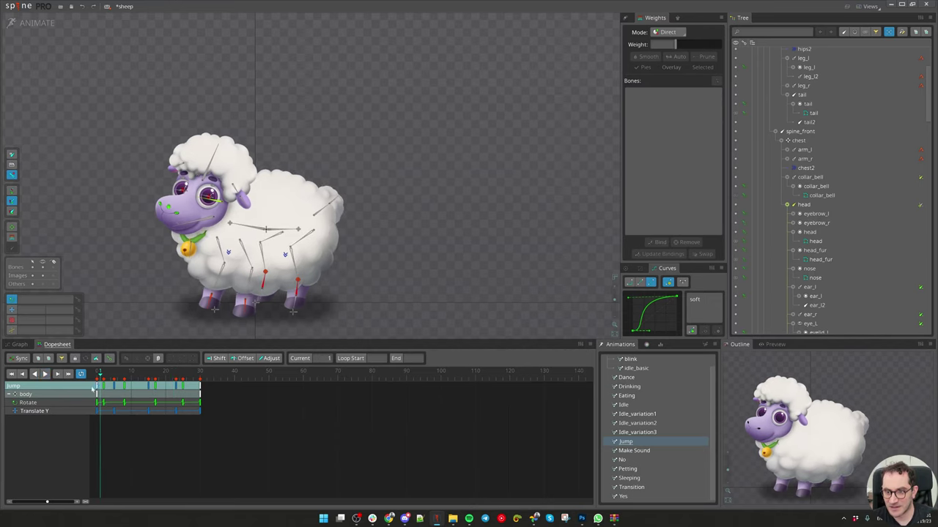
pyautogui.moveTo(244, 440); pyautogui.dragTo(221, 402)
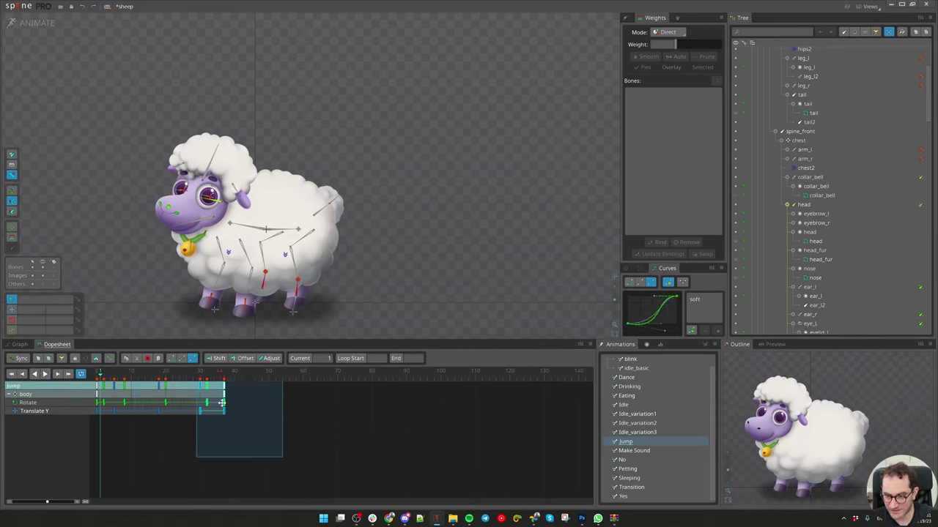
pyautogui.press('space')
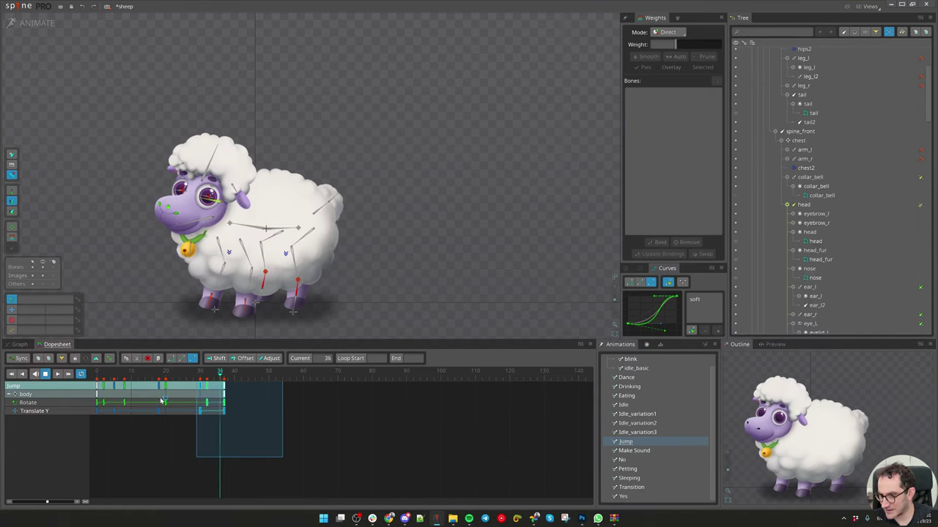
# Step: Ease the body's takeoff keys at frames 5 and 8 and peak keys at 18 and 20, and check the Translate Y curve in the graph
pyautogui.moveTo(151, 432); pyautogui.dragTo(112, 402)
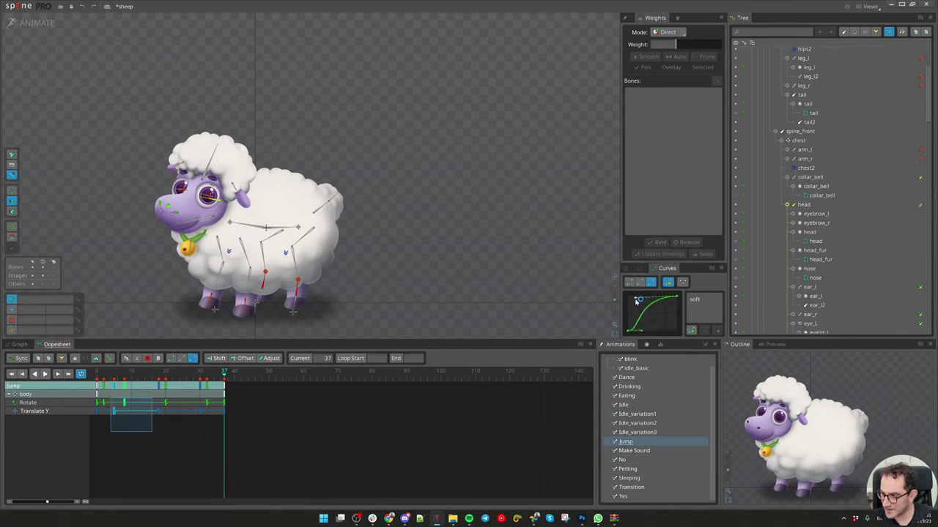
pyautogui.moveTo(175, 423); pyautogui.dragTo(151, 382)
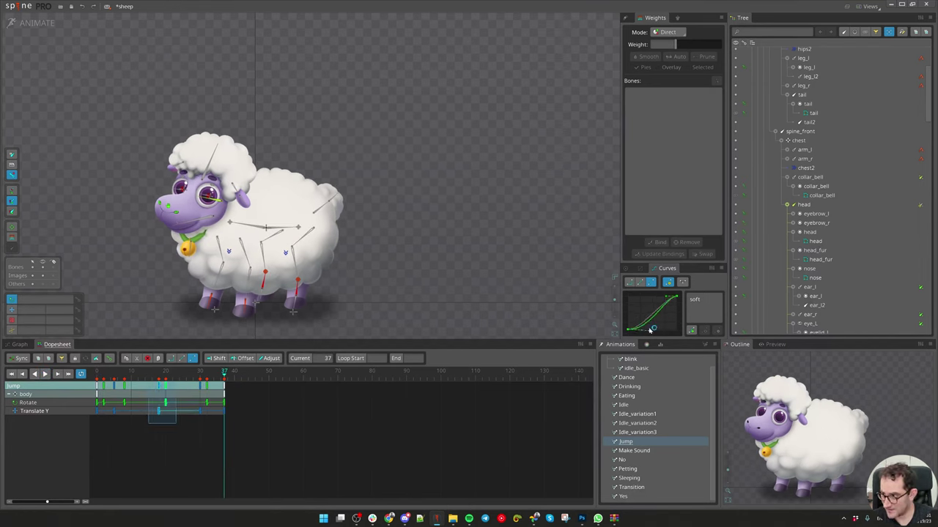
pyautogui.press('space')
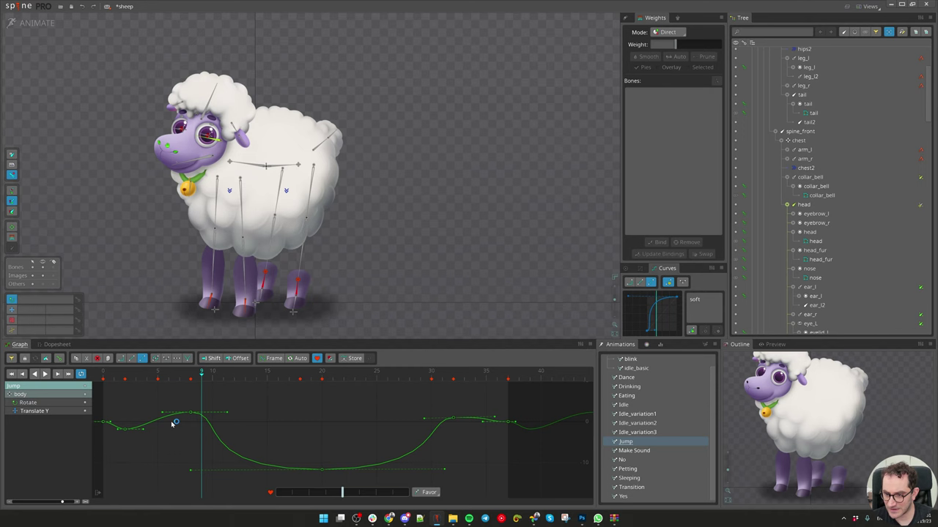
pyautogui.scroll(3, 175, 423)
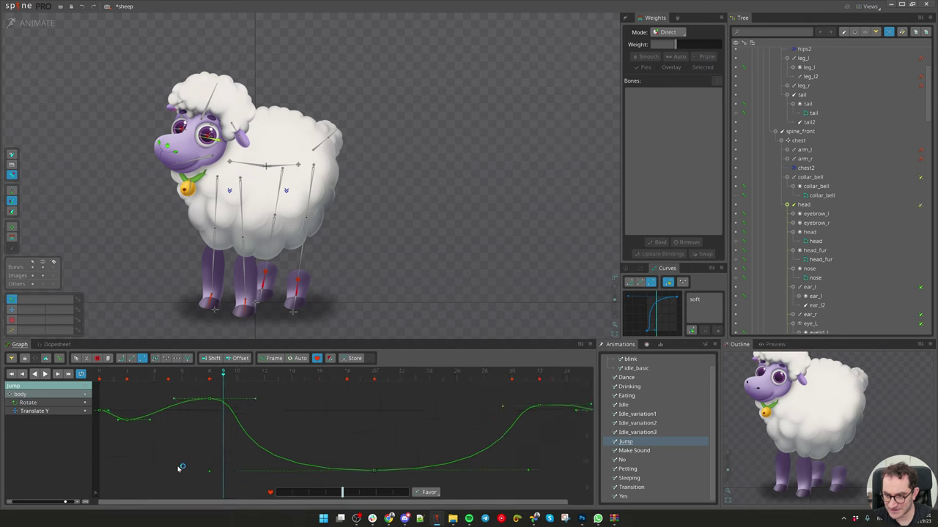
pyautogui.click(85, 412)
pyautogui.press('space')
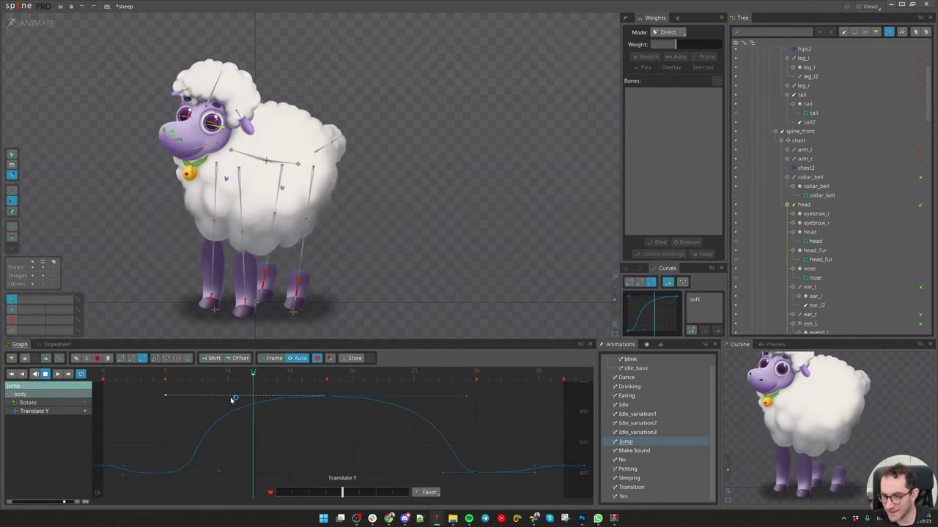
pyautogui.press('space')
# Step: Select the spine_front bone and key its unchanged rotation at frame 0
pyautogui.scroll(-1, 236, 180)
pyautogui.click(235, 179)
pyautogui.click(53, 346)
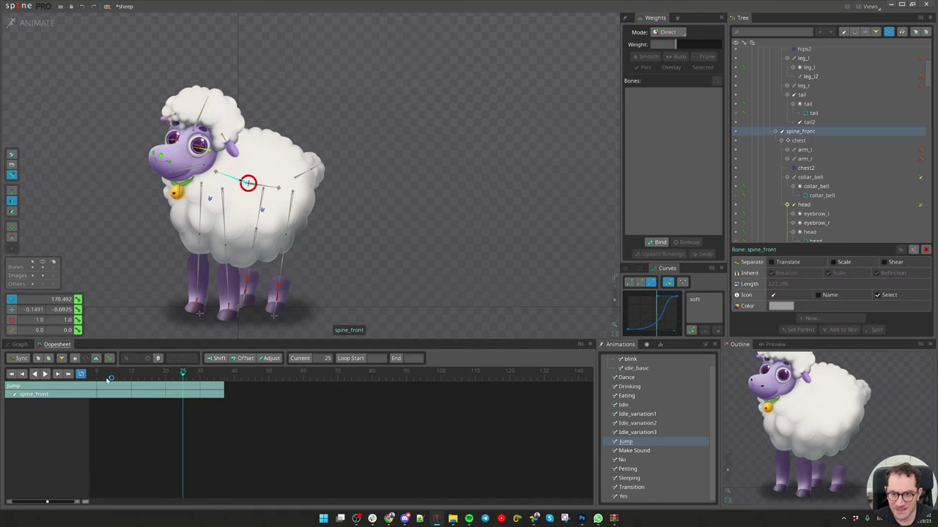
pyautogui.moveTo(106, 380)
pyautogui.mouseDown()
pyautogui.moveTo(79, 384)
pyautogui.moveTo(109, 384)
pyautogui.mouseUp()
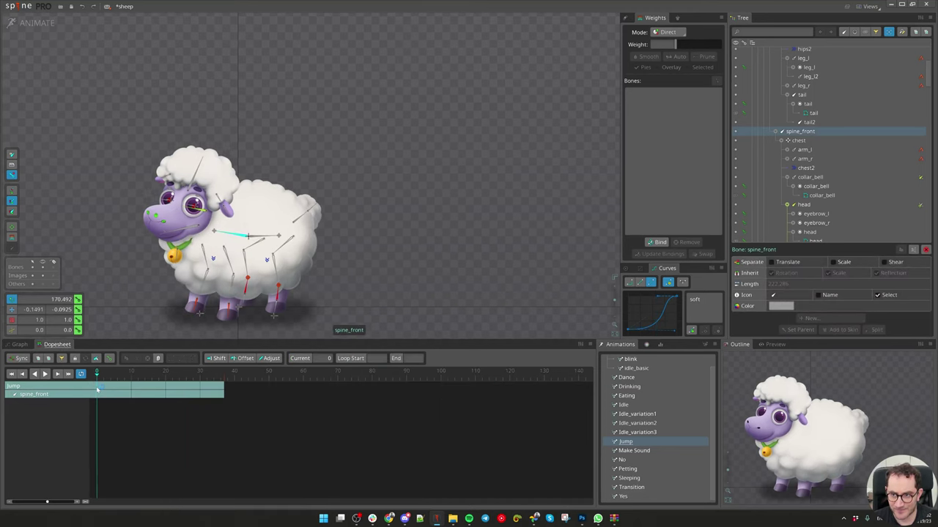
pyautogui.scroll(4, 250, 235)
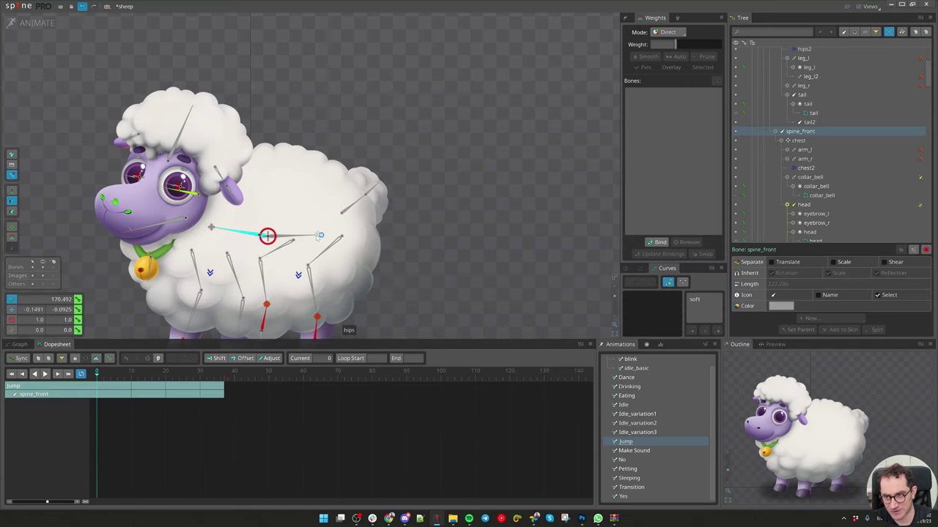
pyautogui.moveTo(308, 237); pyautogui.dragTo(310, 227)
pyautogui.hotkey('ctrl', 'z')
pyautogui.click(244, 233)
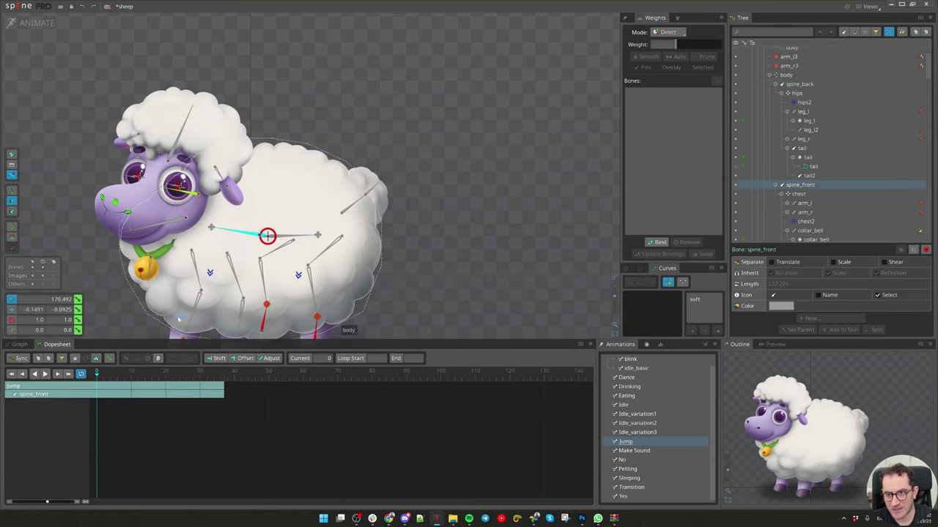
pyautogui.click(78, 299)
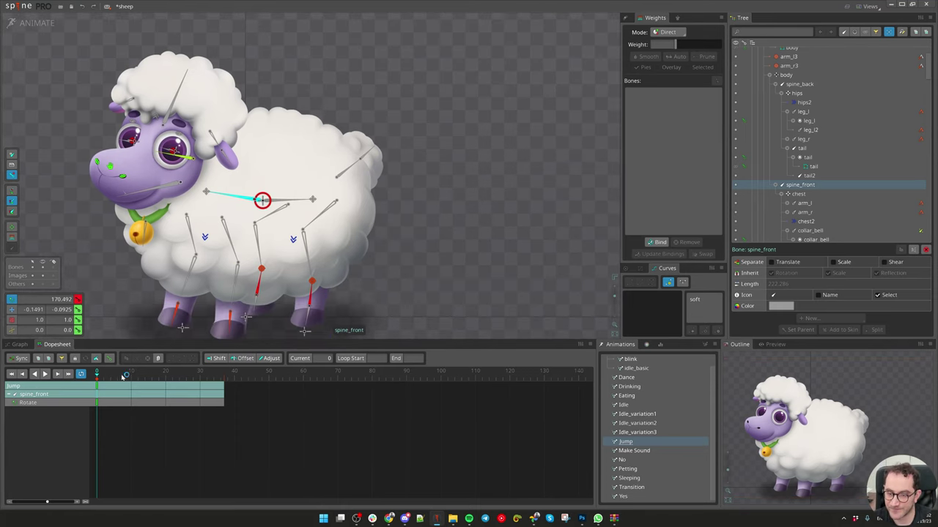
# Step: Key spine_front's rotation at 162.544 on frame 3, 183.428 on frame 8 and 161.119 on frame 19
pyautogui.moveTo(96, 378); pyautogui.dragTo(107, 376)
pyautogui.moveTo(479, 295); pyautogui.dragTo(467, 324)
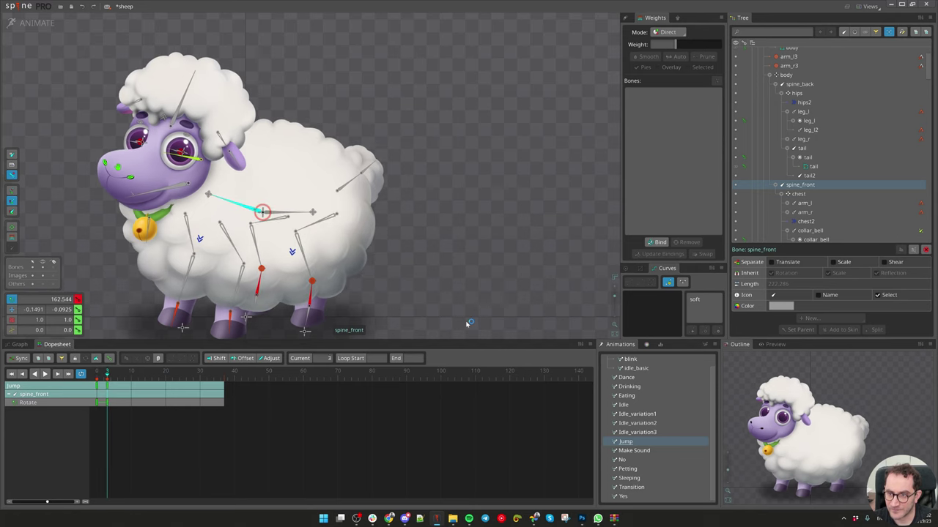
pyautogui.click(96, 386)
pyautogui.hotkey('ctrl', 'c')
pyautogui.moveTo(102, 376); pyautogui.dragTo(168, 378)
pyautogui.hotkey('ctrl', 'v')
pyautogui.hotkey('ctrl', 'v')
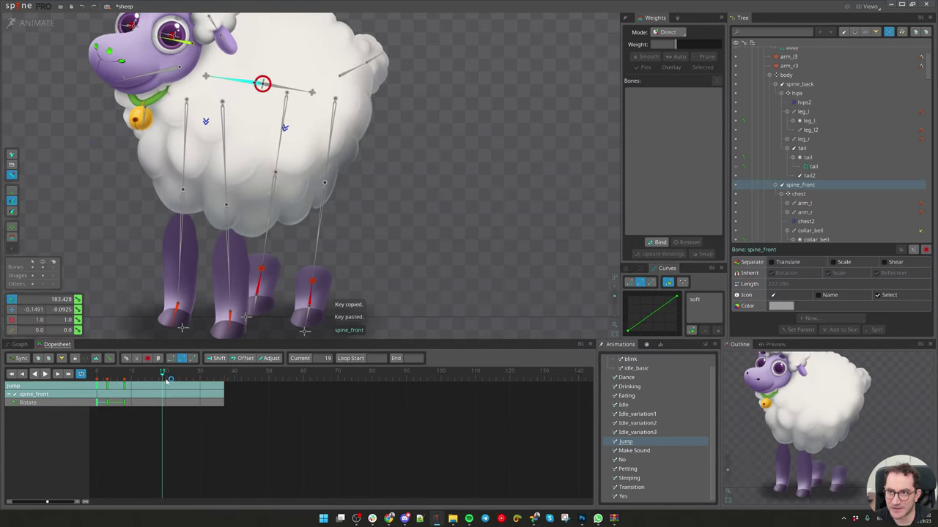
pyautogui.moveTo(396, 264); pyautogui.dragTo(435, 277)
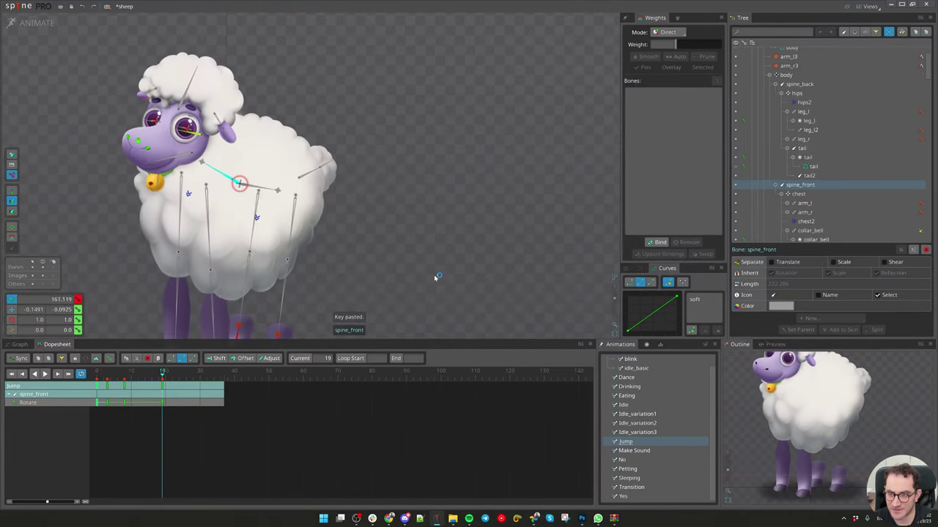
# Step: Key spine_front's rotation at frames 32 and 37, and apply the soft curve preset to all its rotation keys
pyautogui.moveTo(165, 392); pyautogui.dragTo(274, 439)
pyautogui.hotkey('ctrl', 'v')
pyautogui.click(697, 299)
pyautogui.press('space')
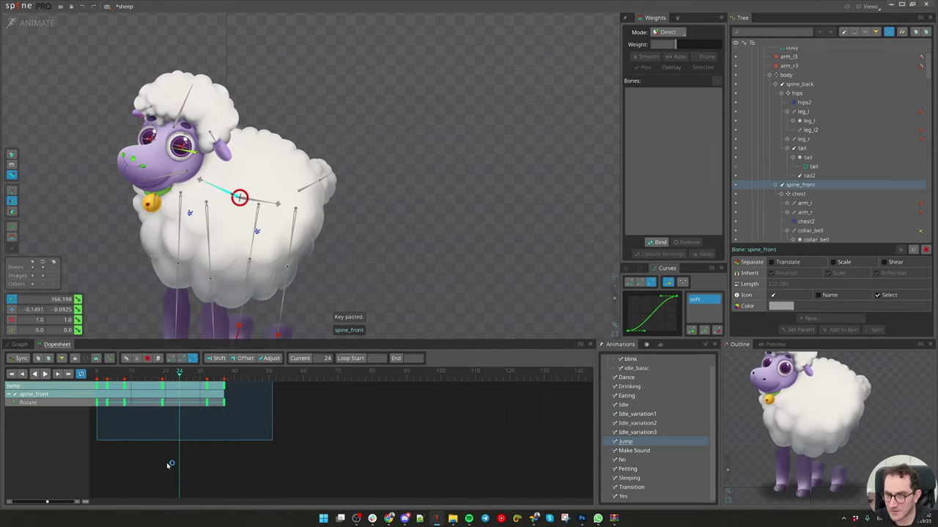
# Step: Adjust the curves of spine_front's rotation keys at frames 8 and 19 for a longer ease around the jump's peak, and play it
pyautogui.moveTo(138, 433); pyautogui.dragTo(119, 392)
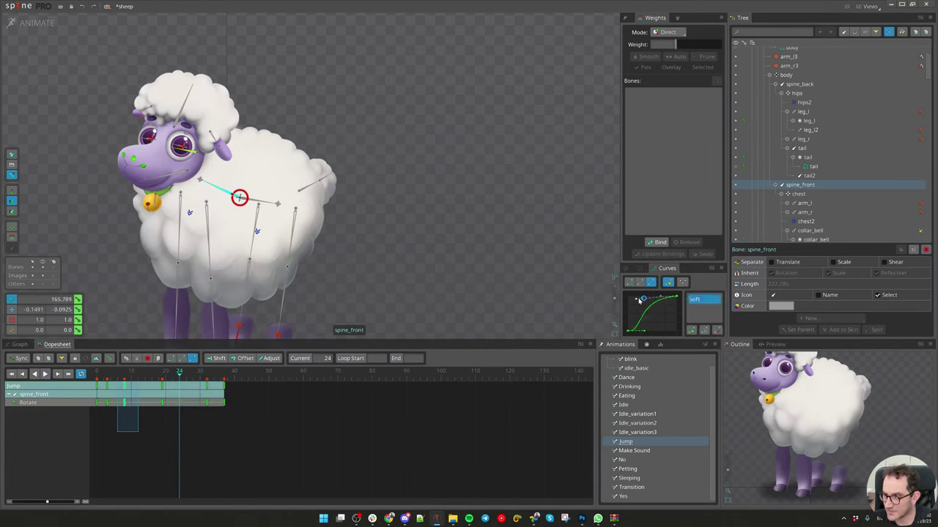
pyautogui.moveTo(180, 432); pyautogui.dragTo(150, 378)
pyautogui.moveTo(646, 331); pyautogui.dragTo(680, 331)
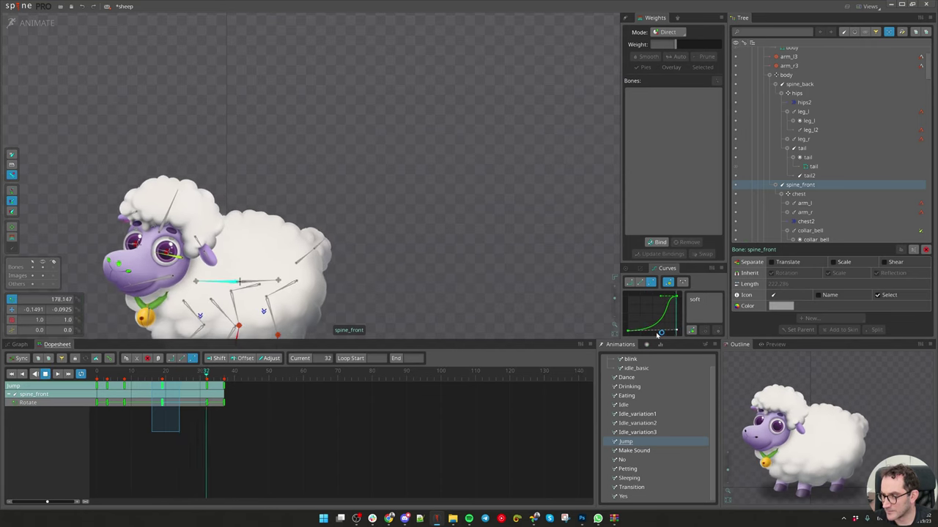
pyautogui.moveTo(658, 333); pyautogui.dragTo(624, 327)
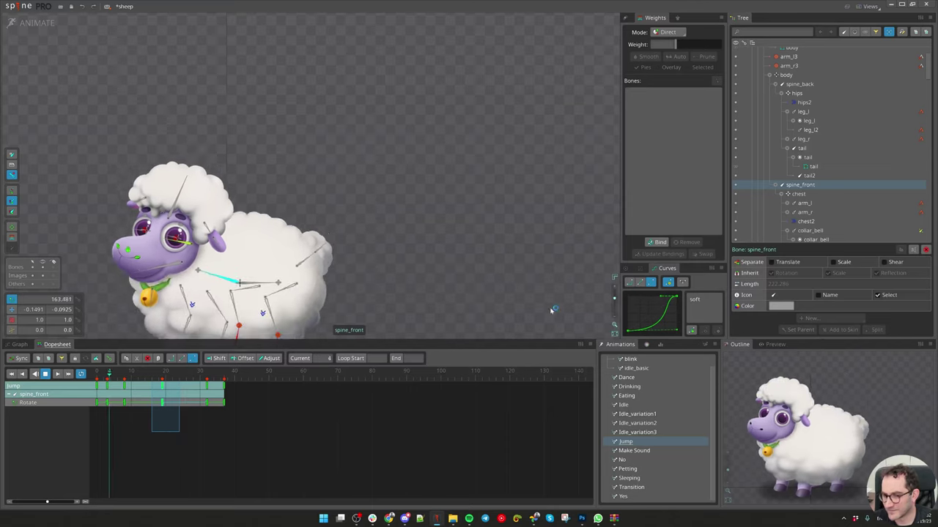
# Step: Rotate the spine_back bone to -9.715 at frame 2
pyautogui.click(336, 222)
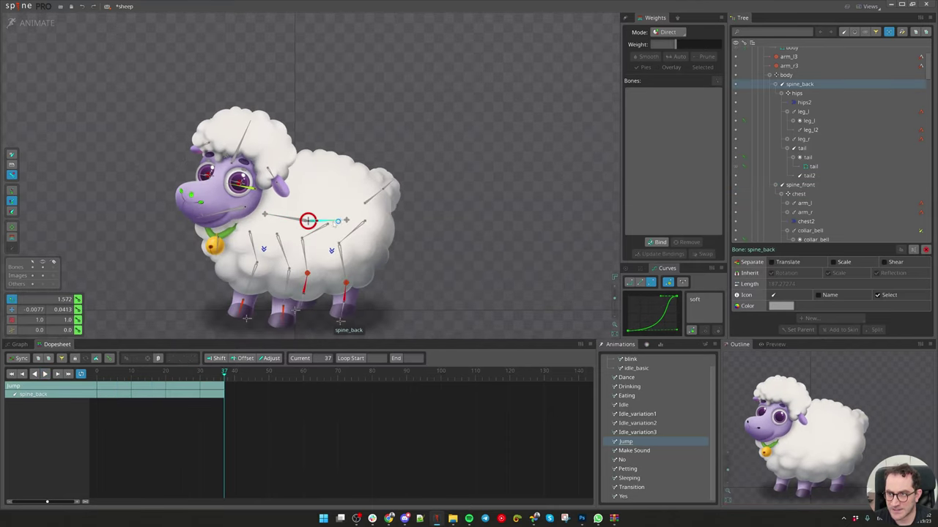
pyautogui.moveTo(127, 376); pyautogui.dragTo(105, 393)
pyautogui.moveTo(489, 263); pyautogui.dragTo(483, 299)
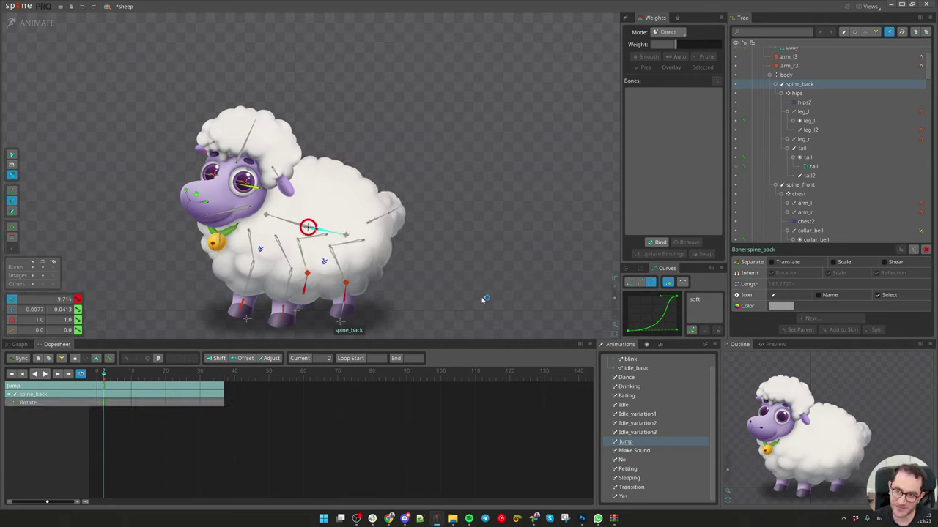
# Step: Key spine_back's unchanged rotation at frame 0
pyautogui.click(97, 377)
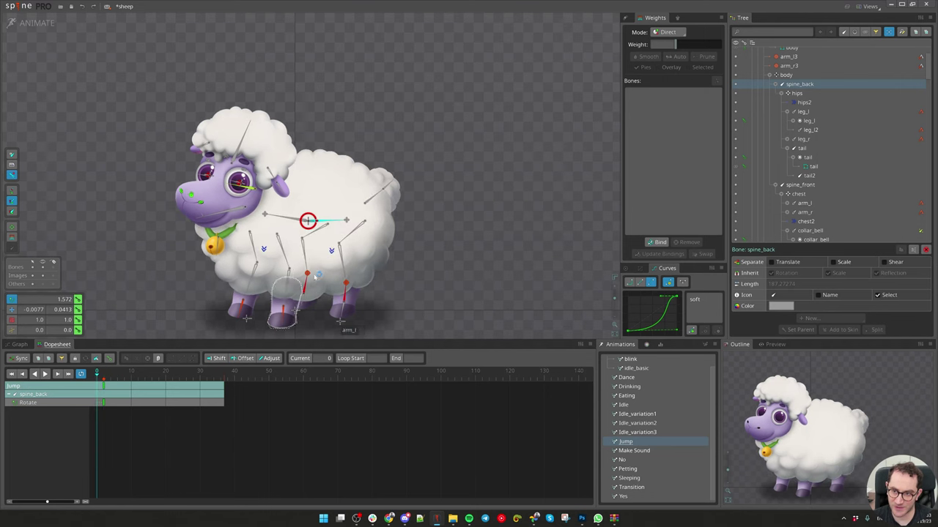
pyautogui.press('ctrl')
pyautogui.press('ctrl')
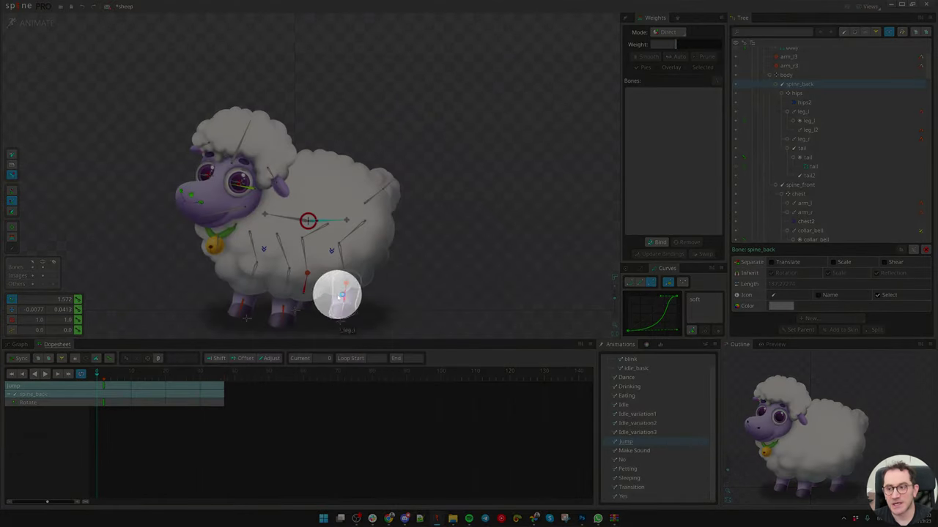
pyautogui.moveTo(412, 296); pyautogui.dragTo(404, 293)
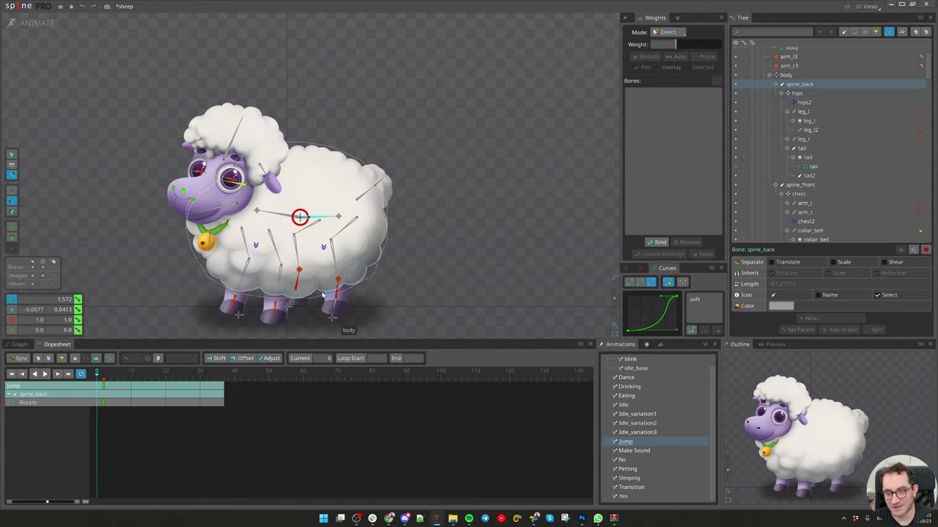
pyautogui.click(98, 389)
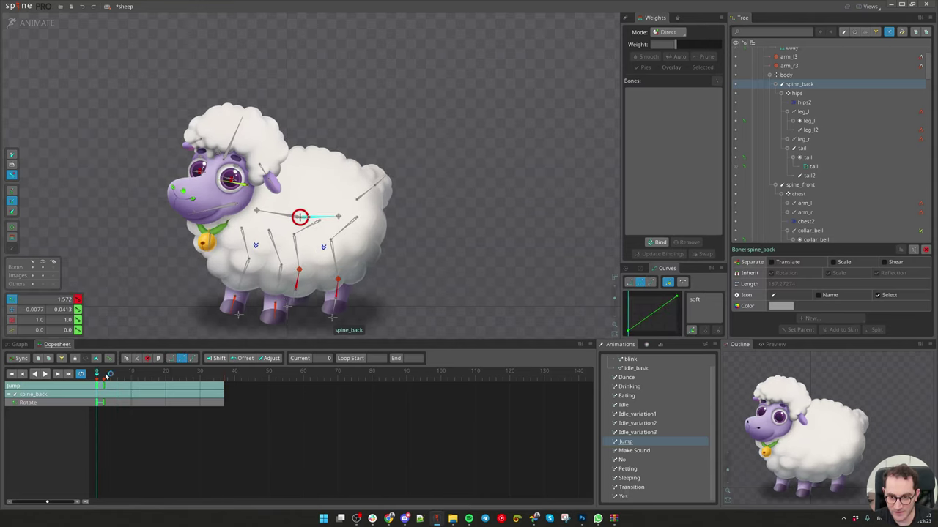
# Step: Key spine_back's rotation at 18.303 on frame 8, and paste its starting key at frame 17 and rotate the bone downward
pyautogui.moveTo(96, 376); pyautogui.dragTo(126, 399)
pyautogui.hotkey('ctrl', 'v')
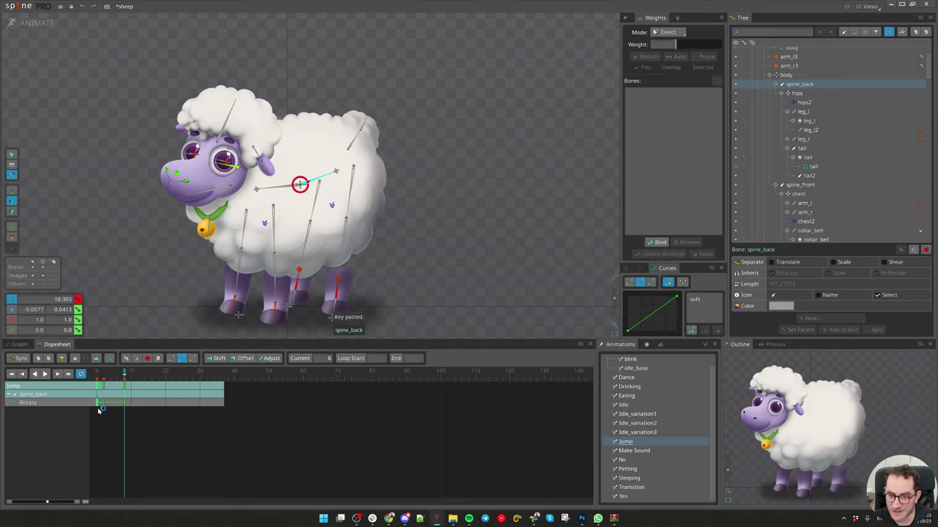
pyautogui.hotkey('ctrl', 'c')
pyautogui.moveTo(102, 373); pyautogui.dragTo(158, 382)
pyautogui.hotkey('ctrl', 'v')
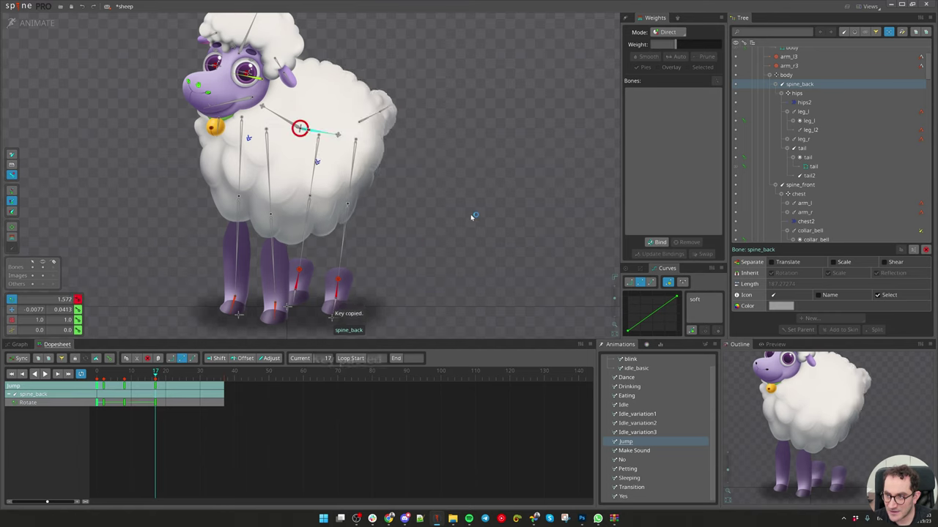
pyautogui.moveTo(473, 215); pyautogui.dragTo(453, 248)
# Step: Key spine_back's rotation at frame 26, at -3.612 on frame 32, and paste its starting key at frame 37
pyautogui.moveTo(172, 373); pyautogui.dragTo(187, 376)
pyautogui.hotkey('ctrl', 'v')
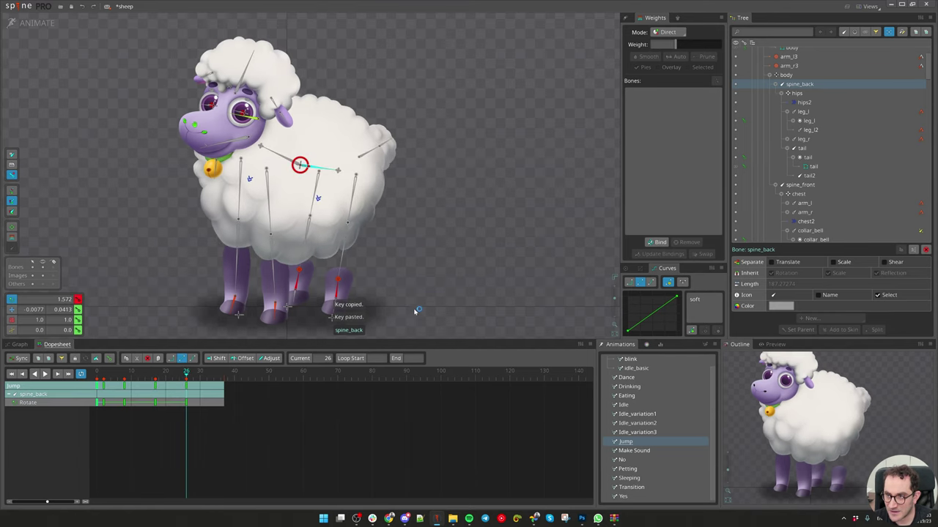
pyautogui.click(205, 374)
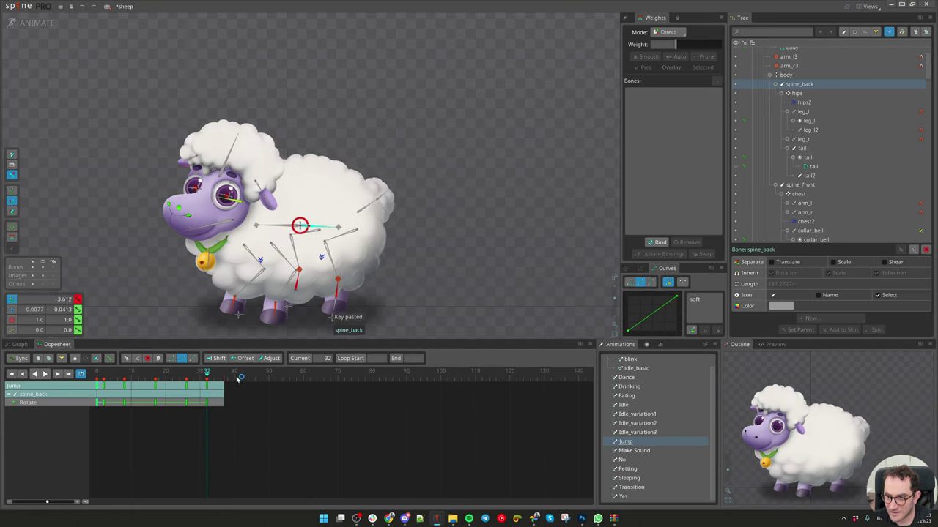
pyautogui.click(225, 375)
pyautogui.hotkey('ctrl', 'v')
# Step: Apply the soft curve preset to all of spine_back's rotation keys, play the jump and return to frame 0
pyautogui.moveTo(261, 449); pyautogui.dragTo(2, 347)
pyautogui.click(707, 302)
pyautogui.press('space')
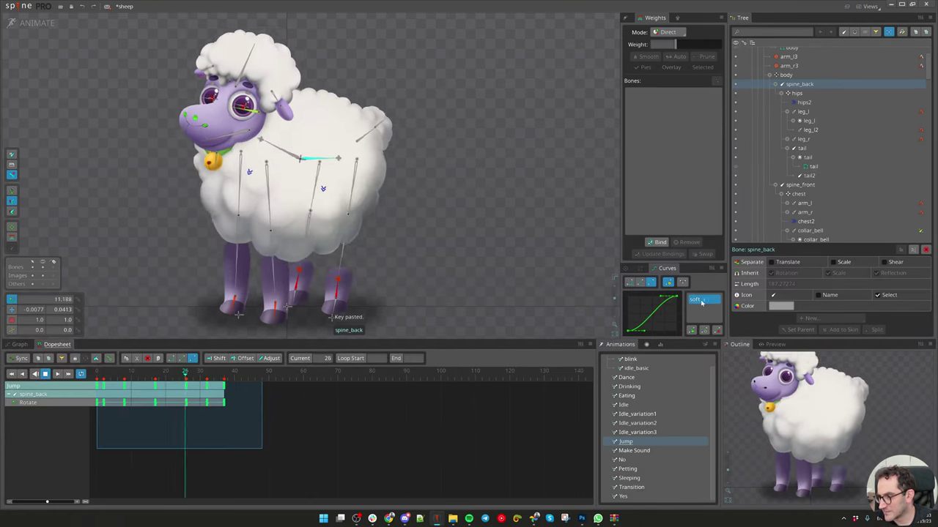
pyautogui.press('space')
pyautogui.moveTo(132, 376); pyautogui.dragTo(95, 403)
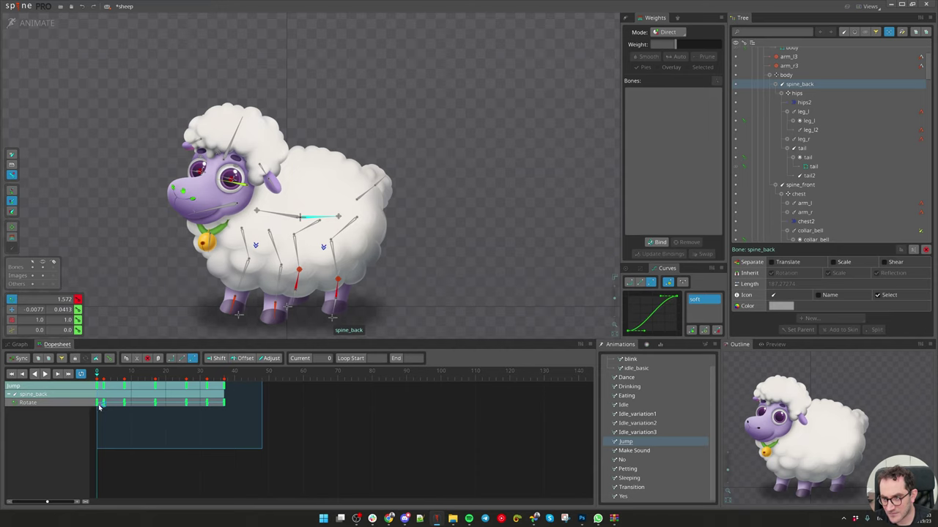
# Step: Move spine_back's second rotation key to frame 5 and play the jump
pyautogui.moveTo(120, 414); pyautogui.dragTo(119, 415)
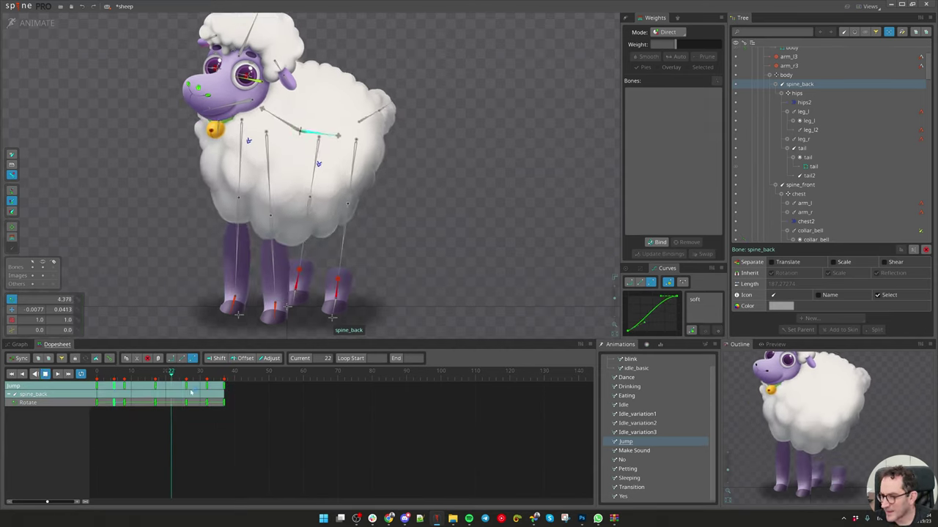
pyautogui.moveTo(178, 379); pyautogui.dragTo(192, 430)
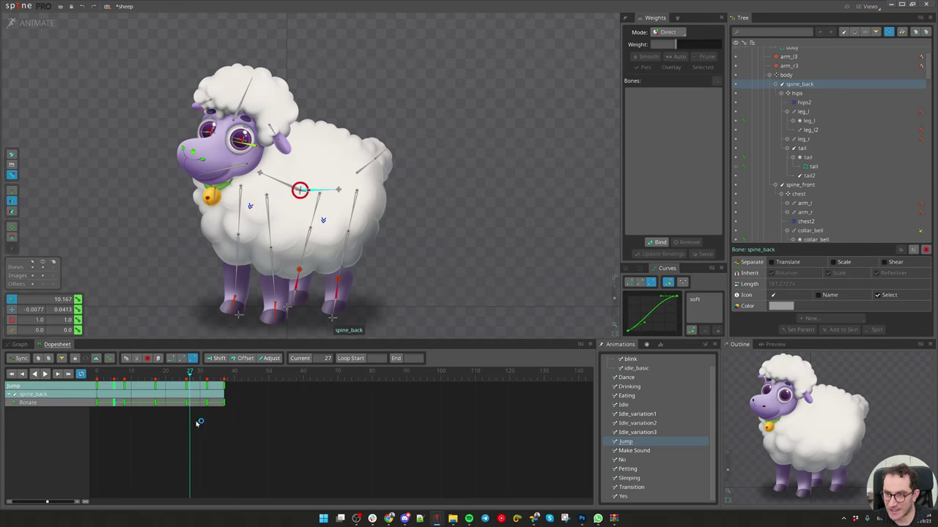
# Step: Select spine_front and key its rotation at 197.991 on frame 28
pyautogui.click(280, 181)
pyautogui.moveTo(193, 371)
pyautogui.mouseDown()
pyautogui.moveTo(176, 380)
pyautogui.moveTo(191, 383)
pyautogui.moveTo(171, 382)
pyautogui.moveTo(194, 385)
pyautogui.moveTo(198, 377)
pyautogui.moveTo(176, 378)
pyautogui.moveTo(193, 375)
pyautogui.mouseUp()
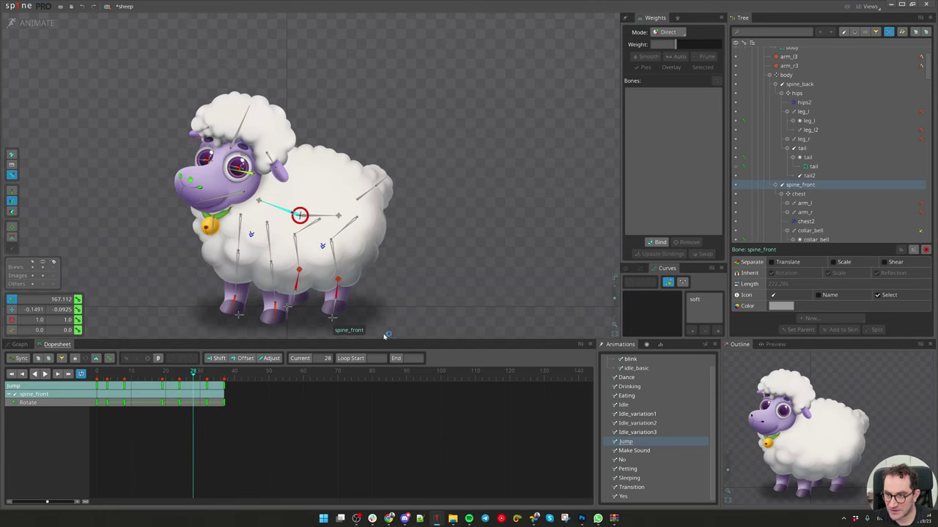
pyautogui.press('Left')
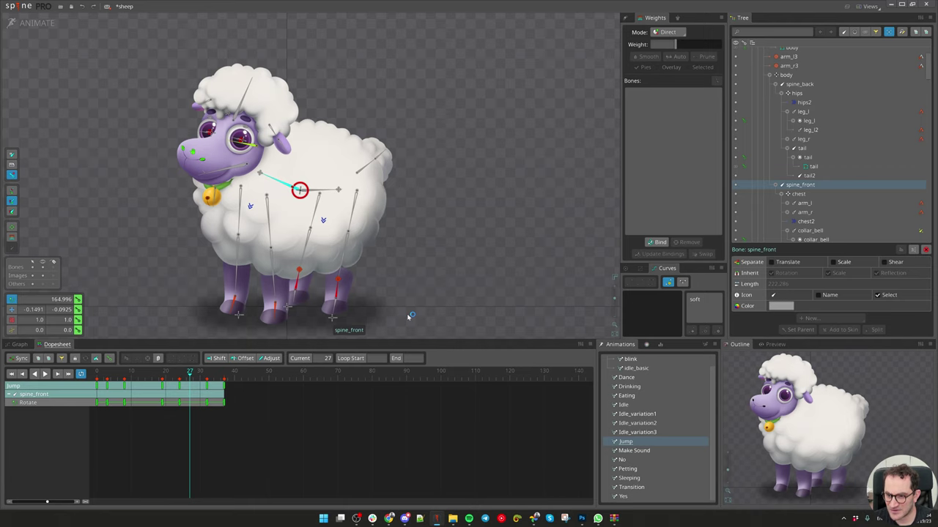
pyautogui.press('Right')
pyautogui.moveTo(429, 316); pyautogui.dragTo(443, 235)
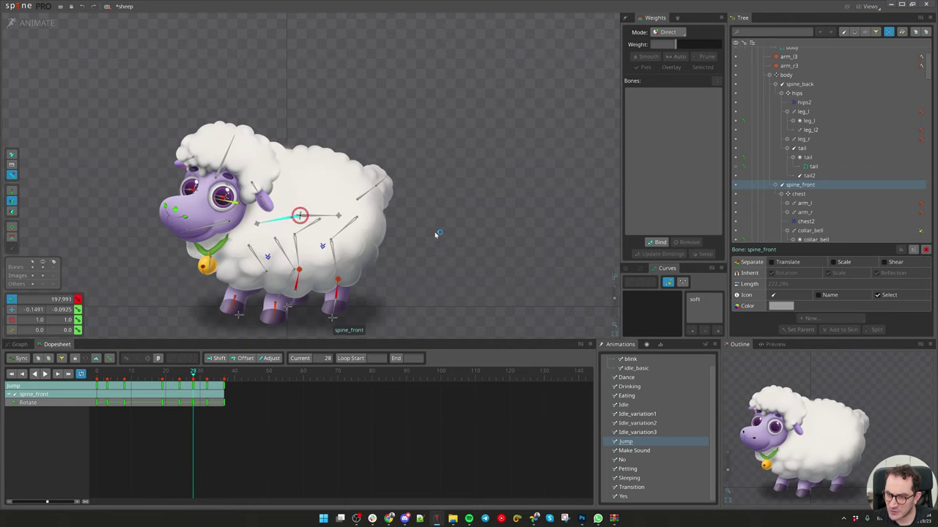
# Step: Replace spine_front's next-to-last rotation key with a copy of its end key at frame 33, rotated to 164.509
pyautogui.moveTo(193, 375); pyautogui.dragTo(206, 393)
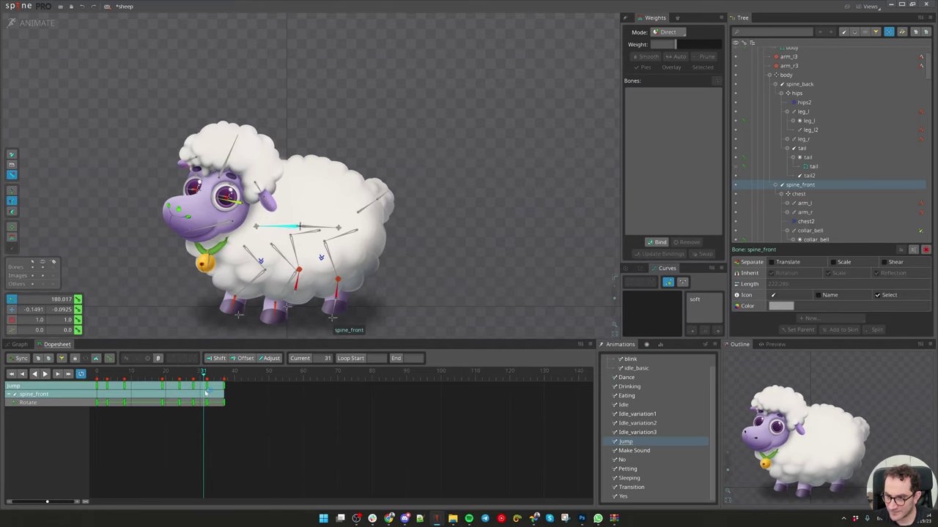
pyautogui.click(225, 386)
pyautogui.hotkey('ctrl', 'c')
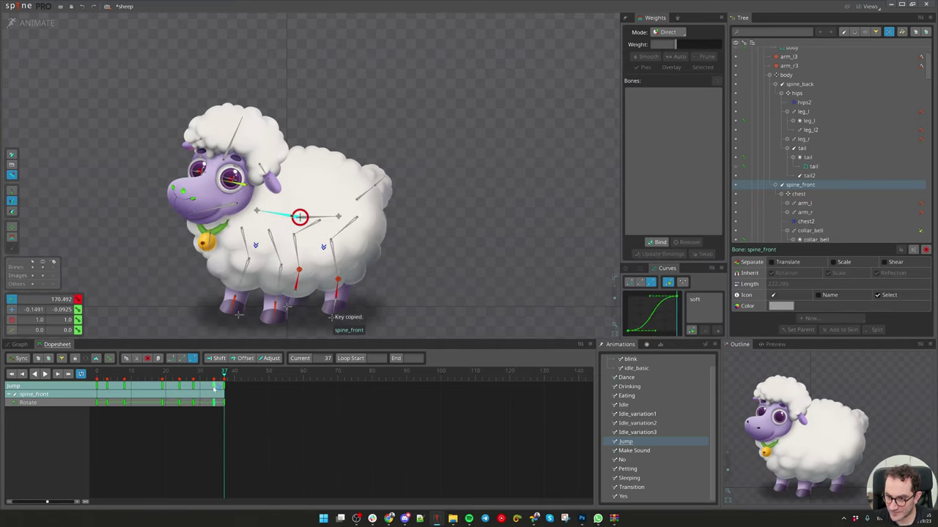
pyautogui.click(211, 389)
pyautogui.hotkey('ctrl', 'v')
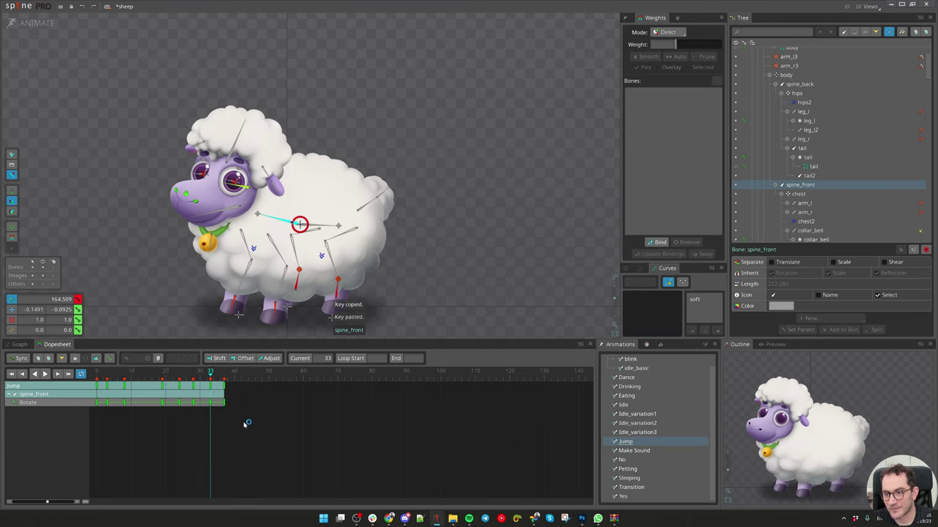
# Step: Apply the soft curve preset to spine_front's rotation keys from frame 24 to 37 and review the jump
pyautogui.moveTo(246, 424); pyautogui.dragTo(182, 383)
pyautogui.click(700, 299)
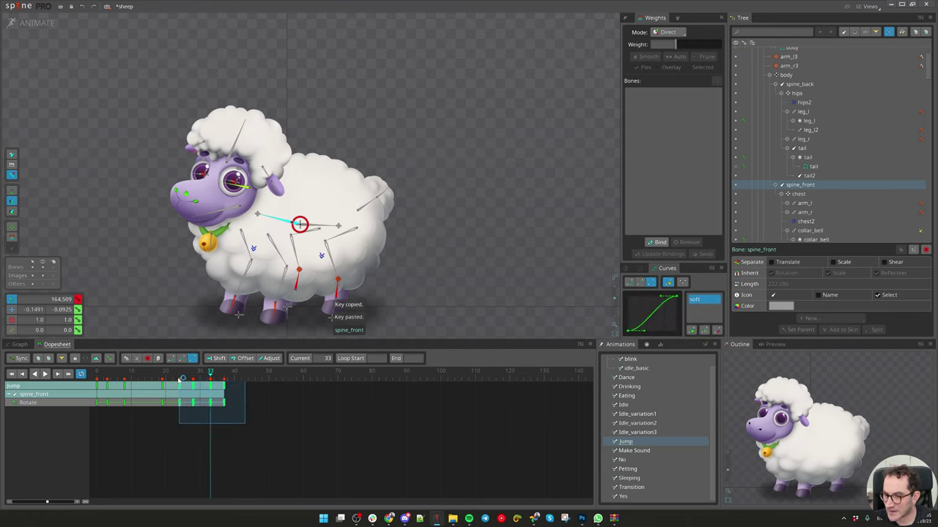
pyautogui.press('d')
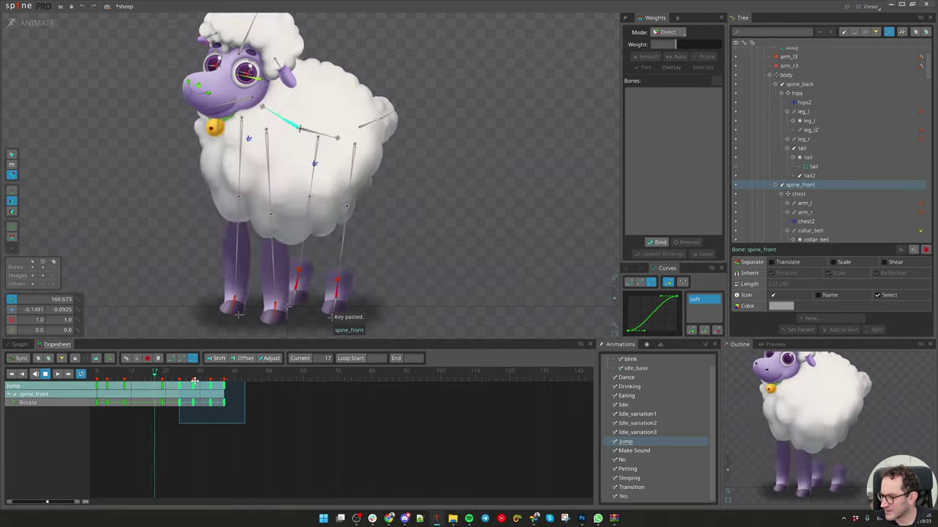
pyautogui.press('d')
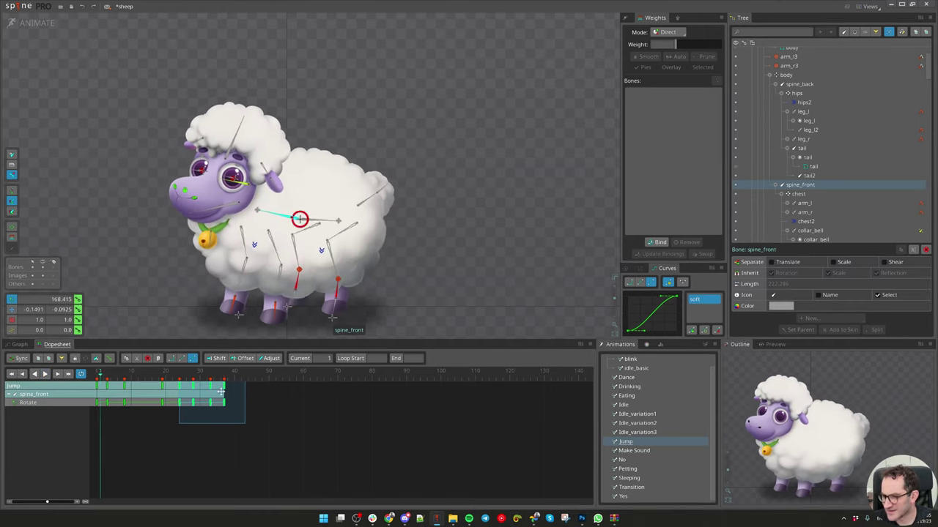
pyautogui.moveTo(143, 380); pyautogui.dragTo(185, 376)
pyautogui.click(169, 437)
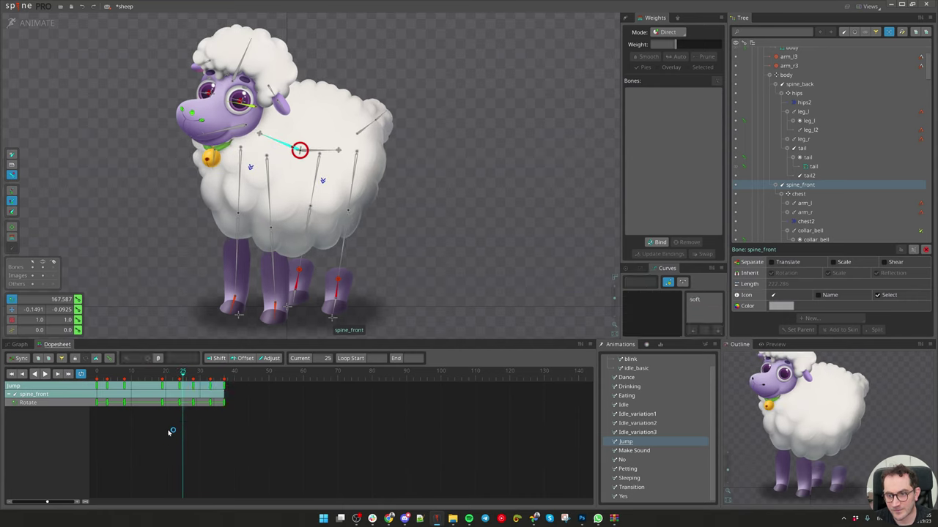
# Step: Delete spine_front's rotation key at frame 24 and apply the soft curve preset to its frame 19 key
pyautogui.click(180, 406)
pyautogui.click(180, 407)
pyautogui.press('Delete')
pyautogui.moveTo(173, 424); pyautogui.dragTo(150, 370)
pyautogui.click(716, 301)
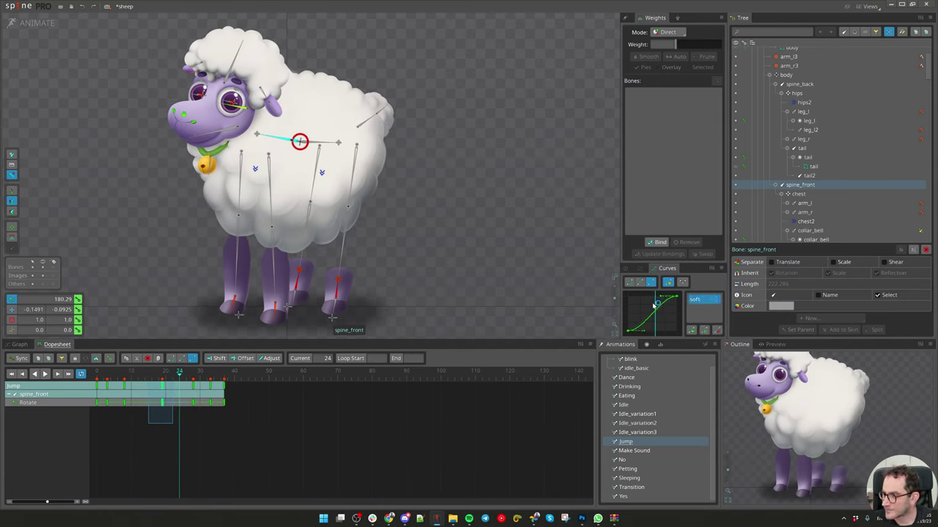
# Step: Try a faster-starting curve on spine_front's frame 19 rotation key and play the jump
pyautogui.moveTo(663, 299); pyautogui.dragTo(635, 301)
pyautogui.press('space')
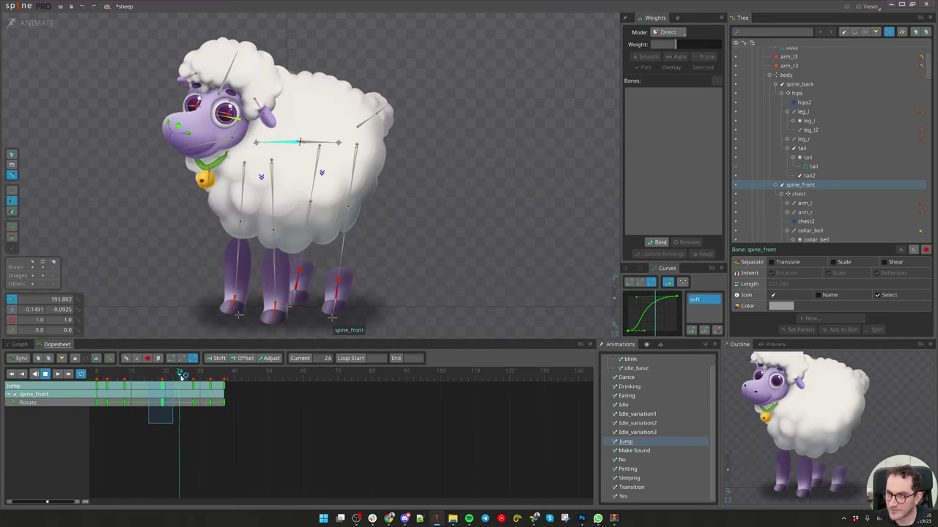
pyautogui.click(699, 300)
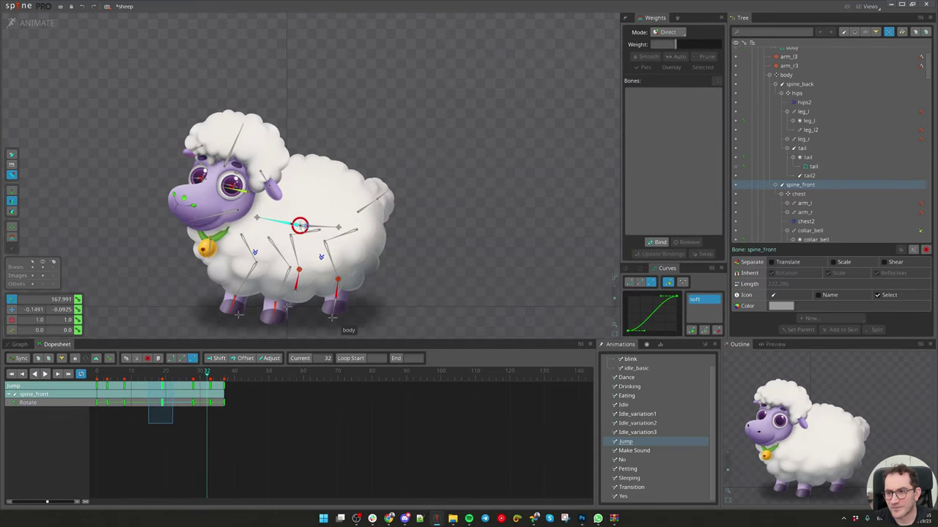
# Step: Tilt the body bone forward at frame 26, key its rotation and play the jump
pyautogui.click(333, 317)
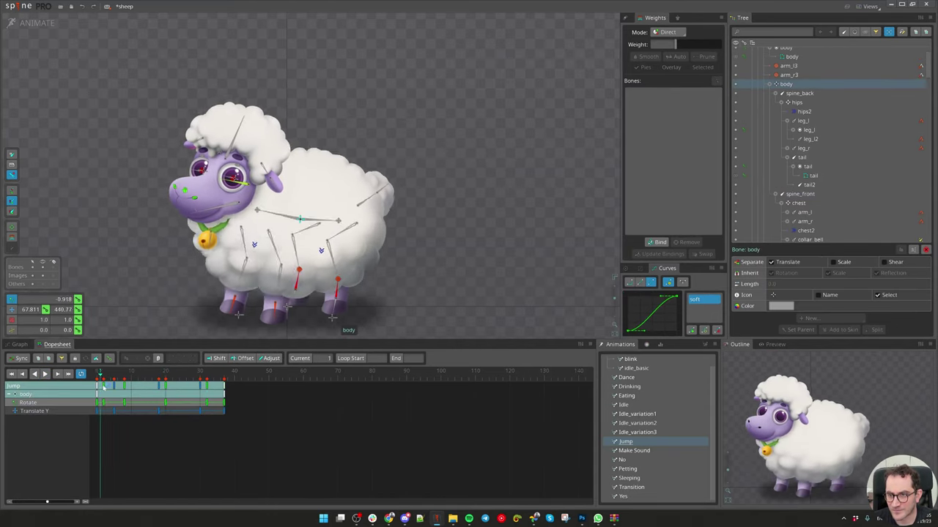
pyautogui.moveTo(156, 390); pyautogui.dragTo(176, 397)
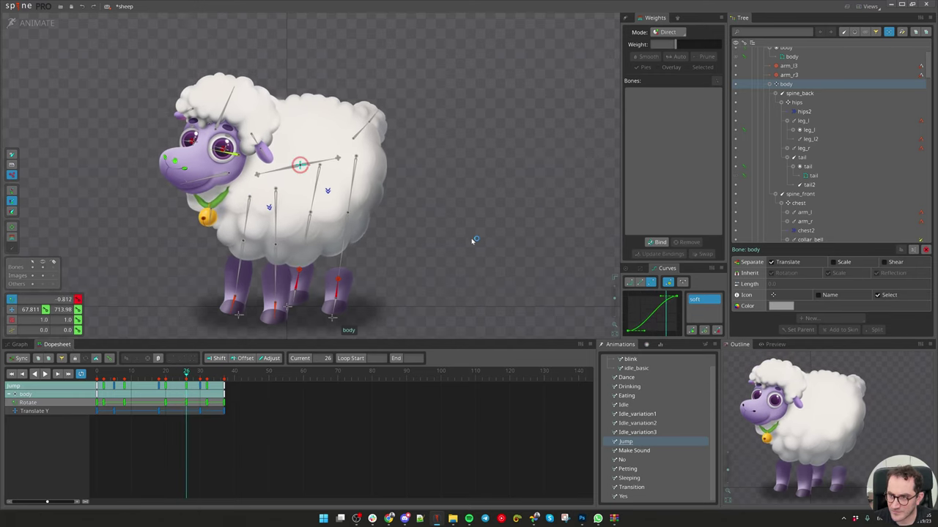
pyautogui.press('d')
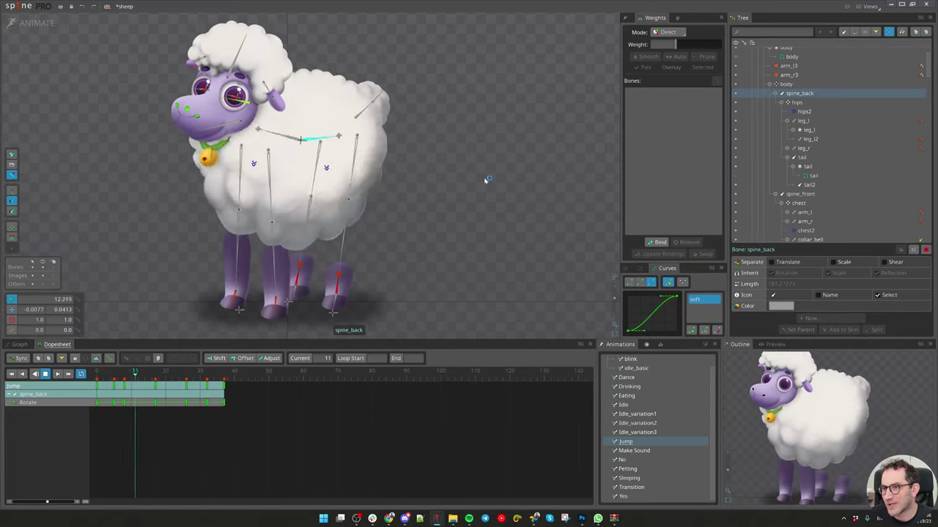
# Step: Replace spine_back's frame 17 rotation key with keys at frames 13 and 20, and apply the soft curve preset to them
pyautogui.press('ctrl')
pyautogui.press('ctrl')
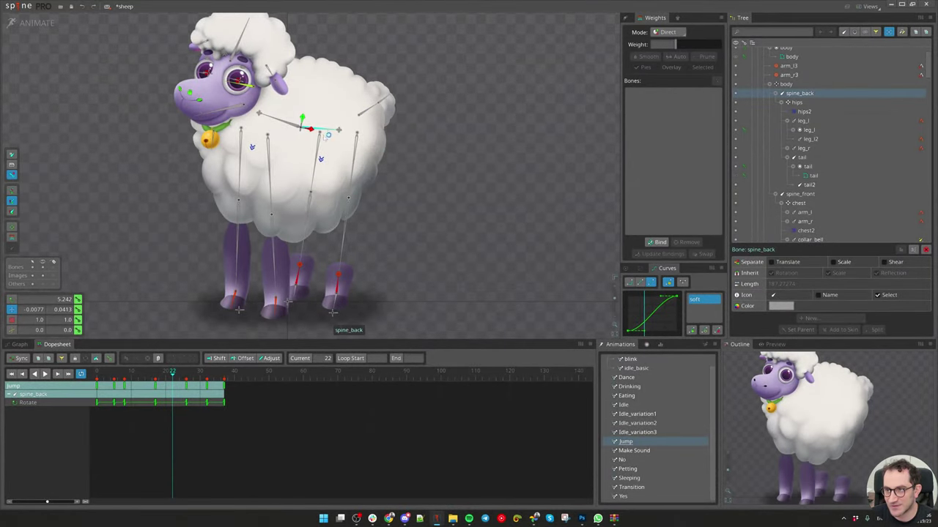
pyautogui.moveTo(135, 382); pyautogui.dragTo(166, 377)
pyautogui.click(148, 383)
pyautogui.press('c')
pyautogui.moveTo(471, 253); pyautogui.dragTo(478, 233)
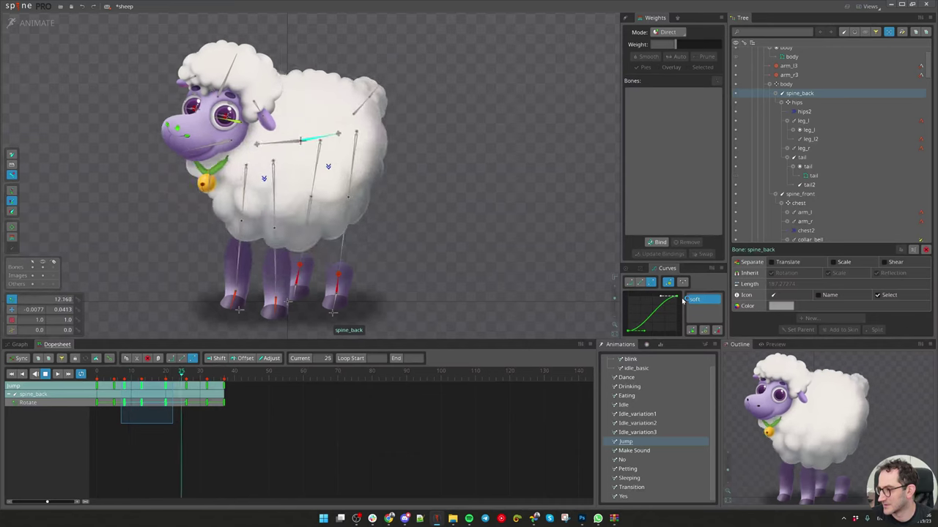
pyautogui.press('d')
# Step: Delete spine_back's rotation key at frame 20, move the frame 13 key to frame 15 and play the jump
pyautogui.moveTo(135, 376); pyautogui.dragTo(184, 383)
pyautogui.click(176, 412)
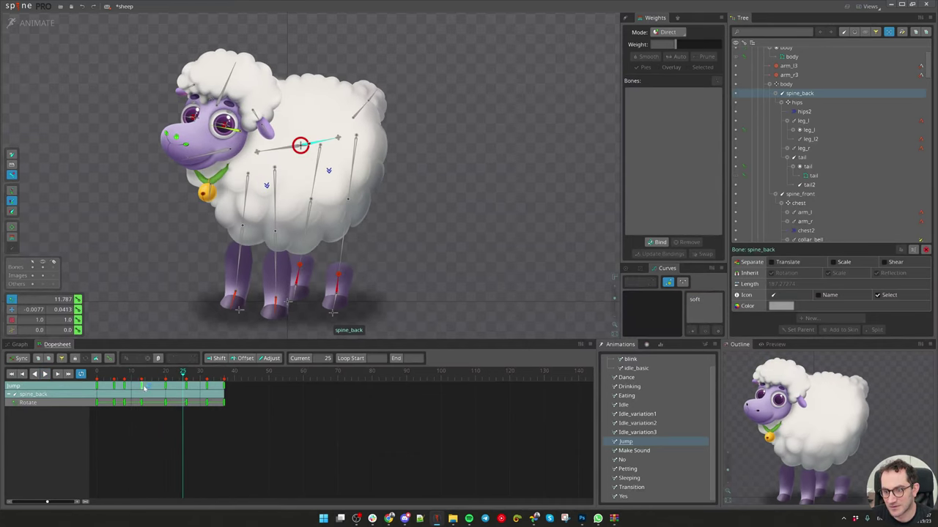
pyautogui.press('space')
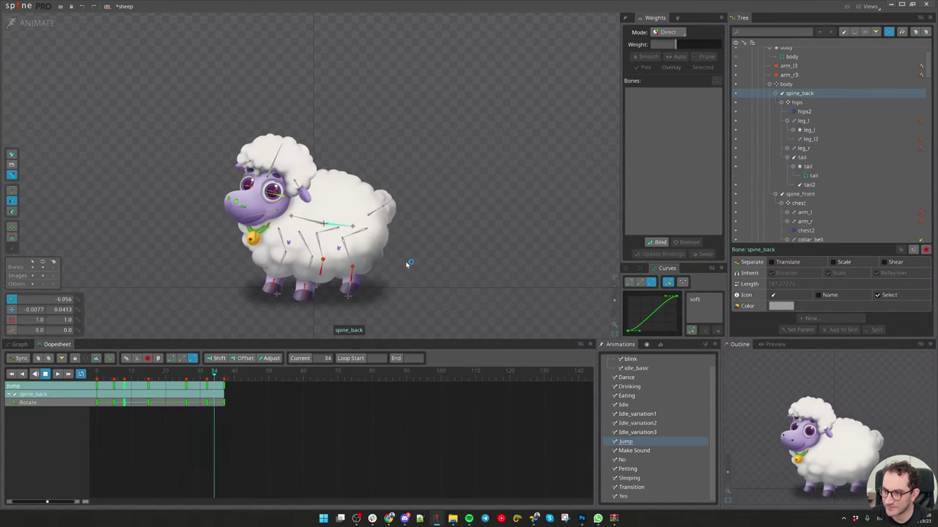
pyautogui.moveTo(406, 265); pyautogui.dragTo(433, 277)
pyautogui.press('d')
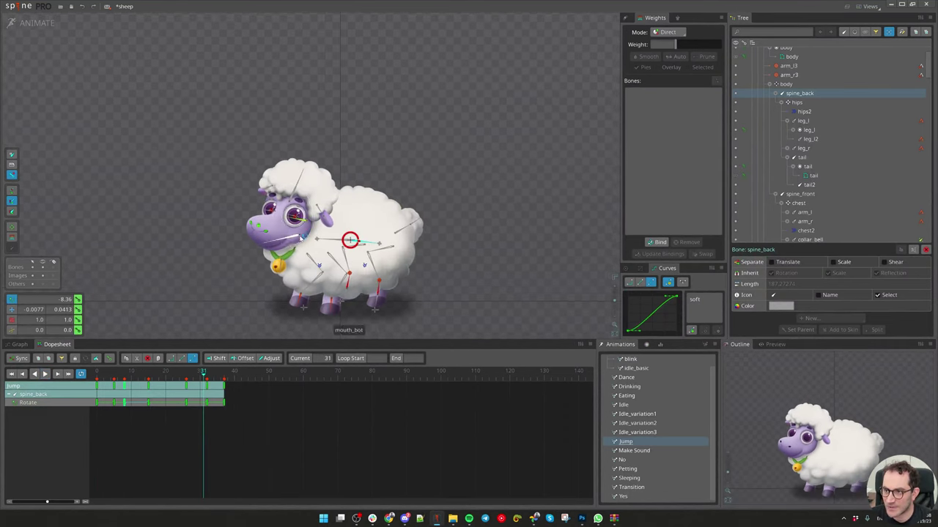
# Step: Key the head bone's unchanged rotation and translation at frame 0 and copy both keys
pyautogui.click(313, 221)
pyautogui.click(99, 373)
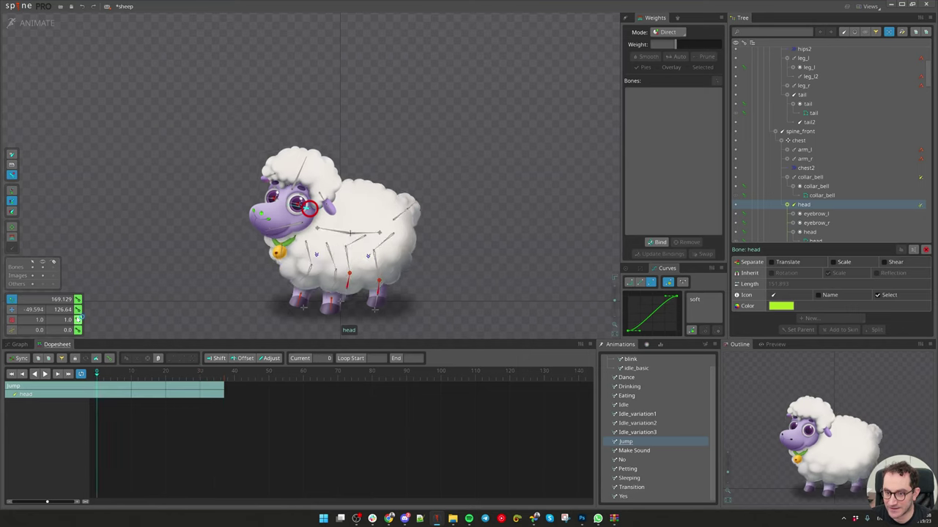
pyautogui.click(77, 310)
pyautogui.click(78, 300)
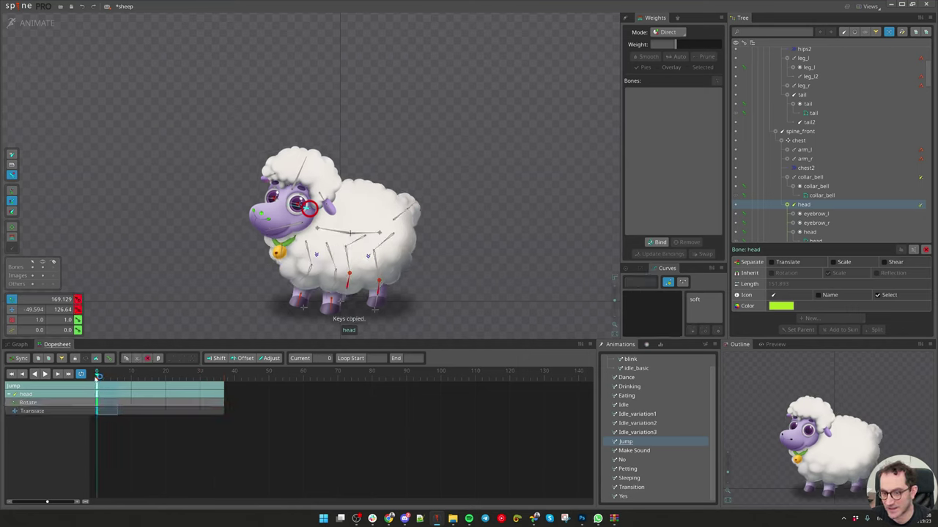
# Step: Lower and rotate the head at frame 7, keying rotation 181.8 and translation -130.73, -61.948
pyautogui.click(117, 371)
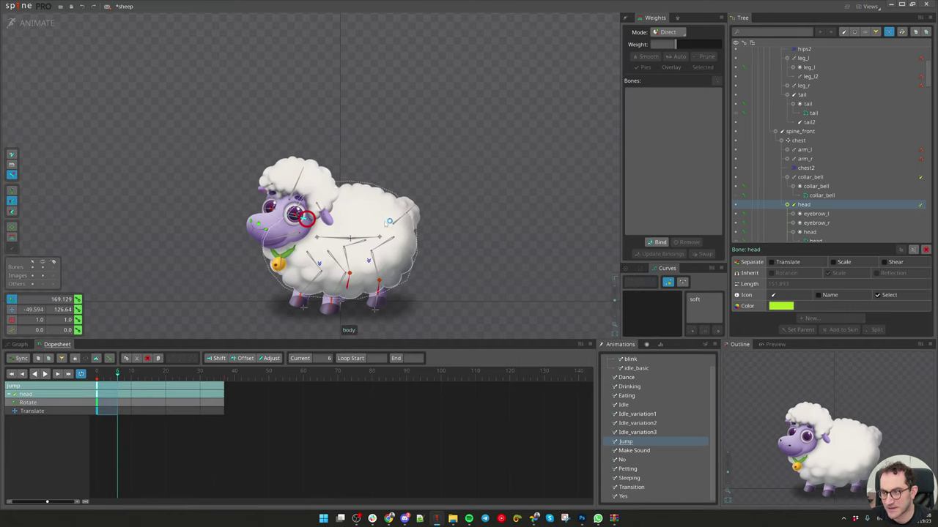
pyautogui.press('Left')
pyautogui.press('Right')
pyautogui.press('Right')
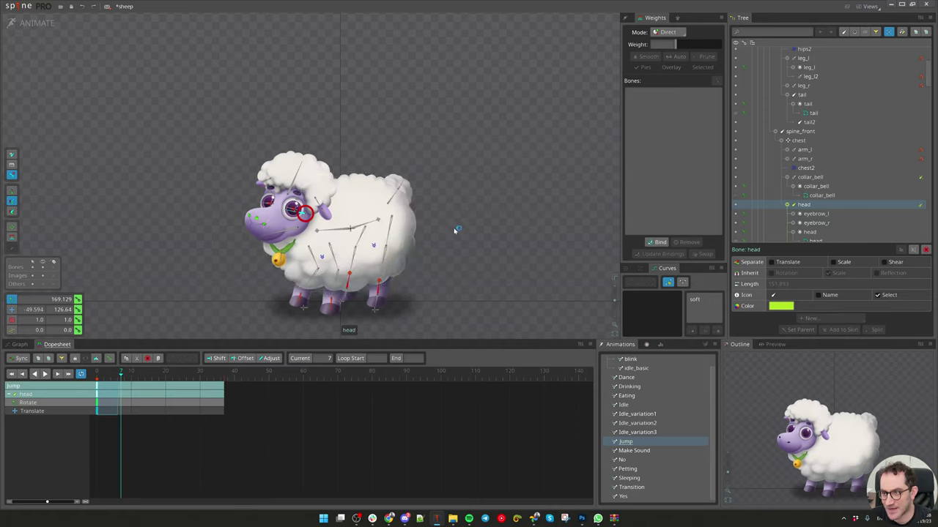
pyautogui.moveTo(460, 243)
pyautogui.mouseDown()
pyautogui.moveTo(454, 272)
pyautogui.moveTo(474, 211)
pyautogui.moveTo(477, 234)
pyautogui.mouseUp()
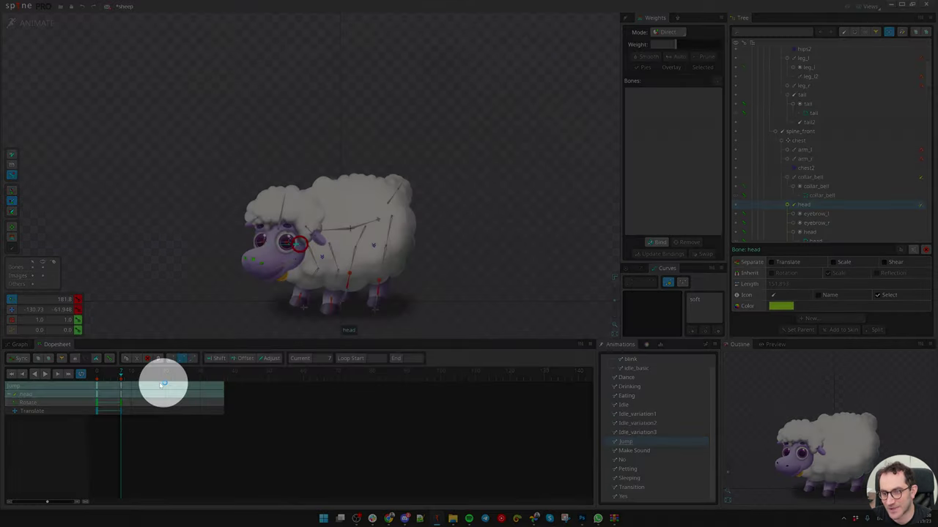
# Step: Paste the head's starting keys at frame 19, then key it at rotation 143.978 and translation -71.514, 168.32
pyautogui.click(162, 374)
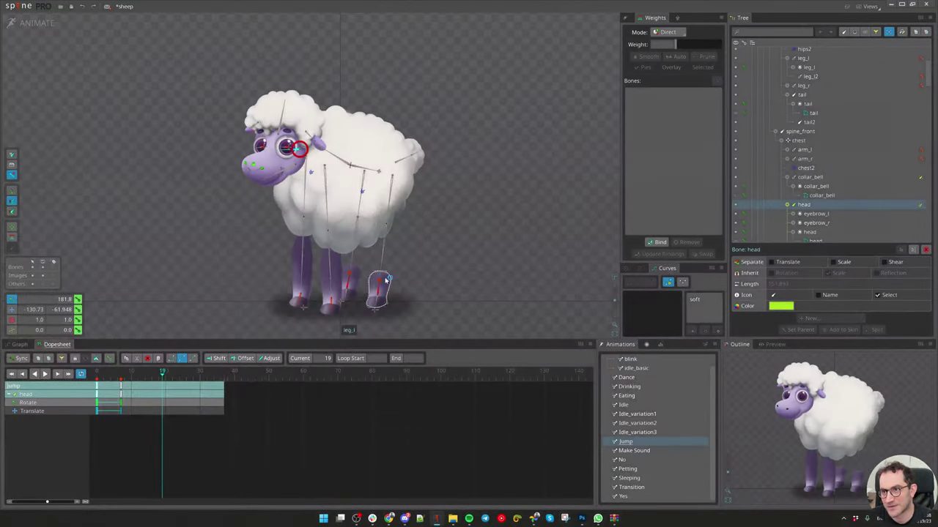
pyautogui.hotkey('ctrl', 'v')
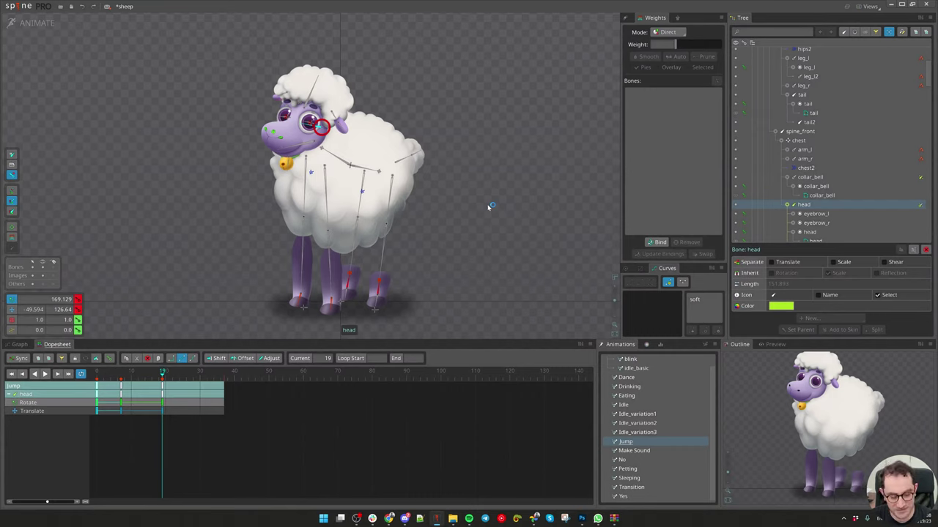
pyautogui.moveTo(501, 199); pyautogui.dragTo(484, 266)
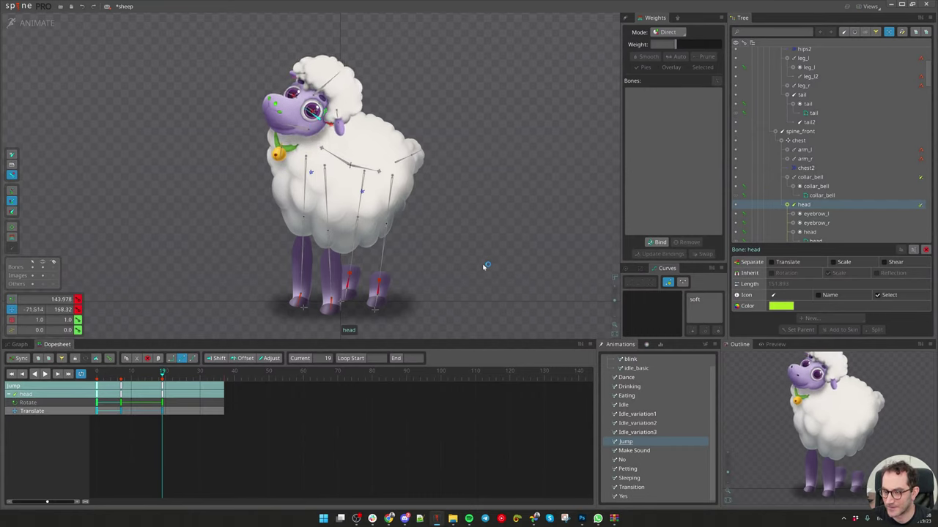
# Step: Paste the head's starting keys at frame 31, then key it at rotation 174.864 and translation -74.558, 71.198
pyautogui.moveTo(131, 396); pyautogui.dragTo(160, 399)
pyautogui.moveTo(104, 432); pyautogui.dragTo(203, 391)
pyautogui.hotkey('ctrl', 'c')
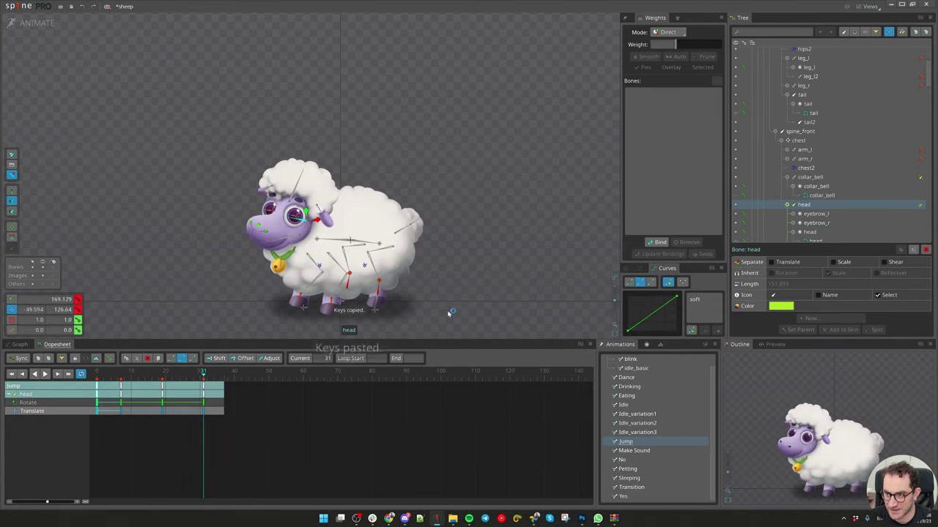
pyautogui.hotkey('ctrl', 'v')
pyautogui.moveTo(471, 280); pyautogui.dragTo(469, 288)
# Step: Paste the head's starting keys at frame 37, apply the soft curve preset to all head keys and play the jump
pyautogui.click(227, 390)
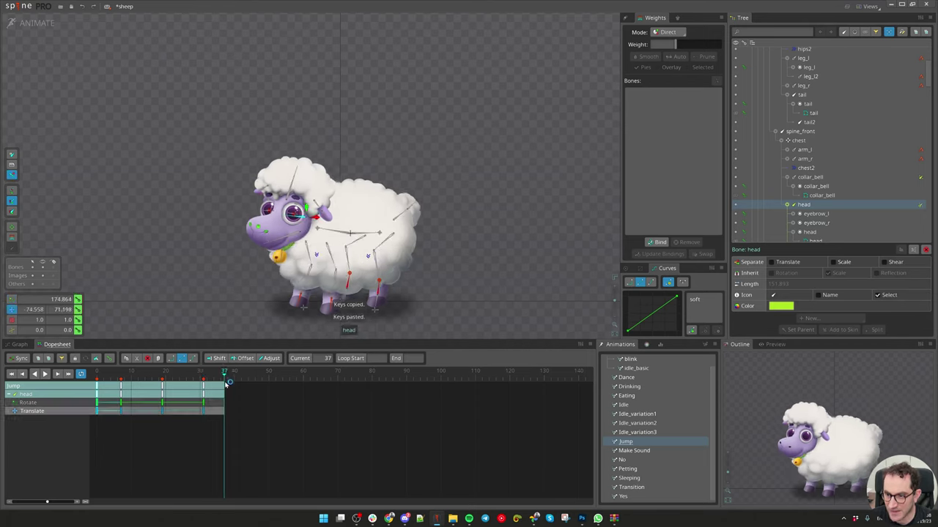
pyautogui.moveTo(255, 448); pyautogui.dragTo(69, 372)
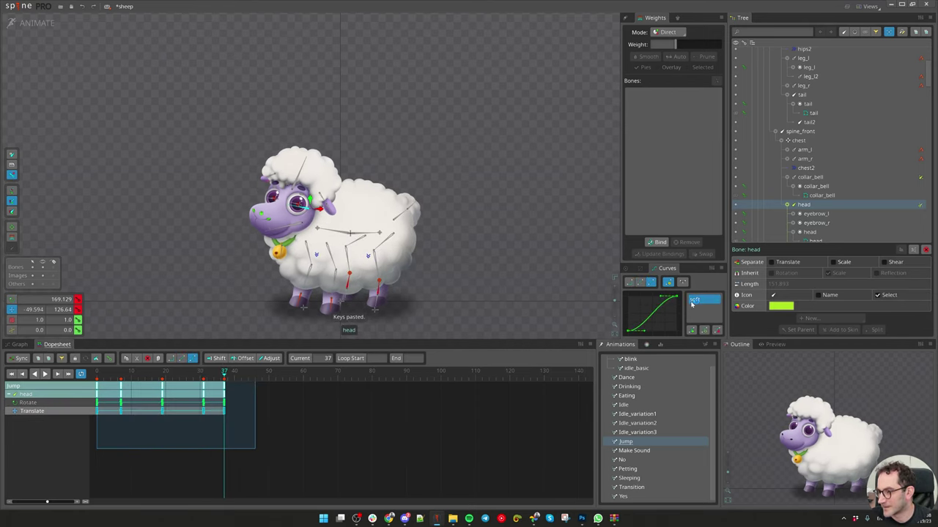
pyautogui.press('space')
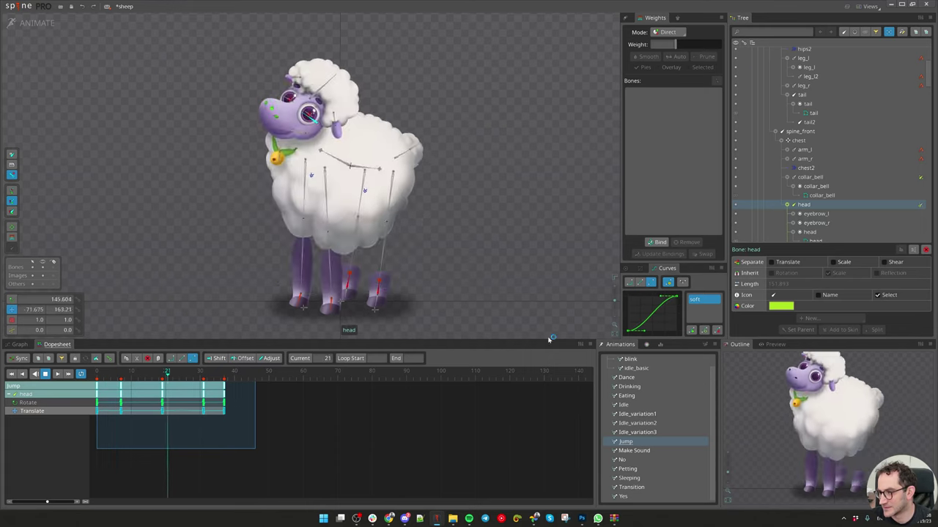
# Step: Paste the head's starting keys at frame 3 and key it there at rotation 164.819 and translation -49.594, 126.64
pyautogui.click(104, 386)
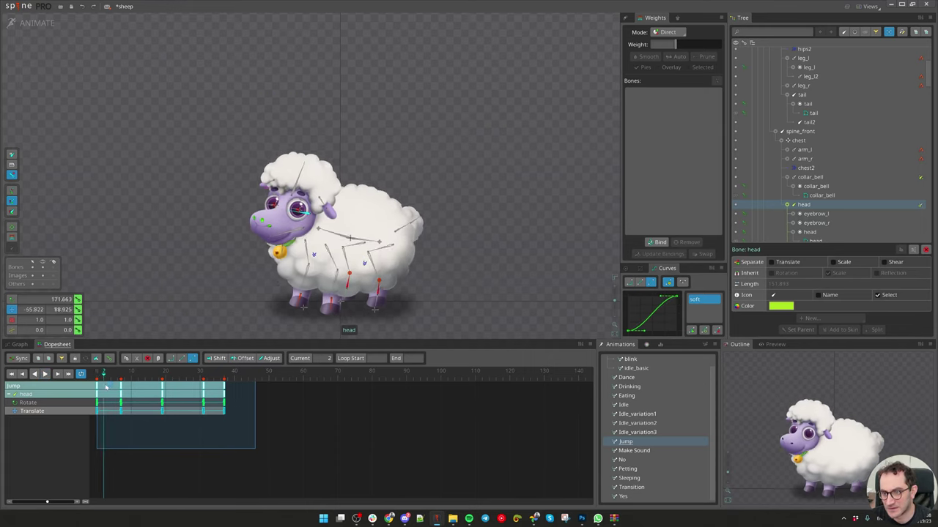
pyautogui.click(107, 387)
pyautogui.press('c')
pyautogui.moveTo(496, 250); pyautogui.dragTo(486, 272)
pyautogui.click(169, 433)
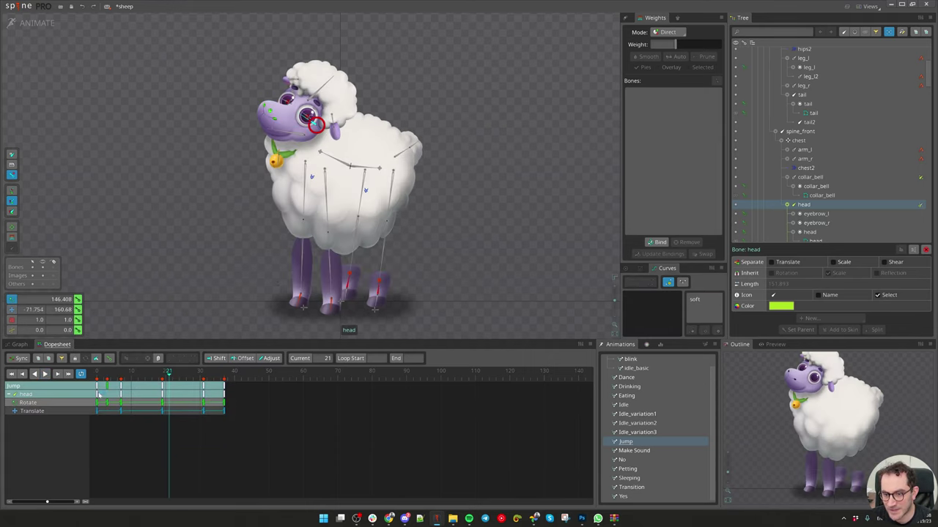
pyautogui.click(97, 386)
pyautogui.hotkey('ctrl', 'c')
pyautogui.click(108, 386)
pyautogui.hotkey('ctrl', 'v')
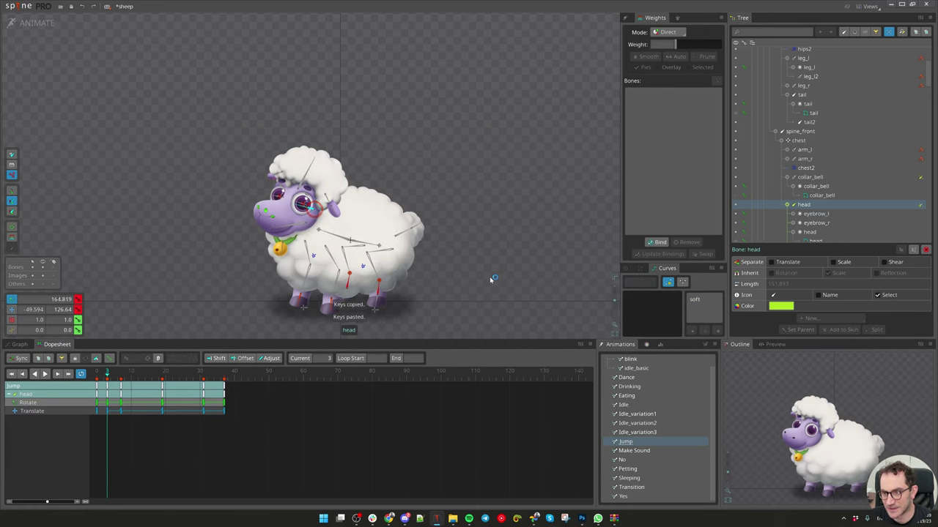
pyautogui.press('v')
# Step: Reshape the curve of the head's frame 7 keys to start fast and settle gently, and play the jump
pyautogui.moveTo(297, 441); pyautogui.dragTo(94, 381)
pyautogui.click(135, 436)
pyautogui.moveTo(134, 434); pyautogui.dragTo(124, 379)
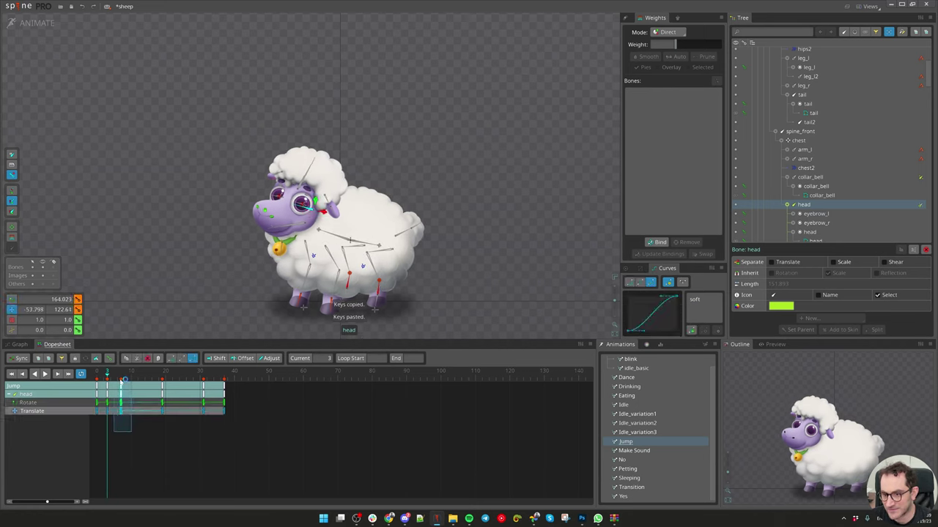
pyautogui.moveTo(666, 307); pyautogui.dragTo(652, 301)
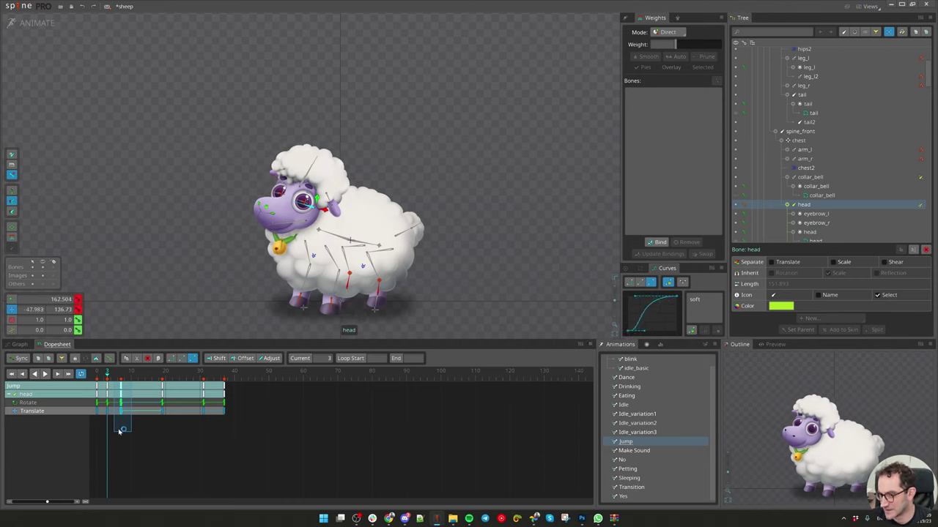
pyautogui.press('space')
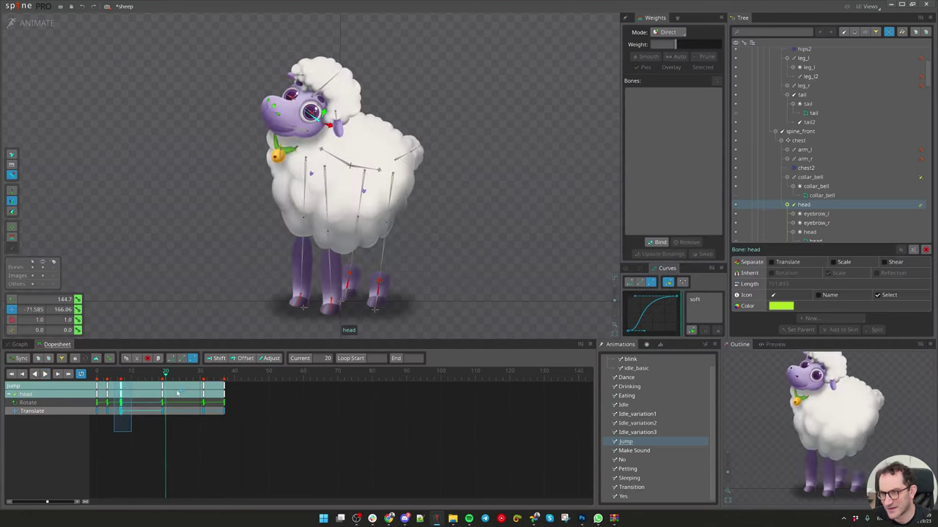
# Step: Move the head's frame 19 keys to frame 12, key frame 20 at rotation 166.787 and translation -92.01, 98.016, and play the jump
pyautogui.click(162, 375)
pyautogui.moveTo(499, 218); pyautogui.dragTo(492, 238)
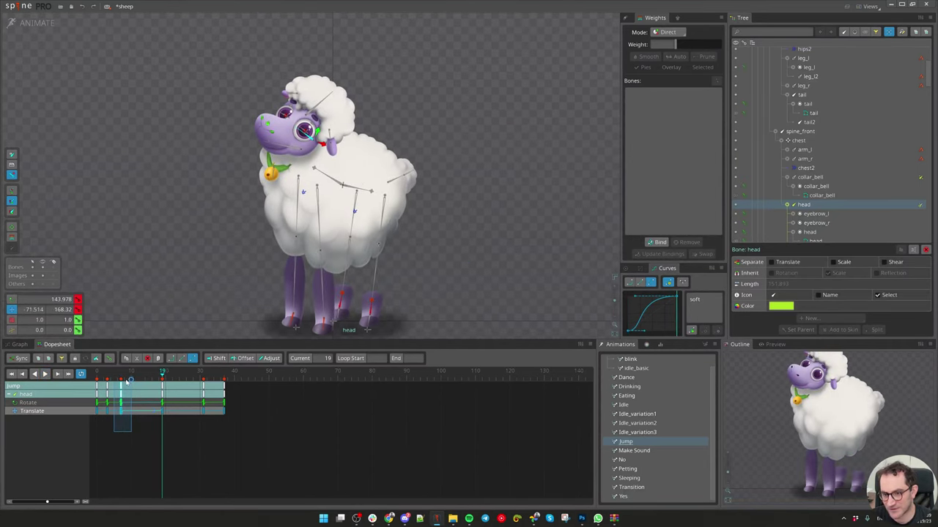
pyautogui.moveTo(128, 380); pyautogui.dragTo(166, 382)
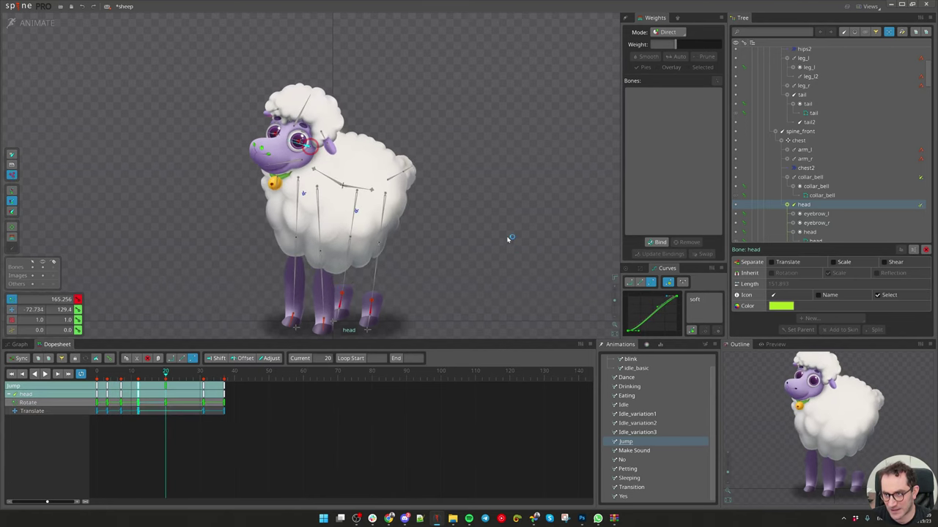
pyautogui.moveTo(509, 238); pyautogui.dragTo(504, 235)
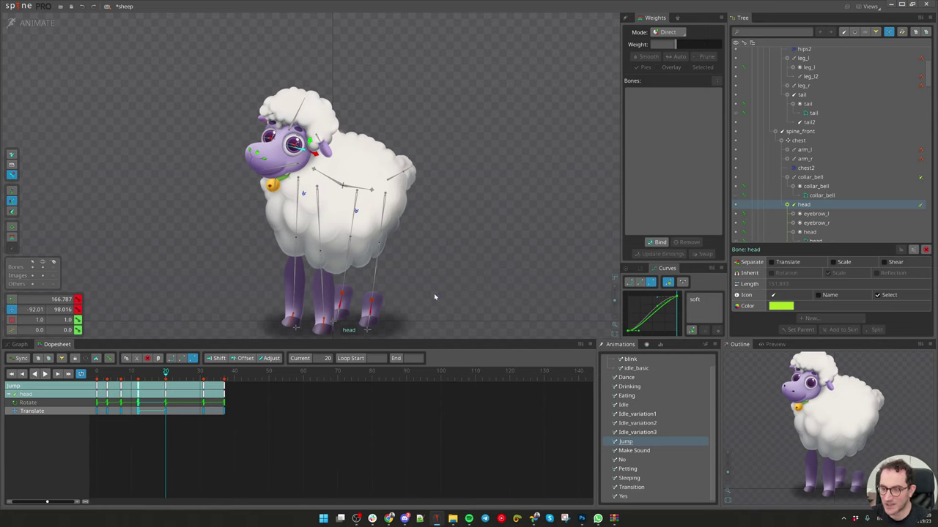
pyautogui.press('space')
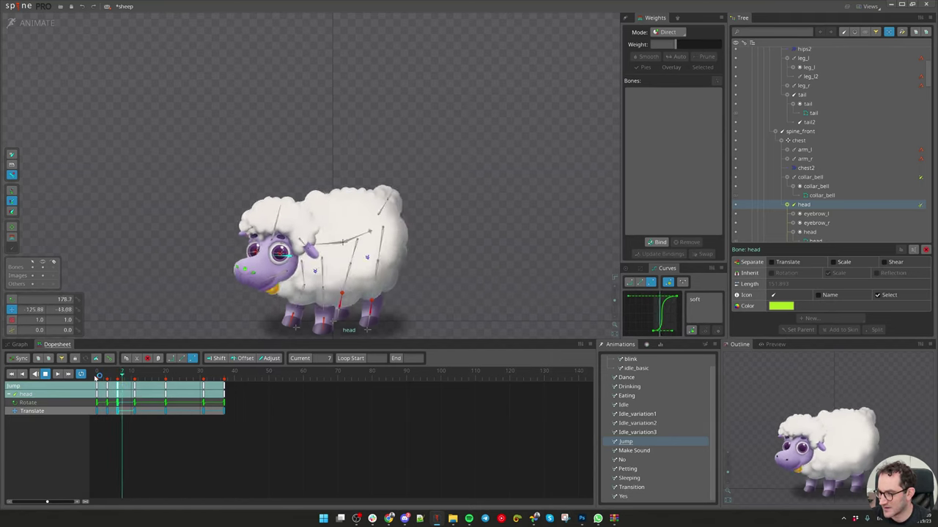
# Step: Give spine_back's frame 8 rotation key a fast-start, soft-landing curve and check the motion around the take-off
pyautogui.click(95, 377)
pyautogui.moveTo(95, 376); pyautogui.dragTo(141, 391)
pyautogui.click(352, 195)
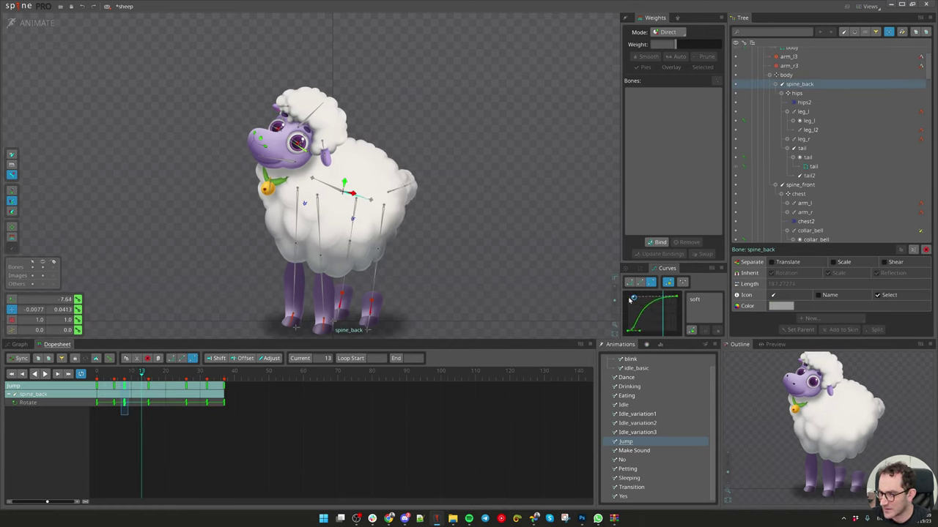
pyautogui.moveTo(115, 381)
pyautogui.mouseDown()
pyautogui.moveTo(101, 385)
pyautogui.moveTo(110, 375)
pyautogui.moveTo(111, 388)
pyautogui.moveTo(96, 389)
pyautogui.moveTo(123, 398)
pyautogui.mouseUp()
pyautogui.press('space')
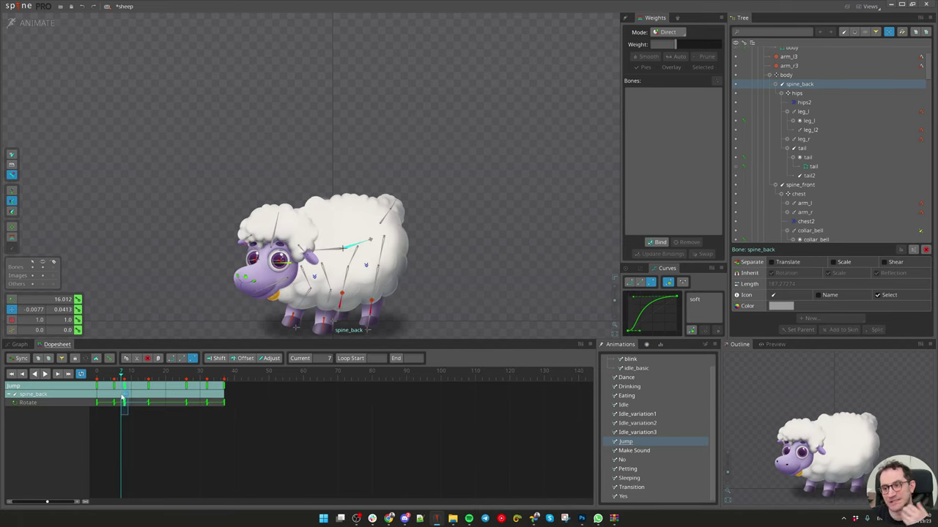
pyautogui.moveTo(122, 398); pyautogui.dragTo(141, 403)
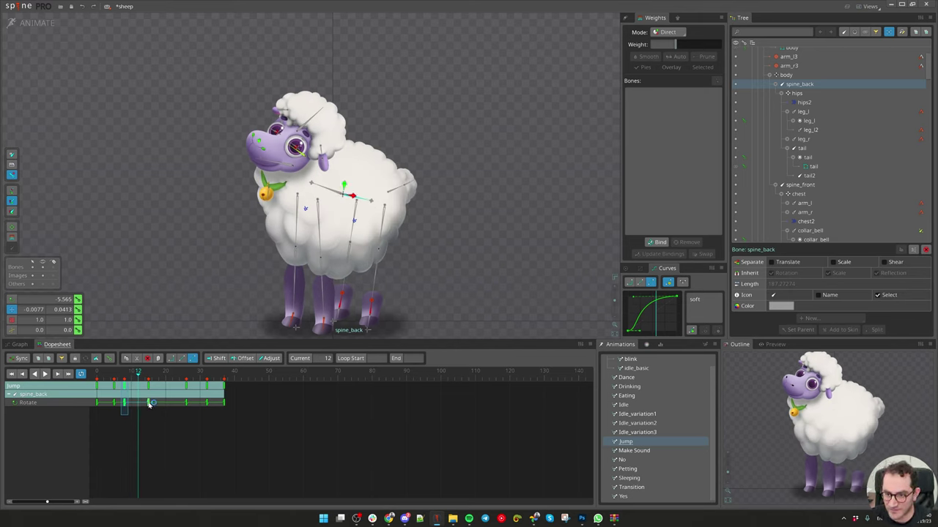
pyautogui.moveTo(125, 376)
pyautogui.mouseDown()
pyautogui.moveTo(143, 383)
pyautogui.moveTo(132, 406)
pyautogui.moveTo(123, 401)
pyautogui.moveTo(142, 377)
pyautogui.moveTo(129, 377)
pyautogui.mouseUp()
# Step: Rotate the body bone at frame 12 to key its tilt and play the jump
pyautogui.click(345, 193)
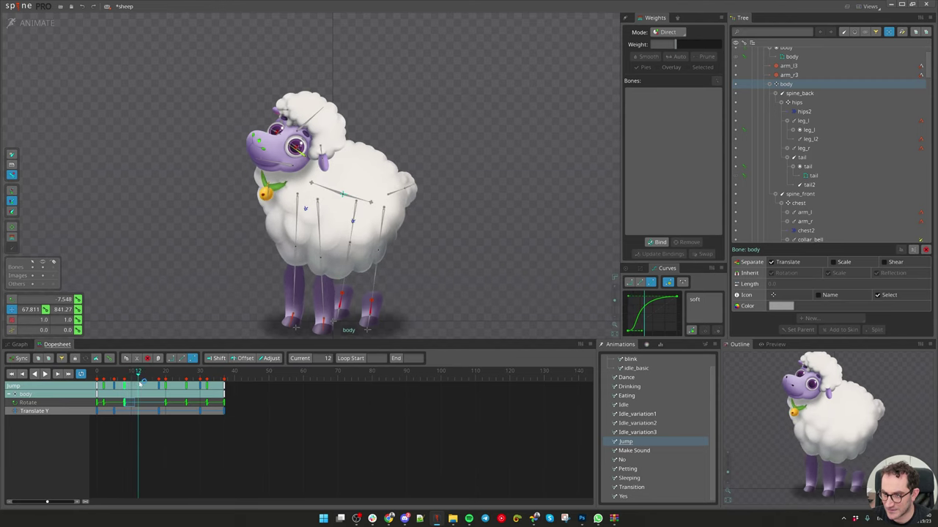
pyautogui.press('c')
pyautogui.moveTo(476, 277); pyautogui.dragTo(474, 301)
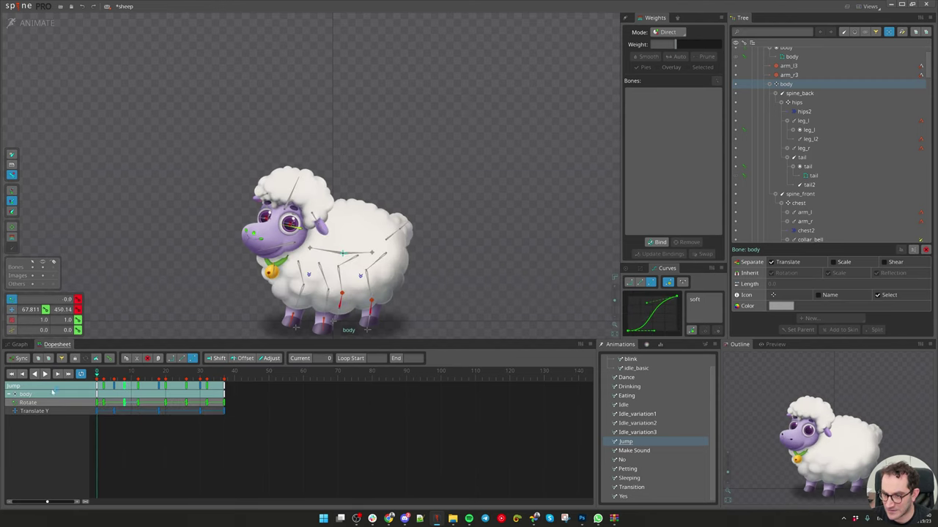
pyautogui.press('space')
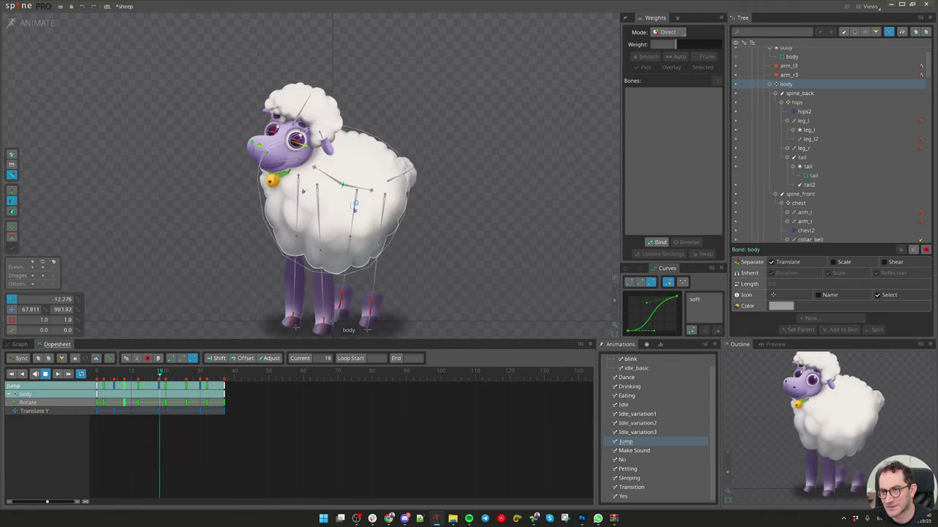
# Step: Remove the head's frame 3 keys and delay its rotation keys to frames 8, 13, 22 and 32
pyautogui.click(342, 185)
pyautogui.click(307, 149)
pyautogui.moveTo(149, 374); pyautogui.dragTo(135, 388)
pyautogui.click(135, 389)
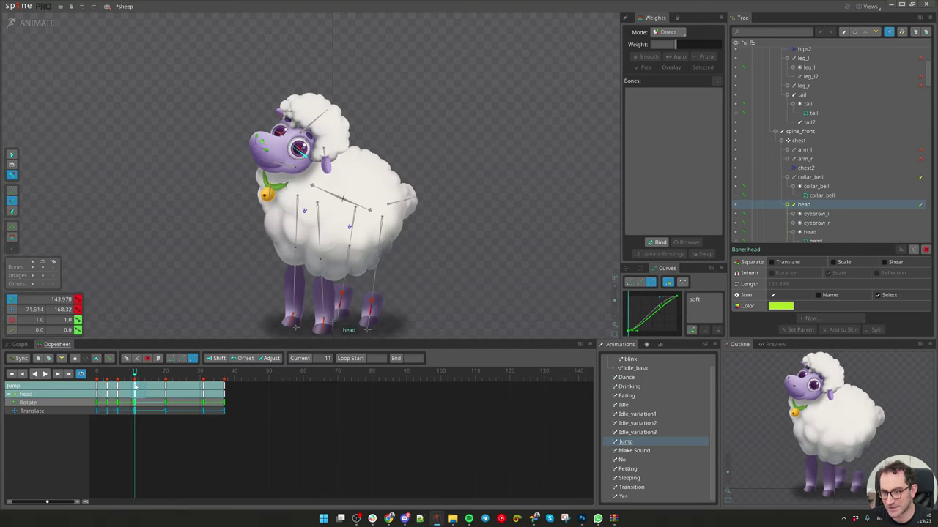
pyautogui.click(118, 386)
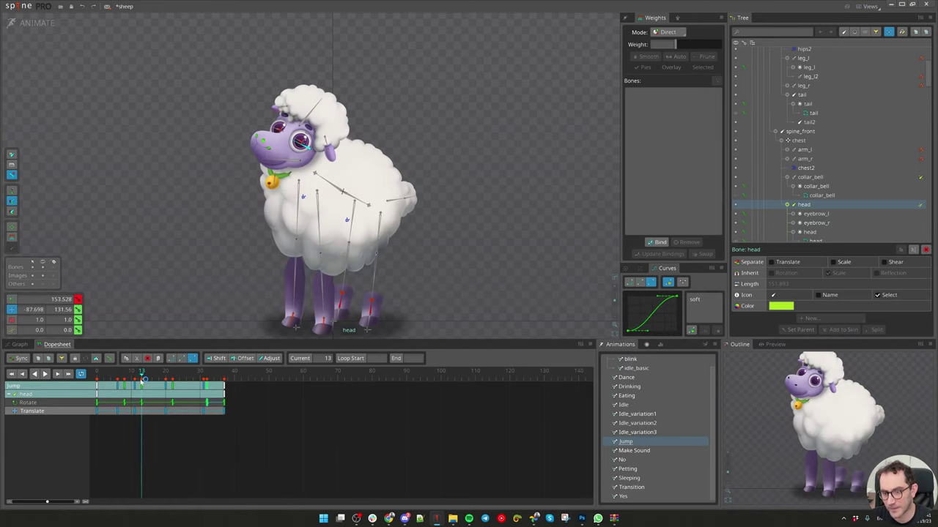
# Step: Set the head's rotation to 160.347 at frame 13 and its translation to -85.808, 146.25 at frame 11
pyautogui.press('c')
pyautogui.moveTo(462, 276); pyautogui.dragTo(333, 332)
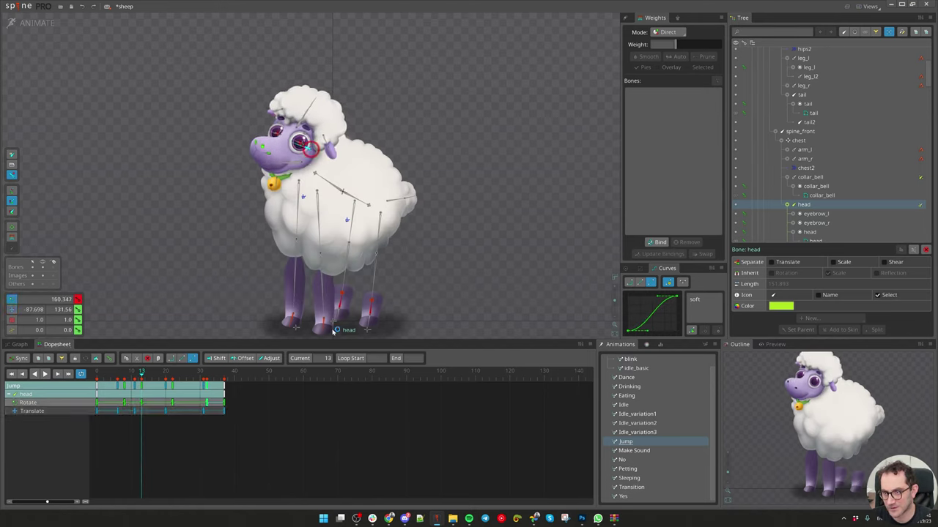
pyautogui.click(135, 412)
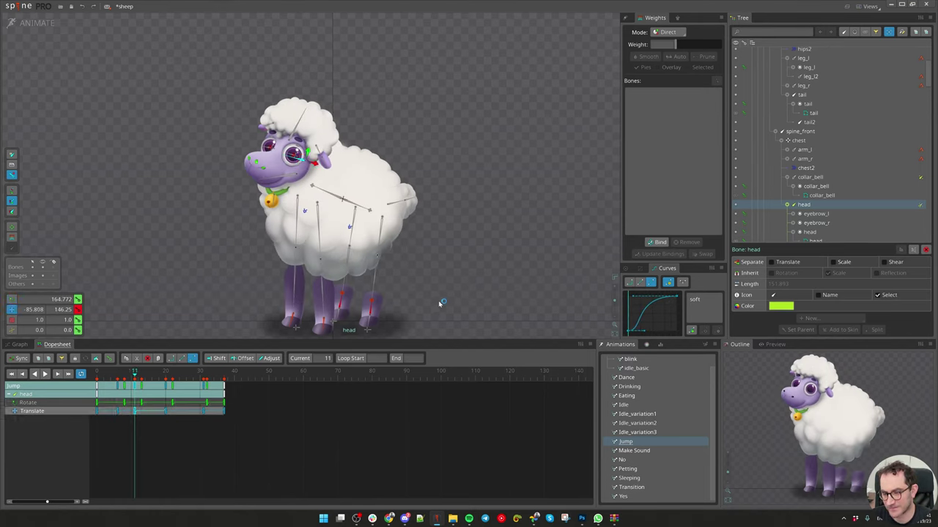
pyautogui.moveTo(439, 301); pyautogui.dragTo(436, 304)
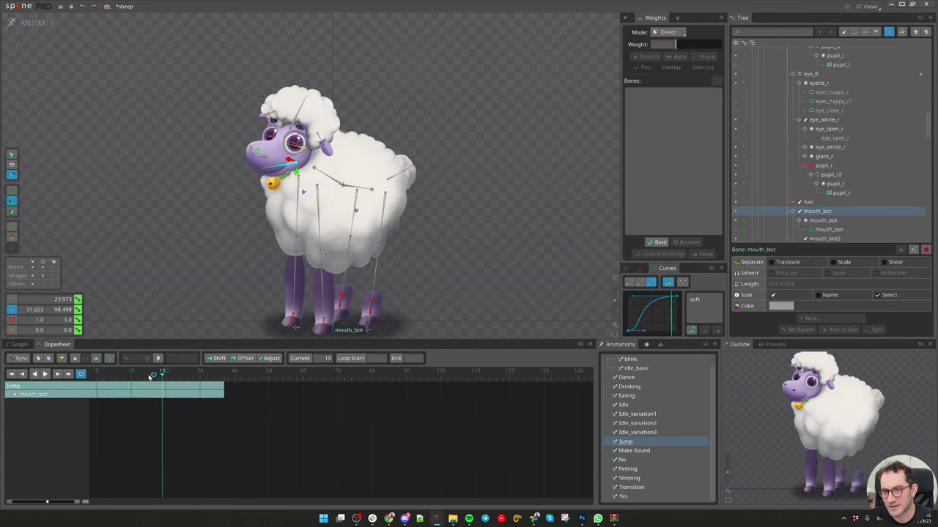
# Step: Key mouth_bot's closed pose at frame 9, then open it at frame 14 with rotation 55.595 and translation -0.6407, 102.63
pyautogui.moveTo(152, 376); pyautogui.dragTo(129, 378)
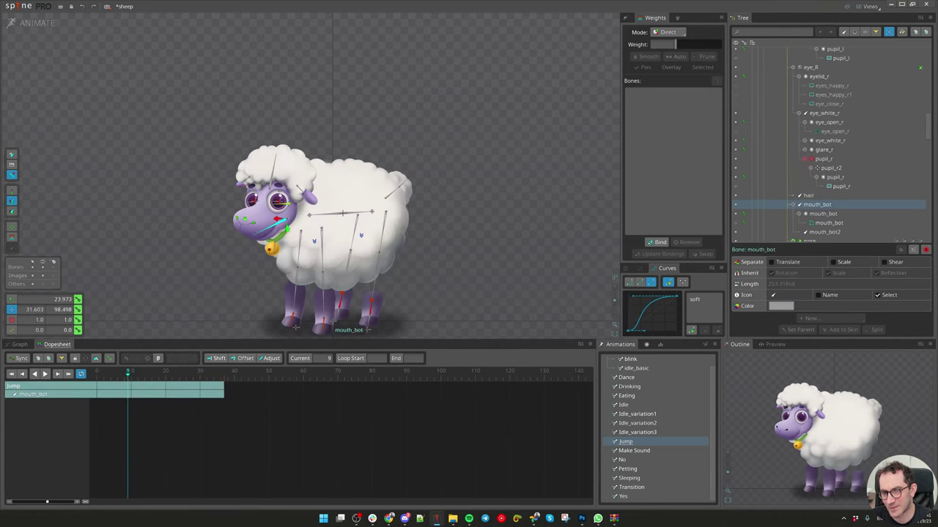
pyautogui.click(77, 299)
pyautogui.click(77, 309)
pyautogui.click(145, 373)
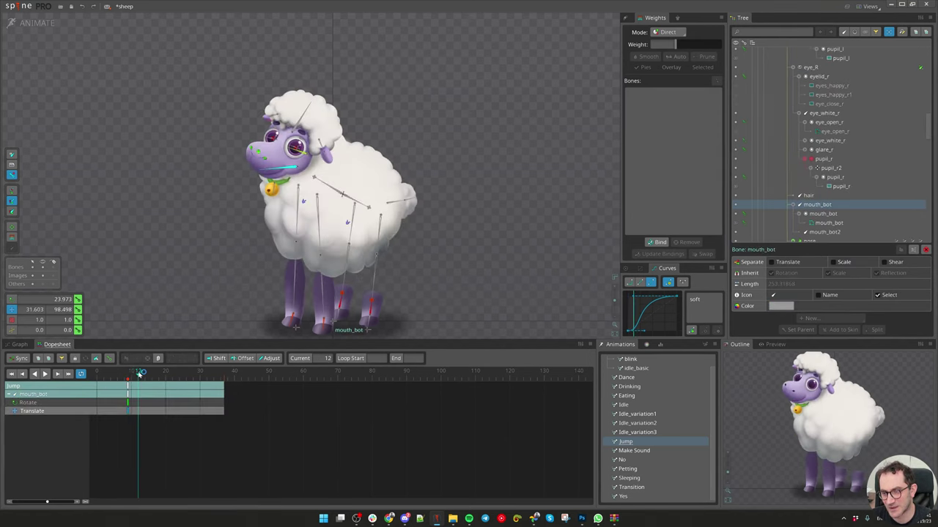
pyautogui.moveTo(164, 337); pyautogui.dragTo(247, 328)
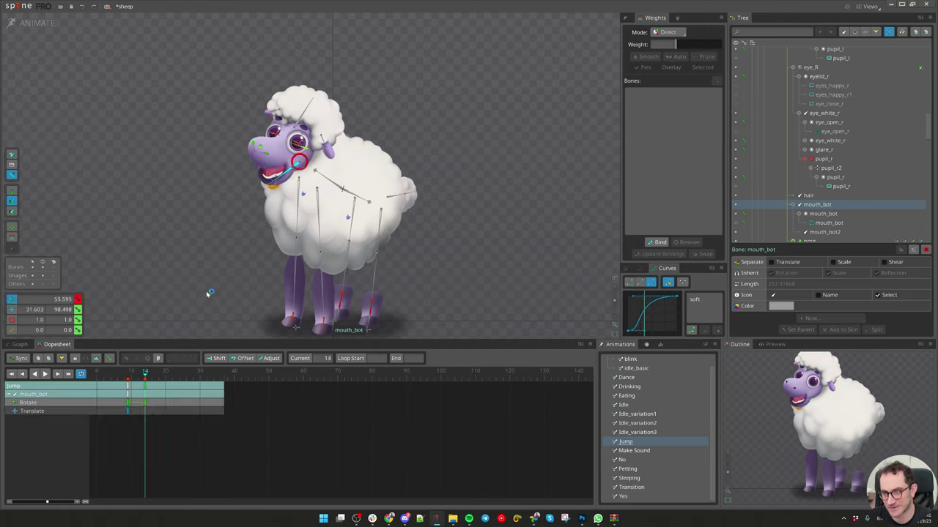
pyautogui.moveTo(176, 298); pyautogui.dragTo(179, 301)
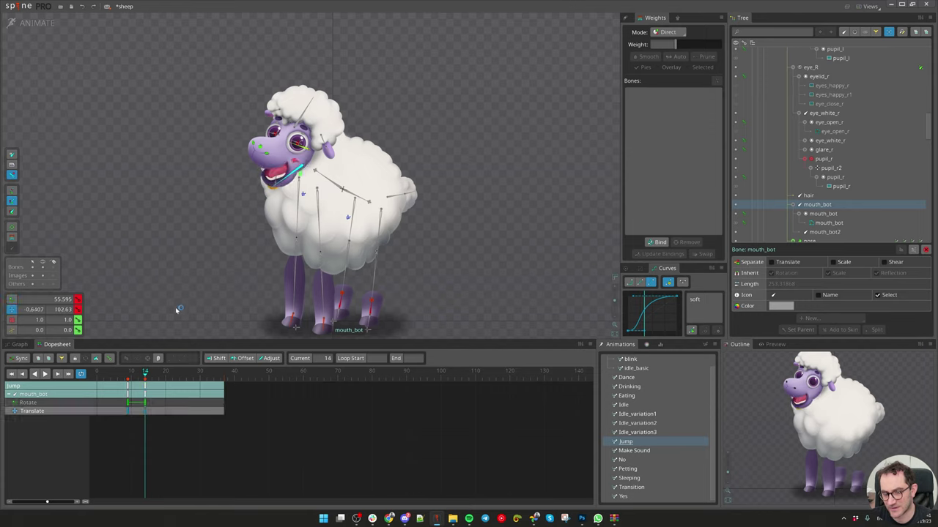
# Step: Hold mouth_bot's open pose with a key at frame 21, then paste the copied closed-mouth keys after it
pyautogui.click(128, 386)
pyautogui.hotkey('ctrl', 'c')
pyautogui.moveTo(130, 374); pyautogui.dragTo(176, 372)
pyautogui.press('k')
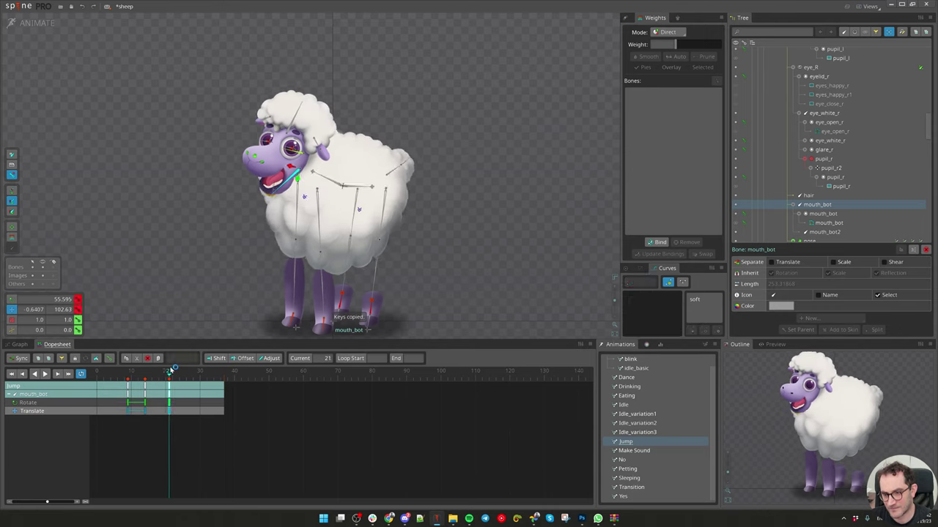
pyautogui.moveTo(172, 370); pyautogui.dragTo(148, 376)
pyautogui.hotkey('ctrl', 'v')
# Step: Move the head's frame 13 rotation key to frame 14 and steepen its easing curve
pyautogui.click(315, 145)
pyautogui.click(146, 403)
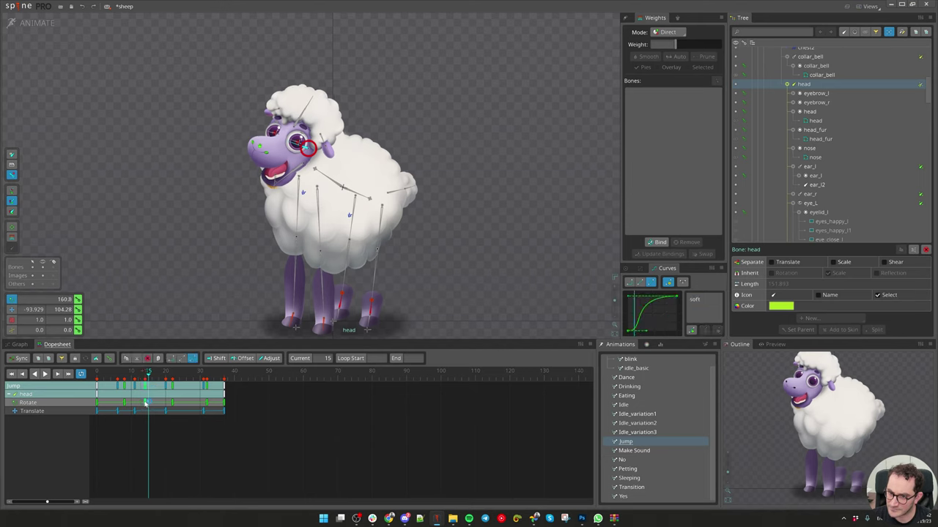
pyautogui.doubleClick(146, 404)
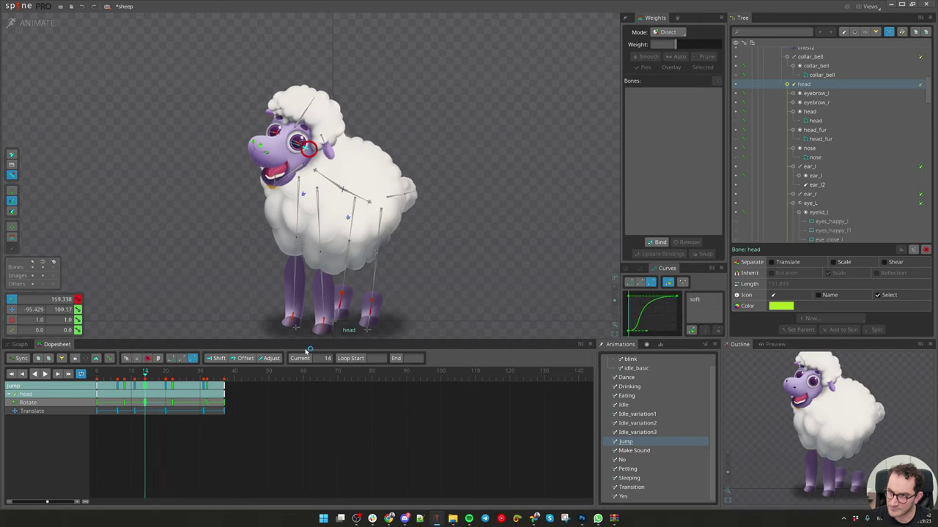
# Step: Adjust the curve of the head's frame 22 rotation key, key its rotation at 160.53 on frame 27 and play the jump
pyautogui.click(172, 403)
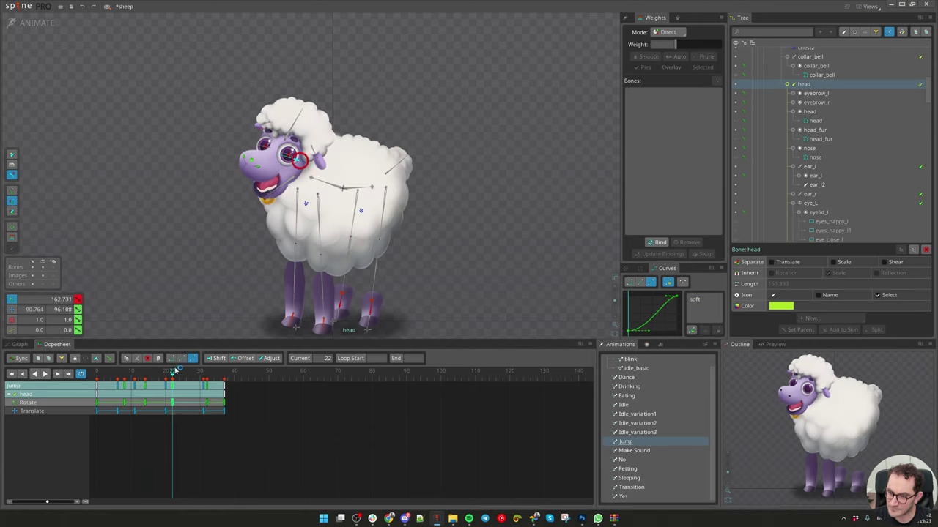
pyautogui.moveTo(175, 371); pyautogui.dragTo(190, 374)
pyautogui.moveTo(520, 265); pyautogui.dragTo(517, 291)
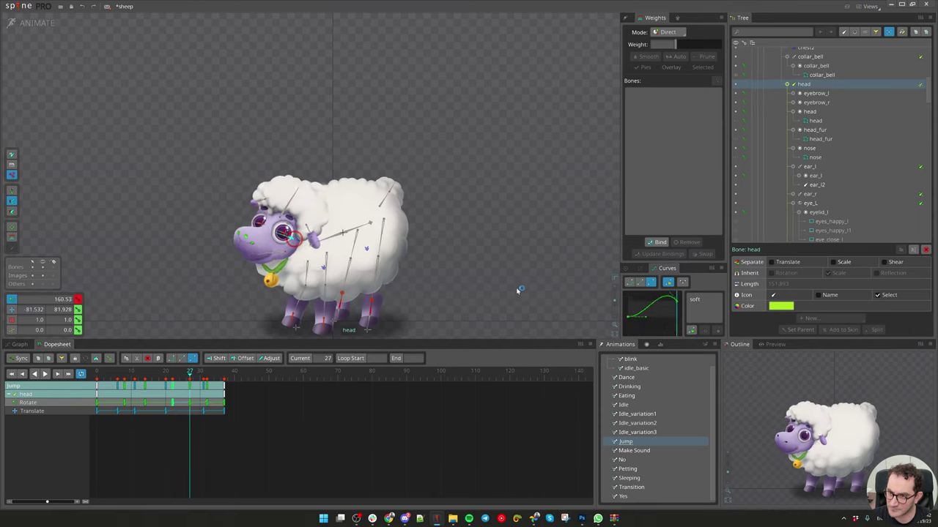
pyautogui.moveTo(200, 372); pyautogui.dragTo(208, 374)
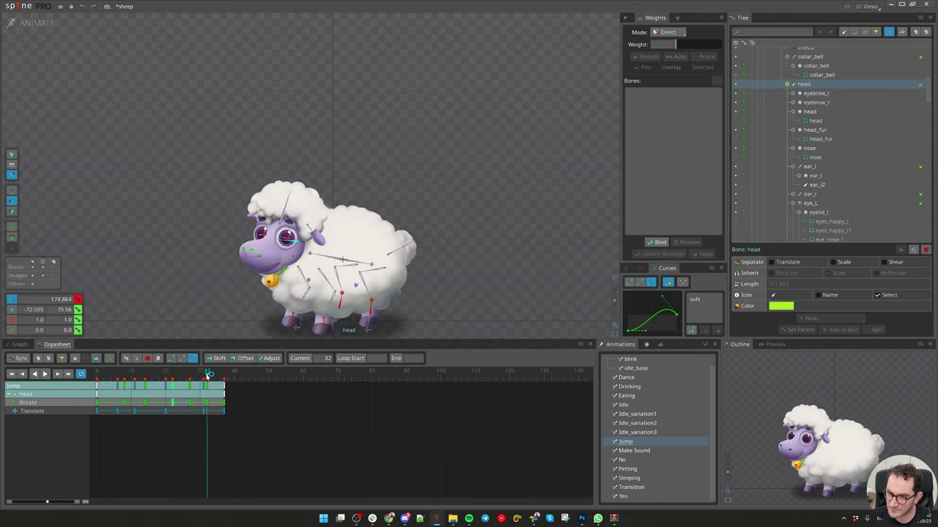
pyautogui.press('space')
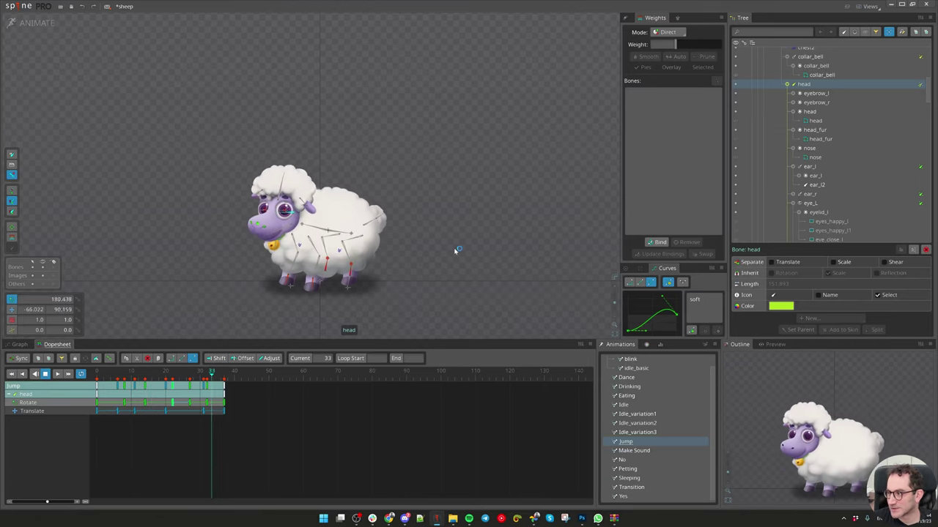
# Step: Stop the playback at frame 13 and examine the sheep's head and open mouth up close
pyautogui.scroll(3, 249, 223)
pyautogui.scroll(3, 330, 233)
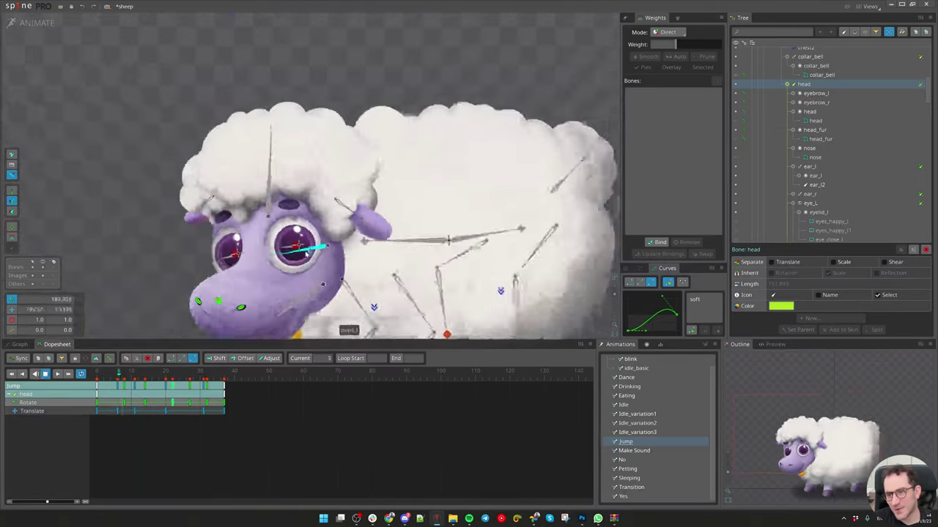
pyautogui.press('d')
pyautogui.moveTo(336, 180); pyautogui.dragTo(277, 310)
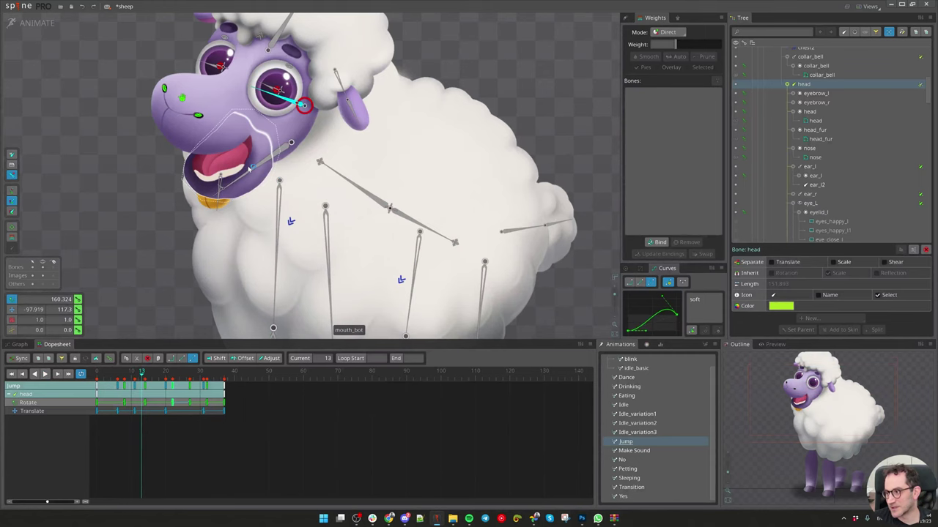
pyautogui.moveTo(249, 168); pyautogui.dragTo(240, 199)
pyautogui.press('ctrl')
pyautogui.press('ctrl')
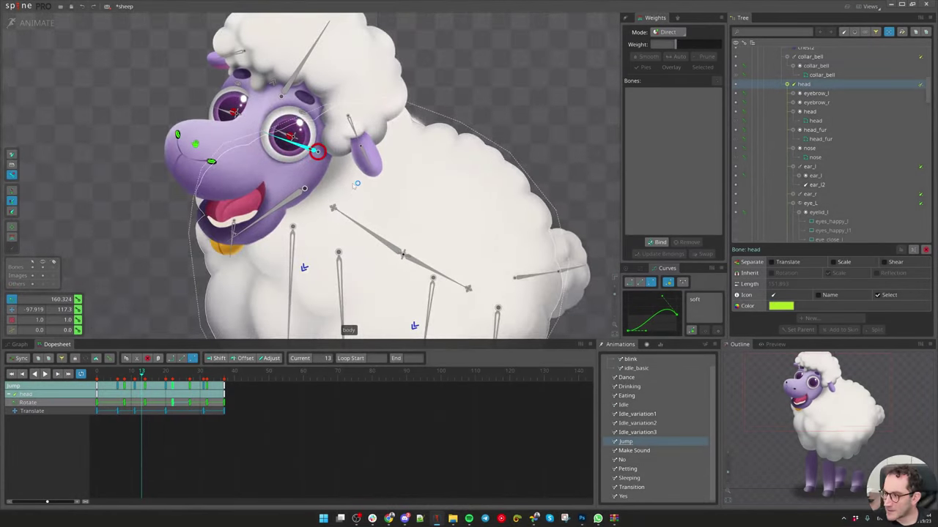
# Step: Stop the playback, select the left eye bone eye_L and move the timeline to frame 14
pyautogui.moveTo(316, 139); pyautogui.dragTo(327, 174)
pyautogui.scroll(3, 327, 175)
pyautogui.press('space')
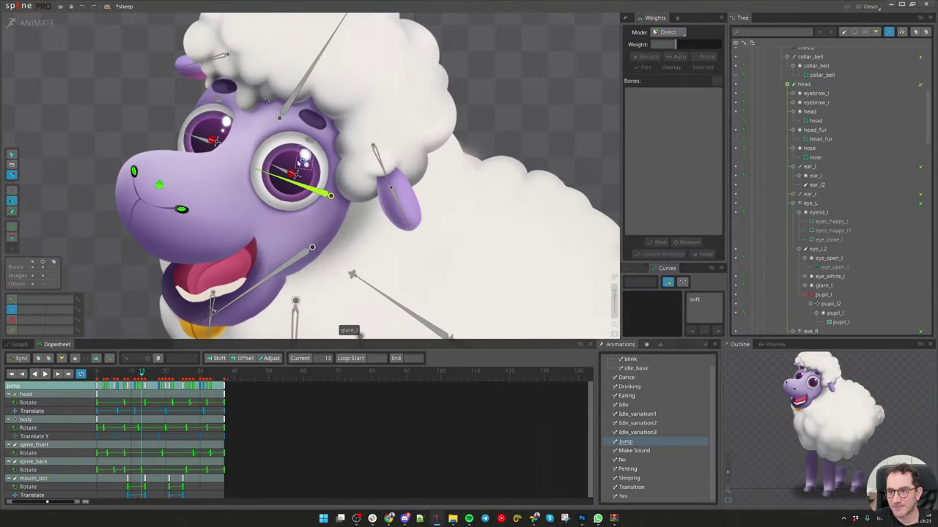
pyautogui.click(323, 152)
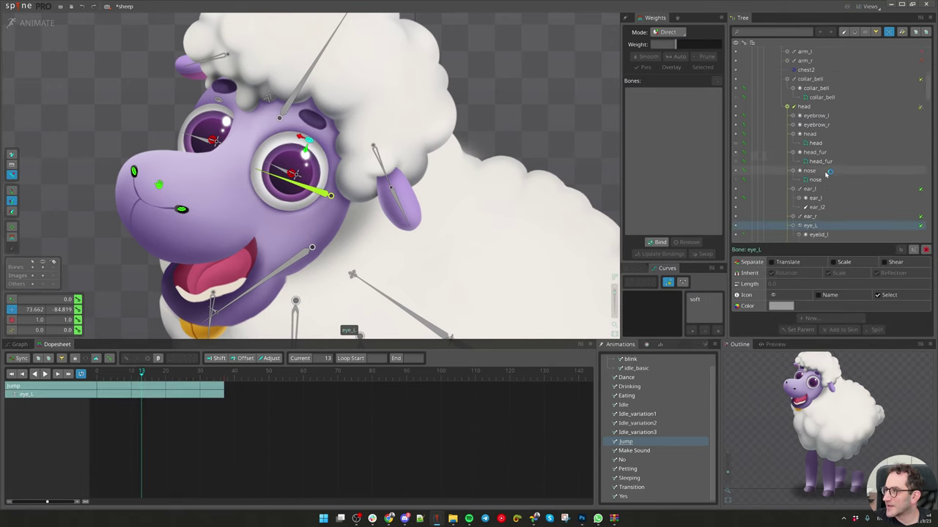
pyautogui.moveTo(127, 374); pyautogui.dragTo(149, 382)
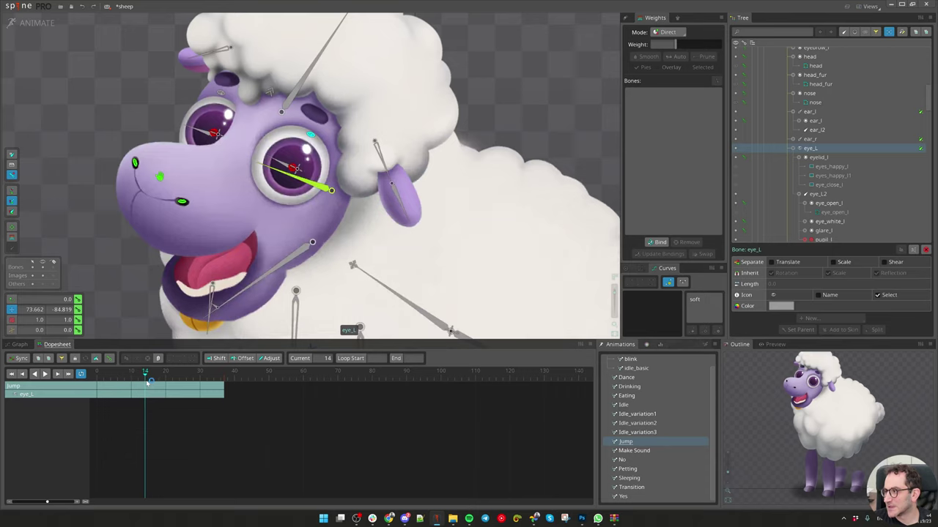
# Step: Try the eyes_happy_l1 and eyes_happy_l attachments on the left eyelid at frame 14, undoing each one
pyautogui.click(738, 176)
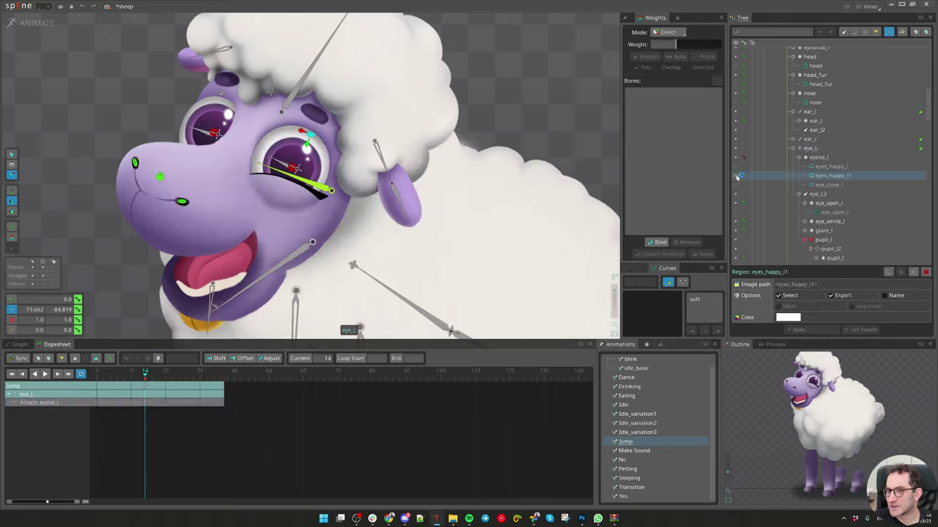
pyautogui.click(737, 178)
pyautogui.hotkey('ctrl', 'z')
pyautogui.hotkey('ctrl', 'z')
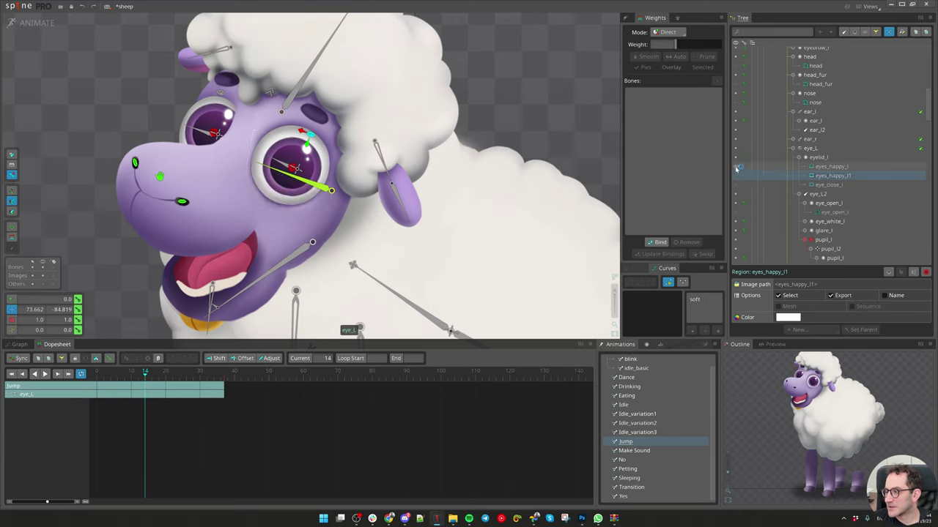
pyautogui.click(739, 167)
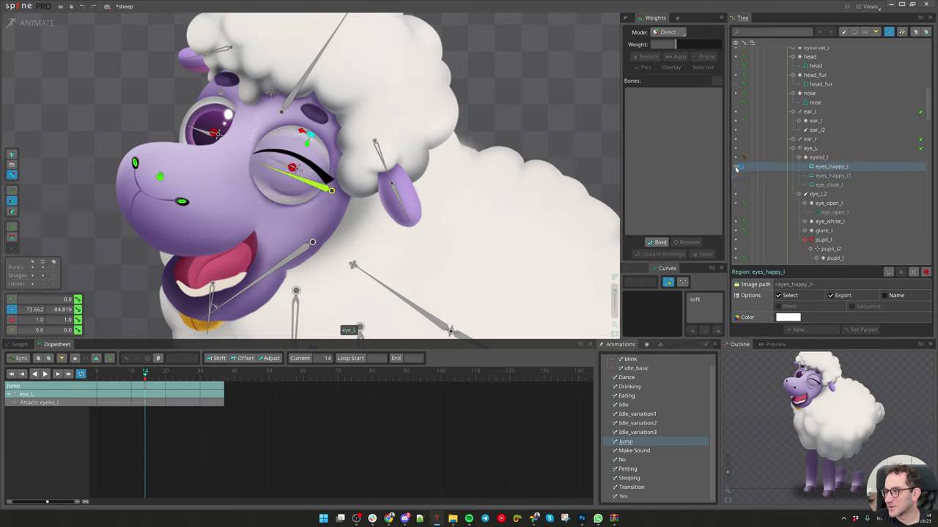
pyautogui.hotkey('ctrl', 'z')
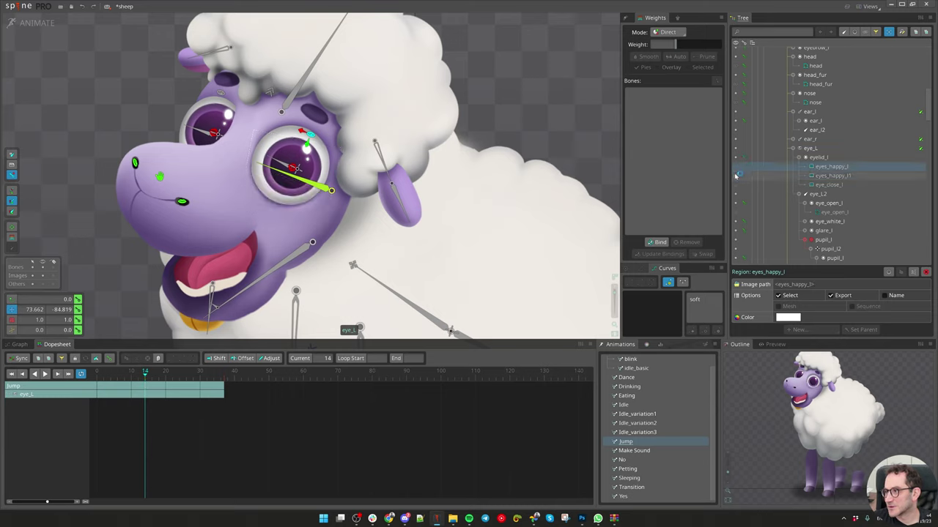
# Step: Show the eyes_happy_l1 attachment on the left eyelid and eyes_happy_r1 on the right eyelid at frame 14
pyautogui.click(738, 176)
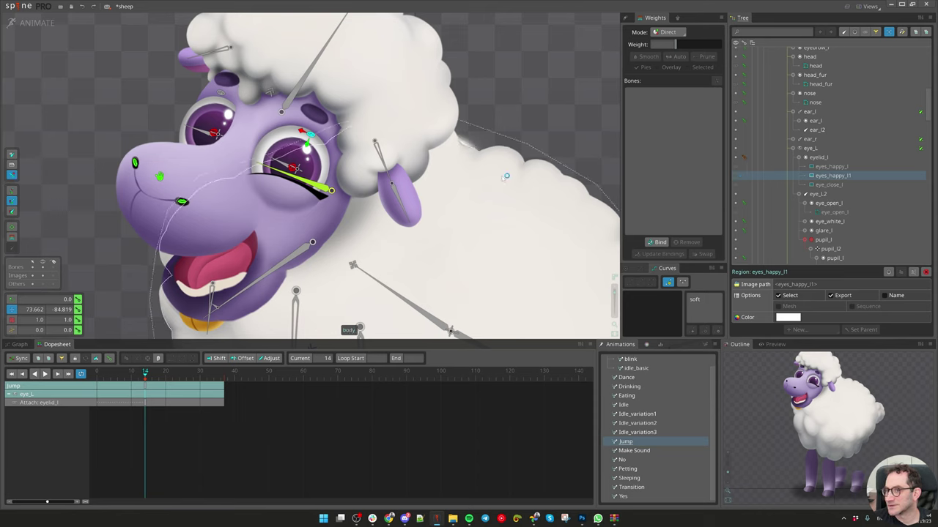
pyautogui.click(220, 93)
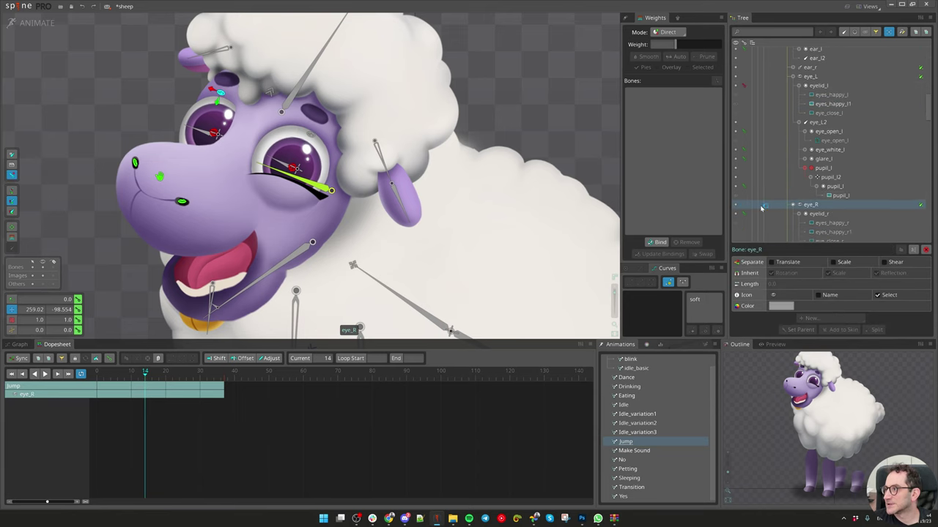
pyautogui.scroll(-1, 777, 169)
pyautogui.click(737, 205)
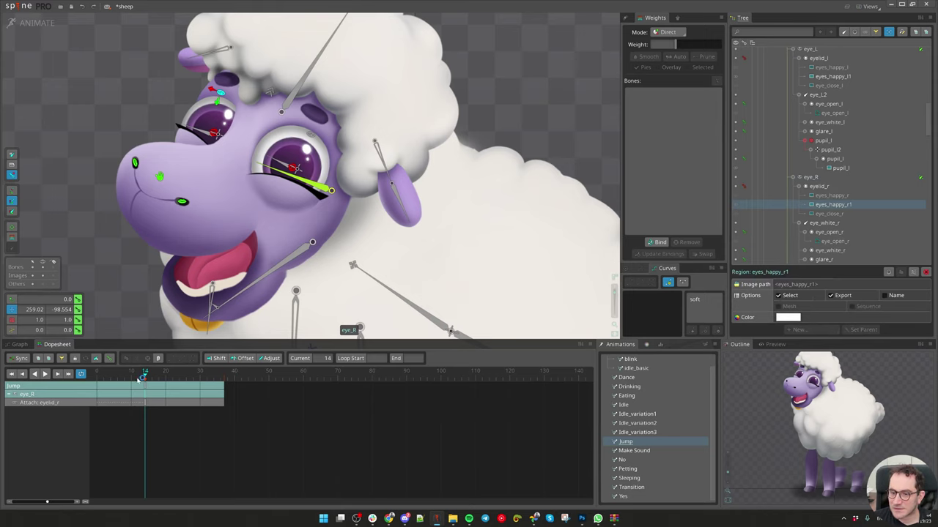
# Step: Move the happy eyelid attachment keys of both eyes from frame 14 to frame 11
pyautogui.press('space')
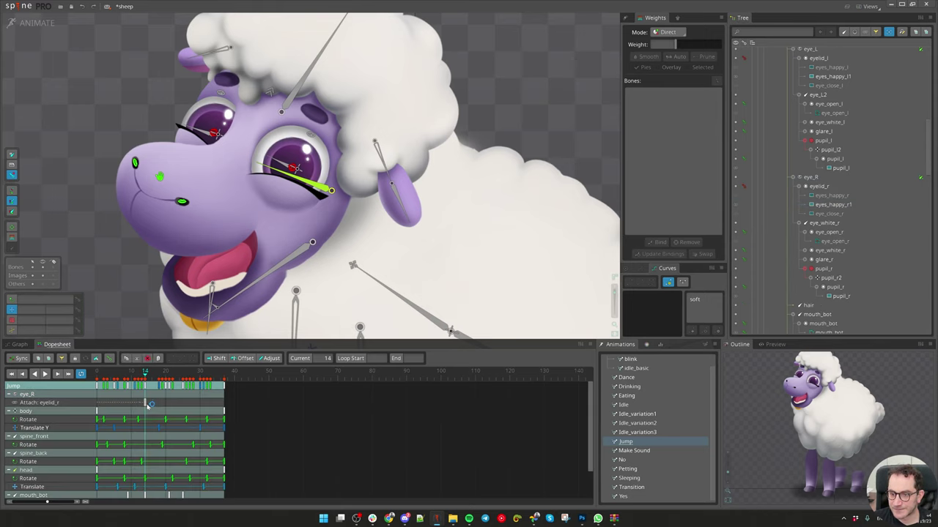
pyautogui.scroll(-2, 149, 439)
pyautogui.moveTo(101, 375); pyautogui.dragTo(136, 382)
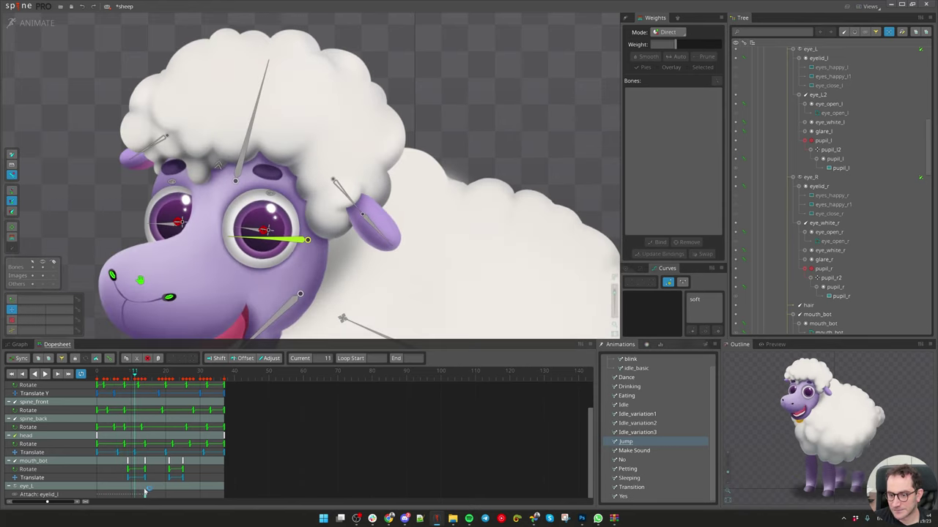
pyautogui.moveTo(145, 493); pyautogui.dragTo(136, 499)
# Step: Show the eye_close_l and eye_close_r attachments on the eyelids at frame 6
pyautogui.moveTo(125, 376); pyautogui.dragTo(117, 379)
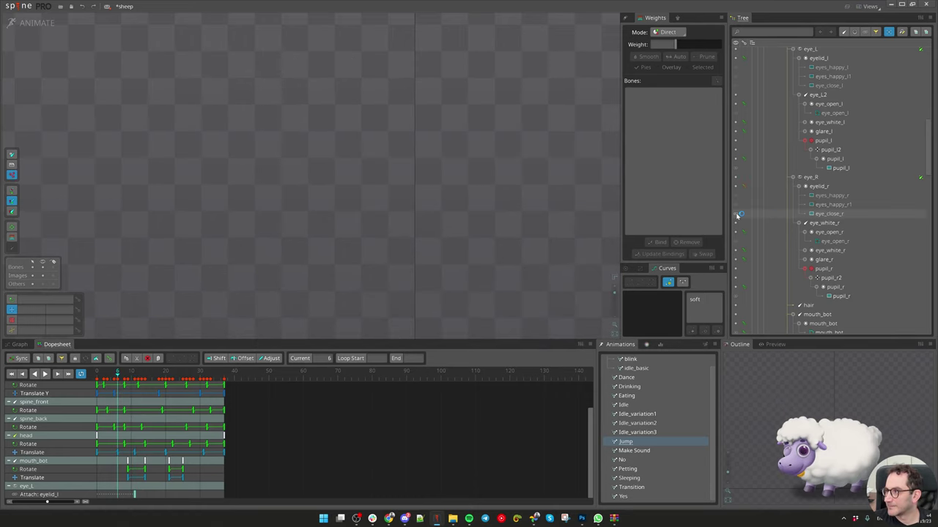
pyautogui.scroll(3, 737, 215)
pyautogui.click(740, 168)
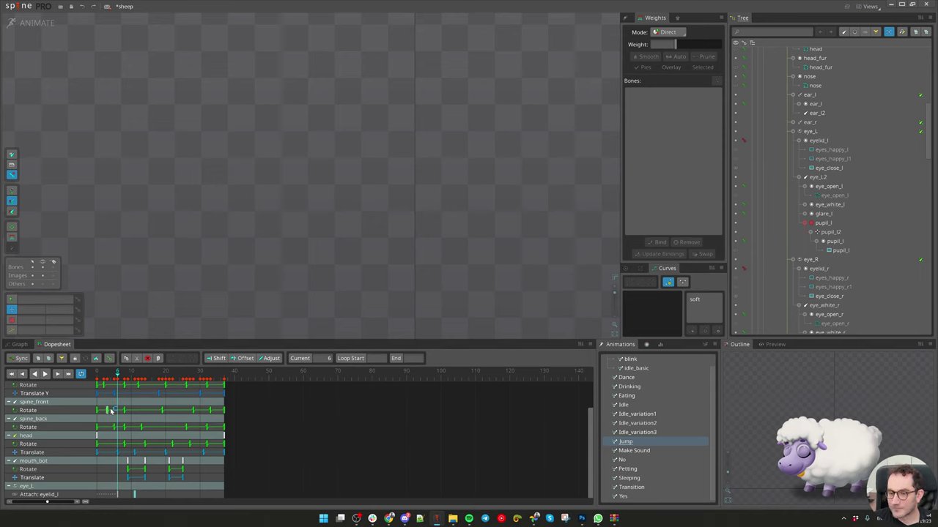
# Step: Switch both eyelids to the eye_close_l and eye_close_r attachments at frame 25
pyautogui.moveTo(115, 372); pyautogui.dragTo(186, 365)
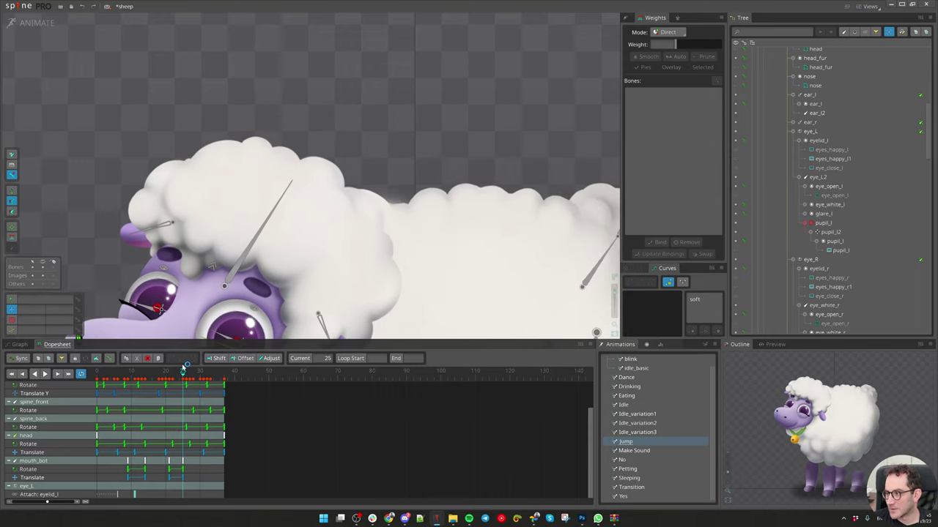
pyautogui.click(737, 168)
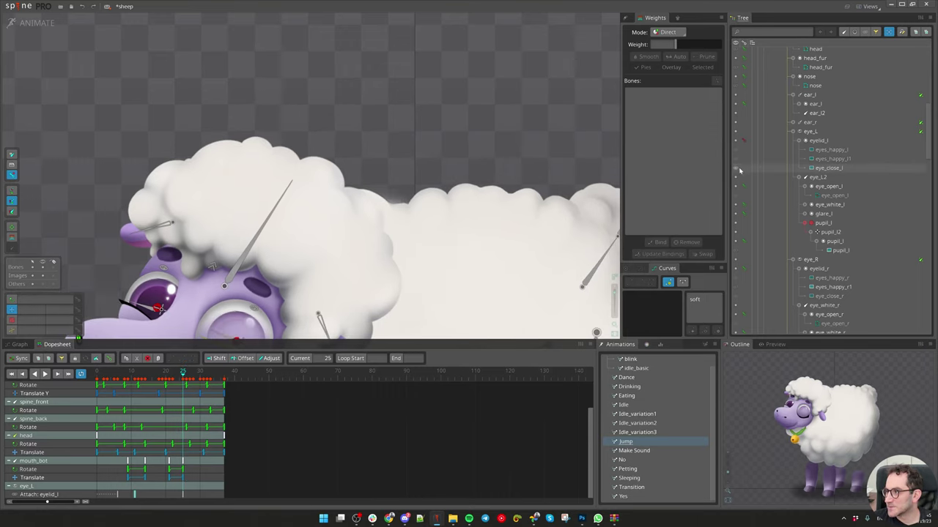
pyautogui.click(737, 296)
# Step: Hide the eye_close_l and eye_close_r attachments at frame 27 and play the jump
pyautogui.press('Right')
pyautogui.press('Right')
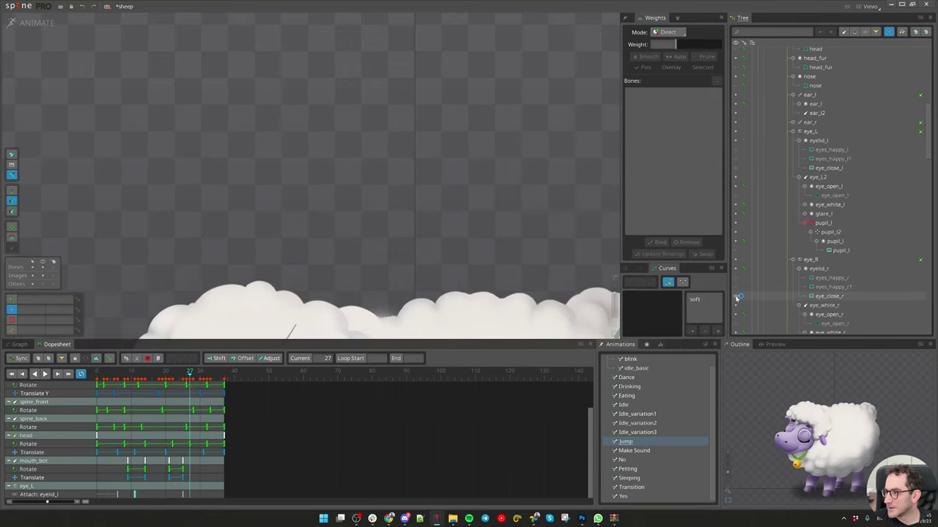
pyautogui.click(737, 297)
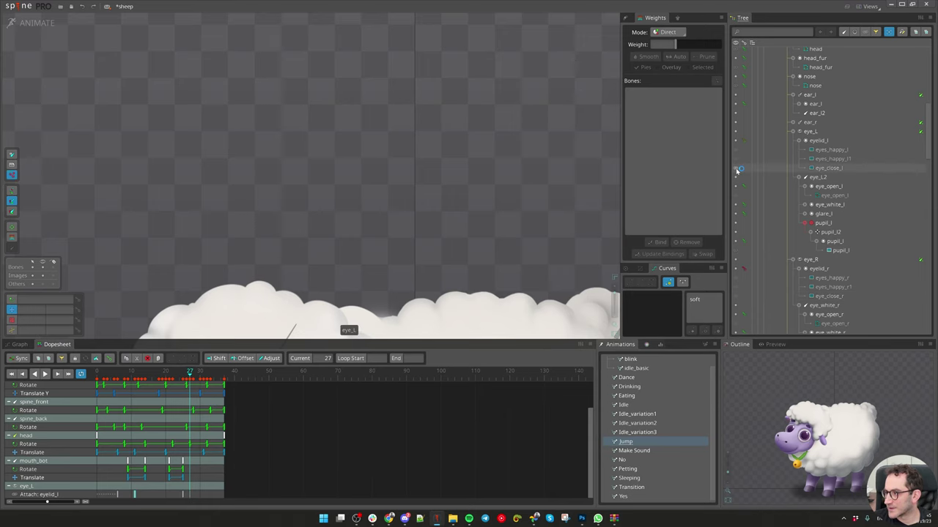
pyautogui.press('space')
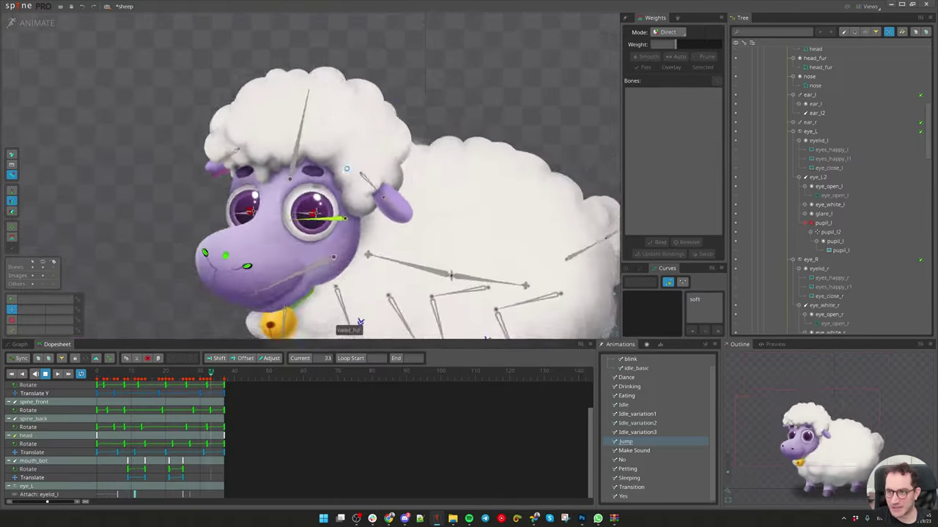
# Step: Stop the playback, select the eye_L2 and eye_white_r bones and key their scale at frame 5
pyautogui.press('d')
pyautogui.moveTo(335, 211); pyautogui.dragTo(267, 302)
pyautogui.press('Left')
pyautogui.press('Left')
pyautogui.moveTo(288, 272); pyautogui.dragTo(337, 216)
pyautogui.scroll(3, 222, 208)
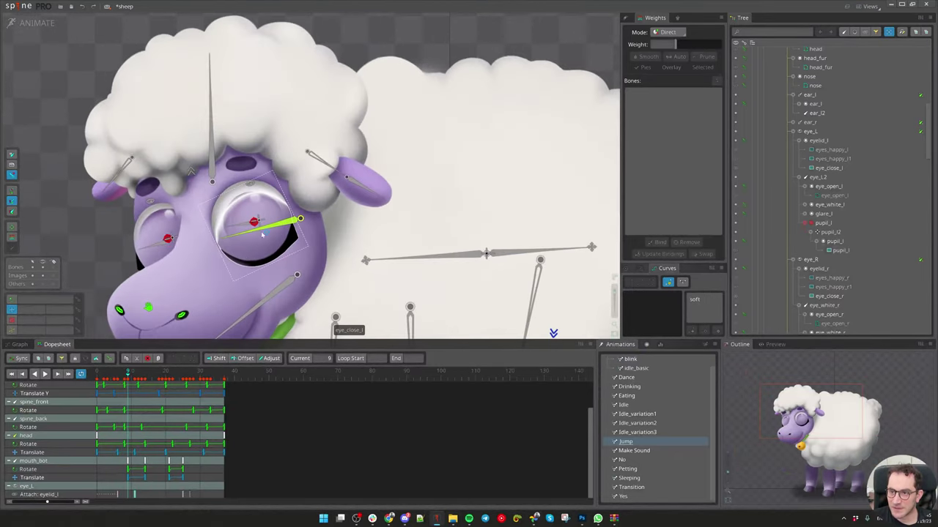
pyautogui.click(182, 243)
pyautogui.keyDown('ctrl'); pyautogui.click(156, 250); pyautogui.keyUp('ctrl')
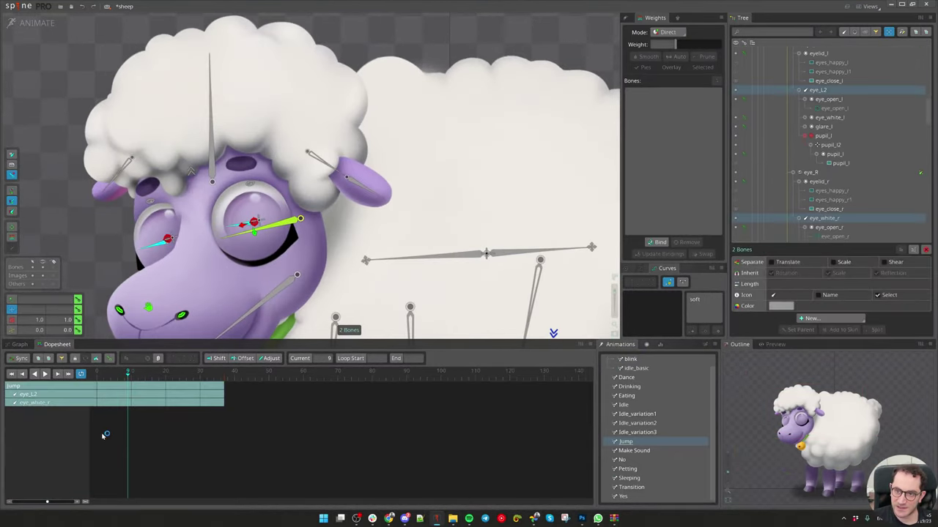
pyautogui.moveTo(114, 372)
pyautogui.mouseDown()
pyautogui.moveTo(101, 383)
pyautogui.moveTo(114, 383)
pyautogui.mouseUp()
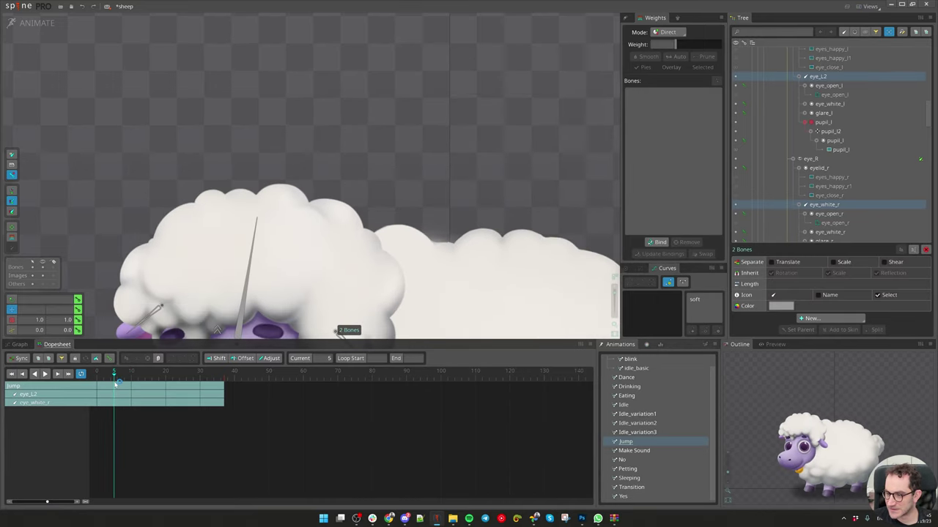
pyautogui.click(79, 320)
# Step: Squash both eye bones to a Y scale of about -0.168 at frame 6 and move their frame 5 scale keys to frame 4
pyautogui.moveTo(165, 297); pyautogui.dragTo(222, 112)
pyautogui.press('Right')
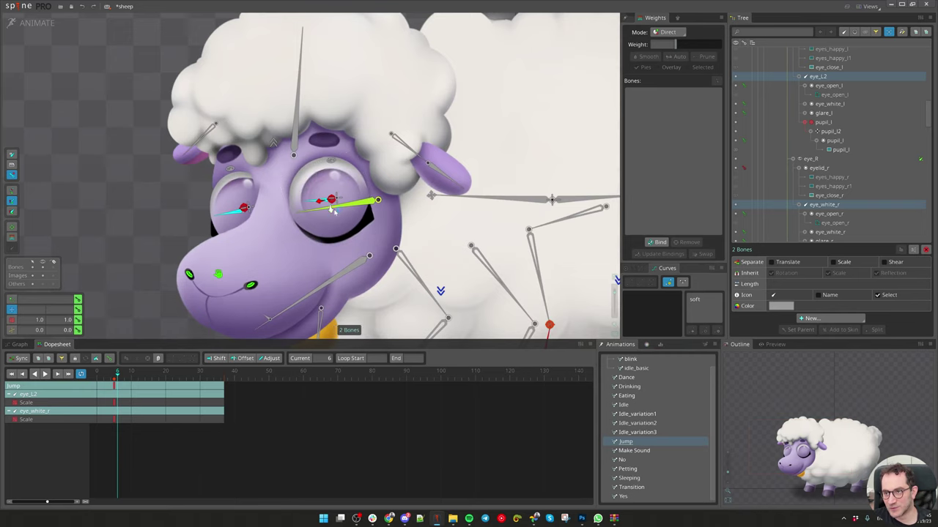
pyautogui.moveTo(333, 211); pyautogui.dragTo(333, 167)
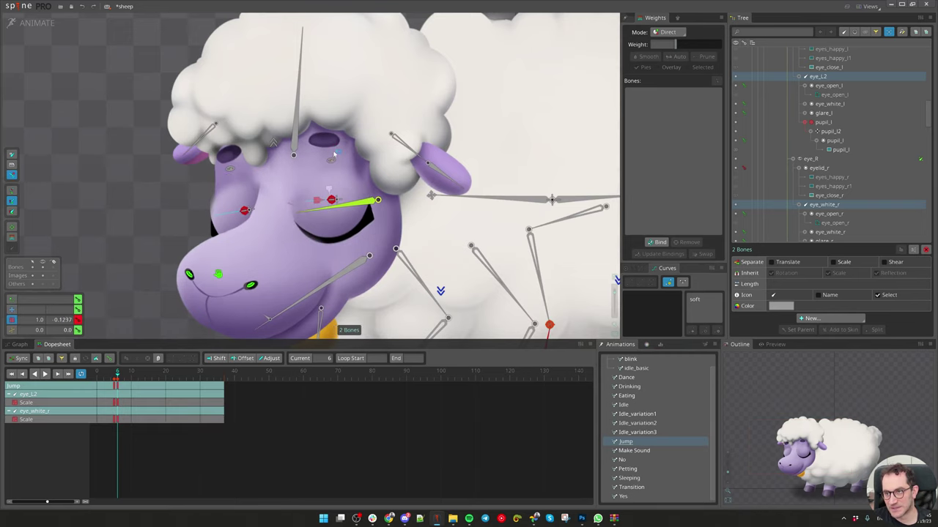
pyautogui.click(115, 384)
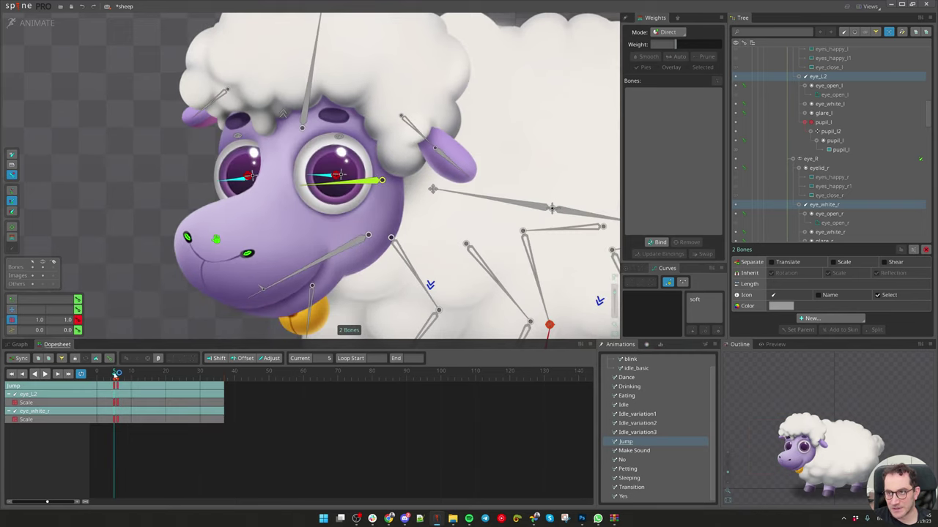
pyautogui.click(119, 374)
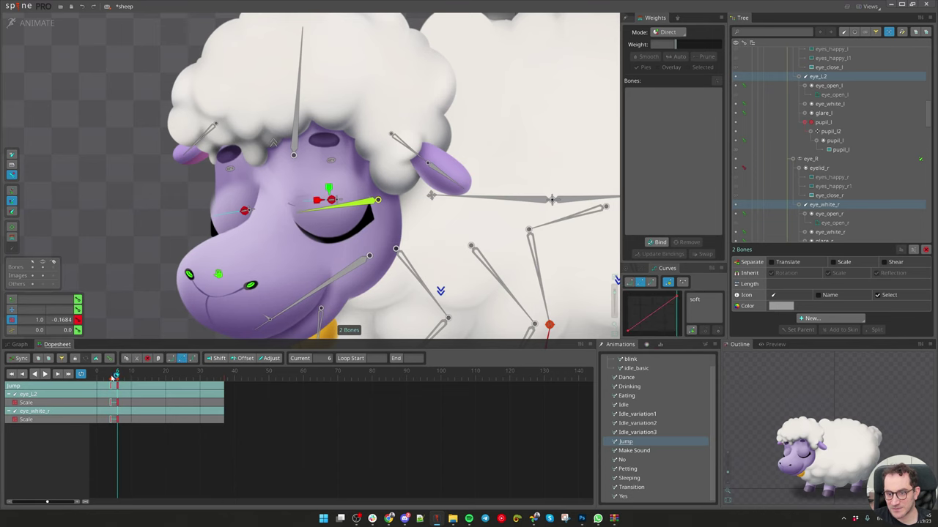
# Step: Hold the squashed eye scale with keys at frame 10, then paste copies of the frame 4 open-eye scale keys at frame 11
pyautogui.moveTo(115, 375); pyautogui.dragTo(132, 376)
pyautogui.click(125, 399)
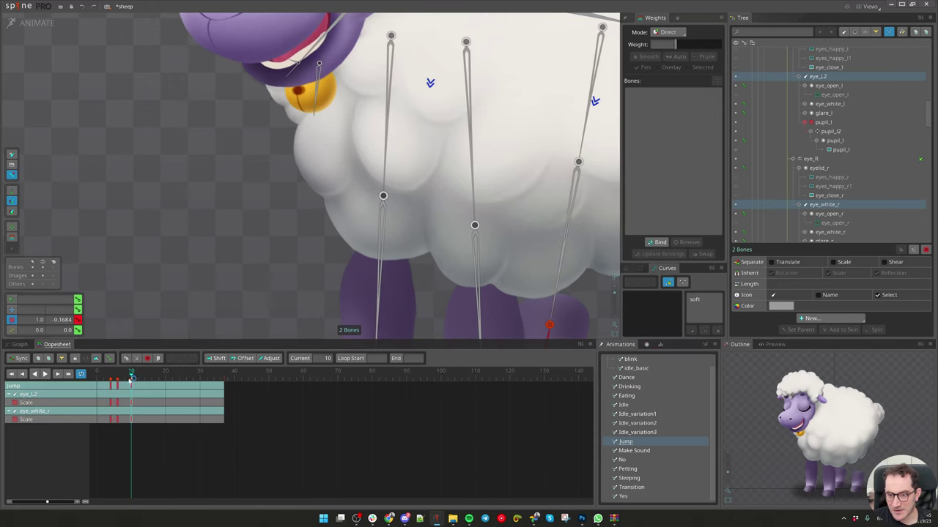
pyautogui.click(111, 390)
pyautogui.click(132, 377)
pyautogui.hotkey('ctrl', 'c')
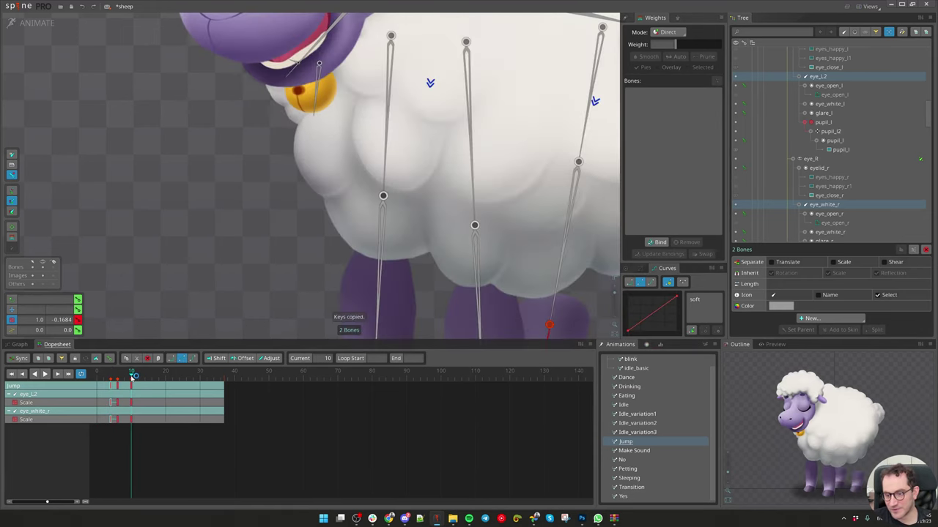
pyautogui.moveTo(132, 376); pyautogui.dragTo(136, 376)
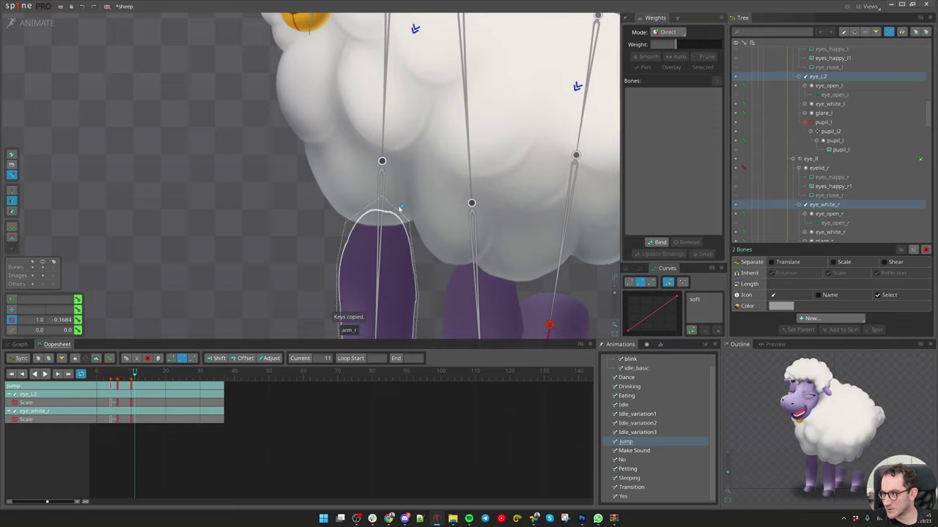
pyautogui.scroll(-3, 516, 155)
pyautogui.moveTo(516, 154); pyautogui.dragTo(257, 363)
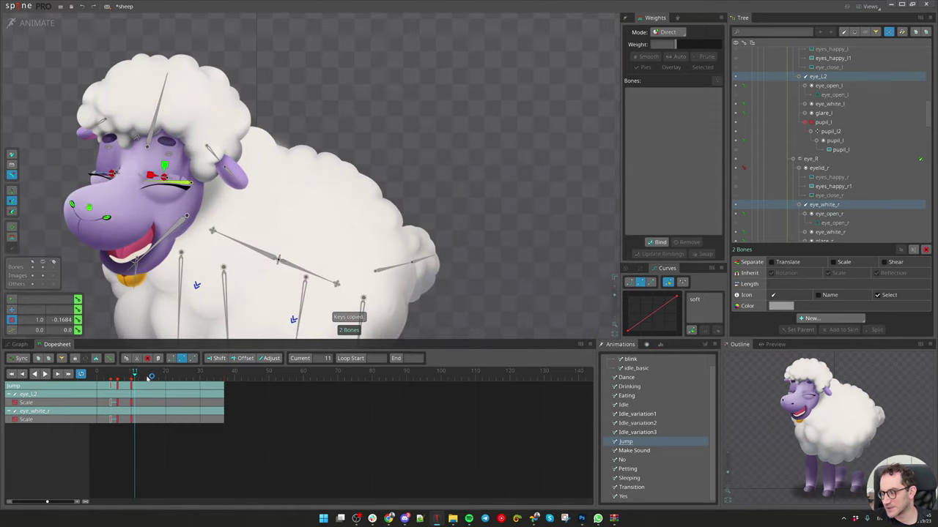
pyautogui.hotkey('ctrl', 'v')
# Step: Key both eye bones' open scale, settling the keys on frame 23, and paste the squashed frame 6 scale keys at frame 25
pyautogui.moveTo(149, 377); pyautogui.dragTo(180, 381)
pyautogui.click(182, 378)
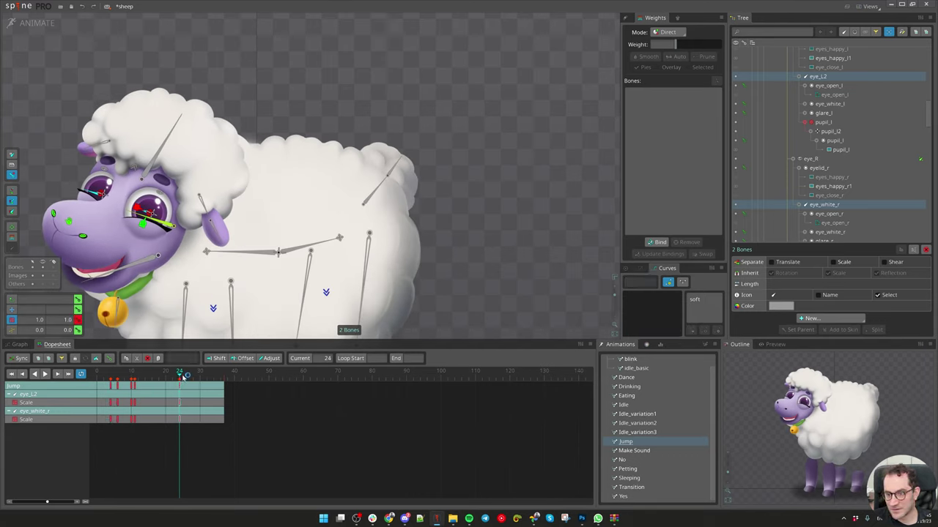
pyautogui.click(118, 387)
pyautogui.click(180, 378)
pyautogui.hotkey('ctrl', 'c')
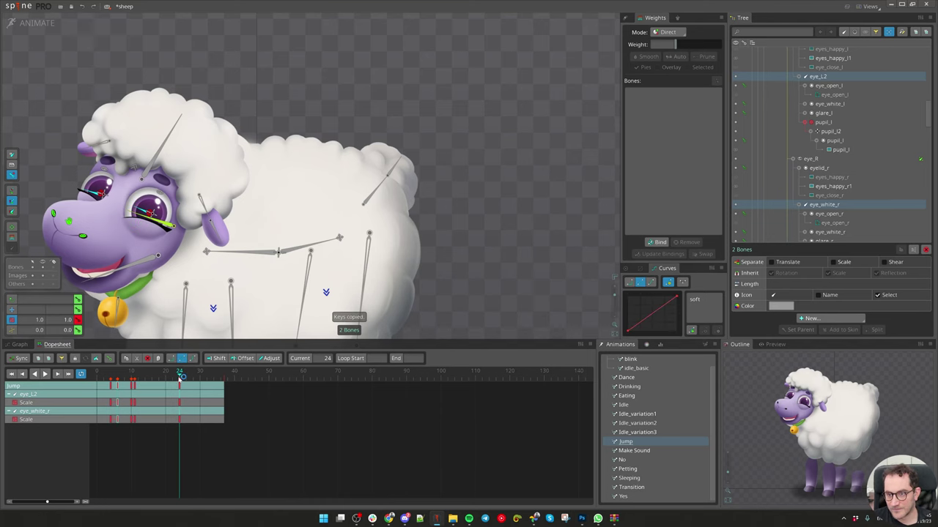
pyautogui.click(183, 378)
pyautogui.hotkey('ctrl', 'v')
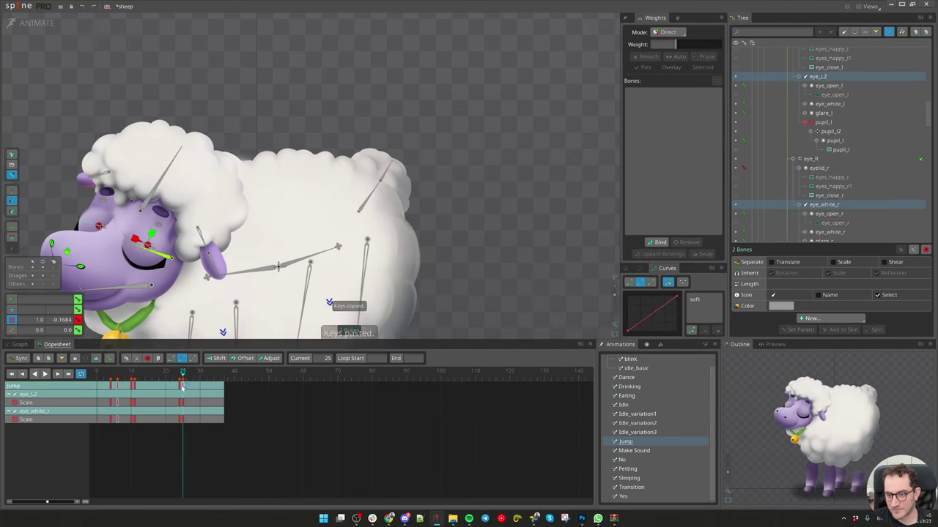
pyautogui.click(179, 376)
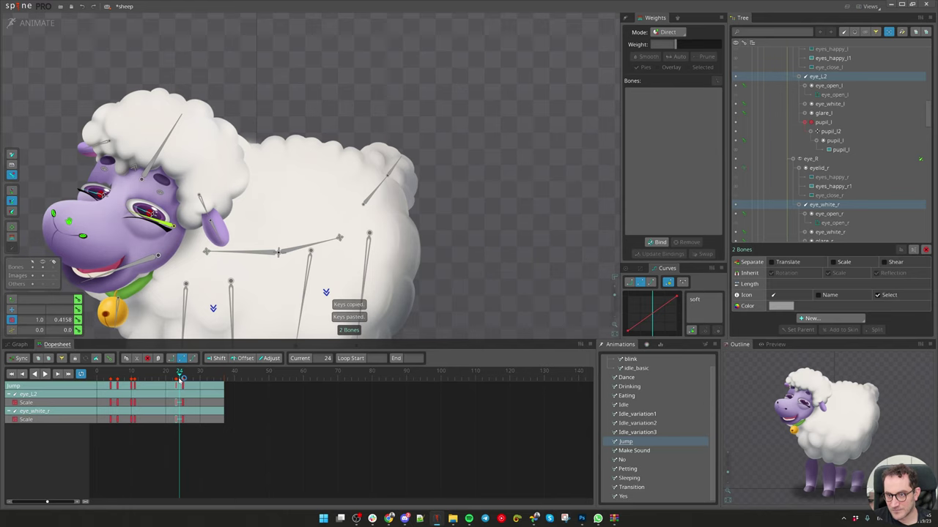
# Step: Paste the frame 4 open-eye scale keys at frame 28 to end the second blink, check the playback and save the project
pyautogui.moveTo(182, 380); pyautogui.dragTo(193, 380)
pyautogui.press('k')
pyautogui.click(111, 387)
pyautogui.hotkey('ctrl', 'c')
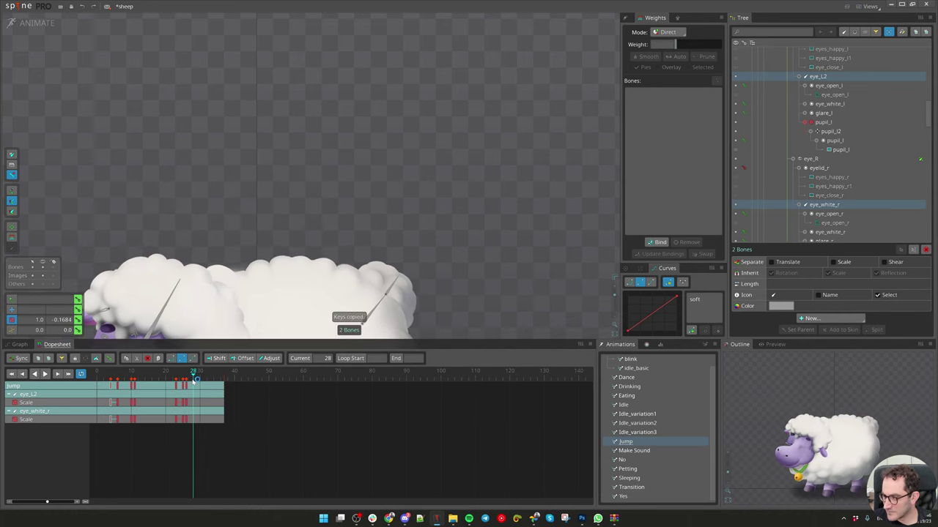
pyautogui.hotkey('ctrl', 'v')
pyautogui.press('space')
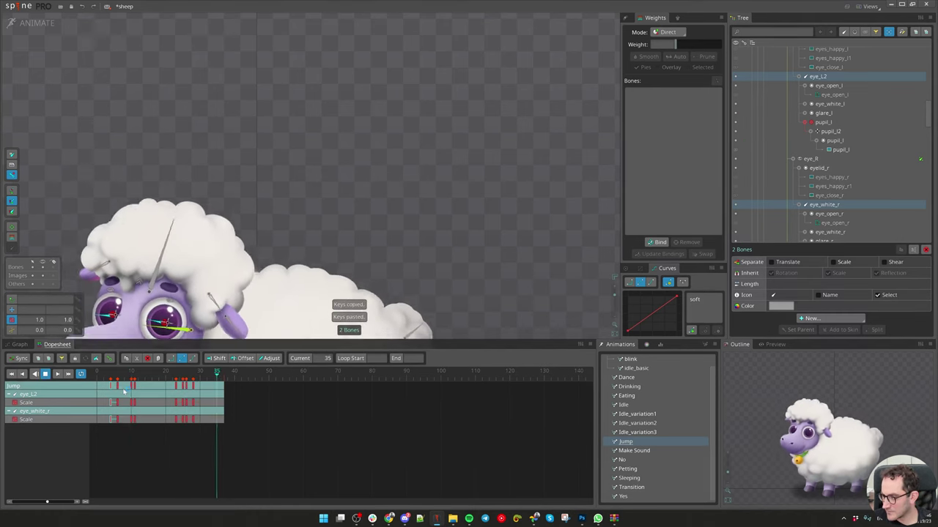
pyautogui.press('space')
pyautogui.hotkey('ctrl', 's')
# Step: Open the recent pig project and try raising its lower eyelid bones, undoing each move
pyautogui.click(15, 7)
pyautogui.moveTo(74, 39)
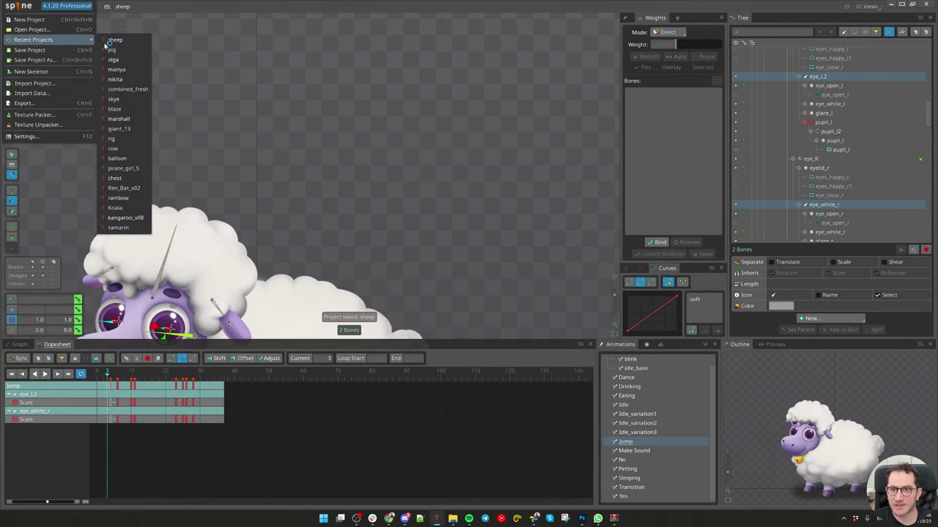
pyautogui.click(129, 54)
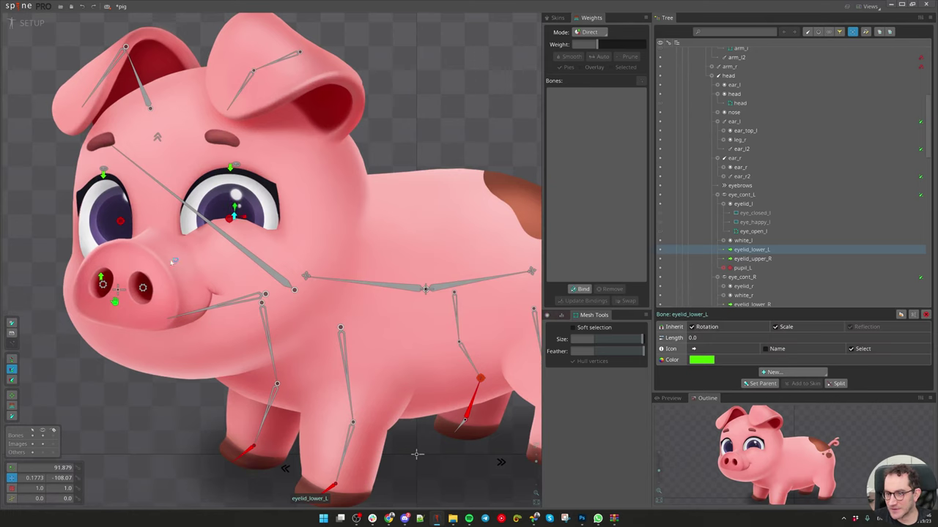
pyautogui.hotkey('ctrl', 'z')
pyautogui.moveTo(101, 277); pyautogui.dragTo(104, 222)
pyautogui.hotkey('ctrl', 'z')
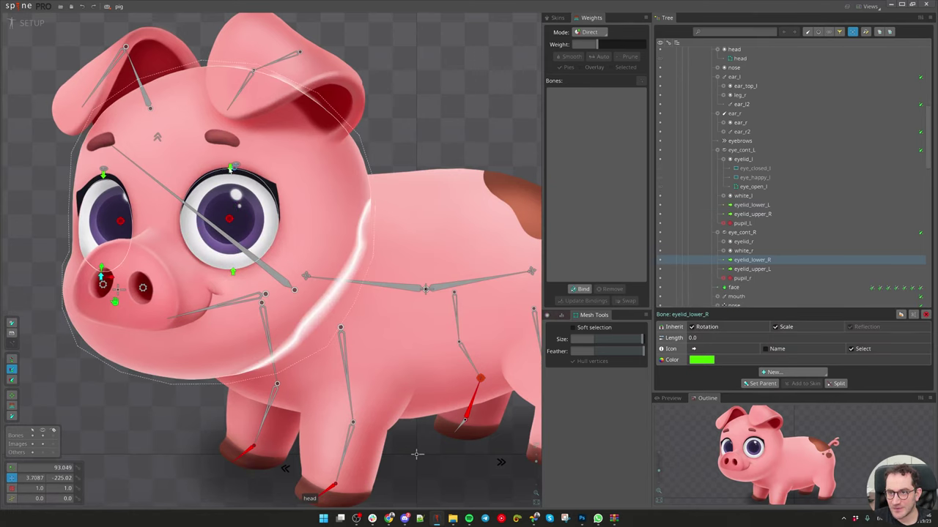
# Step: Lower both of the pig's upper eyelid bones about halfway over the eyes and try moving them further shut together
pyautogui.moveTo(230, 168); pyautogui.dragTo(230, 212)
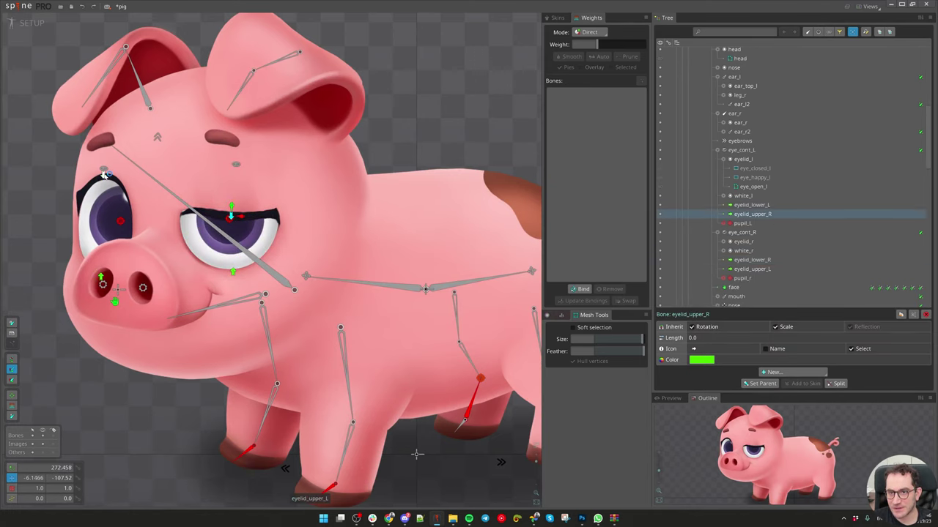
pyautogui.moveTo(105, 174); pyautogui.dragTo(105, 211)
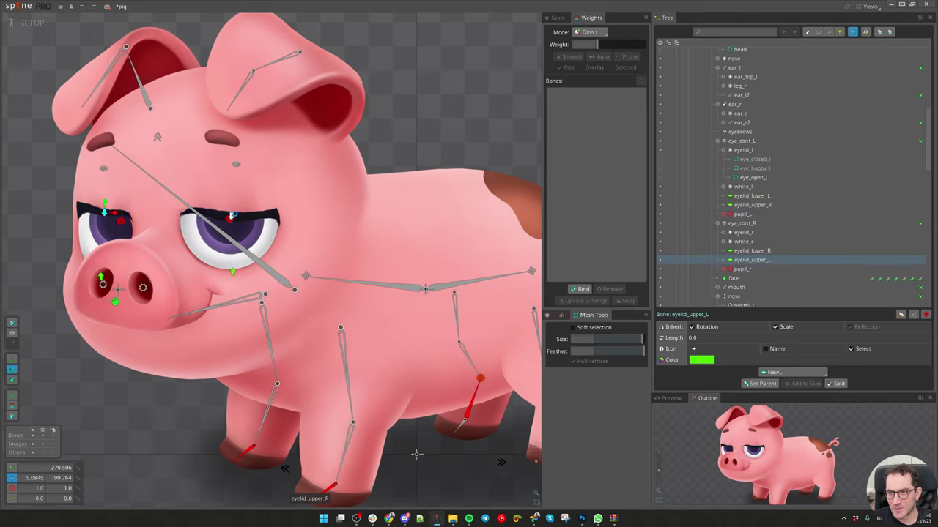
pyautogui.keyDown('ctrl'); pyautogui.click(232, 217); pyautogui.keyUp('ctrl')
pyautogui.moveTo(231, 216); pyautogui.dragTo(233, 266)
pyautogui.hotkey('ctrl', 'z')
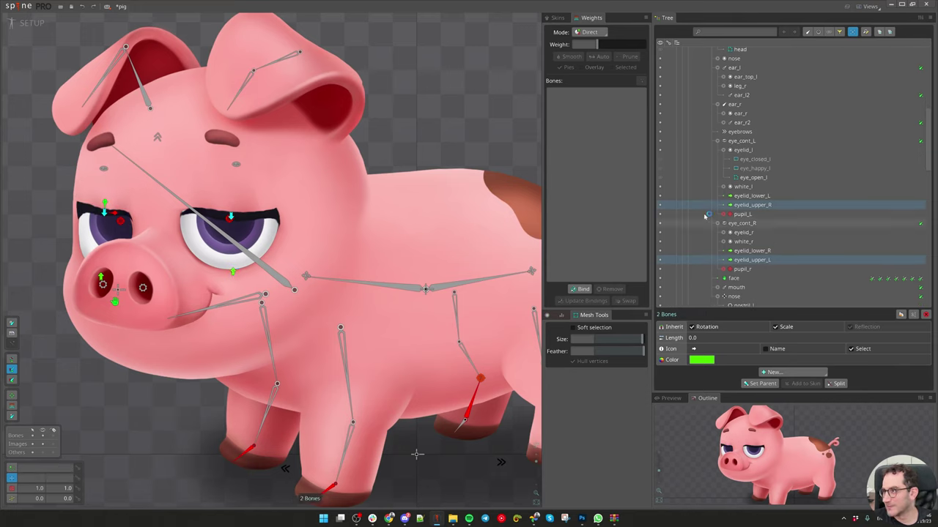
# Step: Show the eye_happy_l attachment on the pig's eyelid_l slot, and undo it together with the eyelid bone moves
pyautogui.click(660, 168)
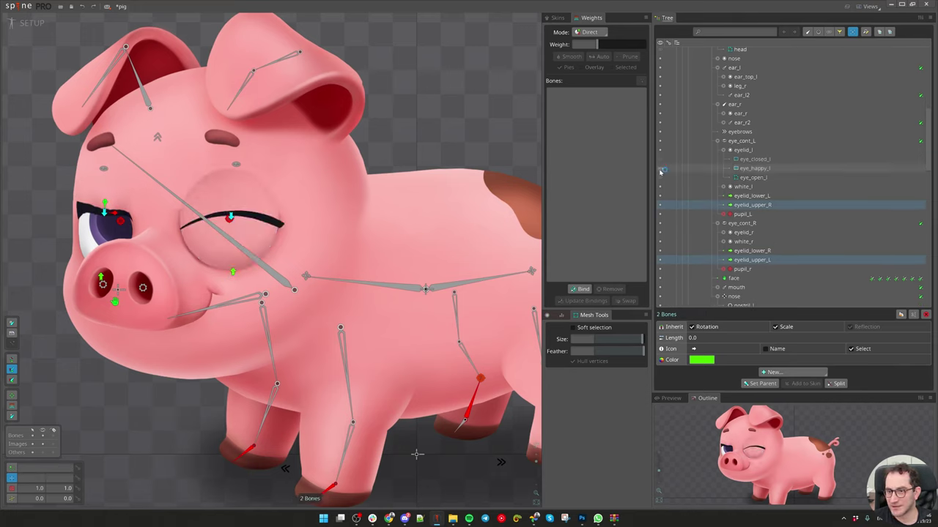
pyautogui.hotkey('ctrl', 'z')
pyautogui.hotkey('ctrl', 'z')
pyautogui.hotkey('ctrl', 'z')
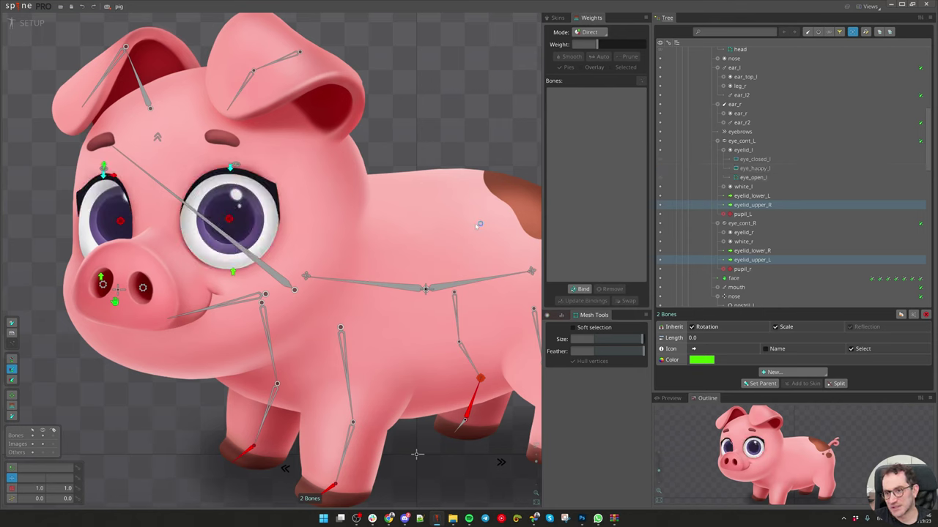
# Step: Reopen the recent sheep project, frame the whole character in the outline preview and switch to Animate mode
pyautogui.click(19, 7)
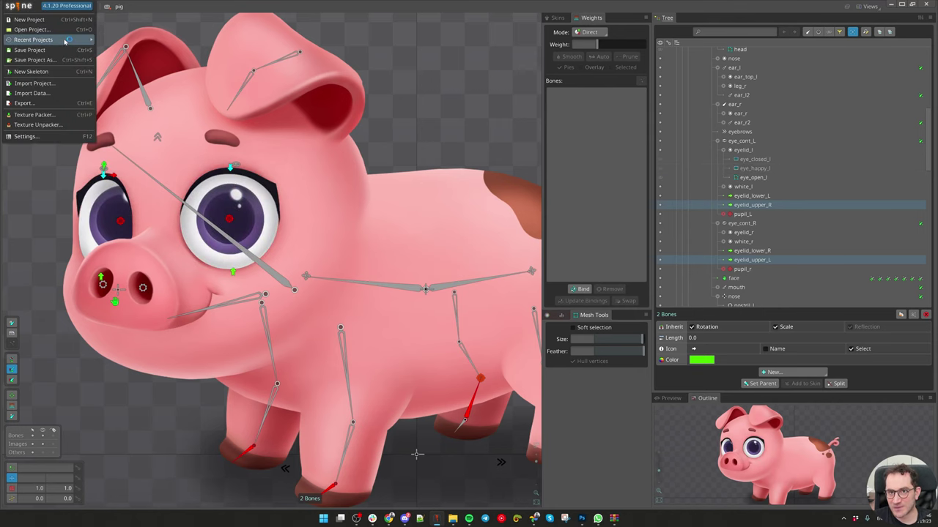
pyautogui.moveTo(101, 41)
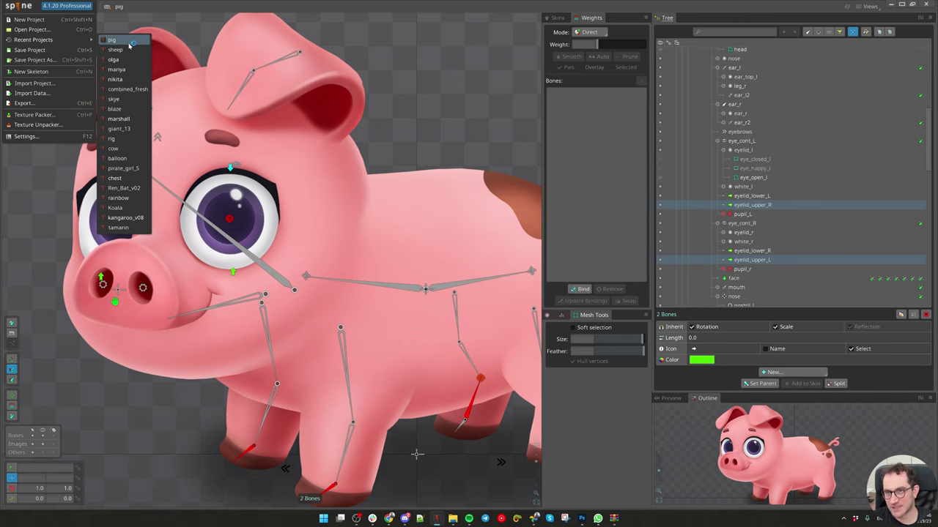
pyautogui.click(129, 50)
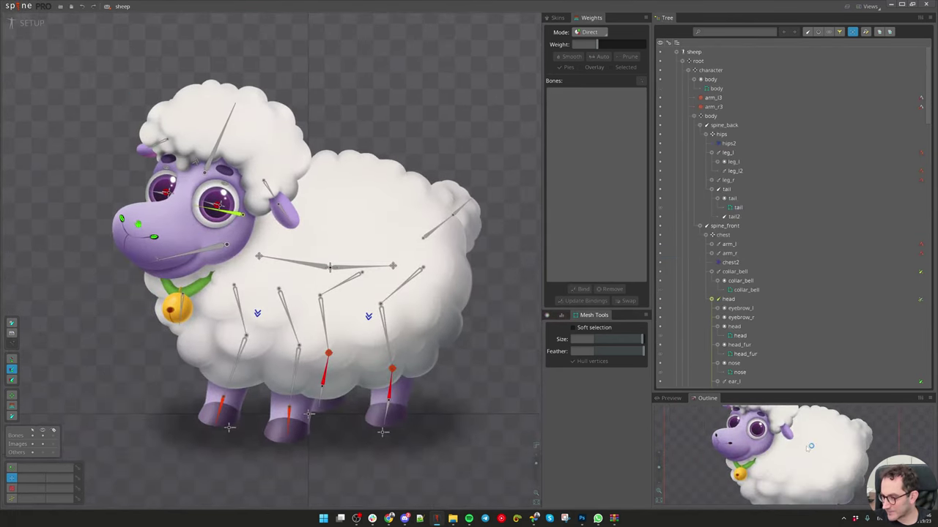
pyautogui.scroll(-3, 785, 444)
pyautogui.moveTo(785, 444); pyautogui.dragTo(736, 444)
pyautogui.scroll(-4, 726, 436)
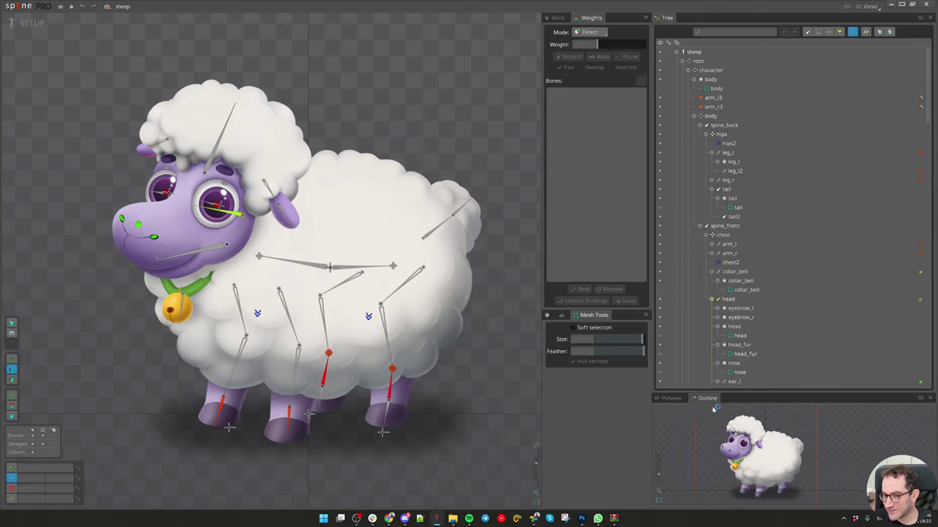
pyautogui.click(11, 24)
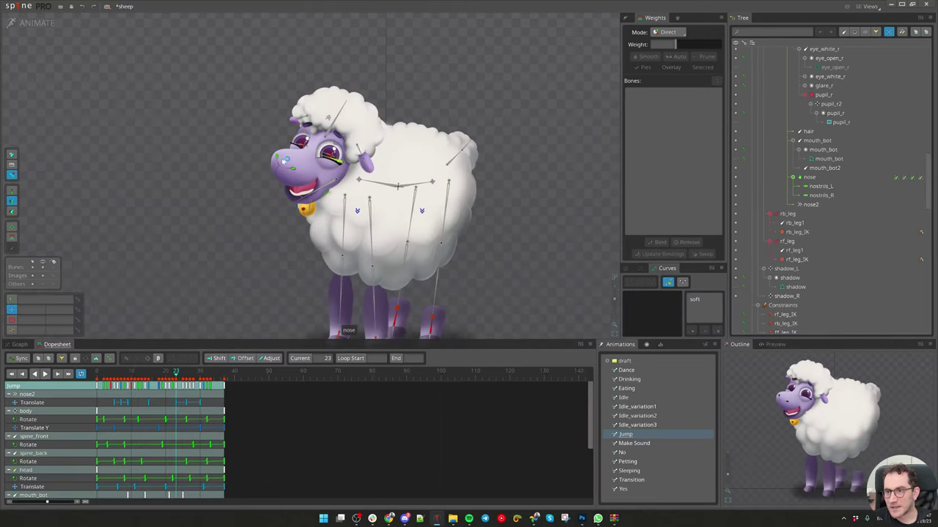
pyautogui.moveTo(287, 155); pyautogui.dragTo(278, 184)
pyautogui.scroll(2, 292, 180)
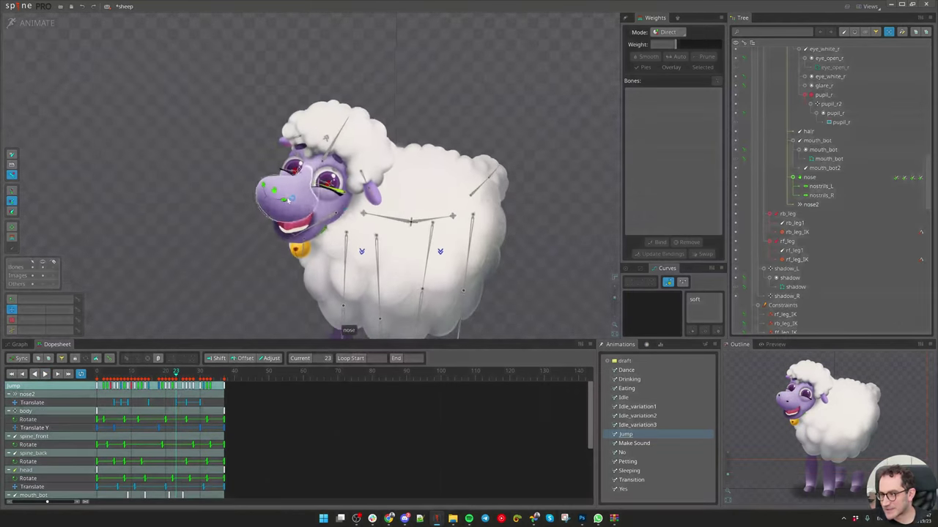
pyautogui.moveTo(389, 218); pyautogui.dragTo(346, 216)
pyautogui.scroll(-1, 360, 211)
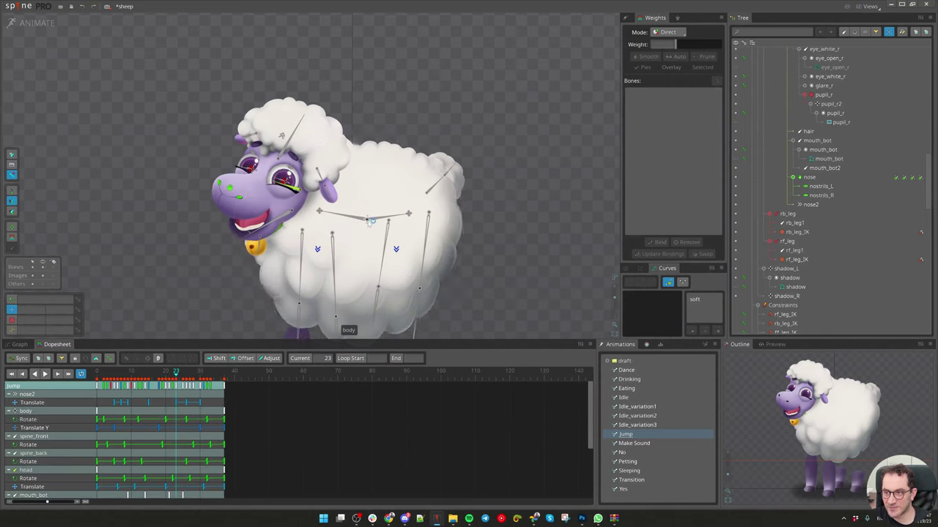
pyautogui.moveTo(390, 242); pyautogui.dragTo(372, 200)
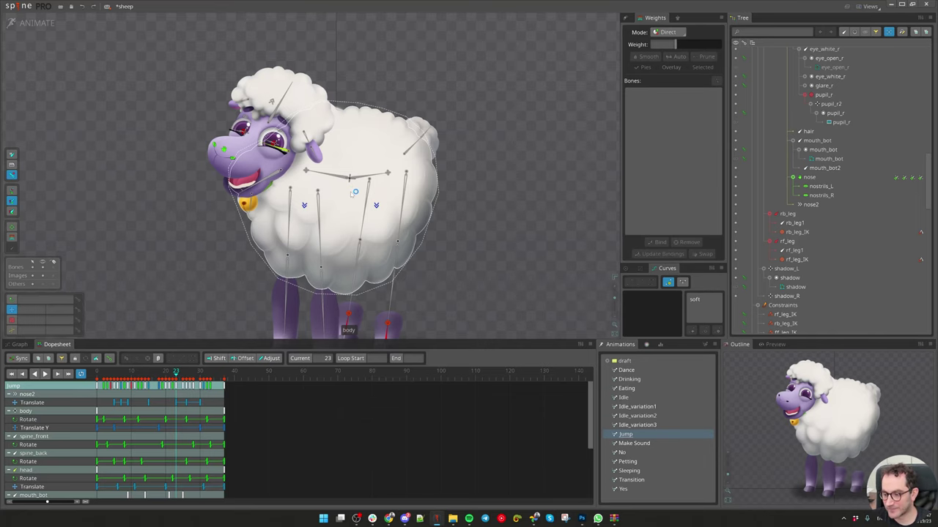
# Step: Select the nose bone and key its translation at frames 1 and 6 of the Jump animation
pyautogui.click(225, 150)
pyautogui.scroll(2, 282, 172)
pyautogui.moveTo(400, 183); pyautogui.dragTo(360, 179)
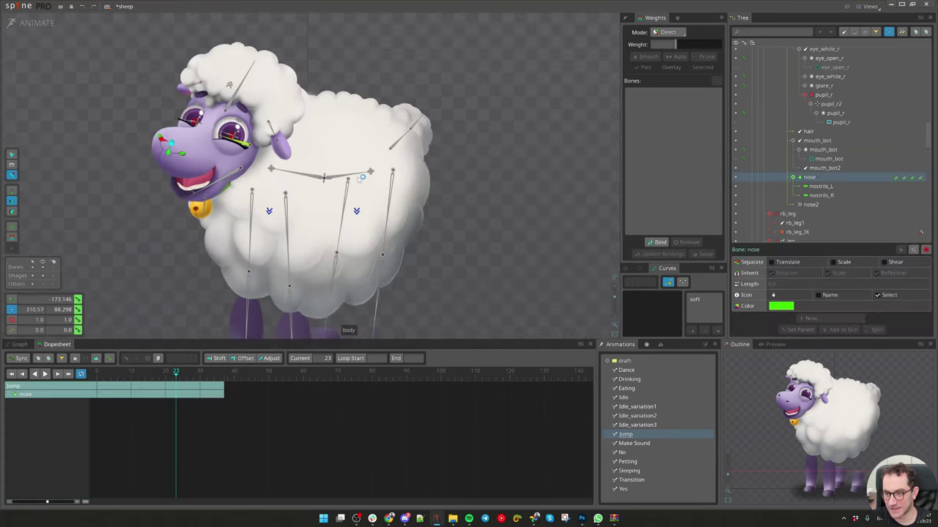
pyautogui.scroll(-1, 362, 177)
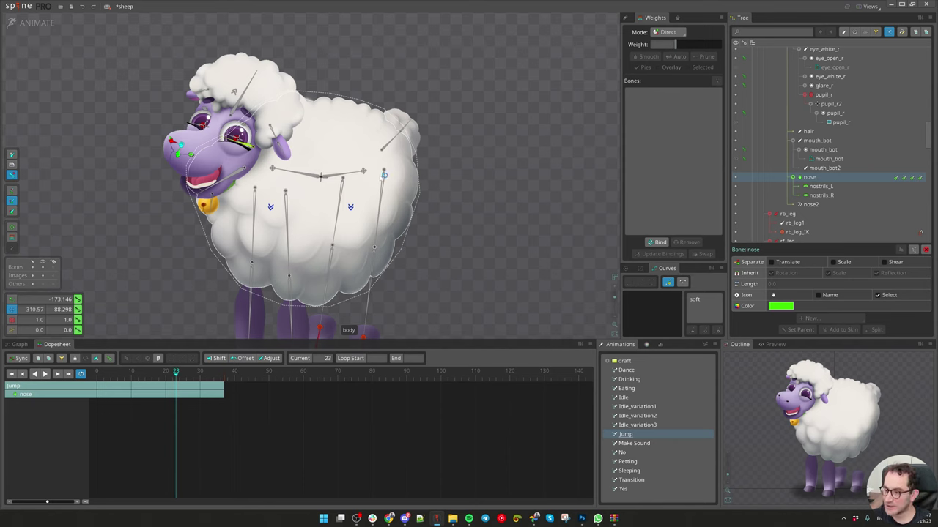
pyautogui.click(95, 374)
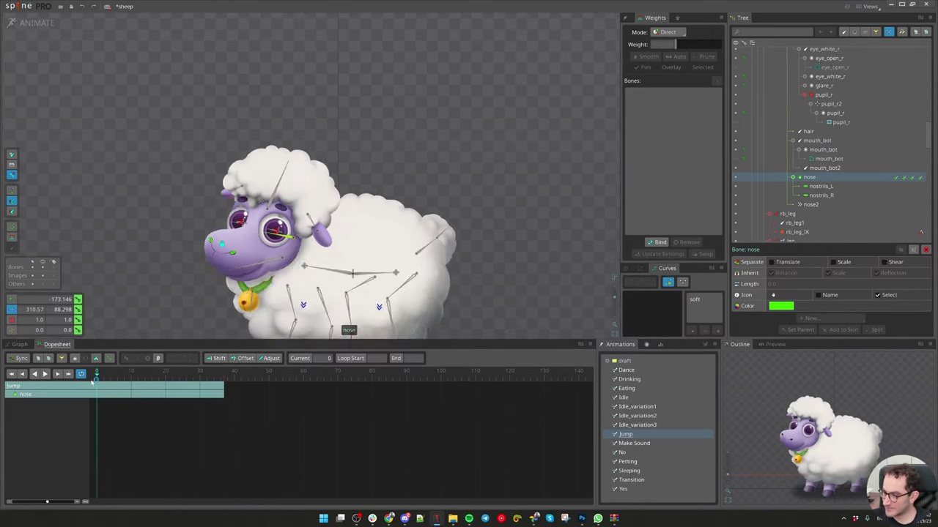
pyautogui.moveTo(92, 381); pyautogui.dragTo(119, 378)
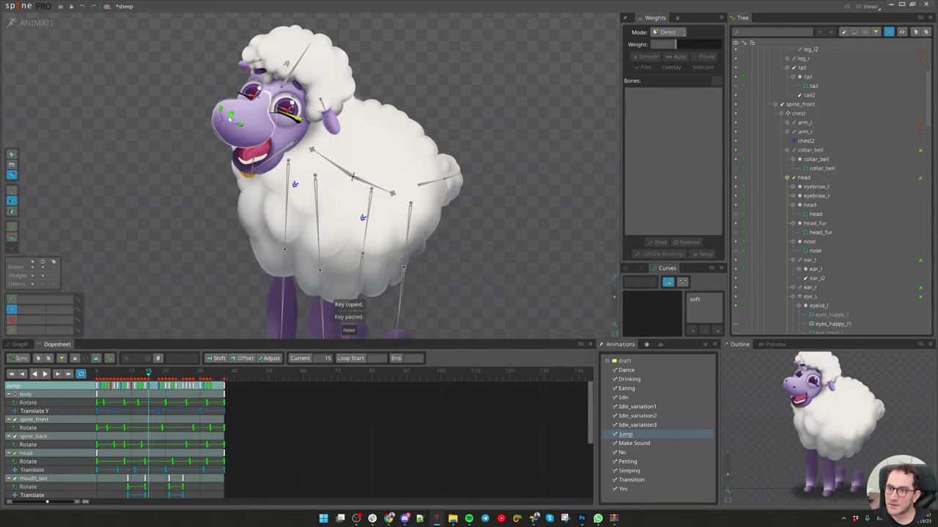
# Step: Move and rotate the nose bone to about -179.3 degrees at frame 15, and key its -173.146 rotation at frames 6 and 1
pyautogui.click(231, 114)
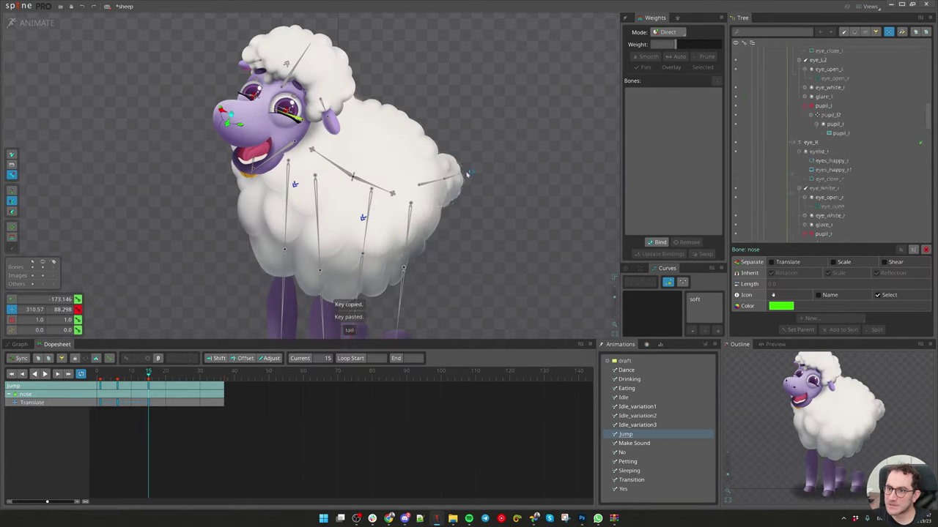
pyautogui.moveTo(538, 194); pyautogui.dragTo(548, 228)
pyautogui.press('c')
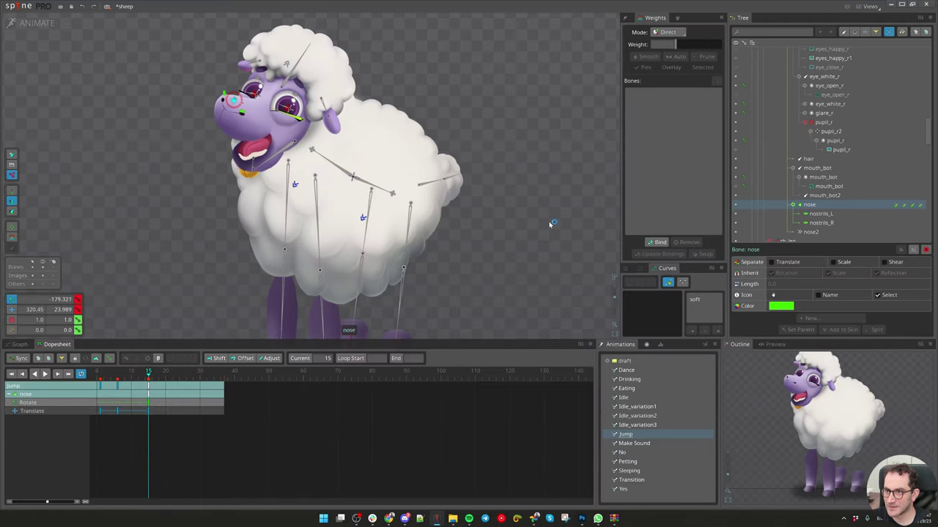
pyautogui.click(118, 378)
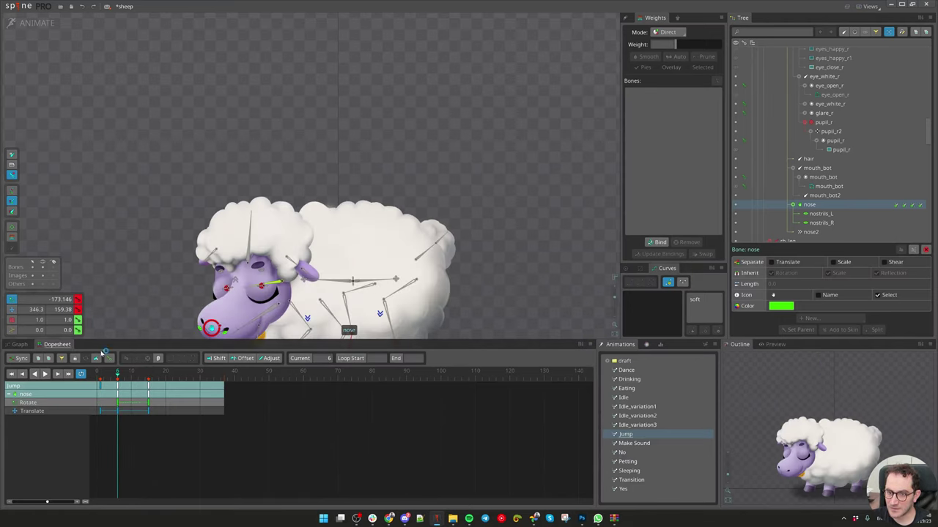
pyautogui.doubleClick(100, 386)
pyautogui.press('k')
# Step: Paste the frame 1 nose keys at frames 24 and 37, with the nose translated to about 322.52, 132.28 at frame 31
pyautogui.click(110, 377)
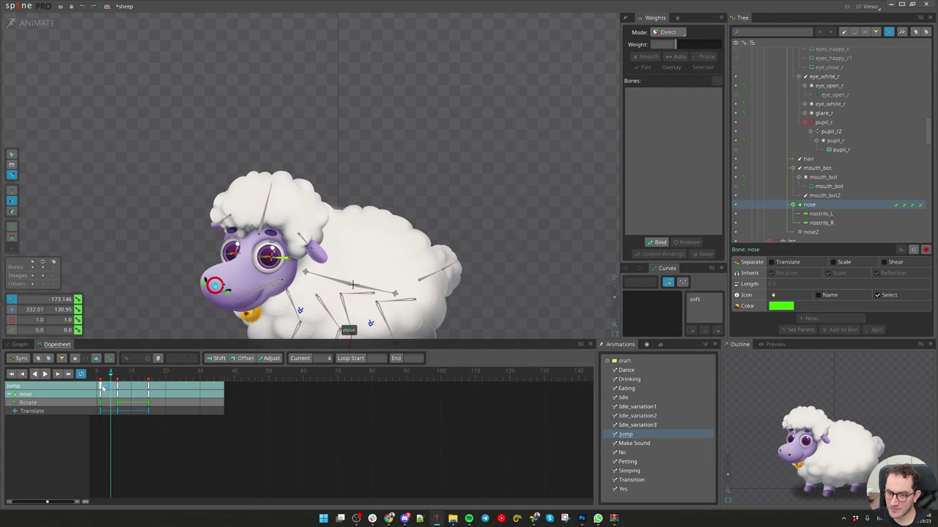
pyautogui.doubleClick(100, 386)
pyautogui.hotkey('ctrl', 'c')
pyautogui.moveTo(132, 377); pyautogui.dragTo(204, 378)
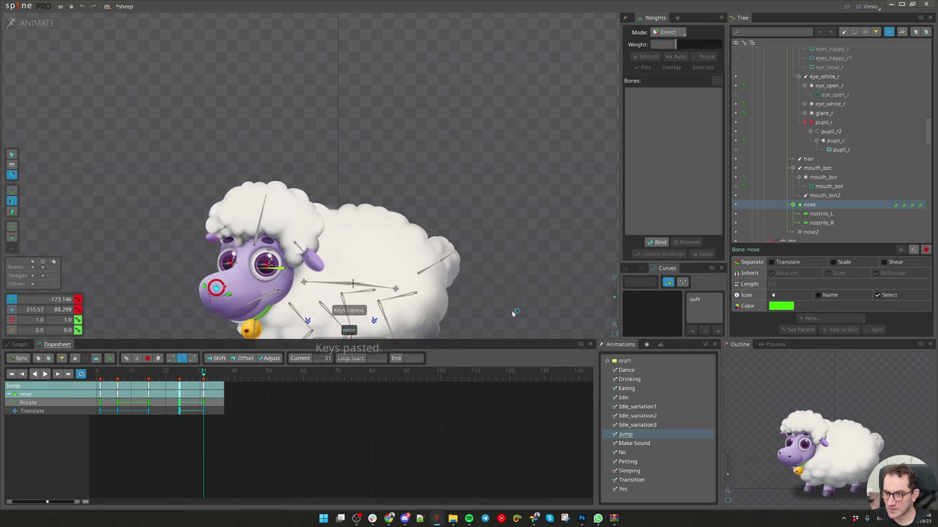
pyautogui.hotkey('ctrl', 'v')
pyautogui.click(221, 378)
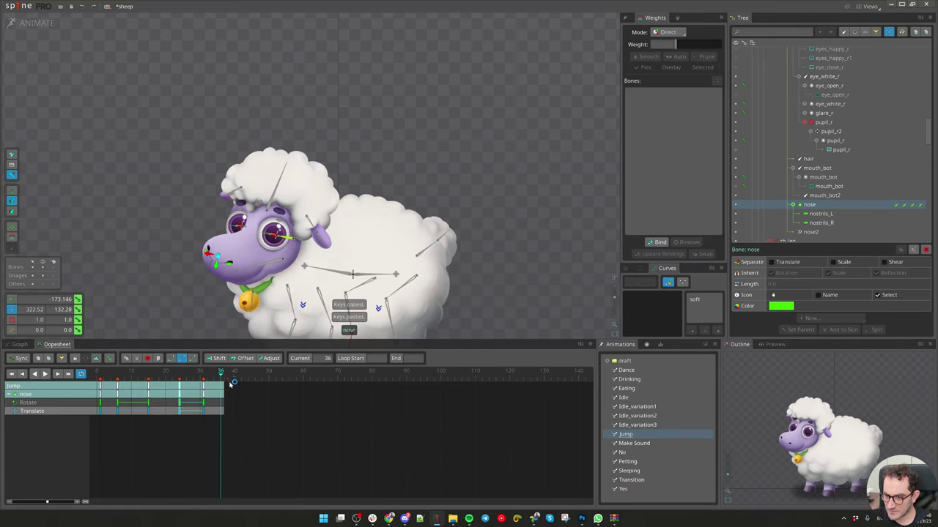
pyautogui.click(224, 378)
pyautogui.hotkey('ctrl', 'v')
# Step: Apply the soft curve preset to all nose keys, check the playback and save the project
pyautogui.moveTo(265, 432); pyautogui.dragTo(97, 362)
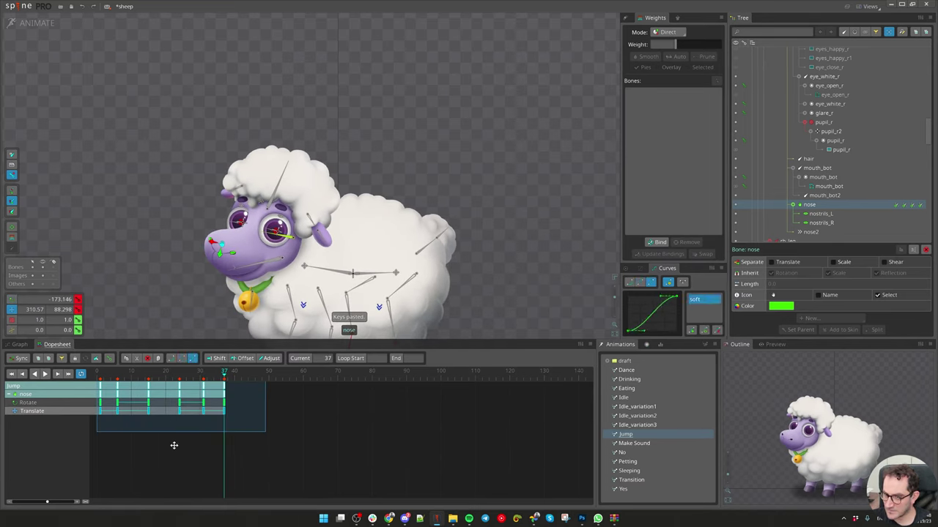
pyautogui.moveTo(127, 448); pyautogui.dragTo(108, 383)
pyautogui.press('space')
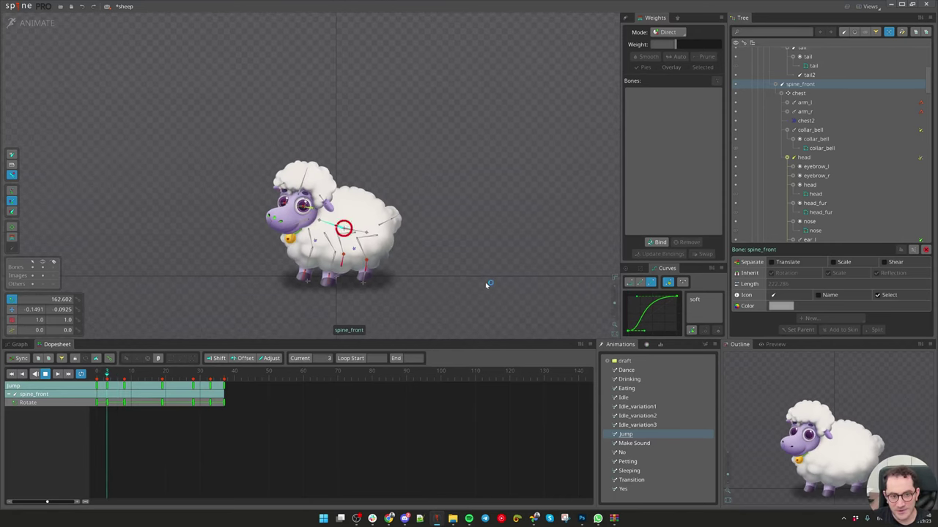
pyautogui.hotkey('ctrl', 's')
# Step: Select the rf_leg and rb_leg bones and return the timeline to frame 0
pyautogui.scroll(5, 410, 266)
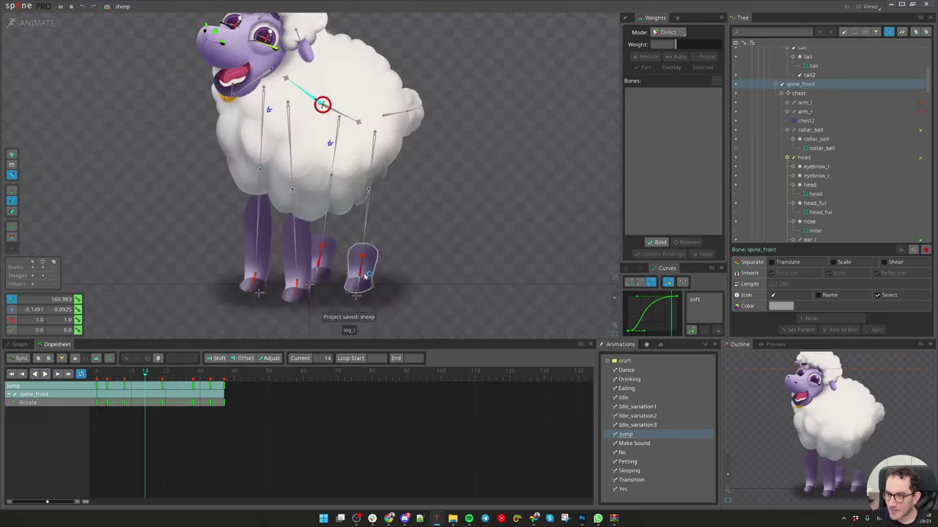
pyautogui.click(360, 267)
pyautogui.click(361, 267)
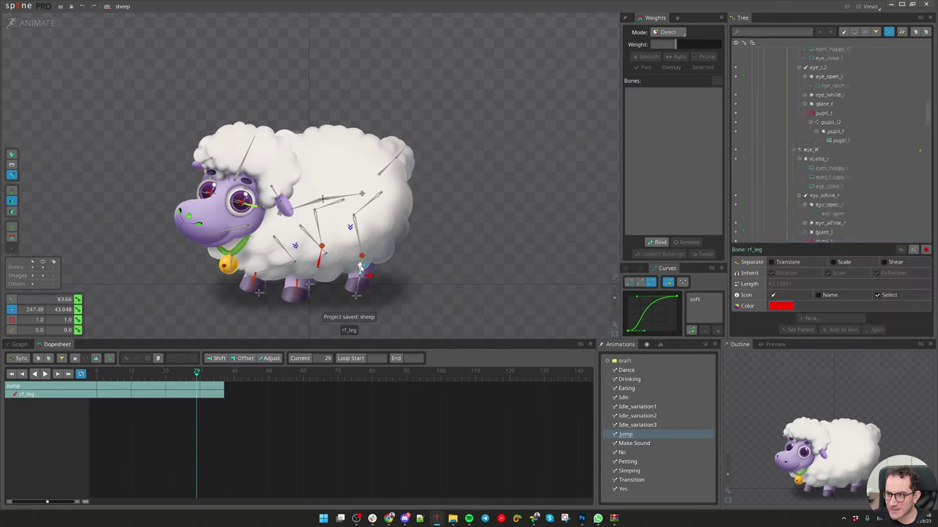
pyautogui.keyDown('ctrl'); pyautogui.click(320, 265); pyautogui.keyUp('ctrl')
pyautogui.moveTo(110, 377); pyautogui.dragTo(81, 383)
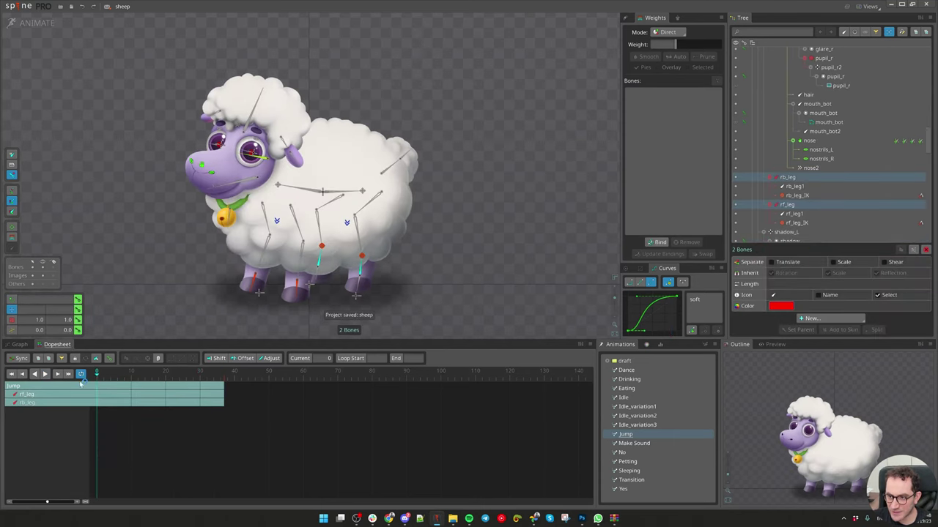
# Step: Select the arm_l3 and arm_r3 bones and key their translation and rotation at frame 0
pyautogui.click(300, 294)
pyautogui.press('space')
pyautogui.click(296, 284)
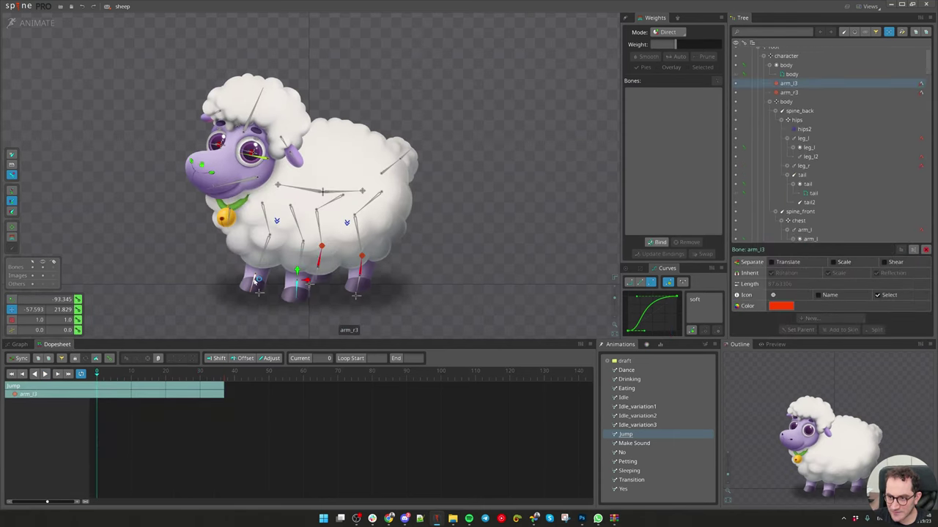
pyautogui.keyDown('ctrl'); pyautogui.click(254, 279); pyautogui.keyUp('ctrl')
pyautogui.click(79, 310)
pyautogui.click(78, 300)
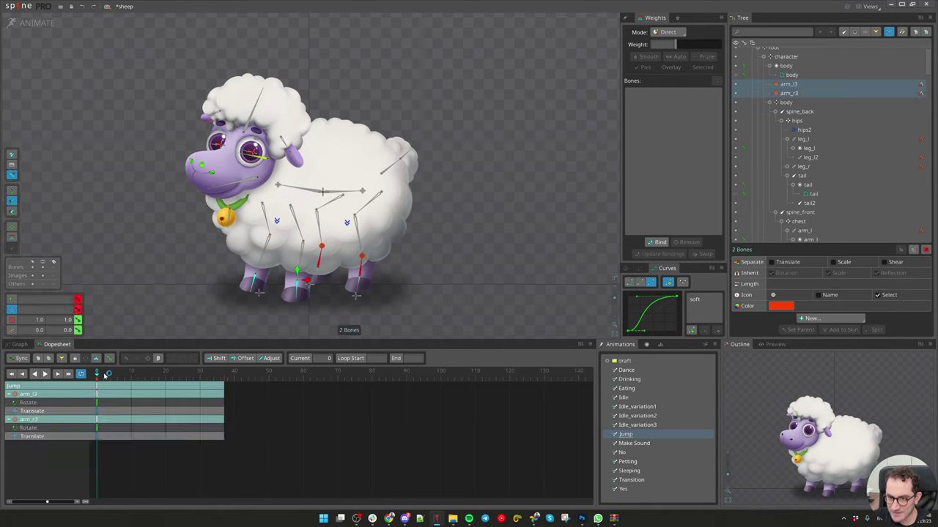
# Step: Play back the Jump animation, select the body bone and save the project
pyautogui.moveTo(98, 377)
pyautogui.mouseDown()
pyautogui.moveTo(133, 377)
pyautogui.moveTo(96, 389)
pyautogui.mouseUp()
pyautogui.hotkey('ctrl', 'l')
pyautogui.scroll(1, 117, 380)
pyautogui.press('space')
pyautogui.click(324, 202)
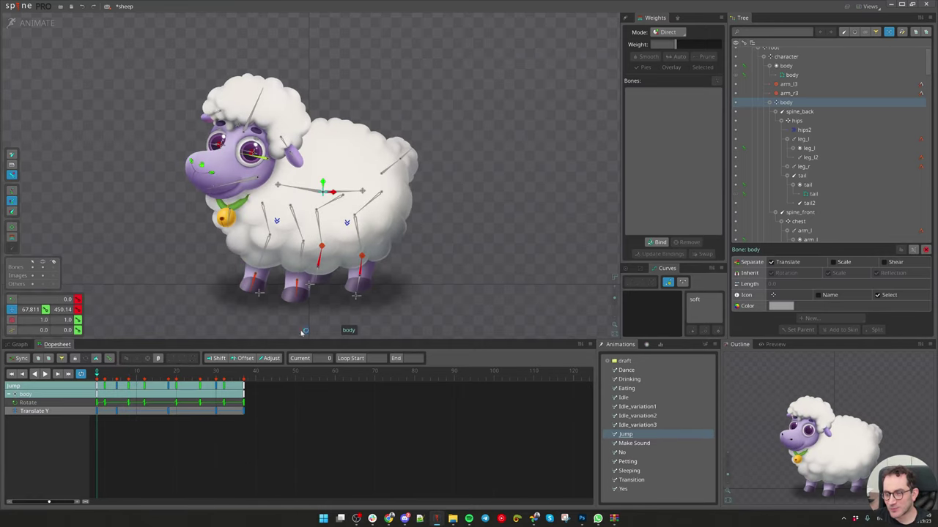
pyautogui.moveTo(438, 285); pyautogui.dragTo(357, 270)
pyautogui.scroll(-2, 357, 269)
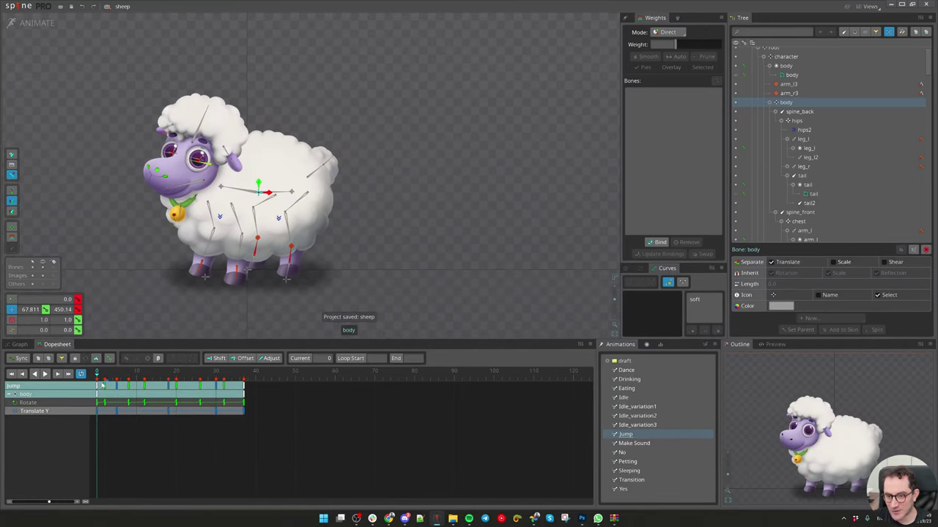
# Step: Shift the body bone horizontally to about 211.06 at frame 6, away from the side the sheep faces
pyautogui.moveTo(90, 386); pyautogui.dragTo(125, 392)
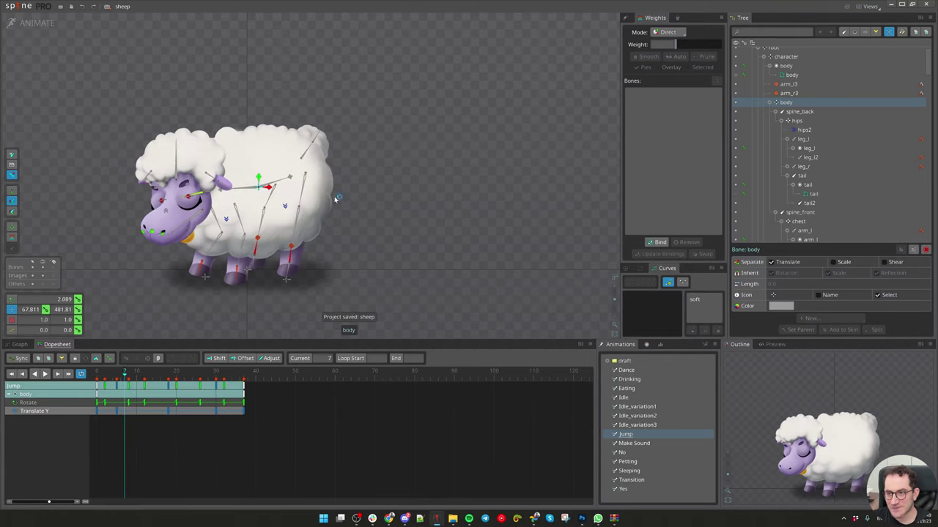
pyautogui.moveTo(341, 262); pyautogui.dragTo(419, 271)
pyautogui.scroll(-1, 429, 277)
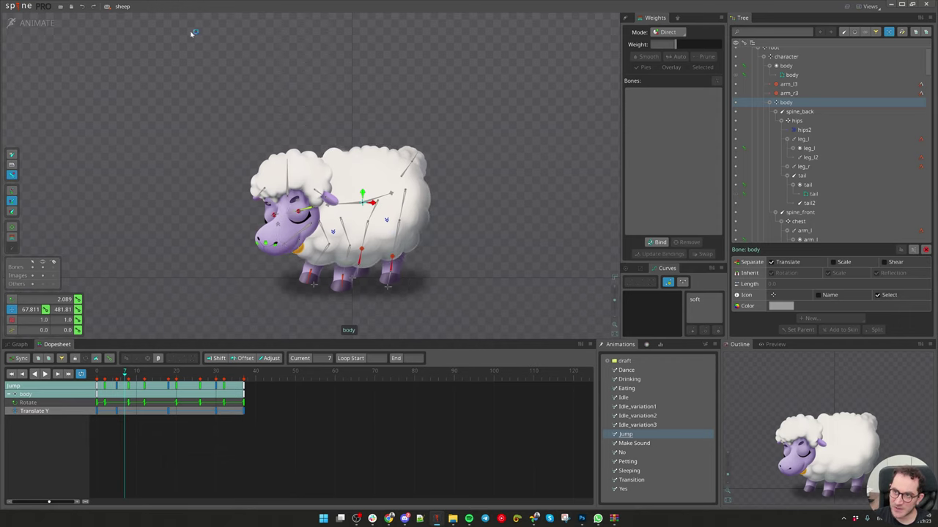
pyautogui.moveTo(279, 95); pyautogui.dragTo(372, 127)
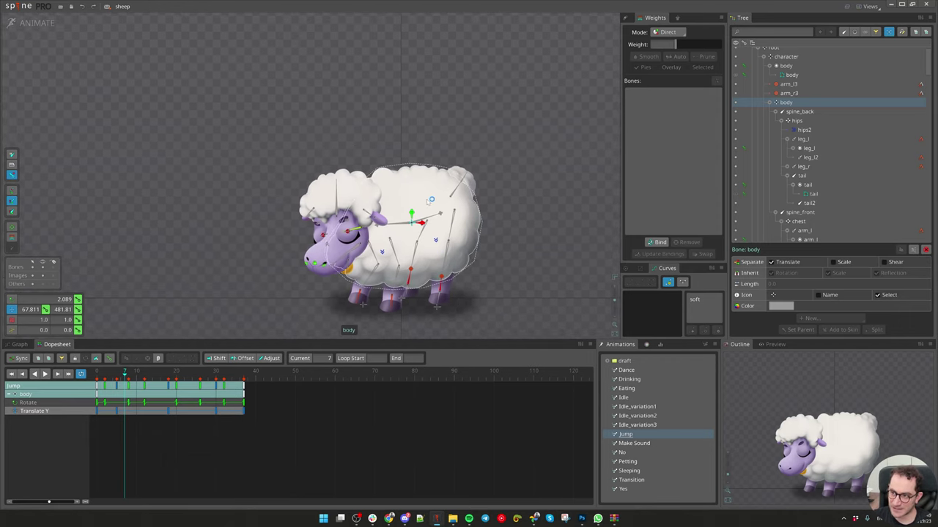
pyautogui.moveTo(160, 379); pyautogui.dragTo(121, 394)
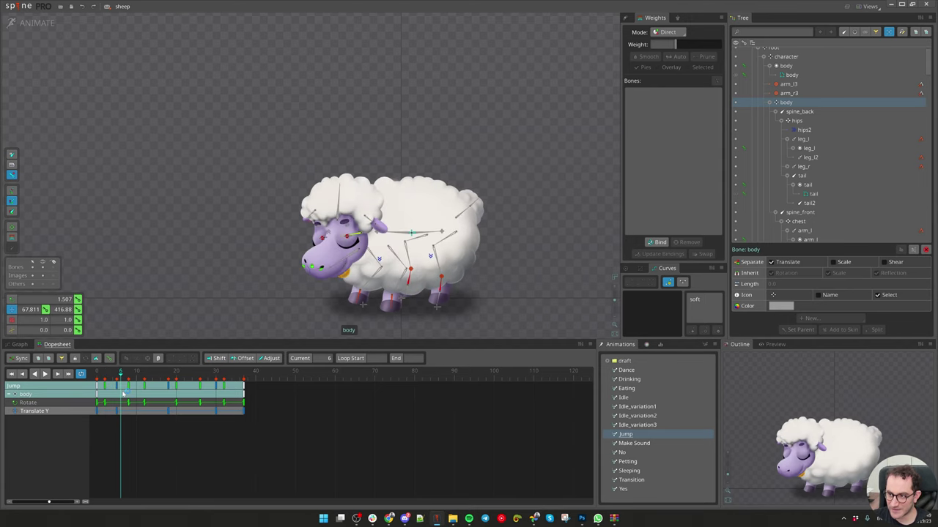
pyautogui.moveTo(424, 241); pyautogui.dragTo(443, 241)
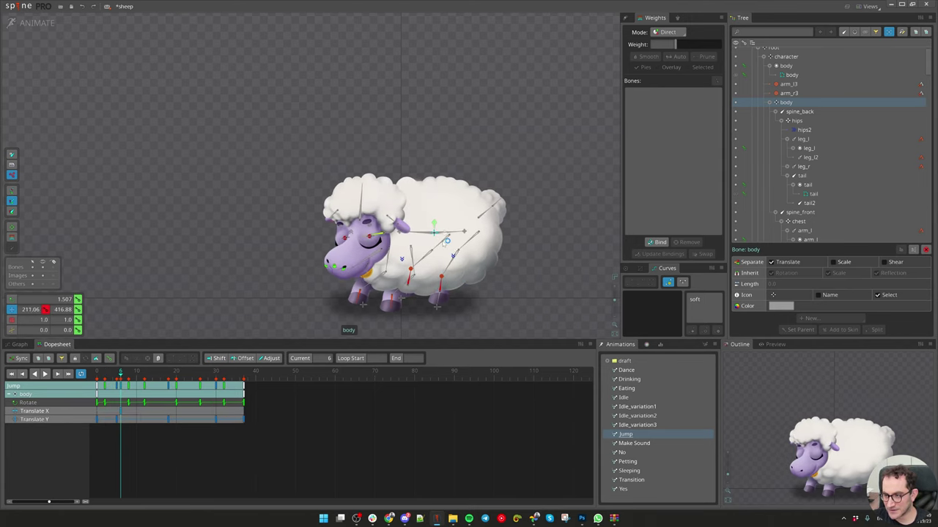
# Step: Key the body's horizontal translation at frames 16 and 32, and paste its frame 0 key at frame 37
pyautogui.moveTo(135, 383); pyautogui.dragTo(161, 387)
pyautogui.click(99, 412)
pyautogui.hotkey('ctrl', 'c')
pyautogui.hotkey('ctrl', 'v')
pyautogui.moveTo(423, 160); pyautogui.dragTo(415, 161)
pyautogui.moveTo(168, 374); pyautogui.dragTo(211, 396)
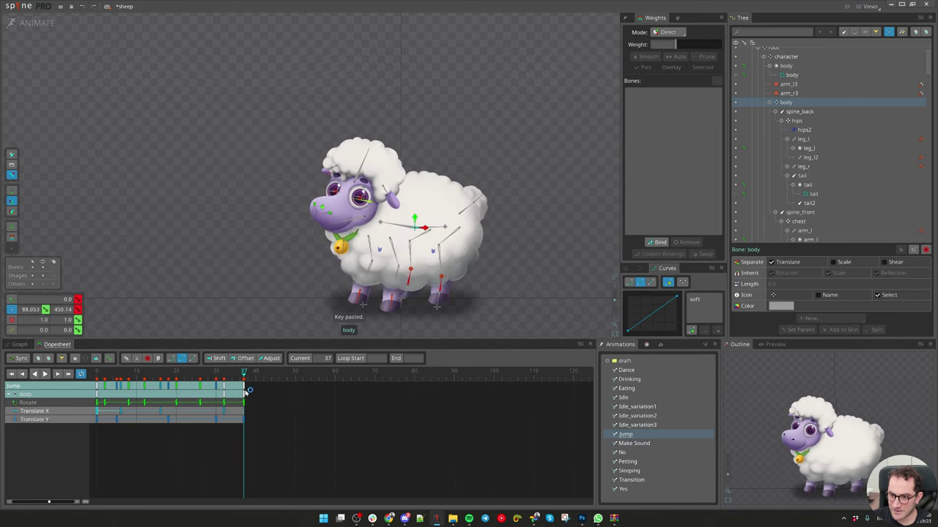
# Step: Apply the soft curve preset to all of the body's Translate X keys and scrub through the motion
pyautogui.moveTo(250, 413); pyautogui.dragTo(80, 414)
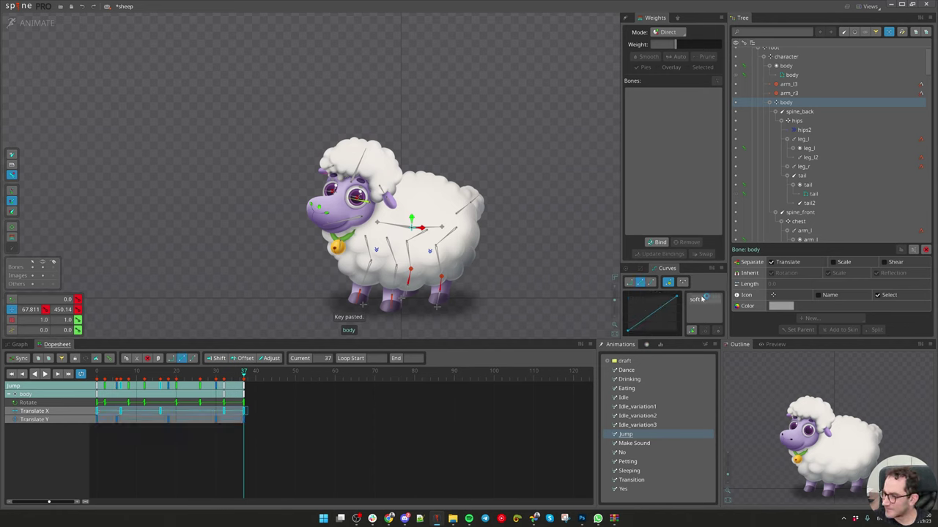
pyautogui.click(701, 299)
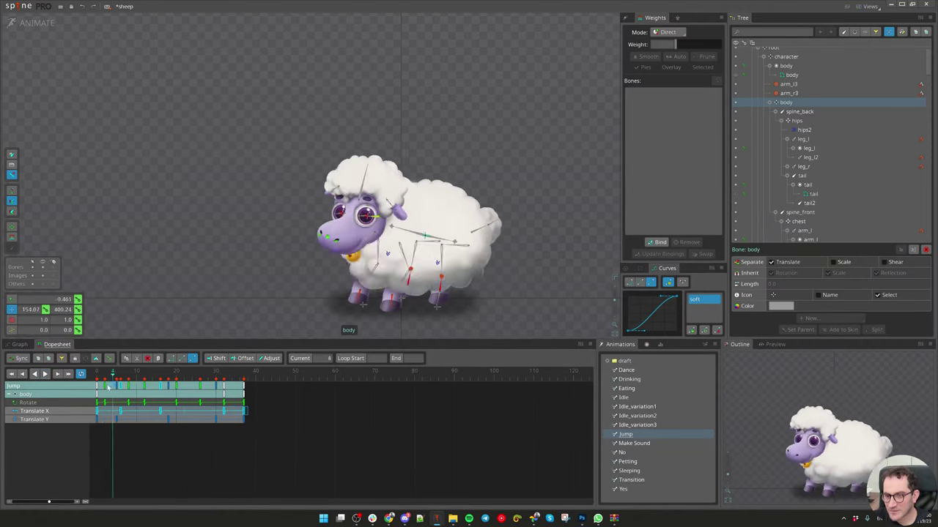
pyautogui.moveTo(148, 387); pyautogui.dragTo(211, 387)
# Step: Select the arm_l3 and arm_r3 bones and key them lifted and rotated at frame 6
pyautogui.press('1')
pyautogui.moveTo(99, 379); pyautogui.dragTo(122, 385)
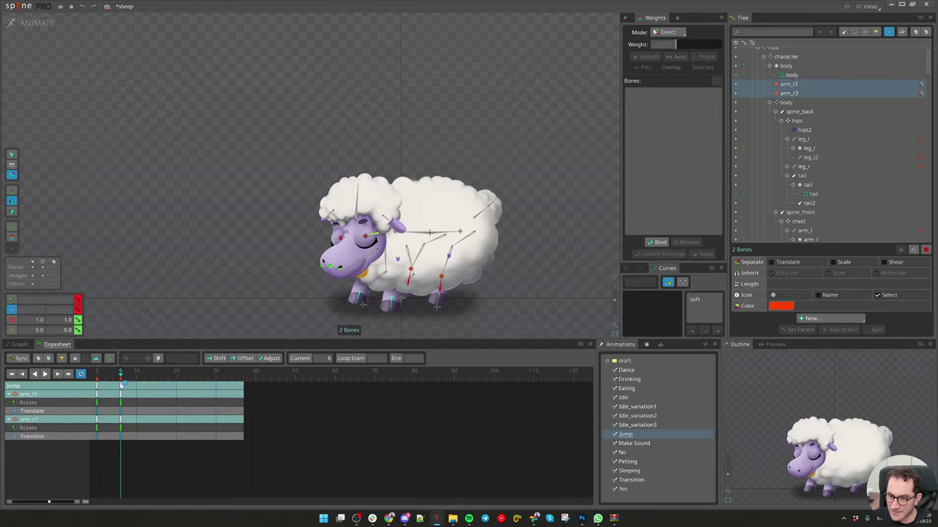
pyautogui.hotkey('ctrl', 'v')
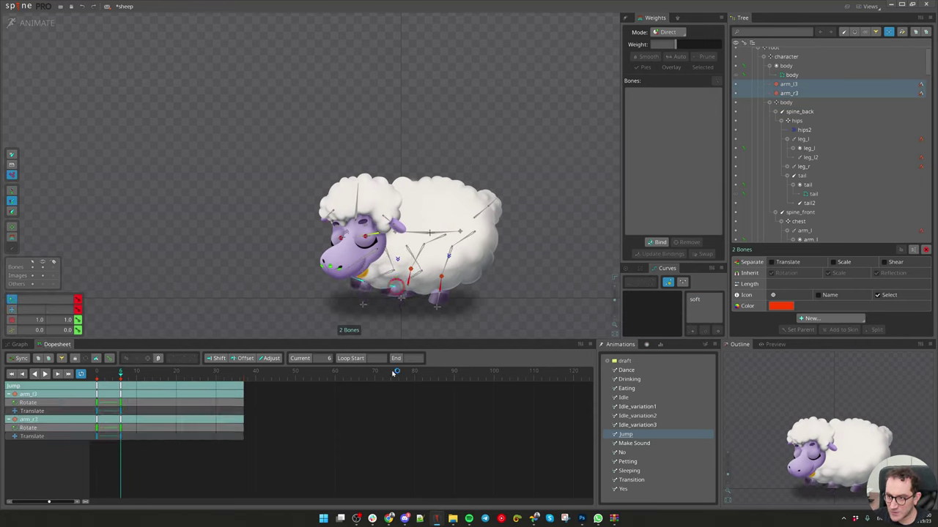
pyautogui.press('v')
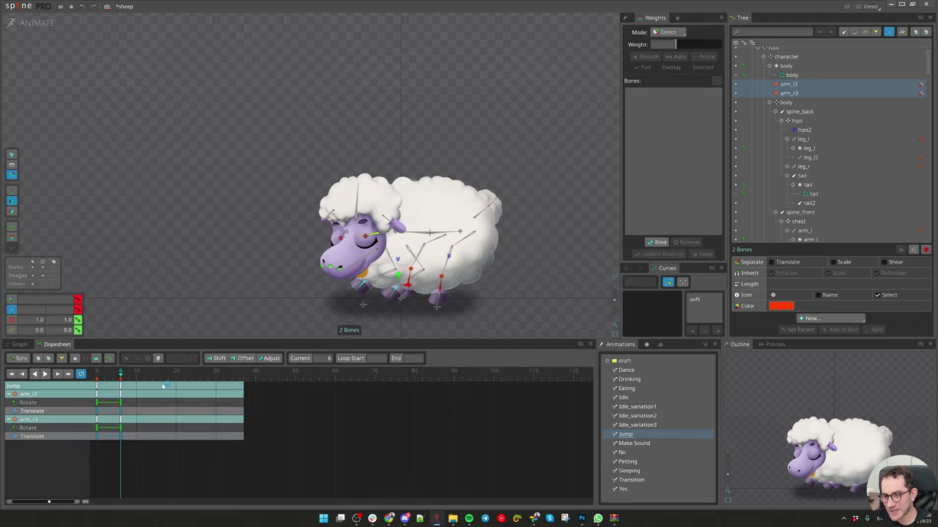
# Step: Copy the frame 0 keys of arm_l3 and arm_r3 and paste them at frame 4
pyautogui.click(96, 385)
pyautogui.hotkey('ctrl', 'c')
pyautogui.moveTo(105, 378); pyautogui.dragTo(132, 383)
pyautogui.click(104, 395)
pyautogui.hotkey('ctrl', 'z')
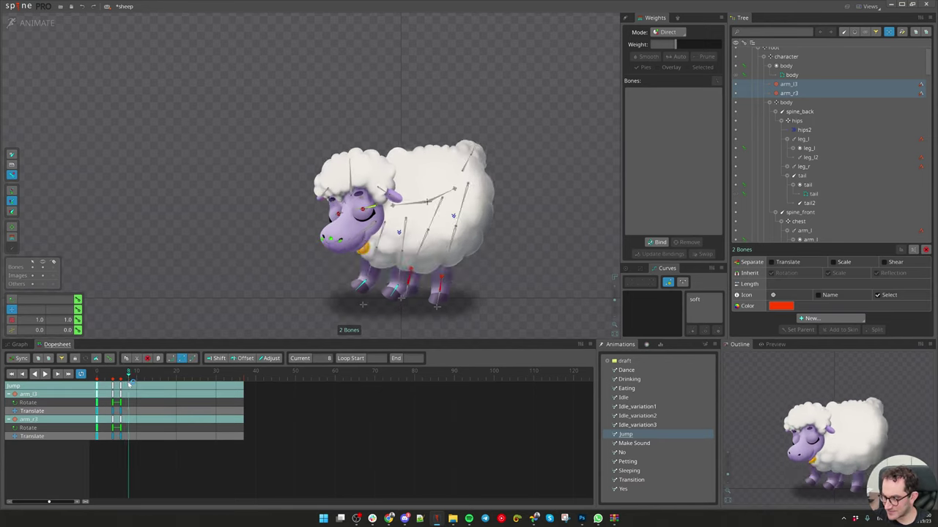
# Step: Rotate the arm_l3 and arm_r3 bones and raise them off the ground at frame 8
pyautogui.press('c')
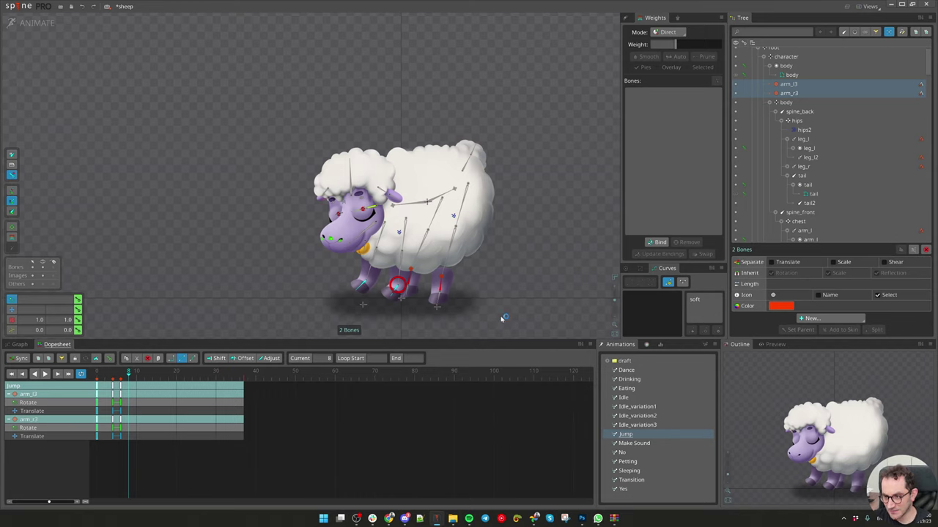
pyautogui.moveTo(477, 331); pyautogui.dragTo(502, 226)
pyautogui.press('v')
pyautogui.moveTo(503, 321); pyautogui.dragTo(503, 305)
# Step: Raise and rotate the front feet bones up under the chest at frame 11
pyautogui.moveTo(121, 376); pyautogui.dragTo(143, 378)
pyautogui.press('v')
pyautogui.moveTo(537, 320); pyautogui.dragTo(475, 323)
pyautogui.press('c')
pyautogui.press('v')
pyautogui.moveTo(531, 296); pyautogui.dragTo(527, 297)
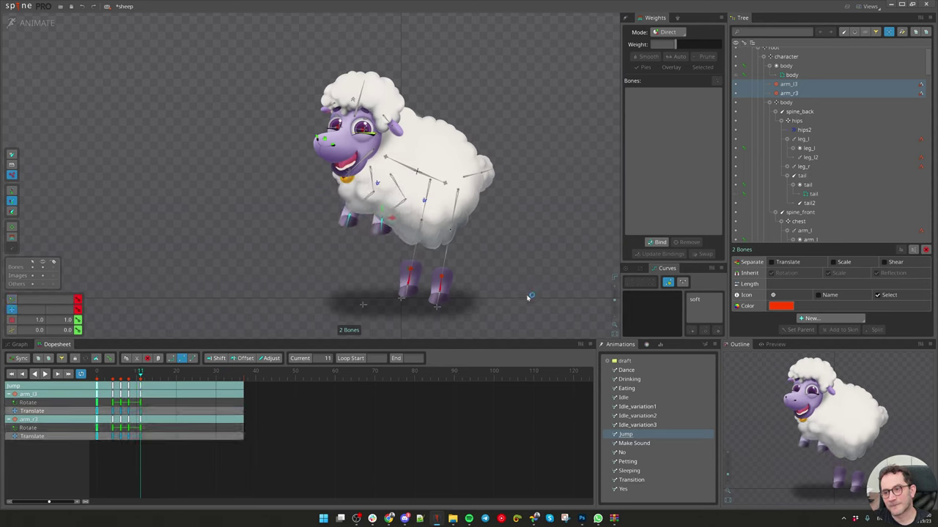
# Step: Raise the front feet bones further at frame 18 and key their translation at frame 23
pyautogui.moveTo(143, 374); pyautogui.dragTo(170, 376)
pyautogui.moveTo(541, 312); pyautogui.dragTo(540, 283)
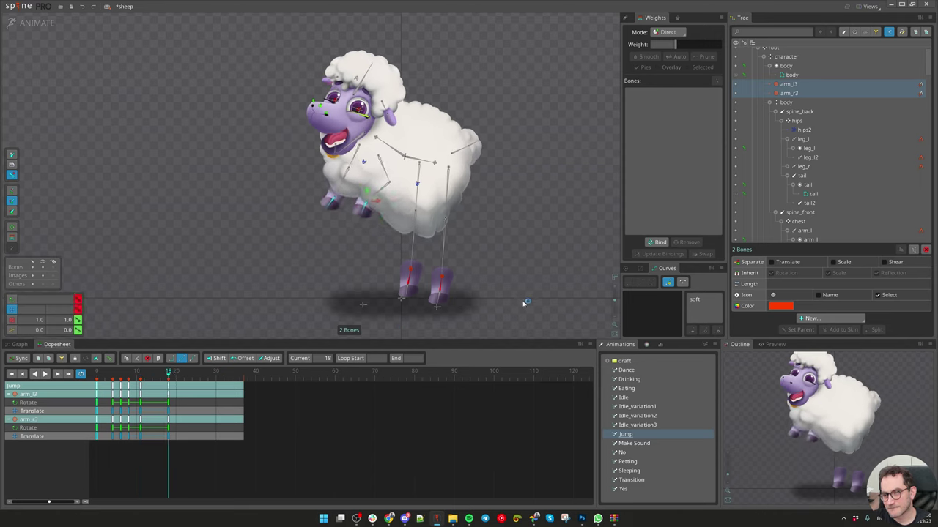
pyautogui.moveTo(173, 375); pyautogui.dragTo(188, 377)
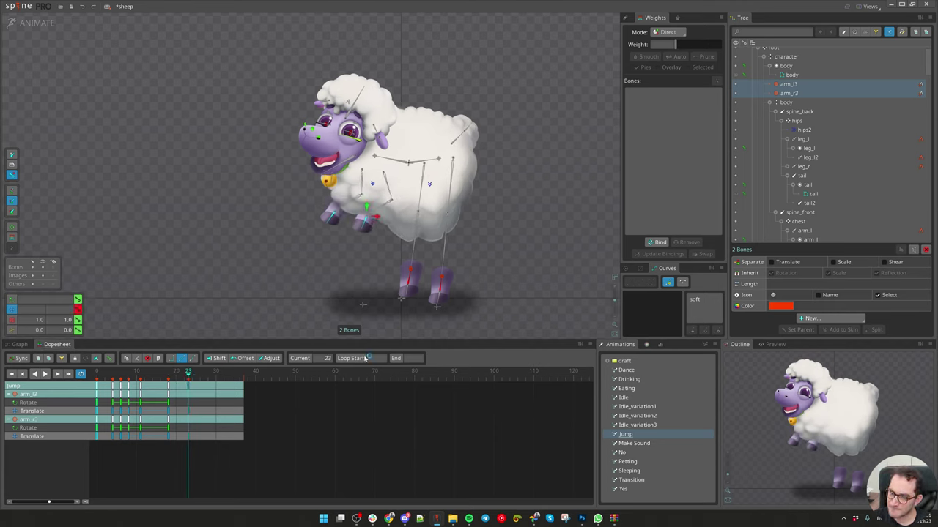
# Step: Paste the frame 0 front feet keys at frame 27 and play back the animation
pyautogui.moveTo(191, 375); pyautogui.dragTo(207, 380)
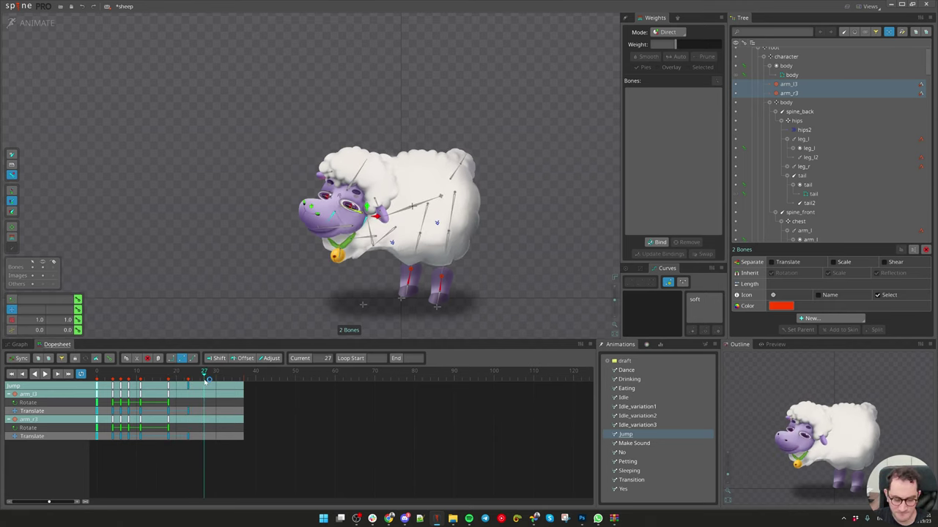
pyautogui.hotkey('ctrl', 'v')
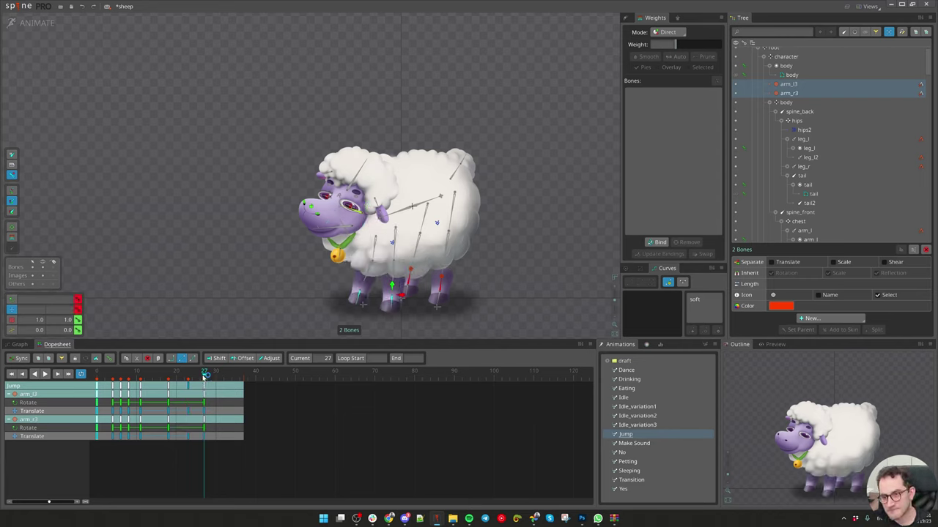
pyautogui.moveTo(203, 376); pyautogui.dragTo(242, 382)
pyautogui.press('space')
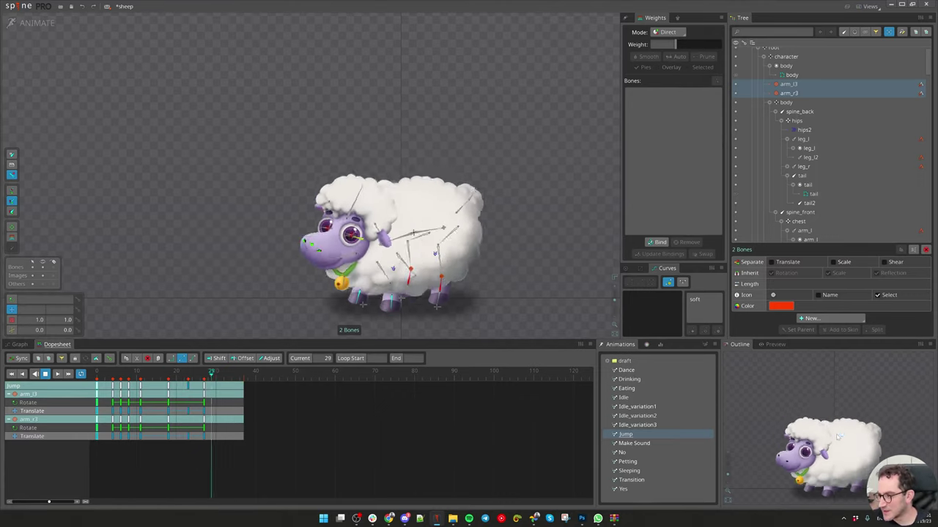
# Step: Select the rf_leg and rb_leg bones and rotate them at frame 5
pyautogui.click(447, 282)
pyautogui.click(440, 286)
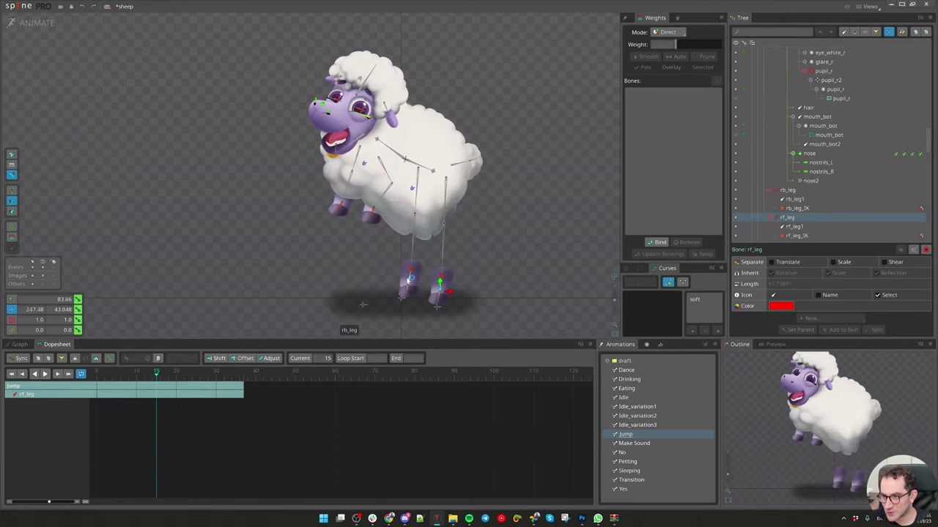
pyautogui.keyDown('ctrl'); pyautogui.click(410, 280); pyautogui.keyUp('ctrl')
pyautogui.moveTo(123, 378)
pyautogui.mouseDown()
pyautogui.moveTo(91, 378)
pyautogui.moveTo(117, 387)
pyautogui.mouseUp()
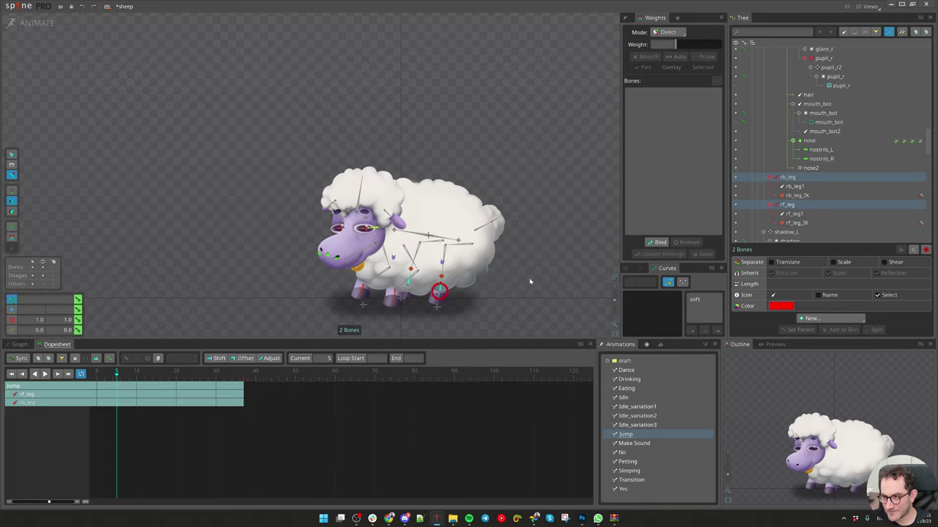
pyautogui.moveTo(530, 281); pyautogui.dragTo(557, 362)
# Step: Key the rotation and translation of rf_leg and rb_leg at frame 0, copy those keys, and key translation at frame 5
pyautogui.moveTo(108, 375)
pyautogui.mouseDown()
pyautogui.moveTo(97, 375)
pyautogui.moveTo(105, 374)
pyautogui.mouseUp()
pyautogui.press('Home')
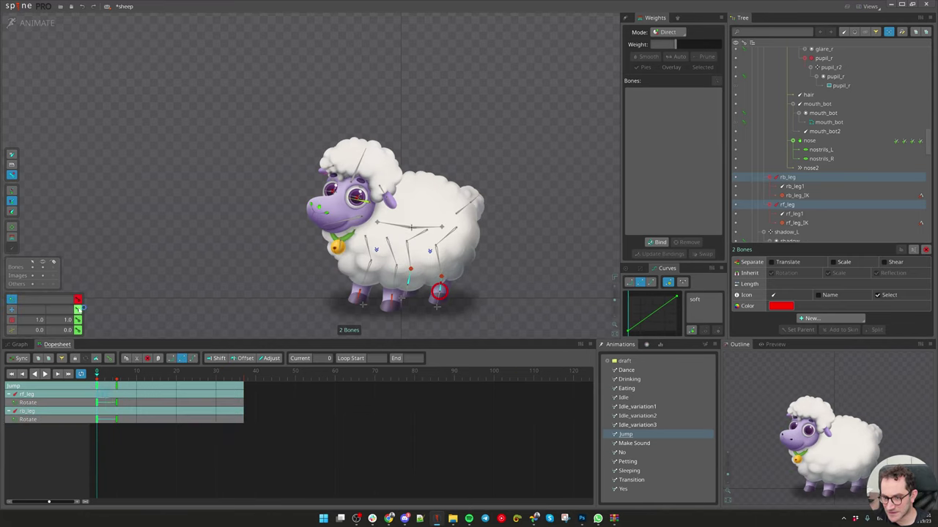
pyautogui.click(78, 310)
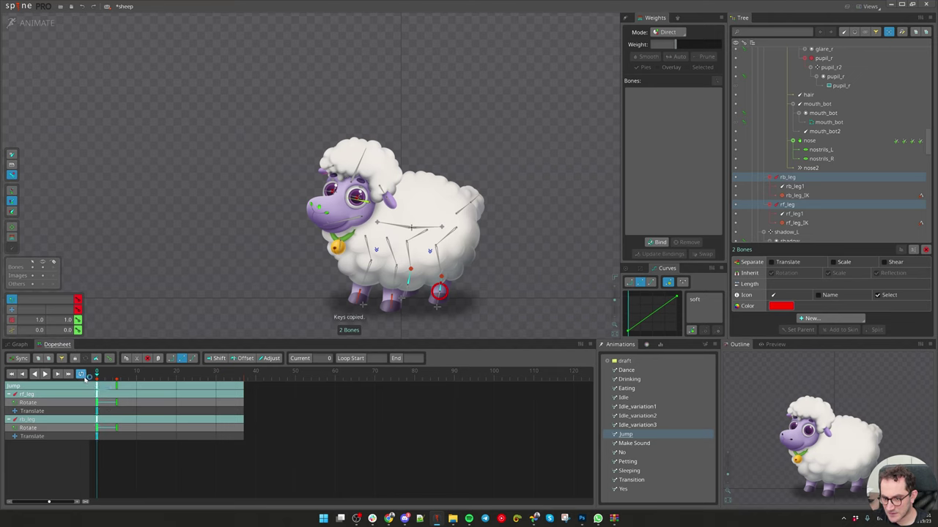
pyautogui.click(118, 378)
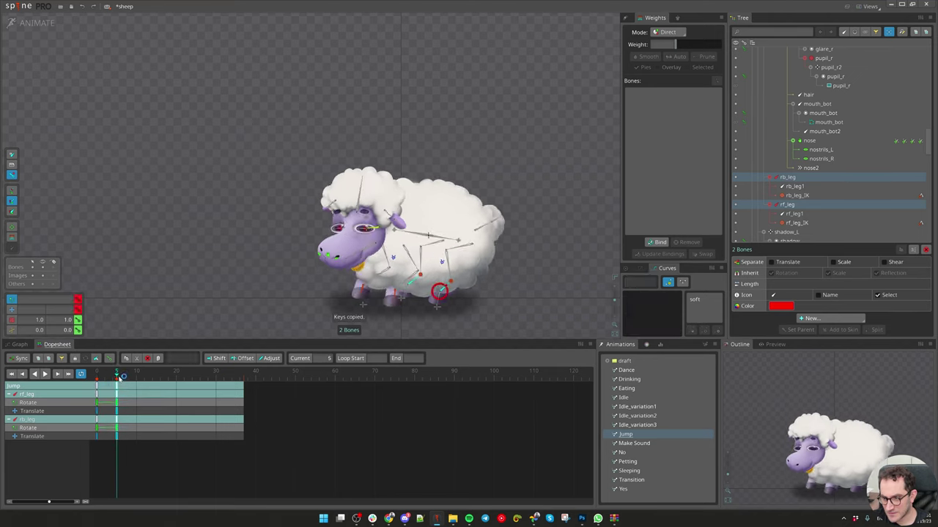
# Step: Key the rotation of rf_leg and rb_leg at frame 8 and their scale at frame 5
pyautogui.click(130, 377)
pyautogui.hotkey('ctrl', 'v')
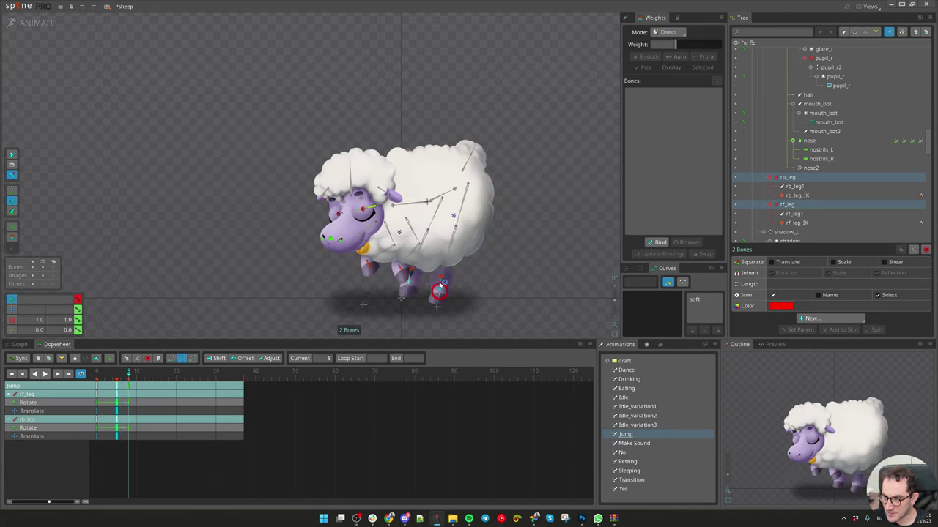
pyautogui.press('Left')
pyautogui.press('Left')
pyautogui.press('Left')
pyautogui.click(78, 320)
# Step: Key the scale of rf_leg and rb_leg at frame 8 and stretch them to an X scale of about 2.43 at frame 10
pyautogui.press('Right')
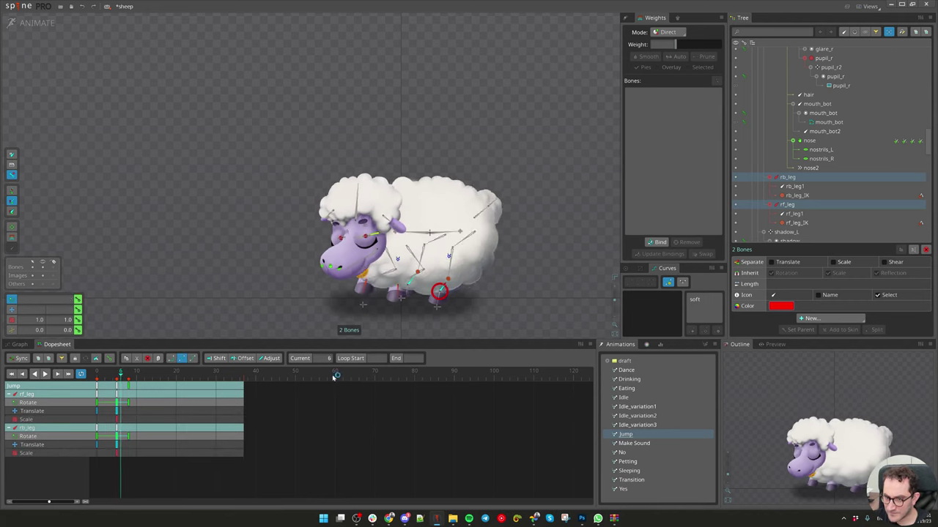
pyautogui.press('Right')
pyautogui.press('Right')
pyautogui.press('x')
pyautogui.moveTo(440, 283); pyautogui.dragTo(441, 275)
pyautogui.press('Right')
pyautogui.press('Right')
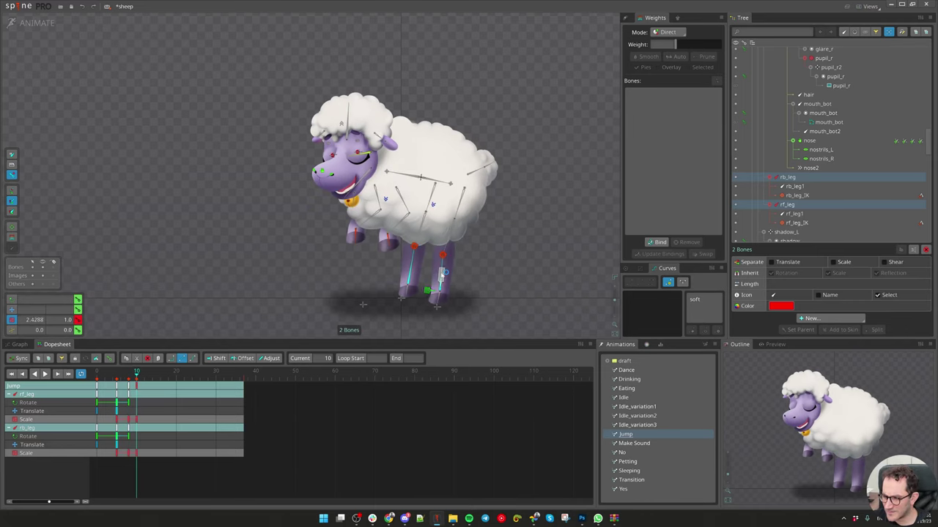
# Step: At frame 15, reset the rf_leg and rb_leg scale to 1.0, then raise and rotate both bones up under the body
pyautogui.moveTo(139, 375); pyautogui.dragTo(157, 376)
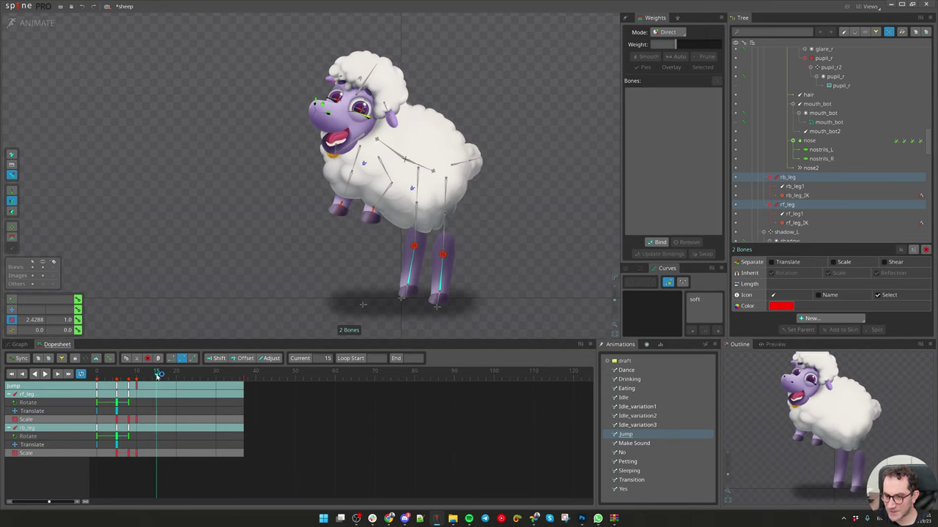
pyautogui.hotkey('ctrl', 'v')
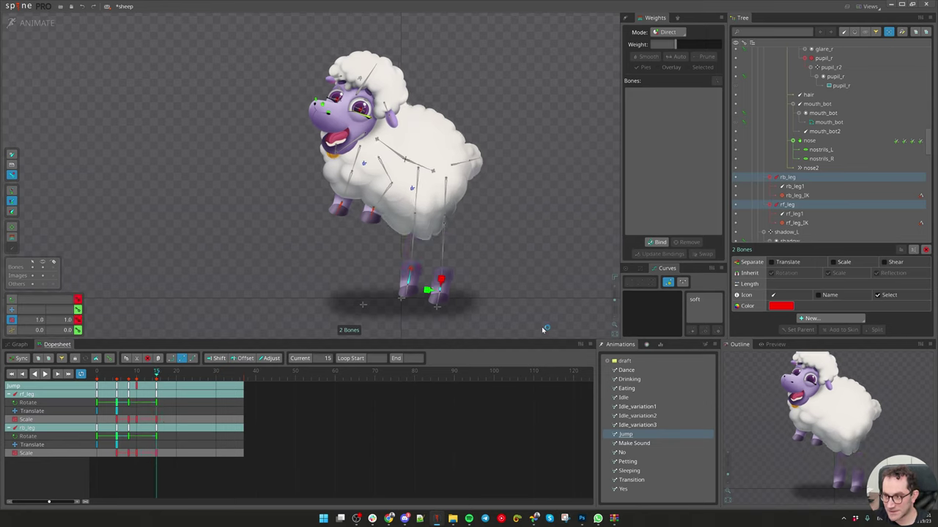
pyautogui.press('v')
pyautogui.moveTo(544, 329); pyautogui.dragTo(537, 274)
pyautogui.press('c')
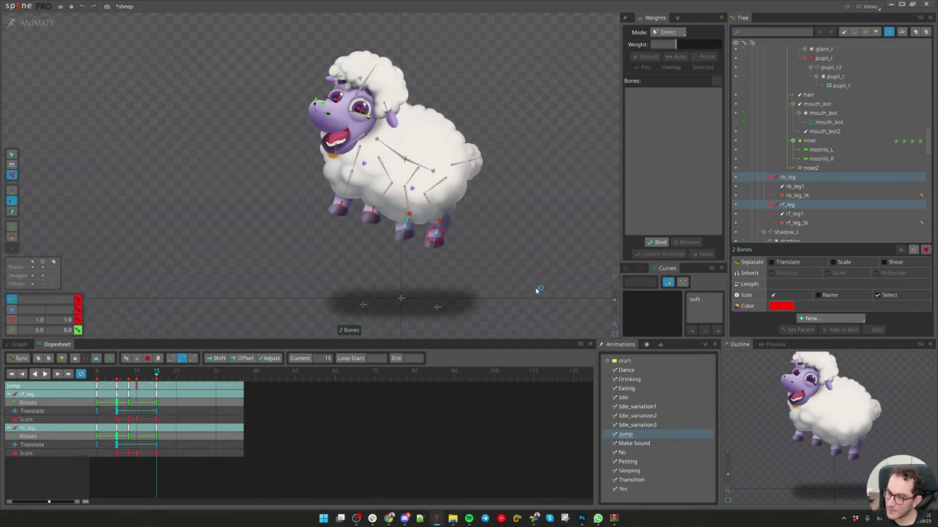
pyautogui.press('v')
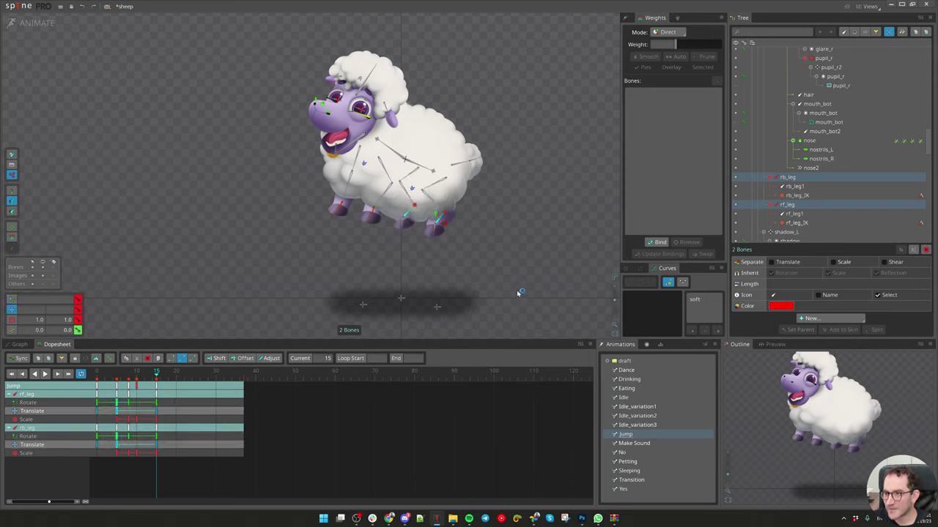
pyautogui.moveTo(518, 296); pyautogui.dragTo(515, 303)
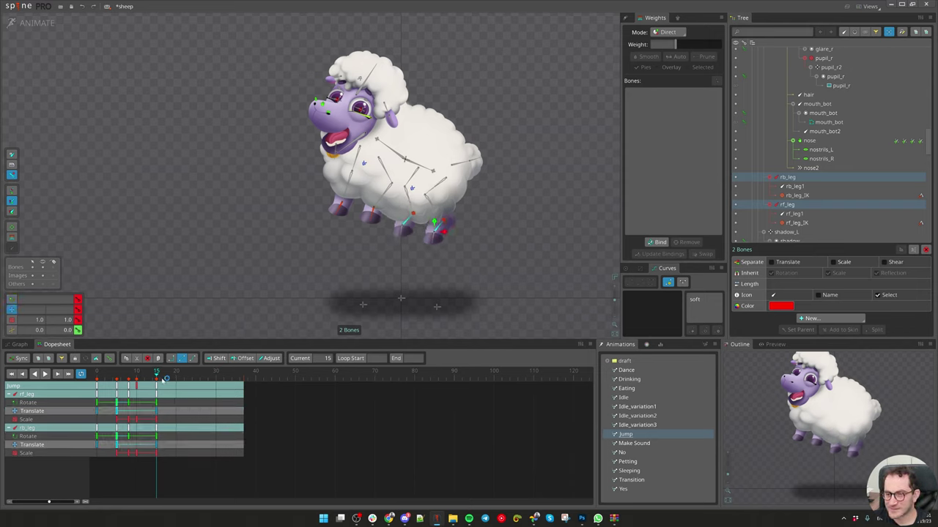
# Step: Reposition and rotate the rf_leg and rb_leg bones at frame 24
pyautogui.moveTo(162, 378); pyautogui.dragTo(193, 381)
pyautogui.moveTo(539, 283); pyautogui.dragTo(580, 222)
pyautogui.press('c')
# Step: Lower the rf_leg and rb_leg bones at frame 27 and paste their frame 0 keys at frame 30
pyautogui.moveTo(196, 374); pyautogui.dragTo(205, 375)
pyautogui.moveTo(529, 294); pyautogui.dragTo(529, 338)
pyautogui.moveTo(207, 375); pyautogui.dragTo(216, 376)
pyautogui.hotkey('ctrl', 'v')
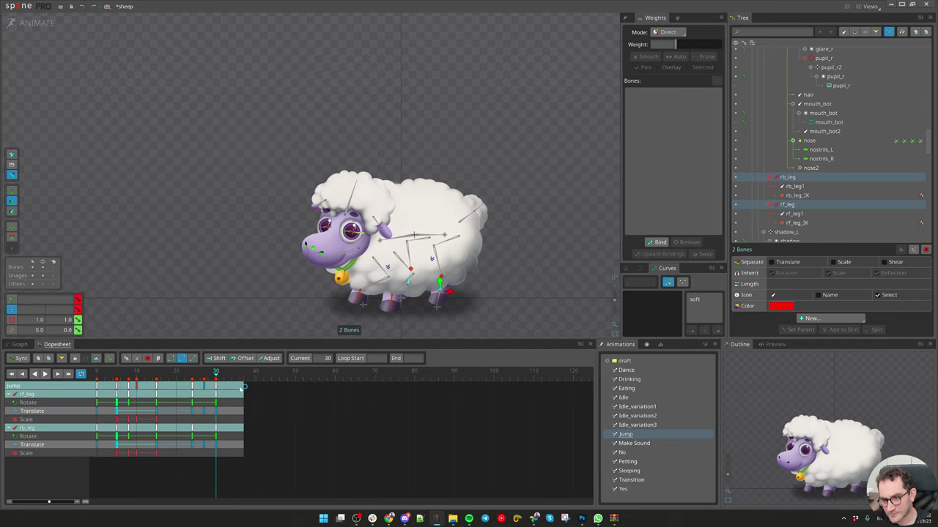
# Step: Paste rotation keys for the rf_leg and rb_leg bones at frames 33 and 37 and play the animation
pyautogui.click(228, 375)
pyautogui.hotkey('ctrl', 'v')
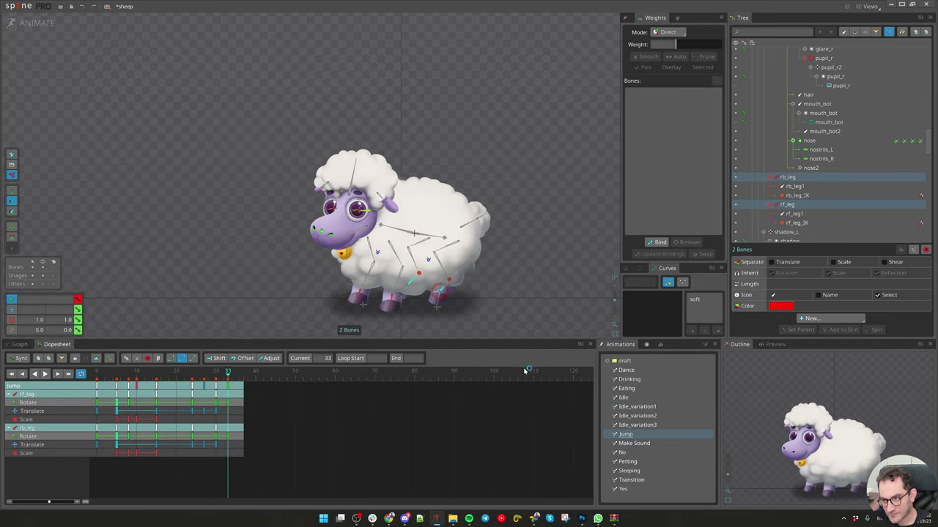
pyautogui.click(245, 376)
pyautogui.hotkey('ctrl', 'v')
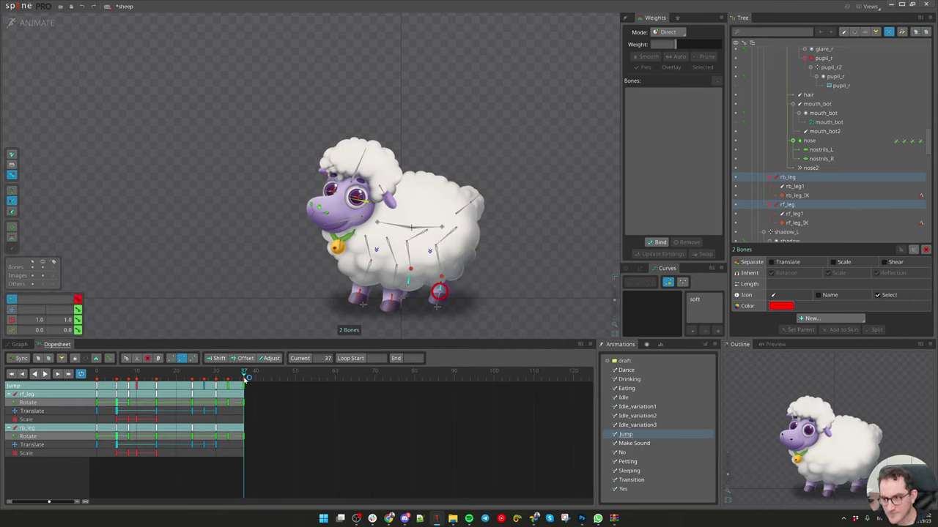
pyautogui.press('l')
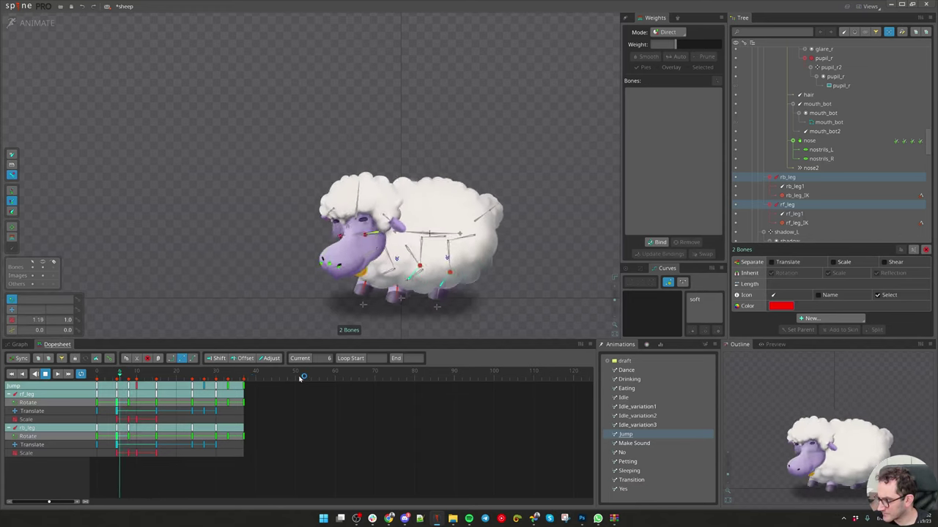
# Step: Copy the rf_leg and rb_leg translate keys from frame 5 to frame 10 and play back the leg motion
pyautogui.moveTo(100, 378); pyautogui.dragTo(132, 383)
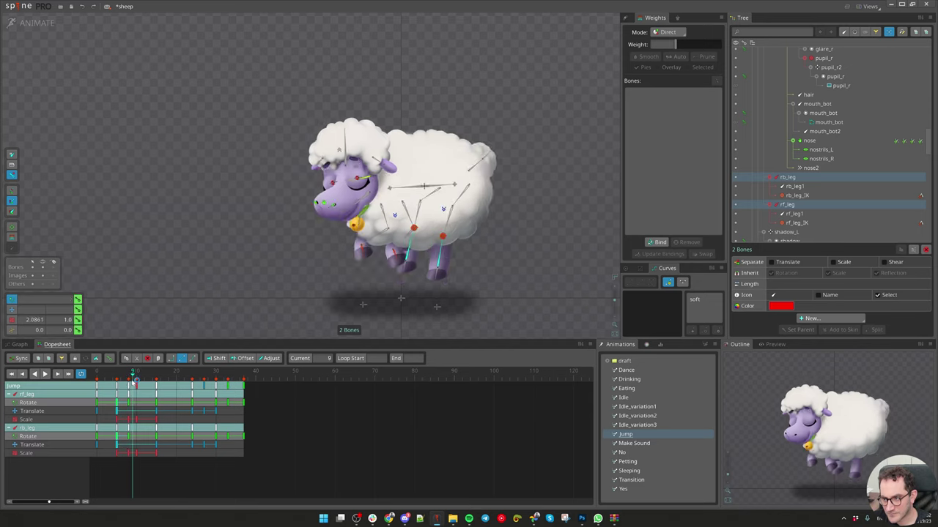
pyautogui.click(118, 426)
pyautogui.hotkey('ctrl', 'c')
pyautogui.moveTo(129, 375)
pyautogui.mouseDown()
pyautogui.moveTo(139, 376)
pyautogui.moveTo(119, 375)
pyautogui.moveTo(141, 377)
pyautogui.mouseUp()
pyautogui.hotkey('ctrl', 'v')
pyautogui.press('space')
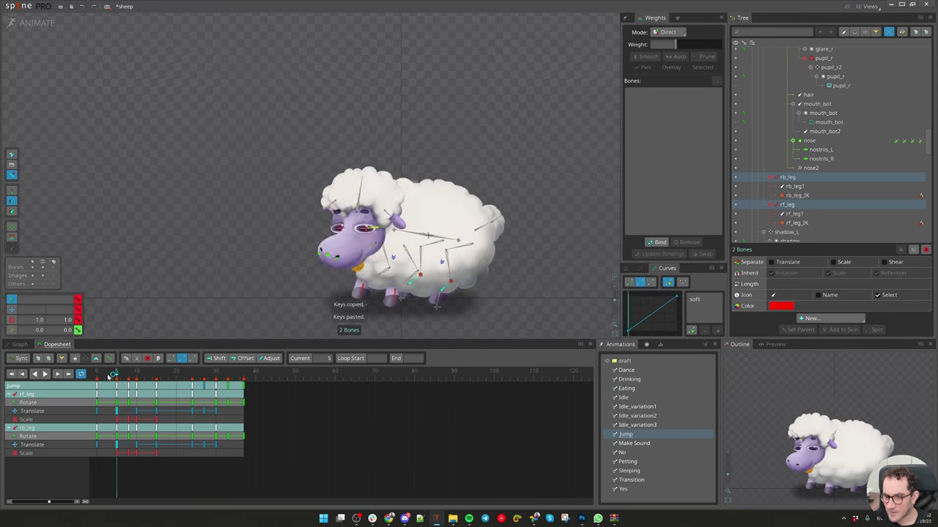
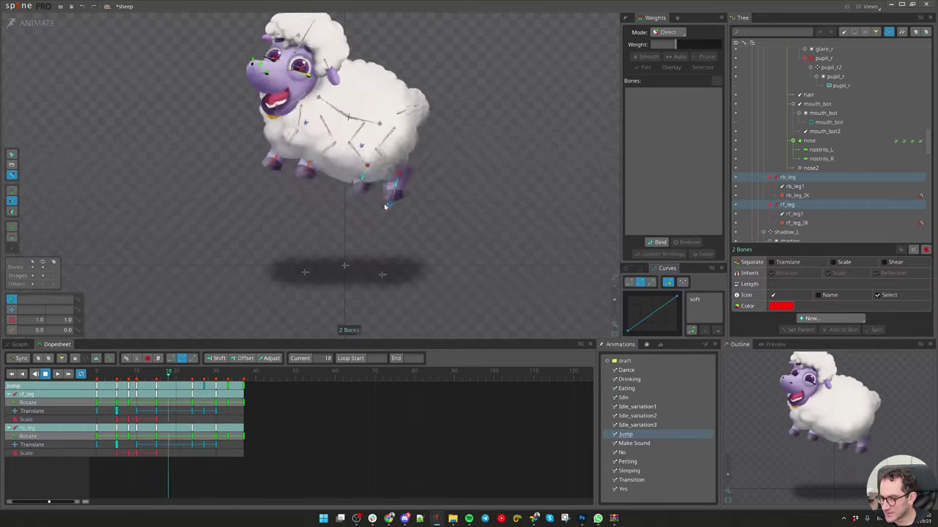
pyautogui.press('d')
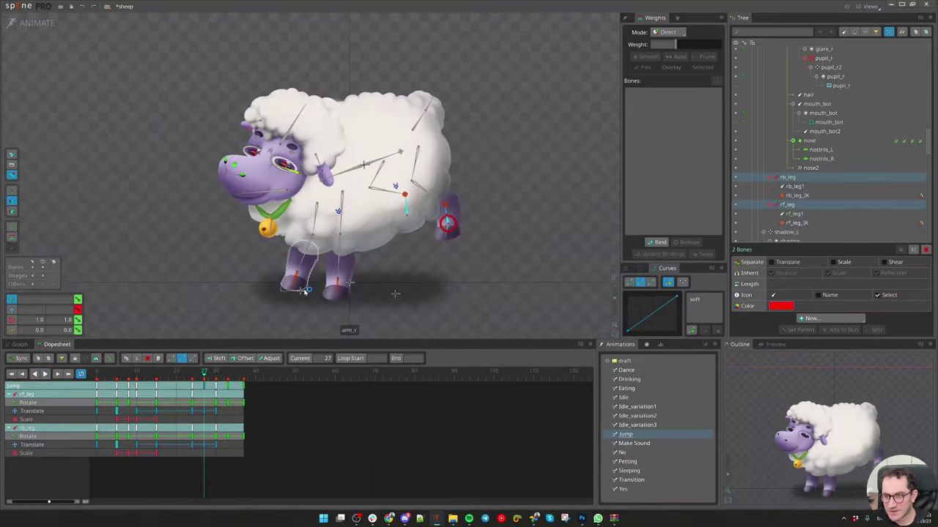
pyautogui.moveTo(110, 382)
pyautogui.mouseDown()
pyautogui.moveTo(125, 389)
pyautogui.moveTo(99, 393)
pyautogui.moveTo(118, 393)
pyautogui.mouseUp()
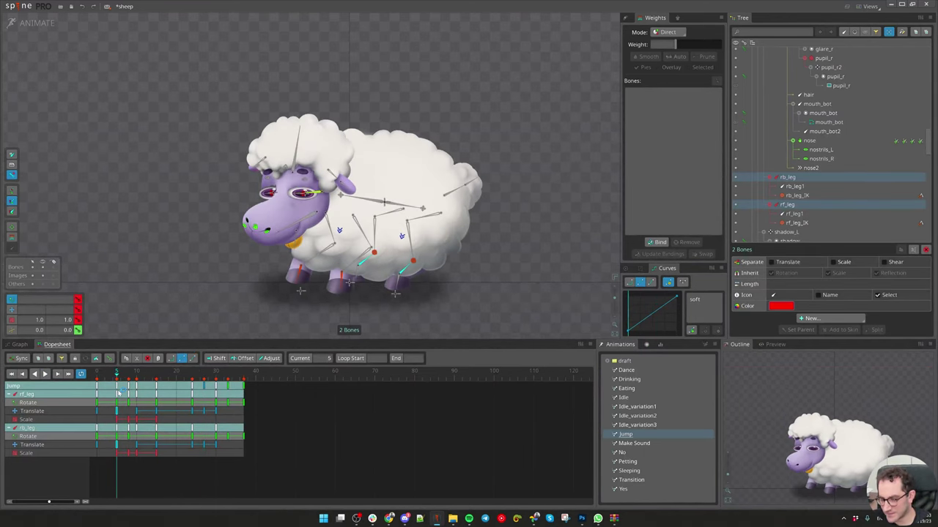
pyautogui.press('space')
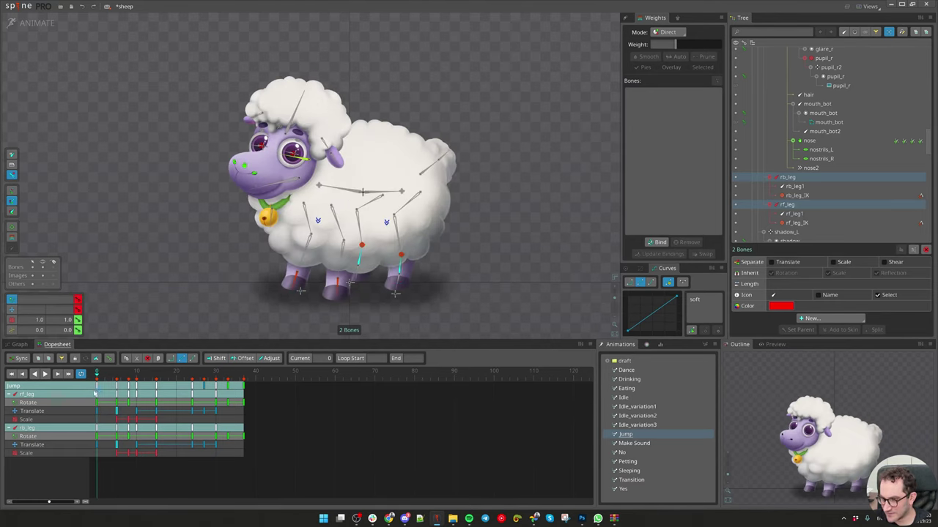
pyautogui.press('v')
pyautogui.press('space')
# Step: Shift the arm_l3 keys and the arm_r3 keys after frame 0 so that each set starts at frame 3
pyautogui.click(338, 286)
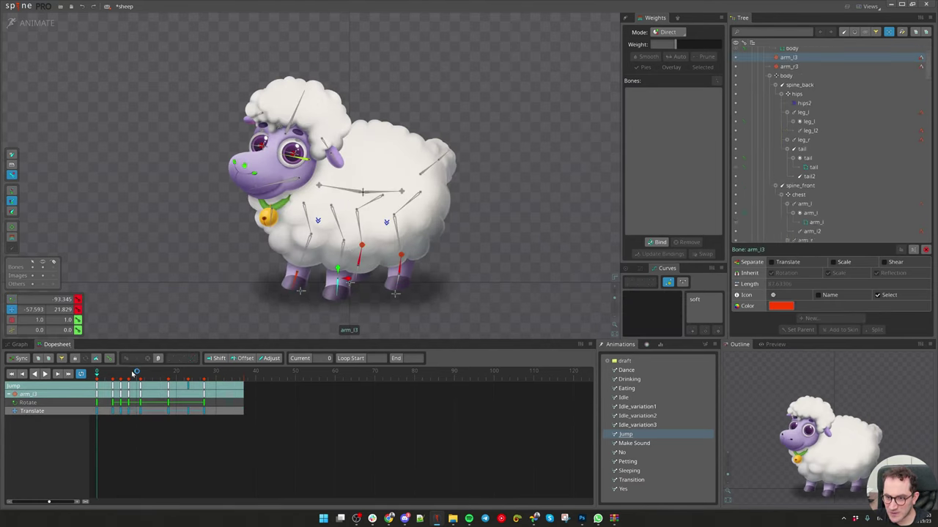
pyautogui.moveTo(97, 378); pyautogui.dragTo(116, 386)
pyautogui.moveTo(105, 432); pyautogui.dragTo(175, 395)
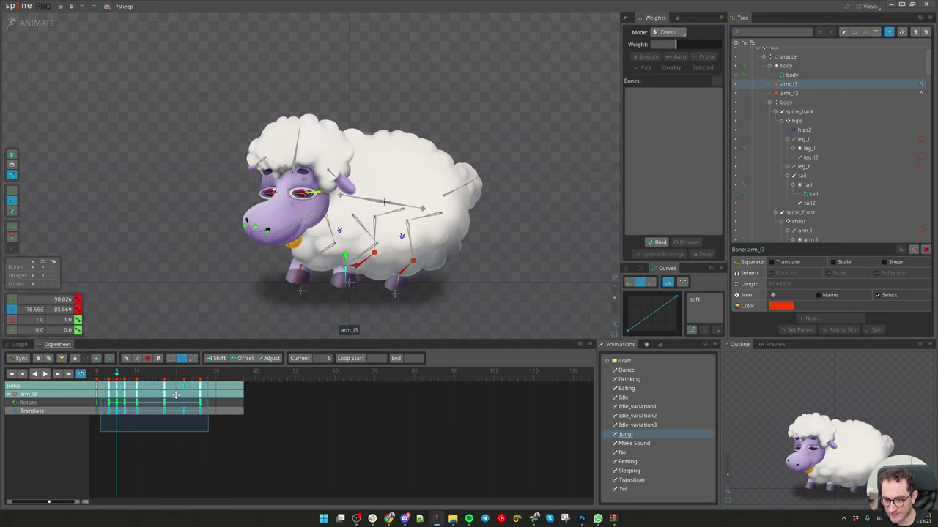
pyautogui.click(296, 274)
pyautogui.press('Escape')
pyautogui.click(296, 272)
pyautogui.moveTo(232, 449); pyautogui.dragTo(156, 398)
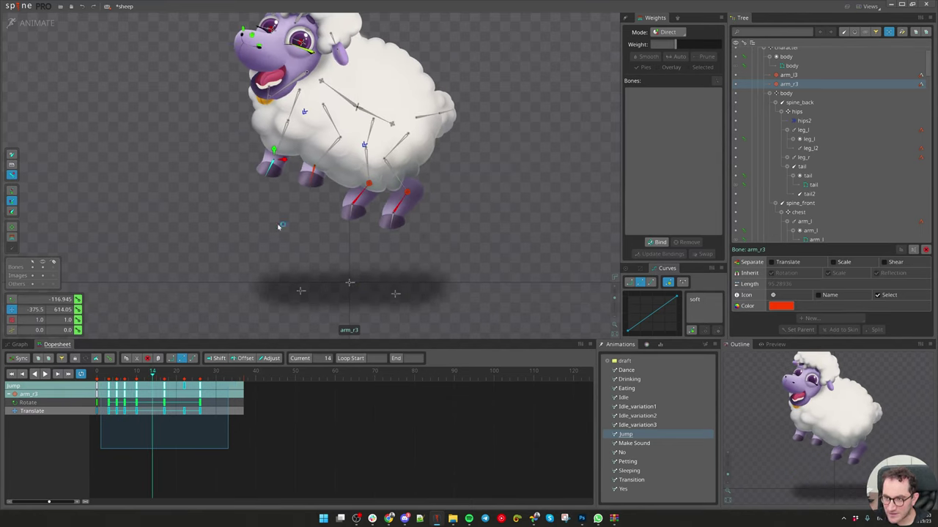
# Step: Shift the arm_l3 keys after frame 0 so they start at frame 5, and play both front feet together
pyautogui.click(314, 172)
pyautogui.moveTo(252, 440); pyautogui.dragTo(138, 396)
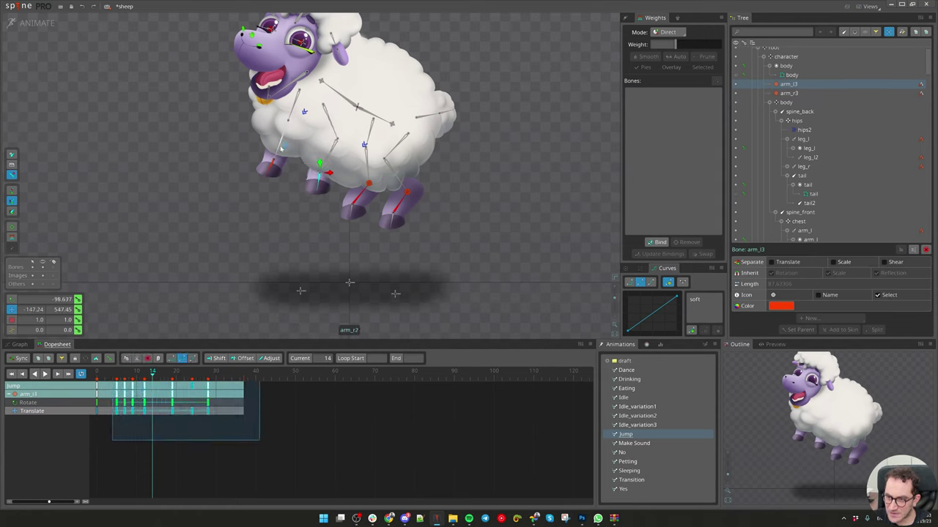
pyautogui.keyDown('ctrl'); pyautogui.click(272, 168); pyautogui.keyUp('ctrl')
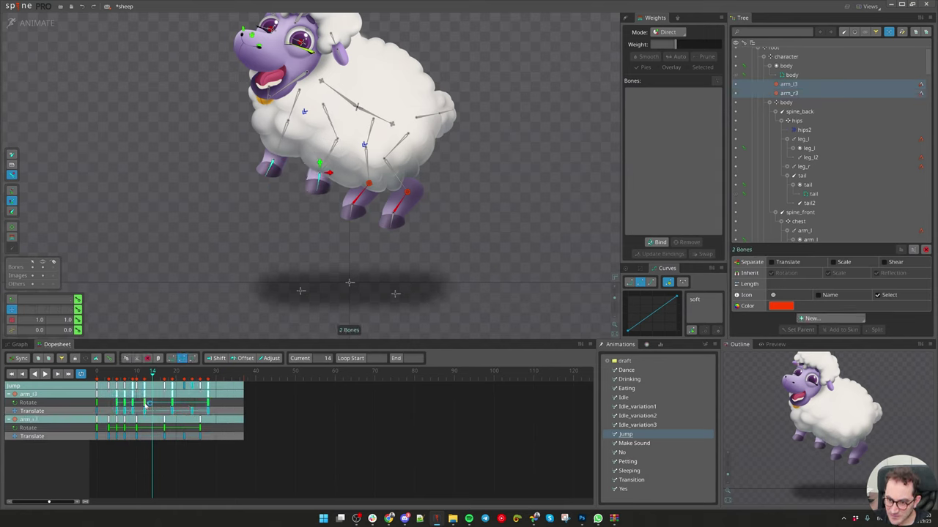
pyautogui.moveTo(99, 374); pyautogui.dragTo(138, 373)
pyautogui.press('space')
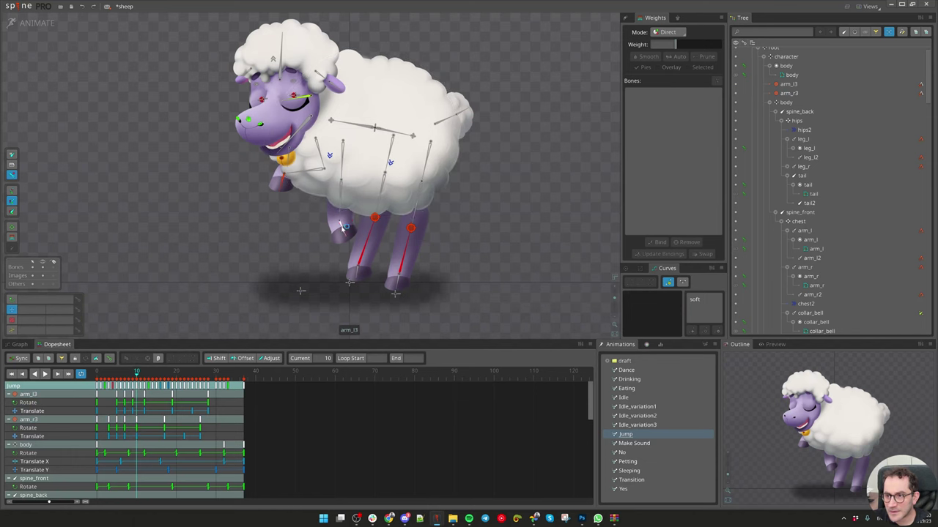
# Step: Save the project and turn on ghosting of the previous frames with arm_l3 selected
pyautogui.click(340, 225)
pyautogui.hotkey('ctrl', 's')
pyautogui.click(629, 18)
pyautogui.click(663, 30)
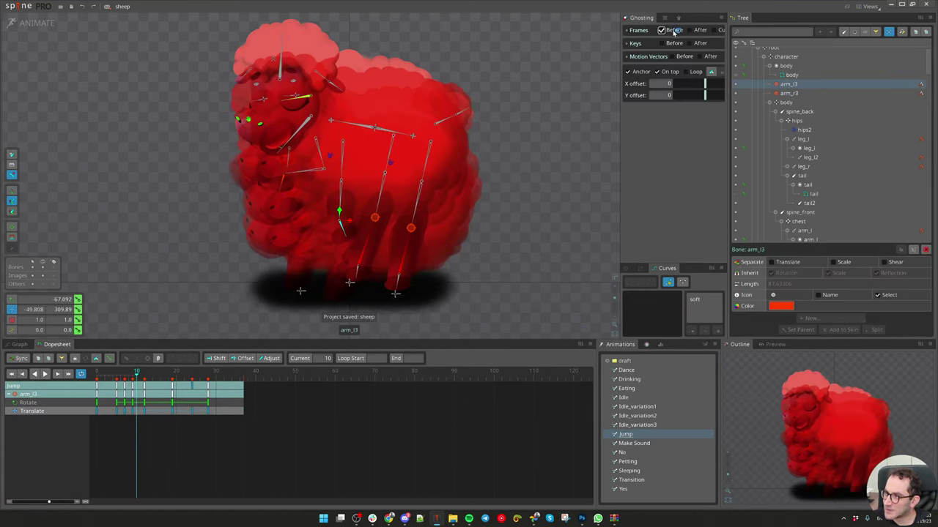
# Step: In setup mode, set the arm_l3 bone as the parent of the arm_l slot
pyautogui.click(336, 227)
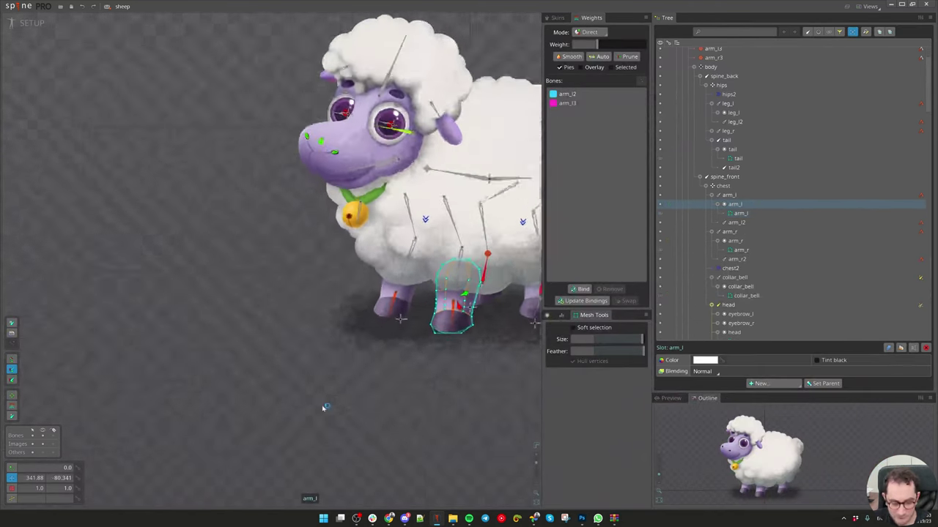
pyautogui.scroll(5, 323, 408)
pyautogui.press('p')
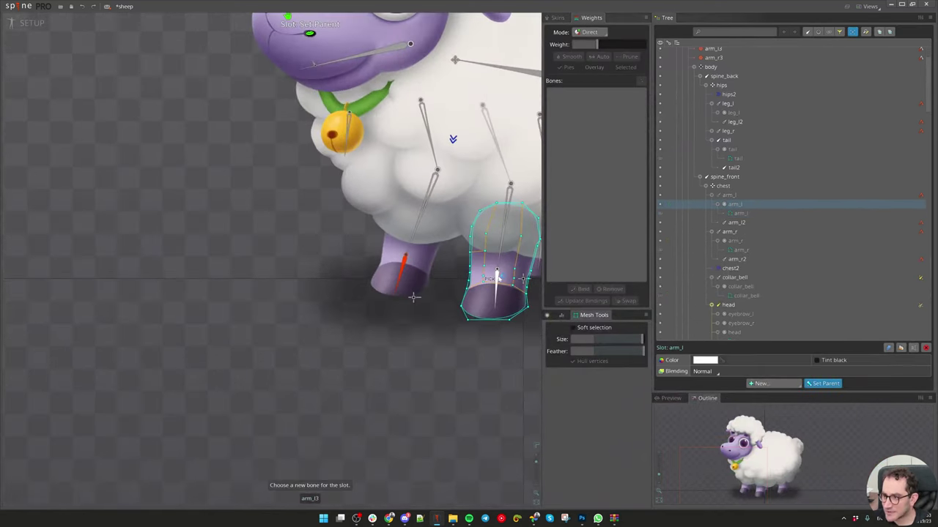
pyautogui.click(414, 297)
pyautogui.scroll(-2, 414, 297)
# Step: Set the arm_r3 bone as the parent of the arm_r slot
pyautogui.click(740, 259)
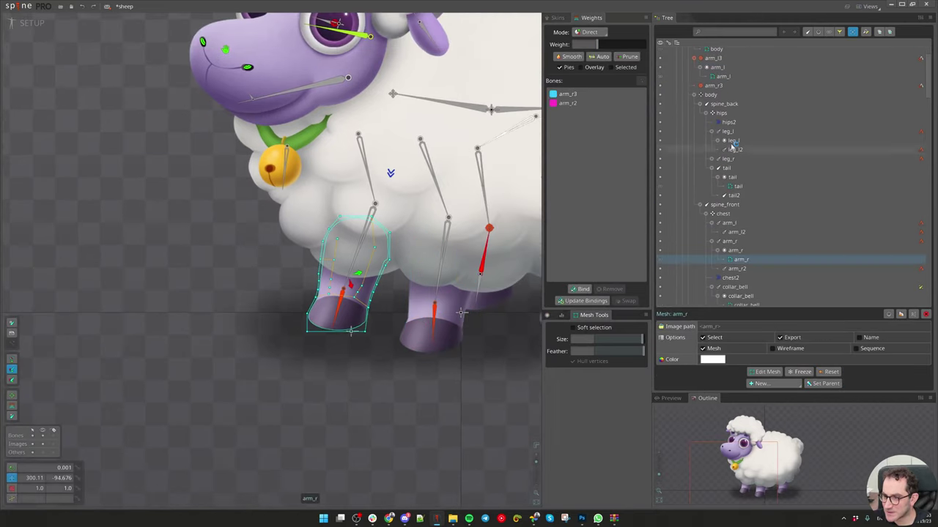
pyautogui.click(736, 251)
pyautogui.press('p')
pyautogui.click(337, 312)
# Step: Reparent the leg_l mesh to the rf_leg bone by moving its current slot
pyautogui.moveTo(465, 347); pyautogui.dragTo(216, 366)
pyautogui.click(345, 313)
pyautogui.press('p')
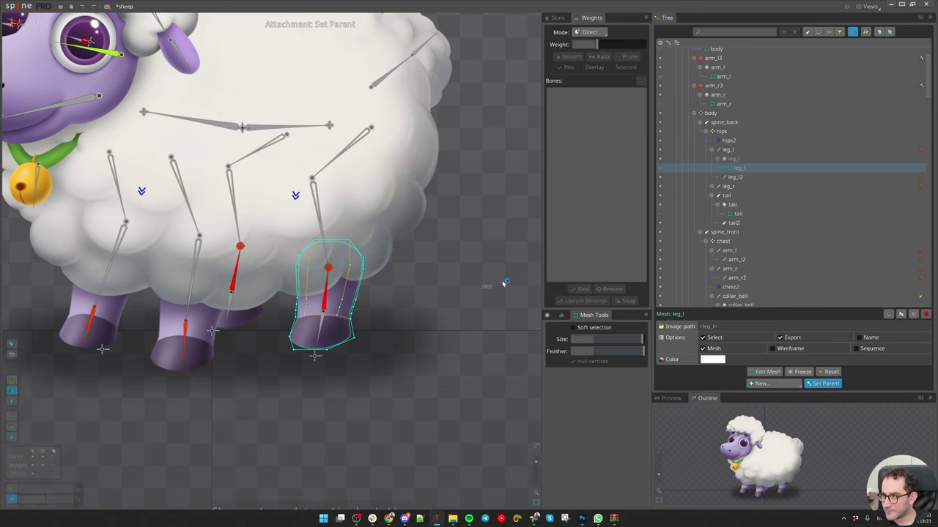
pyautogui.click(212, 331)
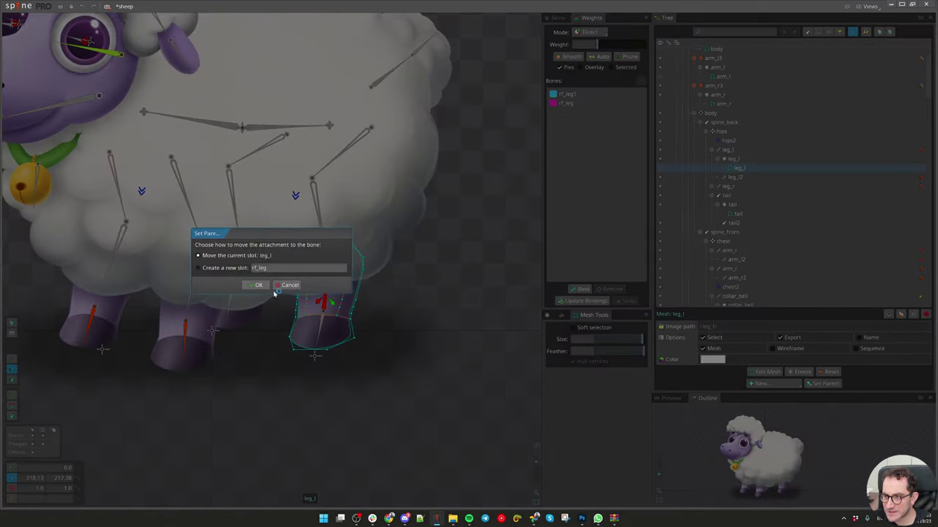
pyautogui.click(256, 286)
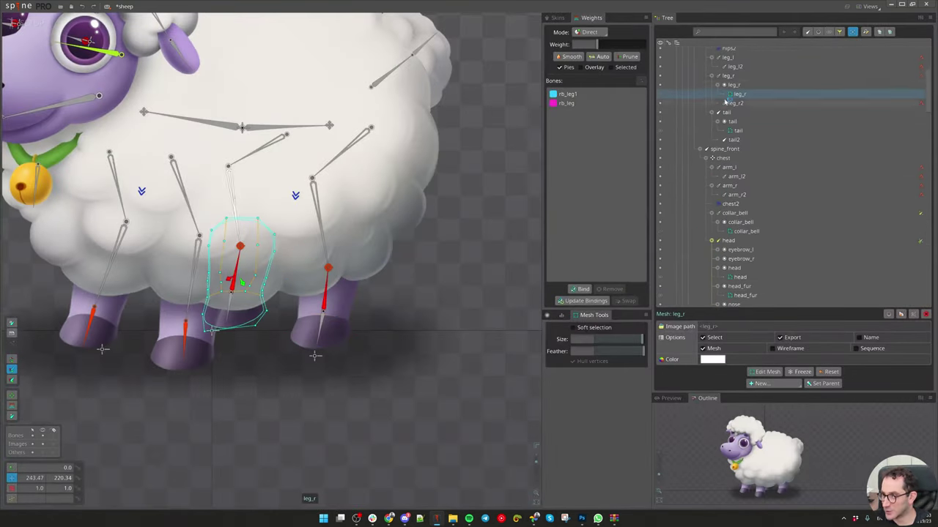
# Step: Set the rb_leg bone as the parent of the leg_r slot
pyautogui.click(743, 87)
pyautogui.press('p')
pyautogui.click(234, 277)
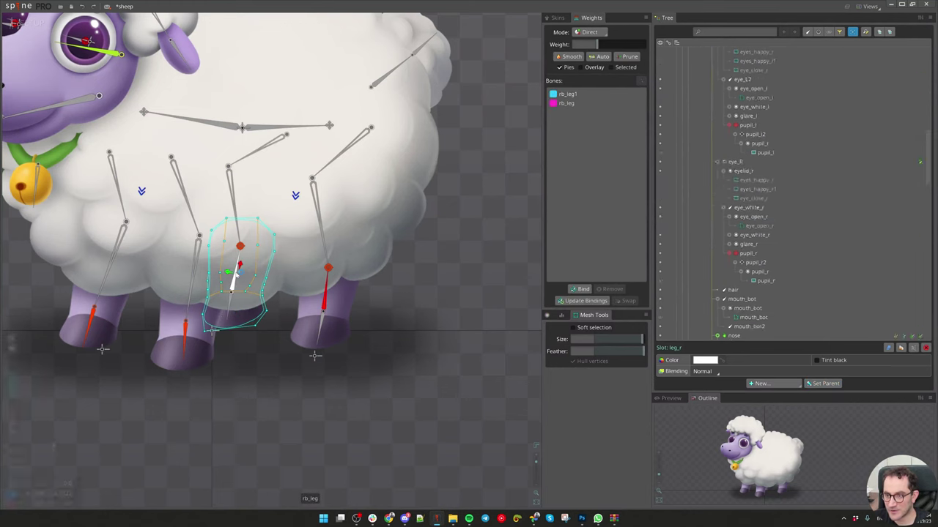
pyautogui.scroll(-3, 254, 366)
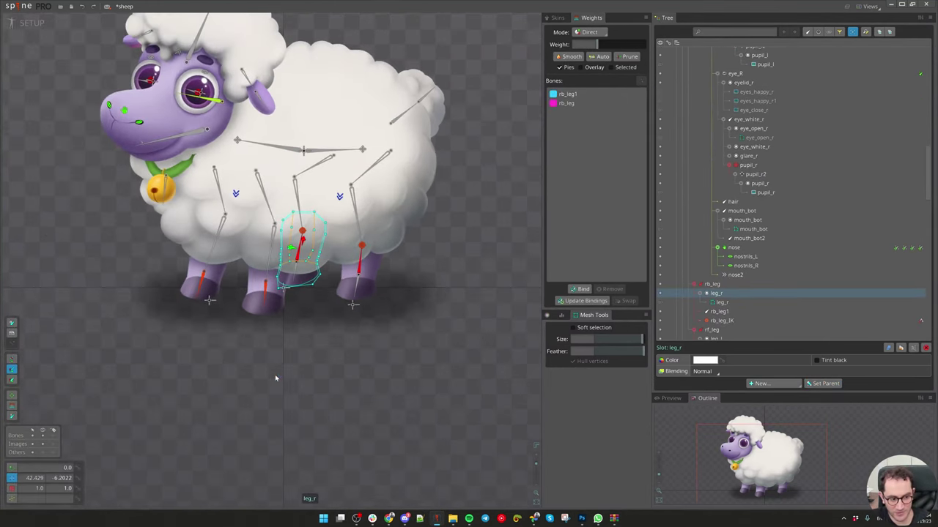
pyautogui.moveTo(276, 366); pyautogui.dragTo(265, 400)
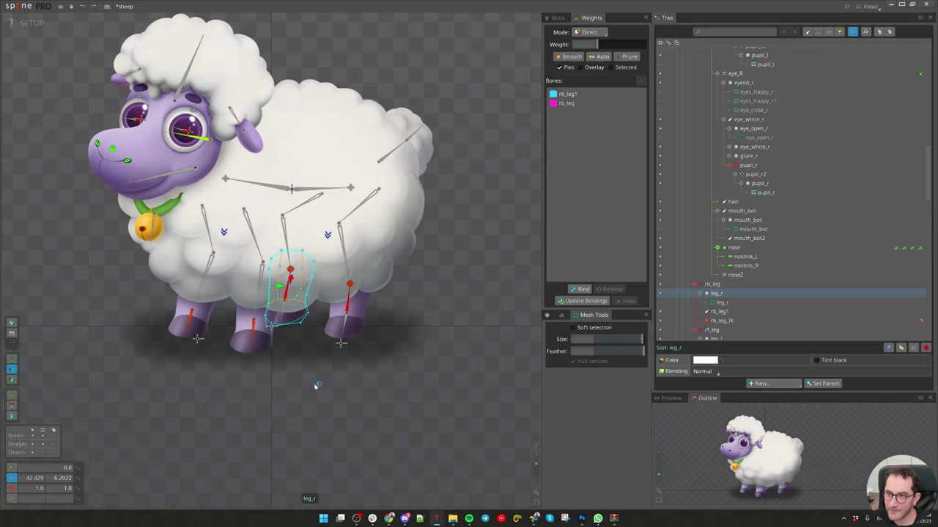
# Step: Return to animate mode, limit the ghosting to the selected item, save the project, and scrub back to frame 0 with rb_leg selected
pyautogui.moveTo(315, 386); pyautogui.dragTo(359, 395)
pyautogui.click(24, 26)
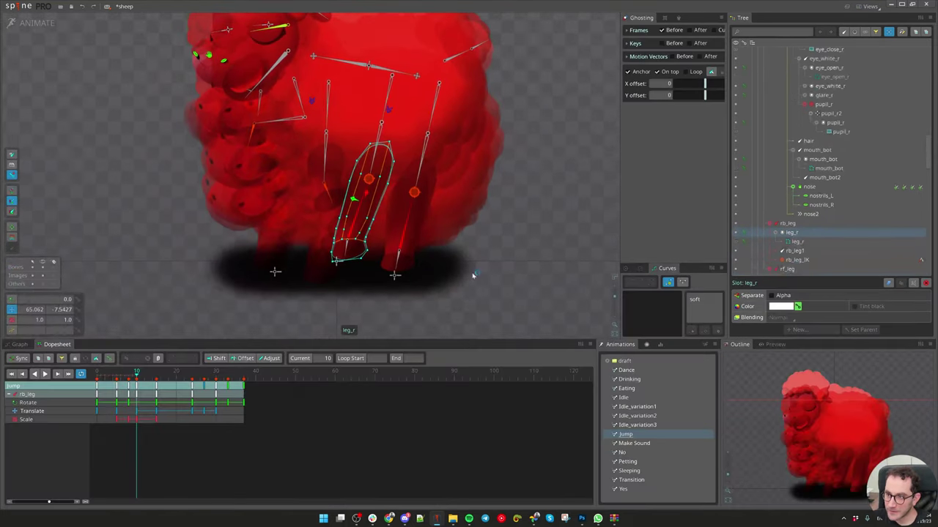
pyautogui.click(713, 72)
pyautogui.moveTo(550, 182); pyautogui.dragTo(514, 228)
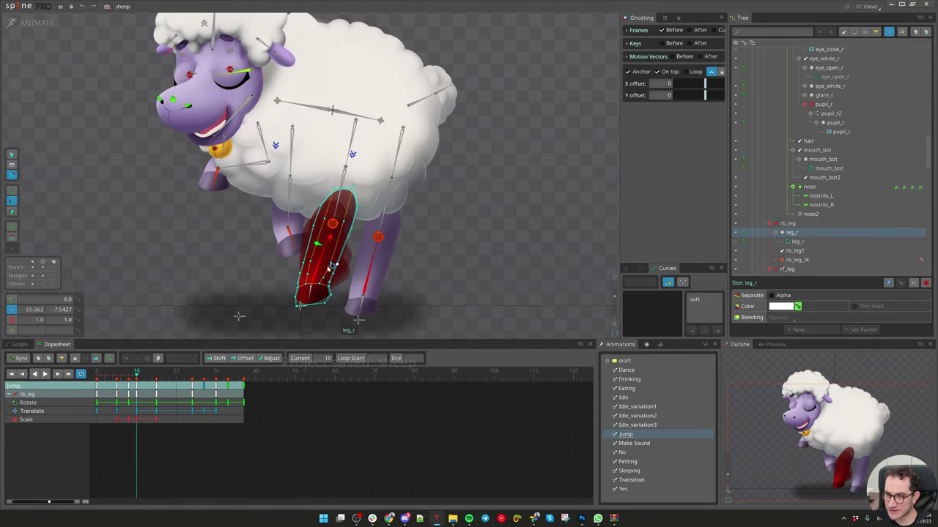
pyautogui.click(318, 269)
pyautogui.hotkey('ctrl', 's')
pyautogui.click(318, 268)
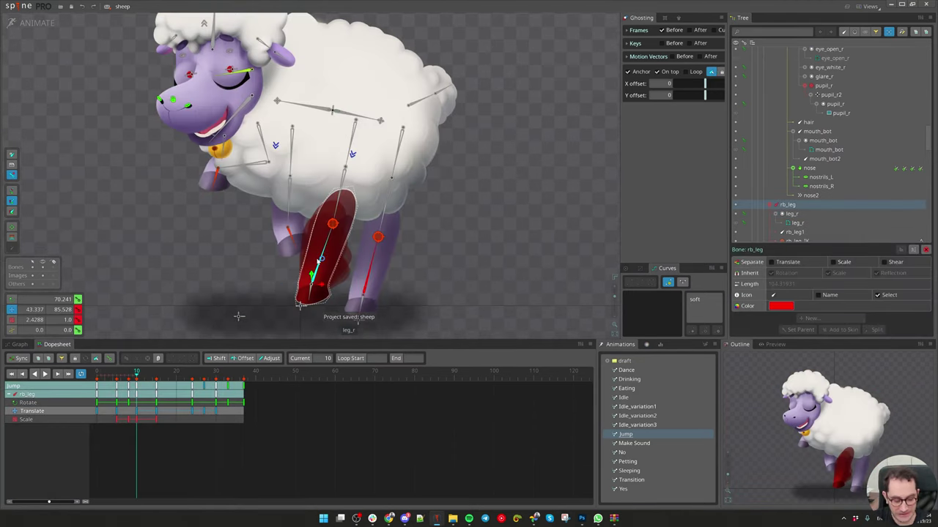
pyautogui.moveTo(127, 374); pyautogui.dragTo(82, 380)
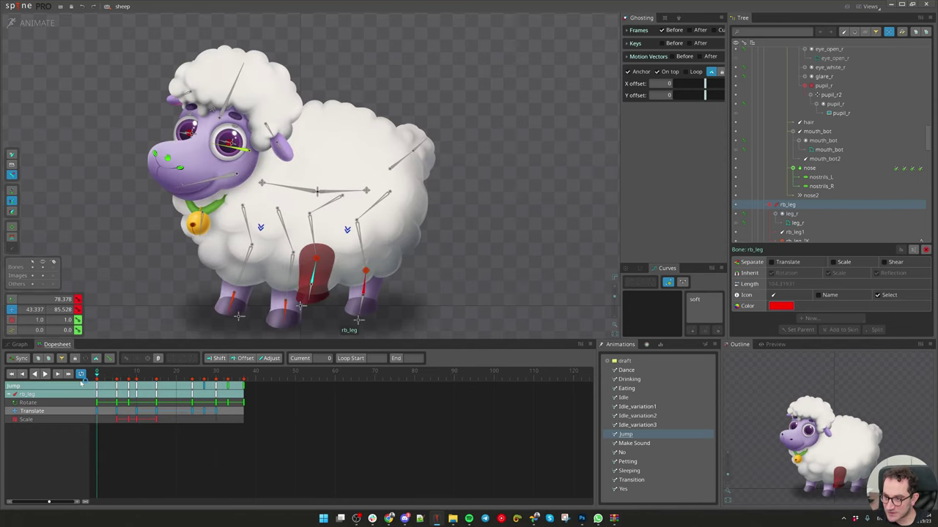
# Step: Check the ghost trail of arm_l3 through the jump and rotate the bone to about -84° at frame 12
pyautogui.click(286, 308)
pyautogui.press('space')
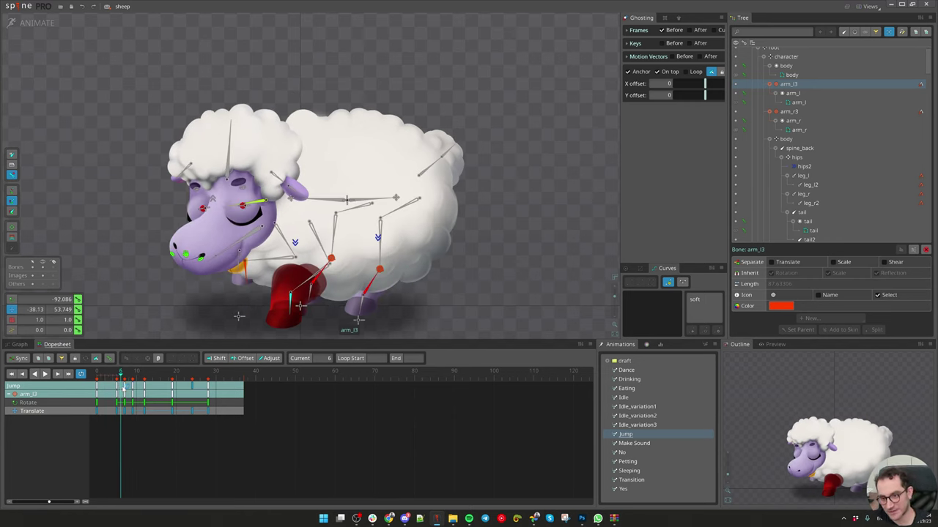
pyautogui.moveTo(124, 389); pyautogui.dragTo(118, 389)
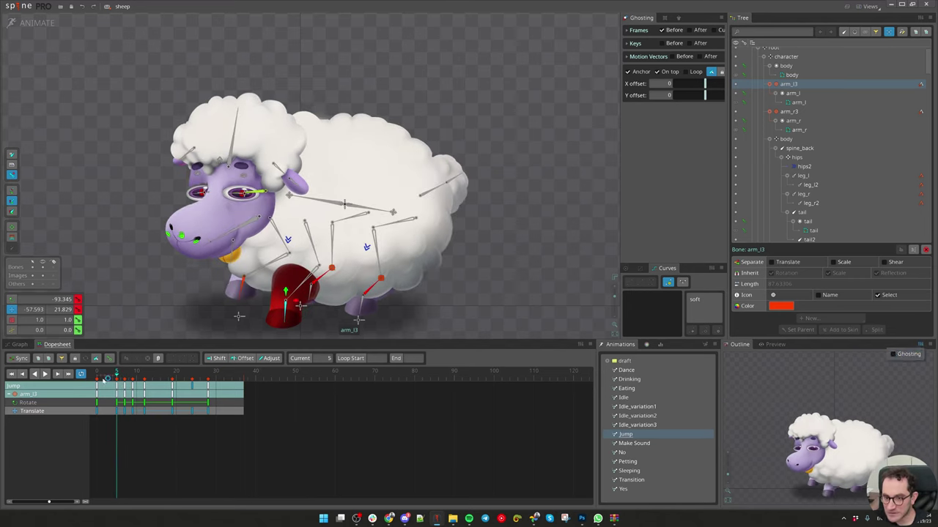
pyautogui.moveTo(104, 380); pyautogui.dragTo(138, 376)
pyautogui.moveTo(146, 375)
pyautogui.mouseDown()
pyautogui.moveTo(174, 376)
pyautogui.moveTo(144, 375)
pyautogui.mouseUp()
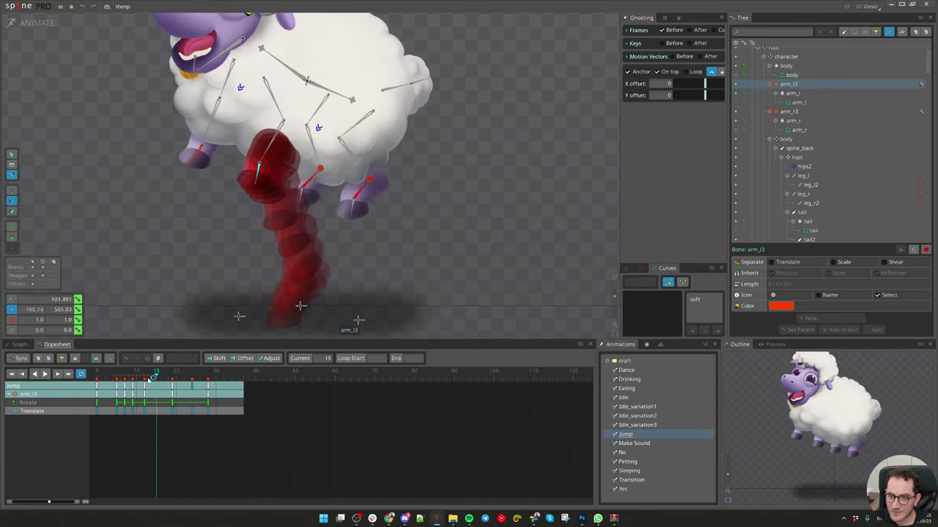
pyautogui.moveTo(471, 313); pyautogui.dragTo(478, 268)
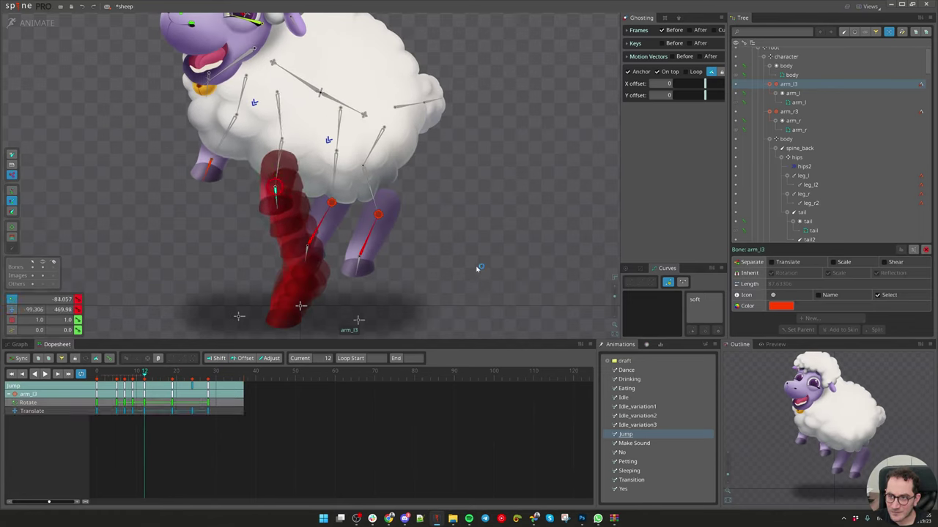
# Step: Move the arm_l3 bone at frame 19 to about X -211.74, Y 635.32
pyautogui.moveTo(157, 375); pyautogui.dragTo(174, 376)
pyautogui.press('v')
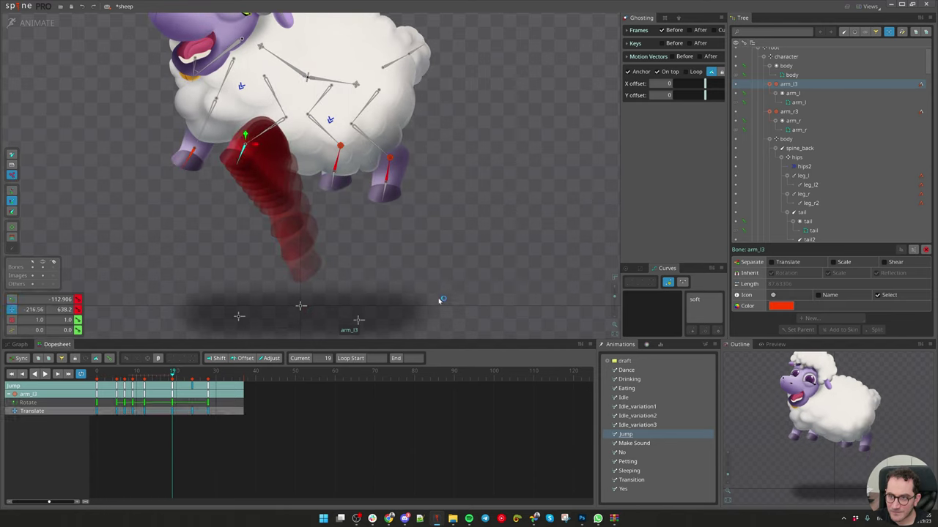
pyautogui.moveTo(440, 301); pyautogui.dragTo(404, 288)
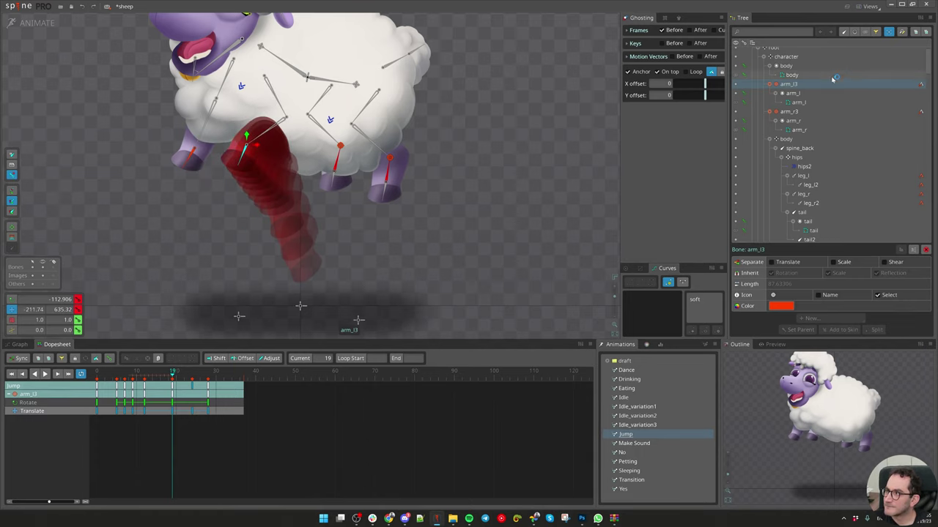
# Step: In setup mode, move the arm_l slot above arm_r in the skeleton's slot order
pyautogui.click(793, 93)
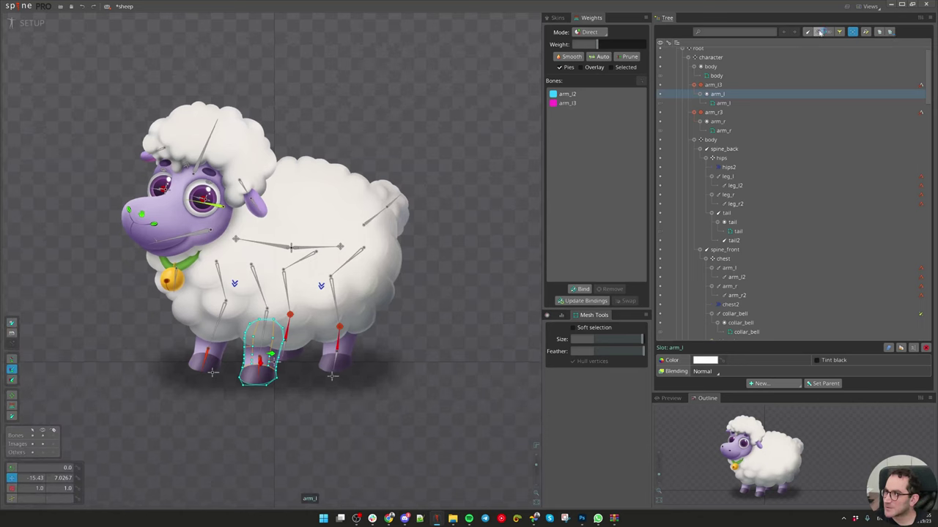
pyautogui.click(819, 33)
pyautogui.click(721, 272)
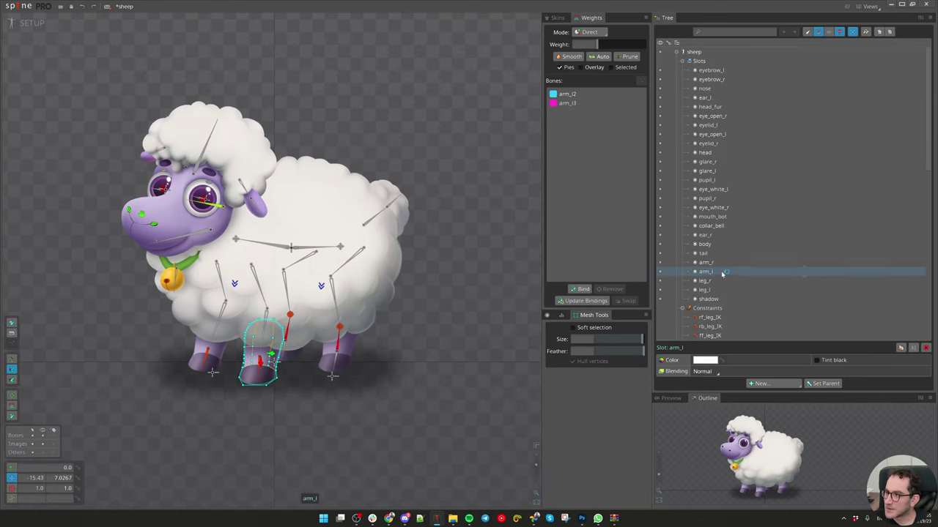
pyautogui.moveTo(721, 271); pyautogui.dragTo(726, 260)
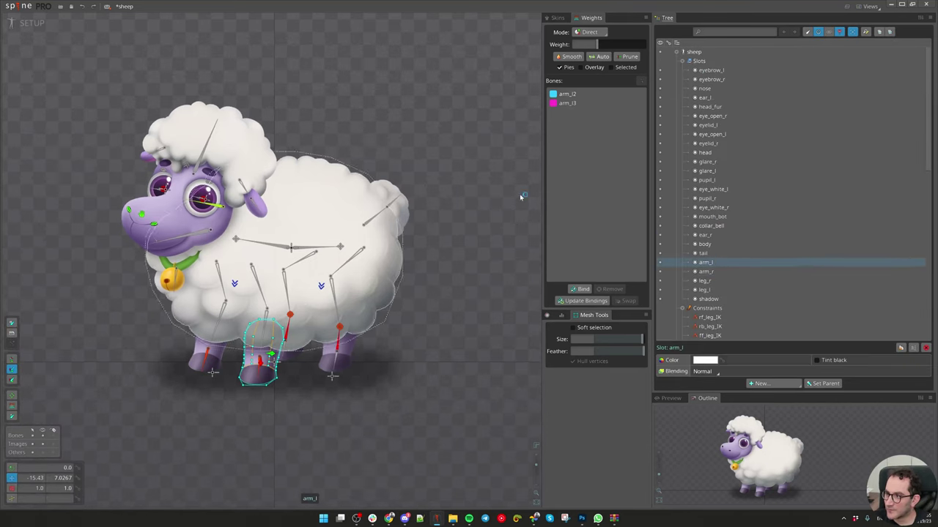
# Step: Return to animate mode and move the arm_l3 bone at frame 19 to about X -289.67, Y 591.86
pyautogui.click(37, 28)
pyautogui.press('space')
pyautogui.click(247, 153)
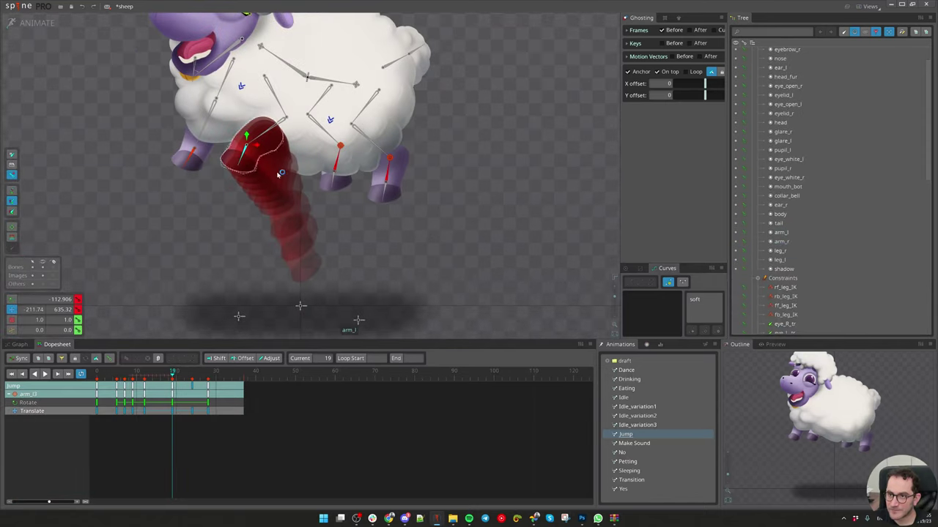
pyautogui.moveTo(164, 378)
pyautogui.mouseDown()
pyautogui.moveTo(181, 377)
pyautogui.moveTo(172, 378)
pyautogui.mouseUp()
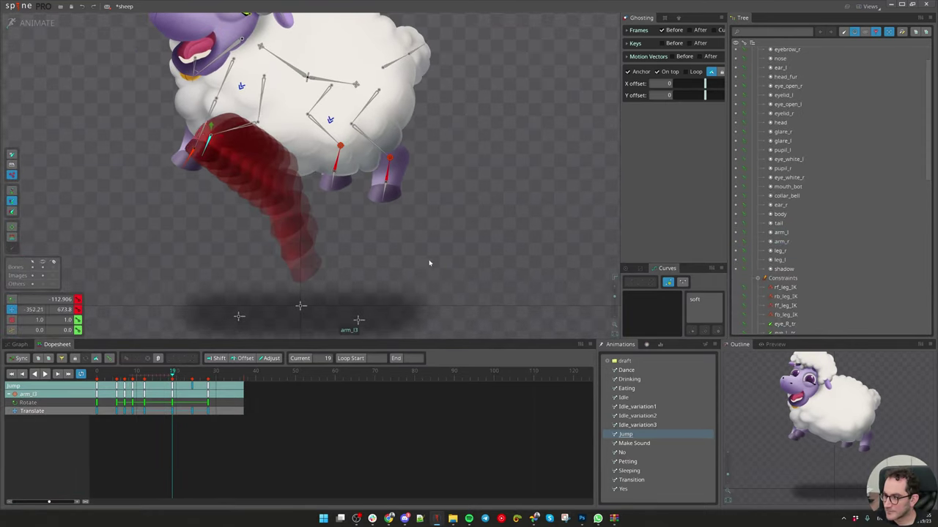
pyautogui.moveTo(429, 263); pyautogui.dragTo(446, 283)
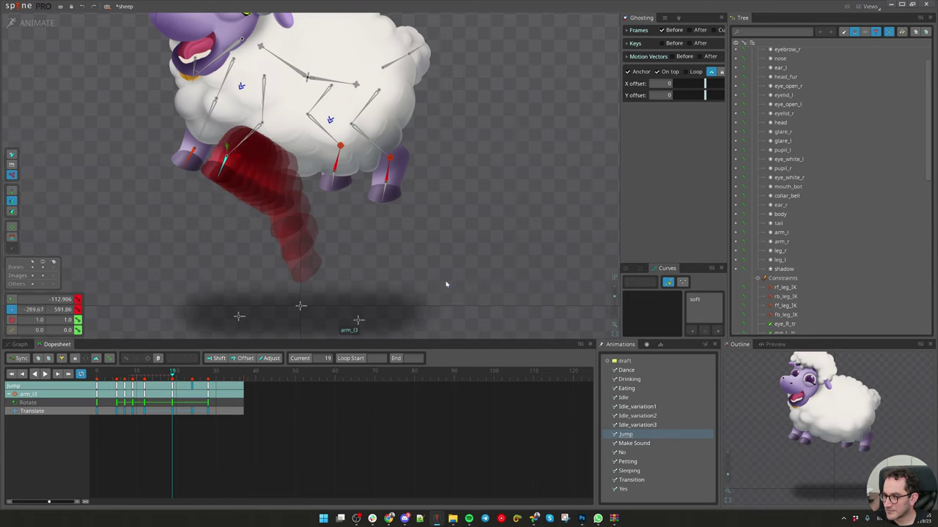
# Step: Move arm_l3 to about X -180.62, Y 575.75 at frame 15 and X -228.41, Y 619.48 at frame 17
pyautogui.moveTo(180, 376); pyautogui.dragTo(160, 377)
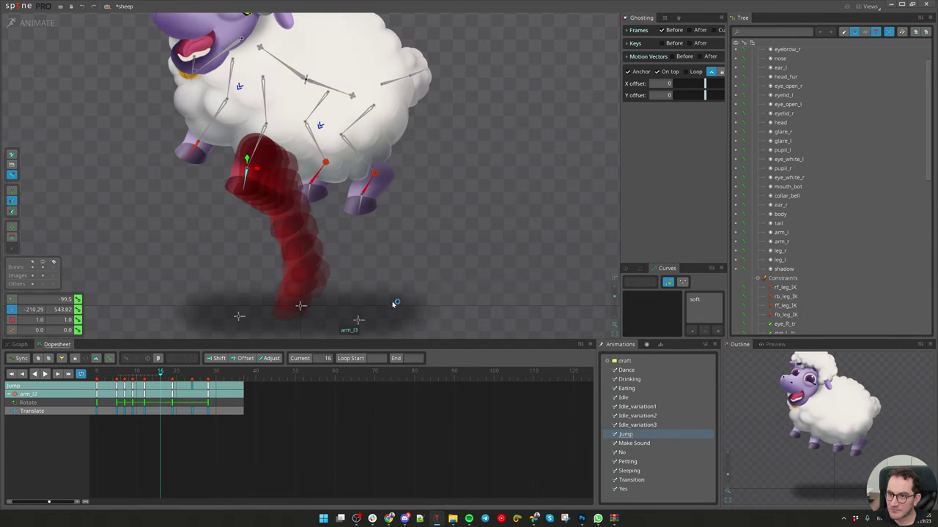
pyautogui.press('Left')
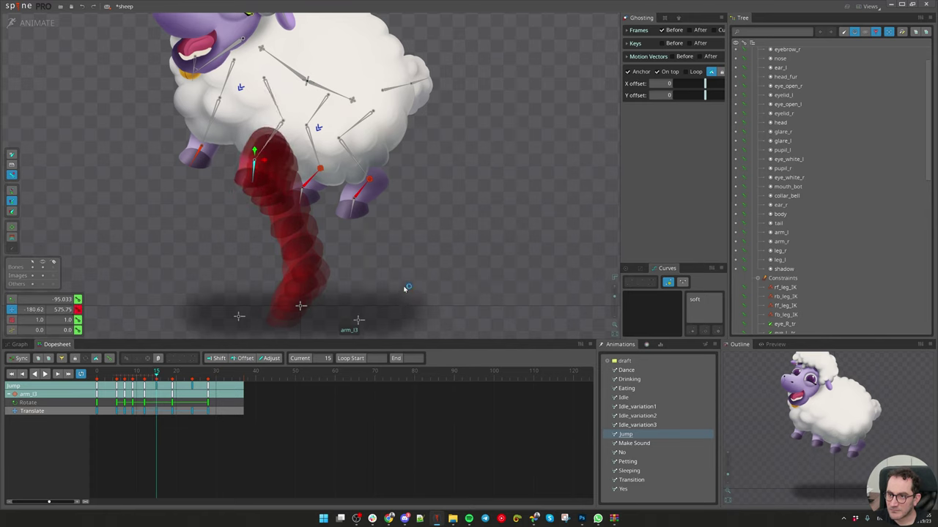
pyautogui.press('Right')
pyautogui.press('Right')
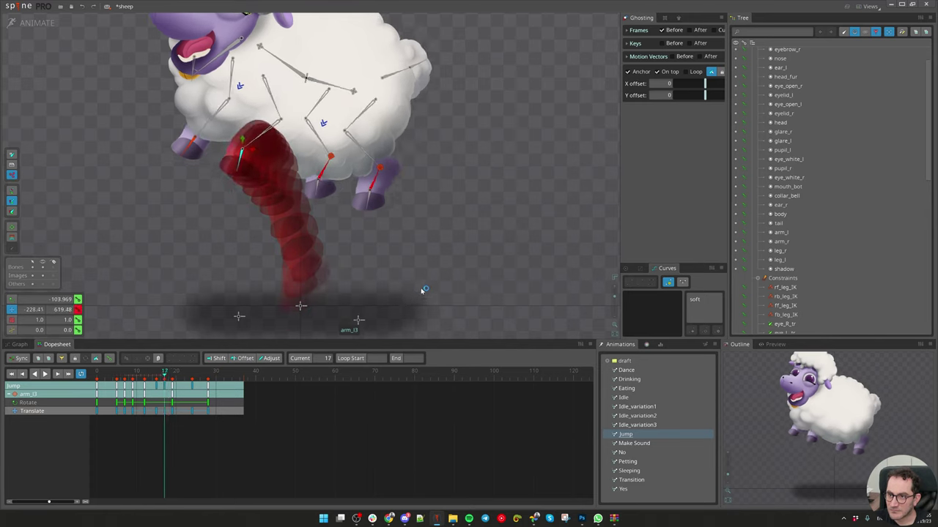
# Step: Check the arm_l3 trail up to frame 24, and move the bone at frame 21 to about X -291.2, Y 551.61
pyautogui.press('Right')
pyautogui.press('Right')
pyautogui.press('Right')
pyautogui.press('Right')
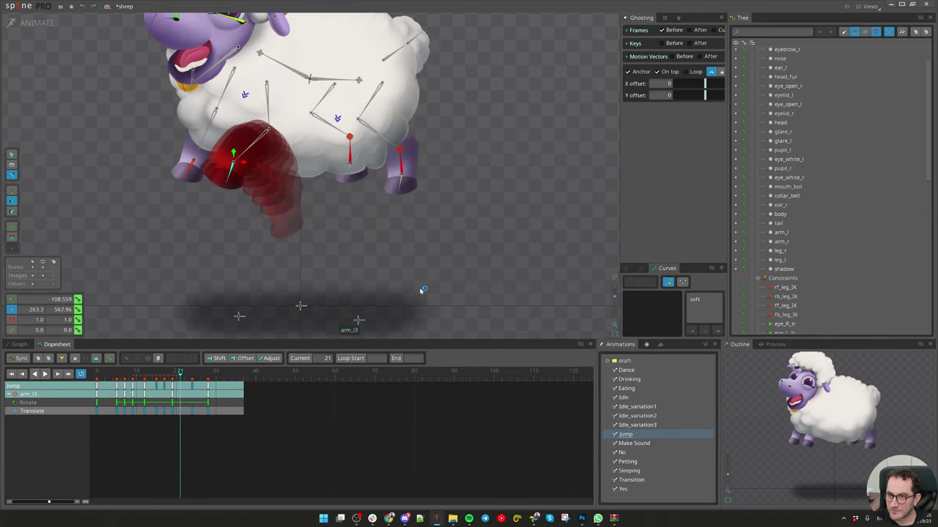
pyautogui.press('Right')
pyautogui.moveTo(180, 376); pyautogui.dragTo(193, 376)
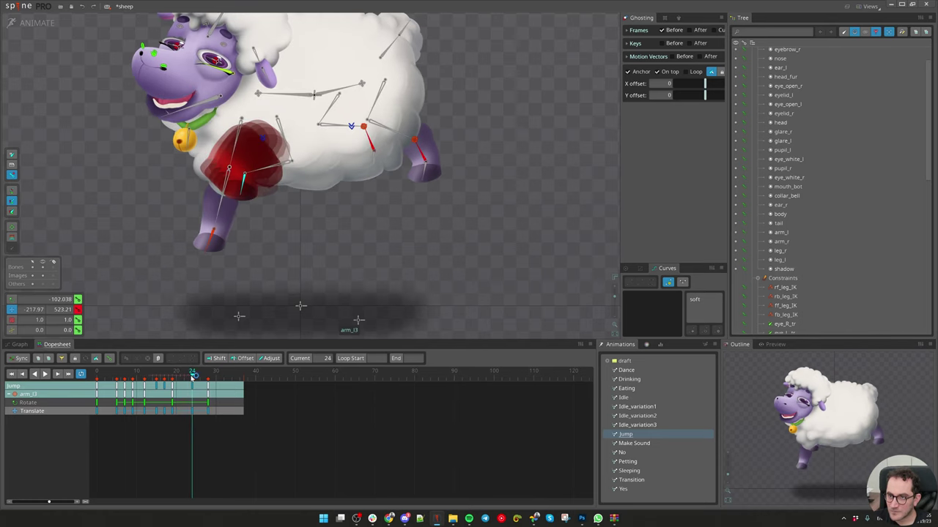
pyautogui.press('Left')
pyautogui.press('Left')
pyautogui.press('Left')
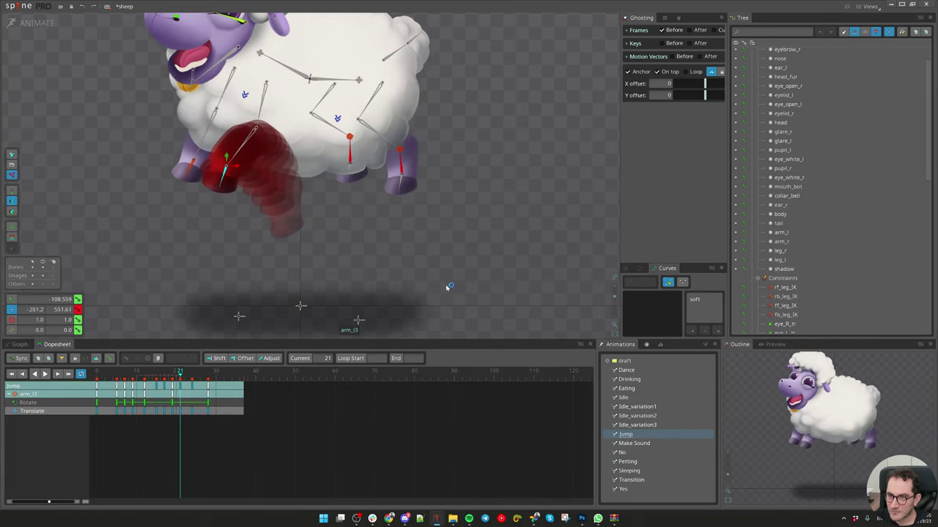
# Step: Move arm_l3 to about X -211.24, Y 493.38 at frame 24 and X -141.15, Y 294.17 at frame 26
pyautogui.moveTo(184, 381); pyautogui.dragTo(194, 376)
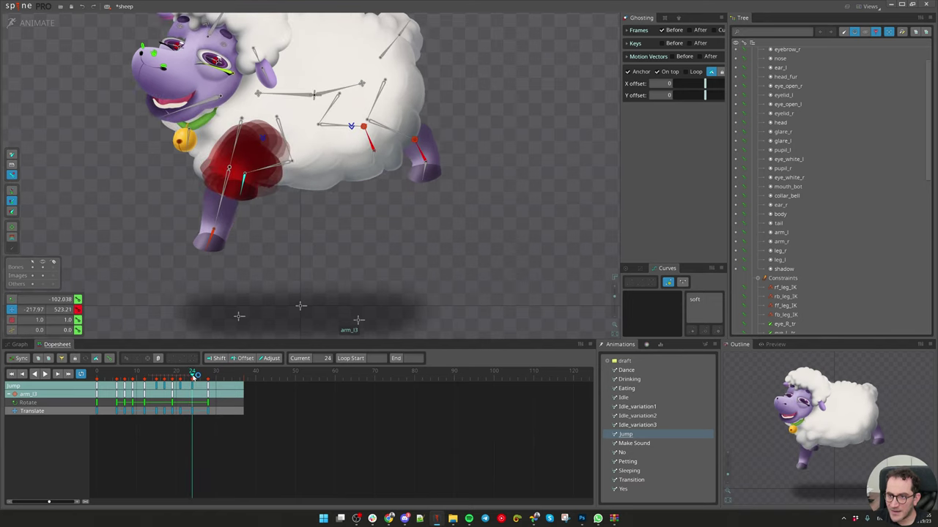
pyautogui.moveTo(400, 291); pyautogui.dragTo(403, 298)
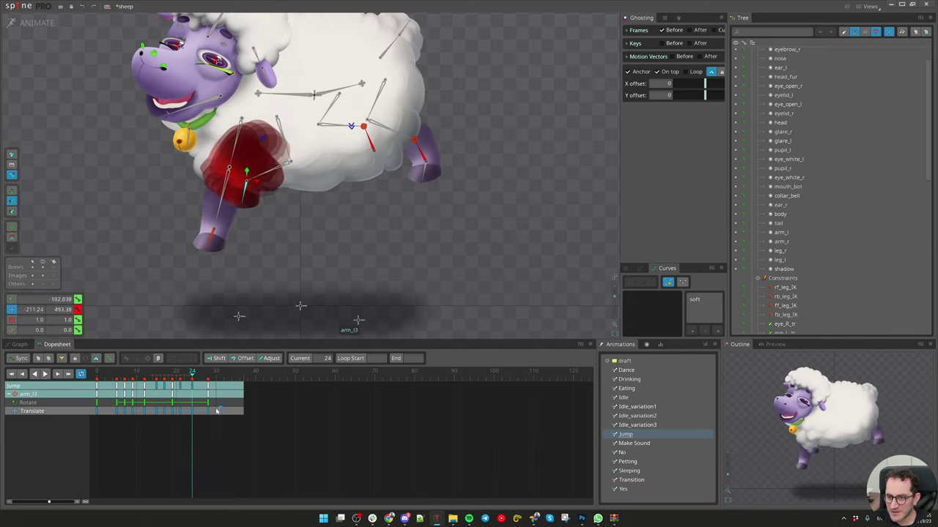
pyautogui.moveTo(192, 376); pyautogui.dragTo(203, 377)
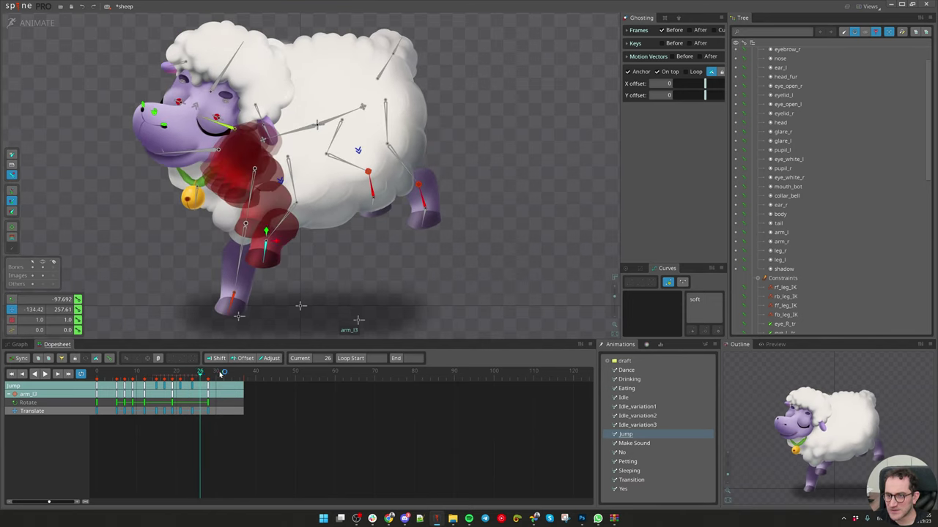
pyautogui.moveTo(415, 304); pyautogui.dragTo(411, 293)
# Step: At frame 25, move arm_l3 to about X -181.0, Y 432.26 and rotate it to about -122.58°
pyautogui.click(194, 376)
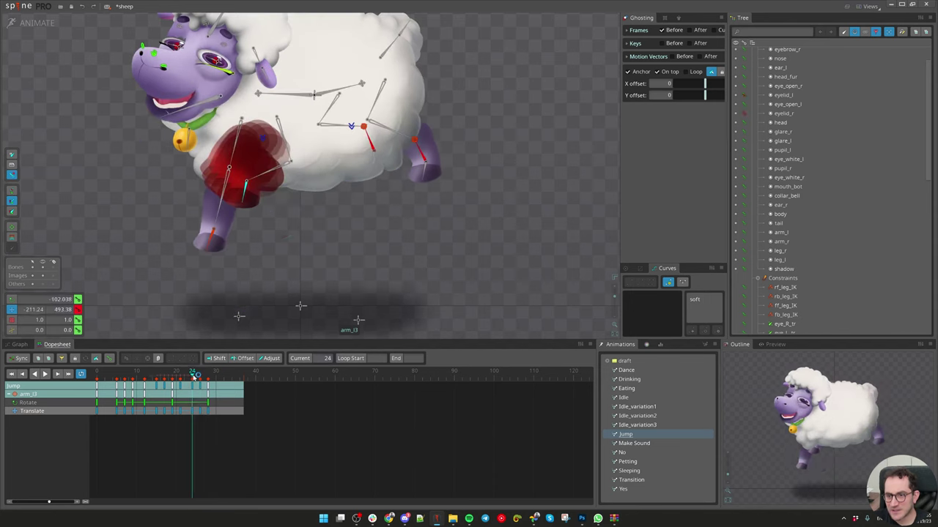
pyautogui.moveTo(194, 376); pyautogui.dragTo(195, 376)
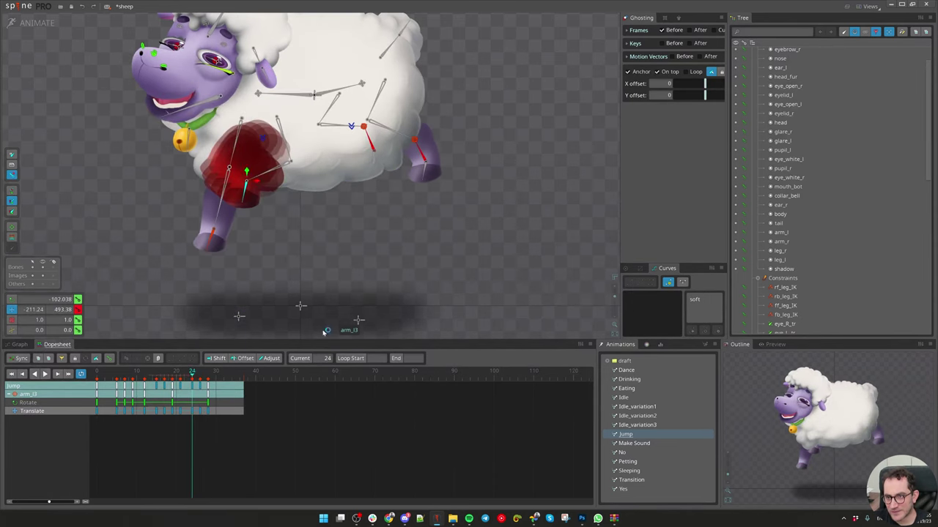
pyautogui.moveTo(425, 304); pyautogui.dragTo(425, 295)
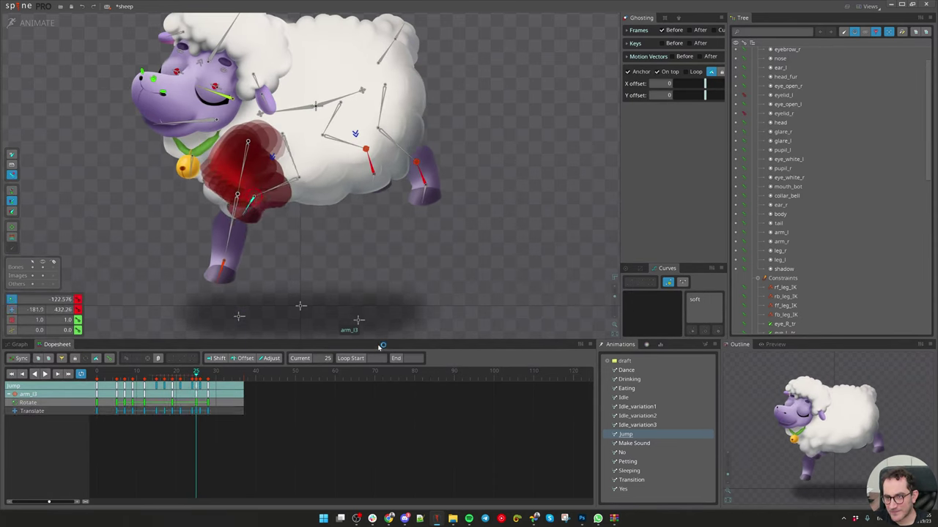
# Step: Copy arm_l3's rotation key from frame 19 to frame 24, and check the trail at frames 25 and 26
pyautogui.press('Left')
pyautogui.moveTo(168, 408); pyautogui.dragTo(193, 403)
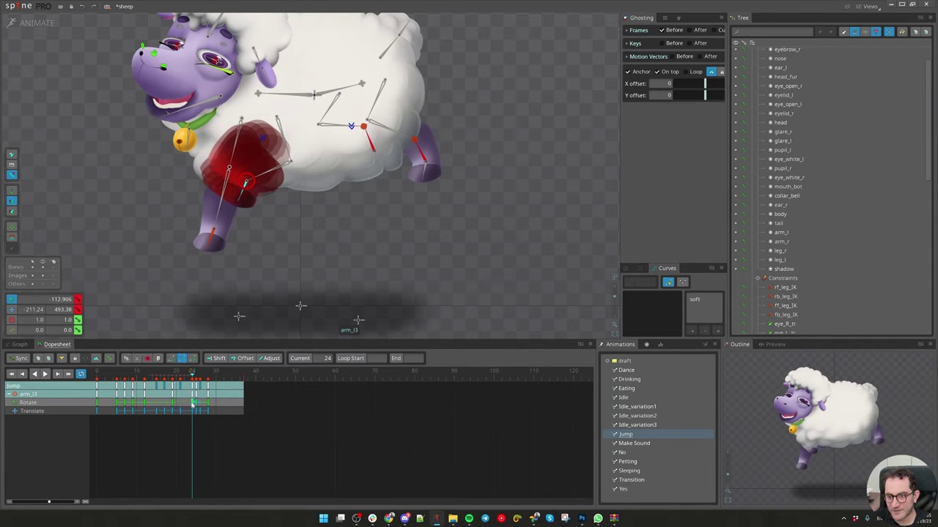
pyautogui.press('.')
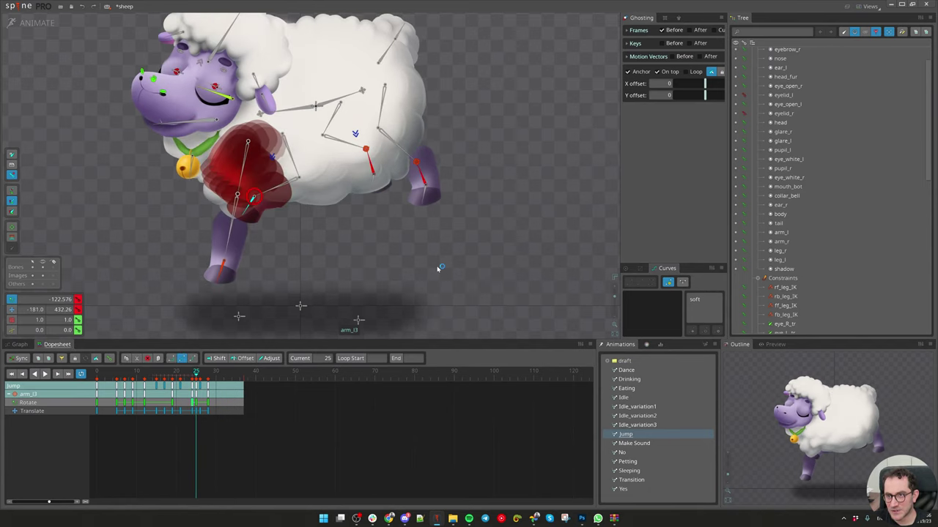
pyautogui.press('.')
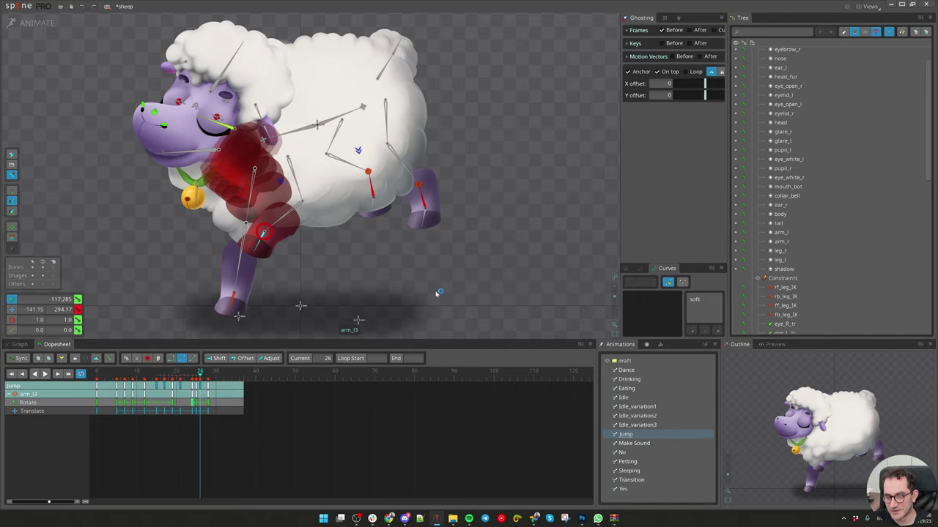
# Step: Try rotating arm_l3 to about -129.7° at frame 26, and move its frame 28 keys onto frame 26
pyautogui.moveTo(438, 292); pyautogui.dragTo(424, 328)
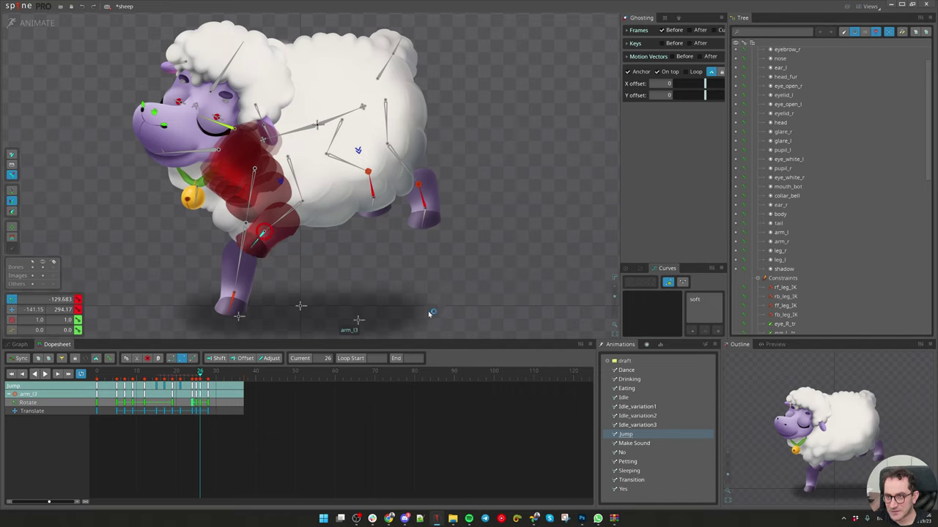
pyautogui.press('.')
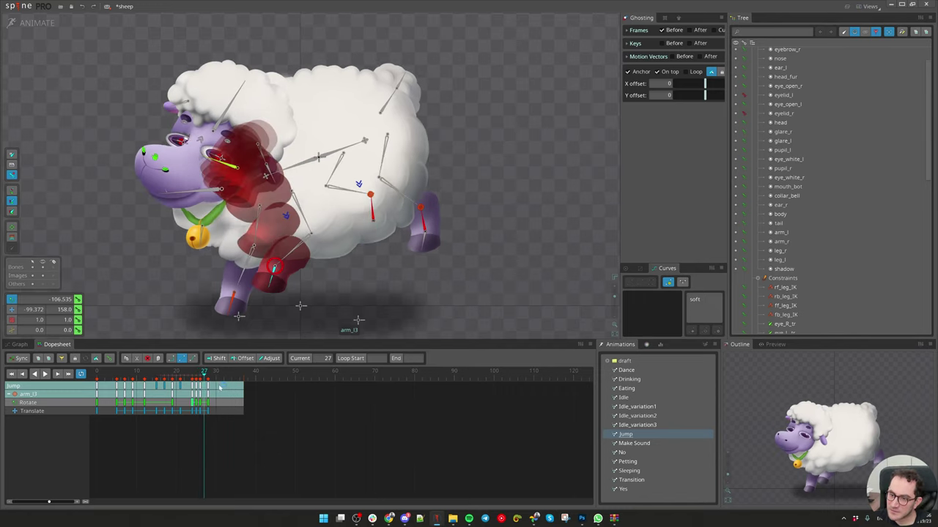
pyautogui.moveTo(205, 371); pyautogui.dragTo(198, 375)
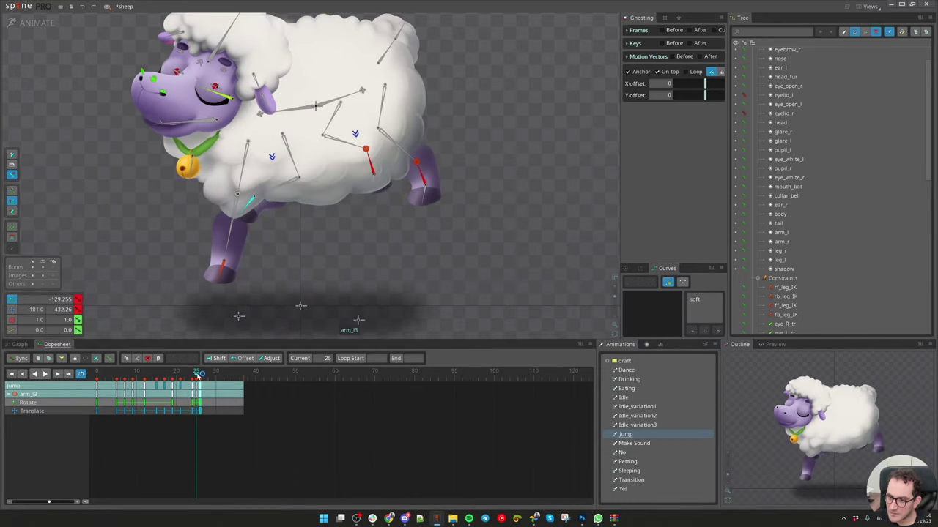
# Step: At frame 25, lower the arm_l3 bone to about Y 329 and rotate it to about -99.85°
pyautogui.press('v')
pyautogui.moveTo(439, 294); pyautogui.dragTo(463, 217)
pyautogui.press('c')
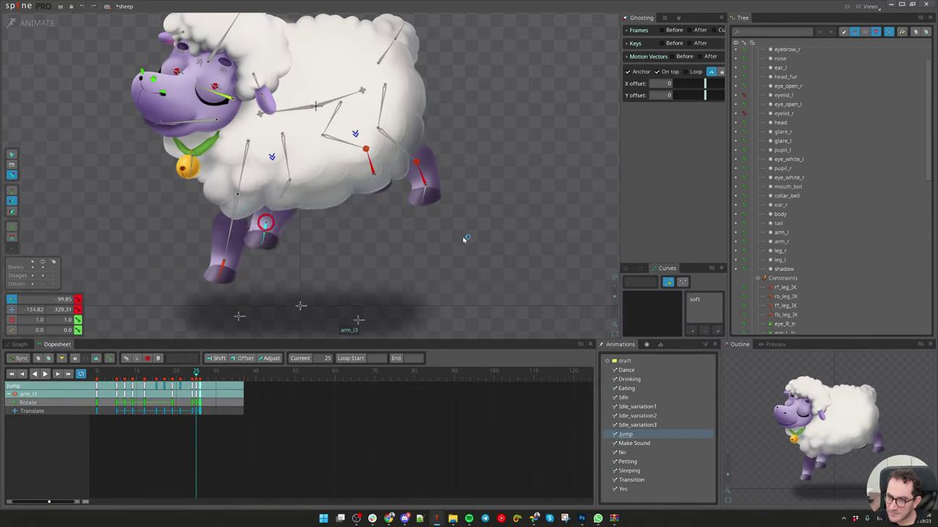
# Step: Turn on ghosting and reposition arm_l3 at frame 24 to about -168, 411
pyautogui.hotkey('ctrl', 'g')
pyautogui.press('a')
pyautogui.press('a')
pyautogui.press('f')
pyautogui.press('v')
pyautogui.moveTo(450, 264); pyautogui.dragTo(460, 285)
pyautogui.press('a')
pyautogui.press('a')
pyautogui.press('f')
pyautogui.press('f')
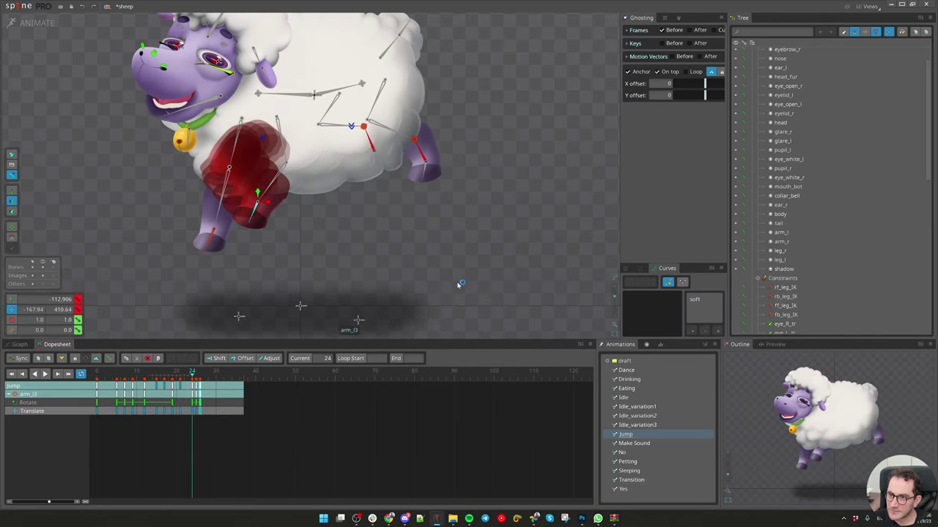
# Step: Nudge arm_l3 at frame 25 against the frame 26 landing pose and play back the jump
pyautogui.press('Right')
pyautogui.moveTo(458, 285); pyautogui.dragTo(461, 297)
pyautogui.press('f')
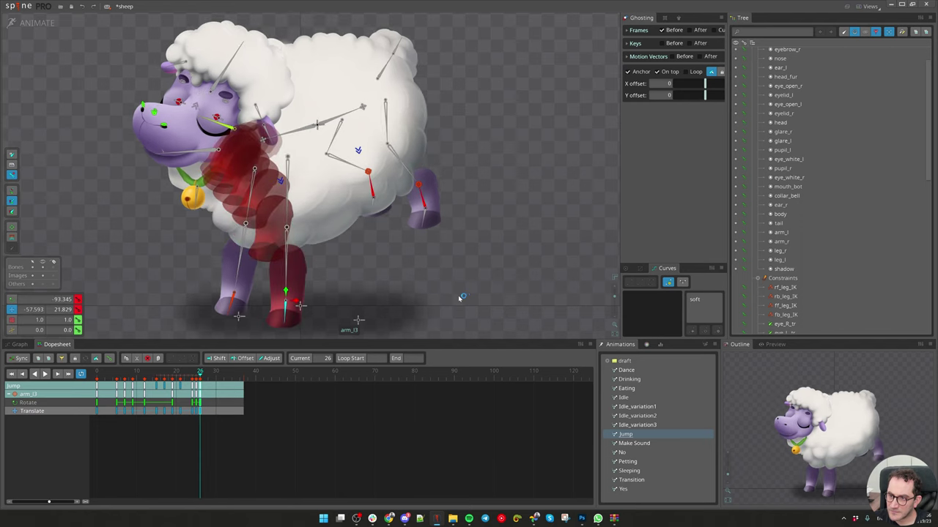
pyautogui.click(192, 410)
pyautogui.press('space')
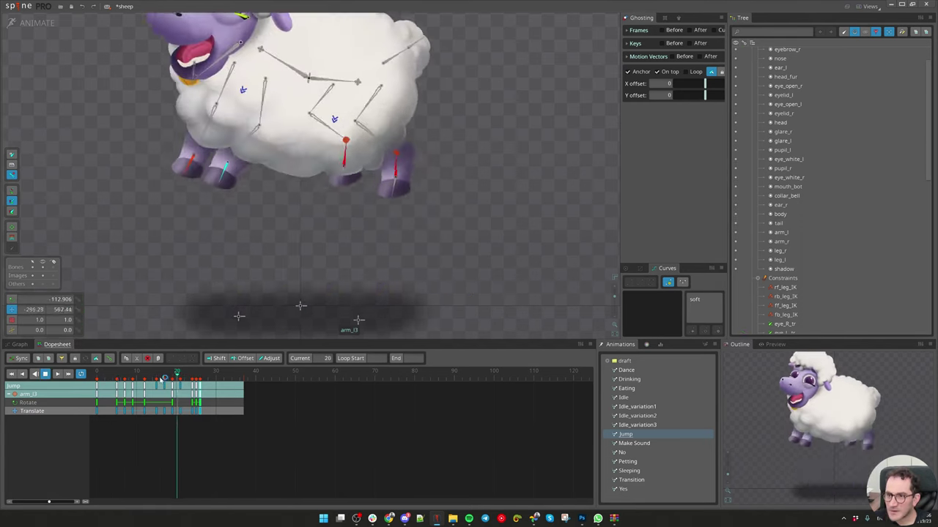
pyautogui.press('space')
# Step: Show the ghosted trail again and delete arm_l3's translate key at frame 17
pyautogui.hotkey('ctrl', 'g')
pyautogui.moveTo(144, 374); pyautogui.dragTo(165, 370)
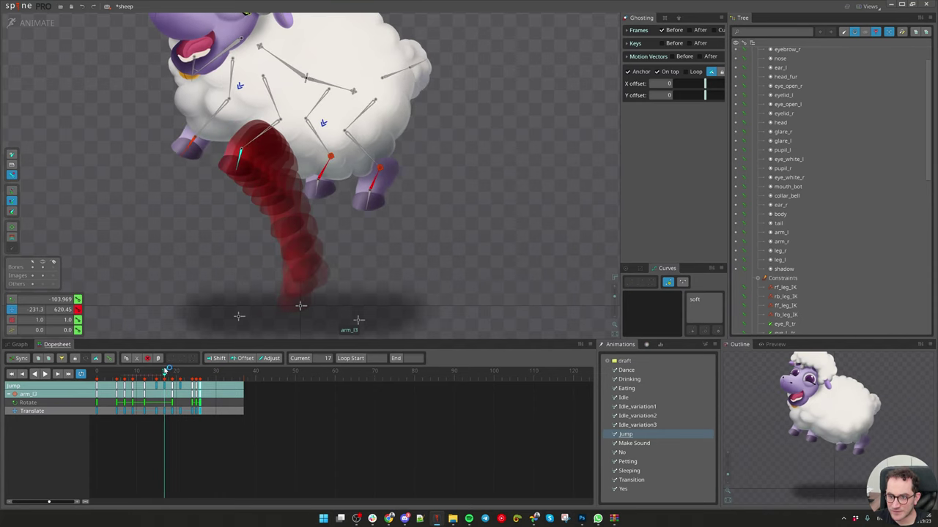
pyautogui.click(165, 413)
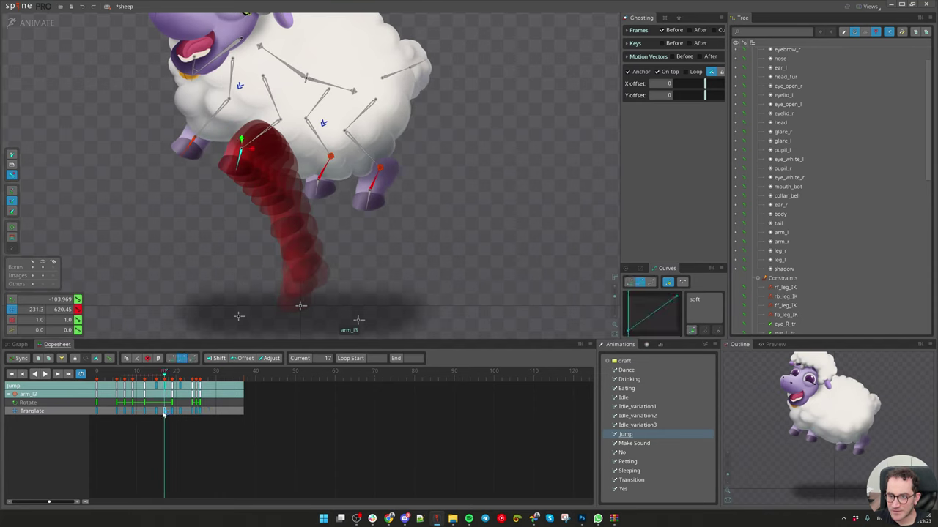
pyautogui.press('Delete')
# Step: Reposition arm_l3 frame by frame from frame 17 to 21 so its ghosted trail forms a smooth arc
pyautogui.click(170, 373)
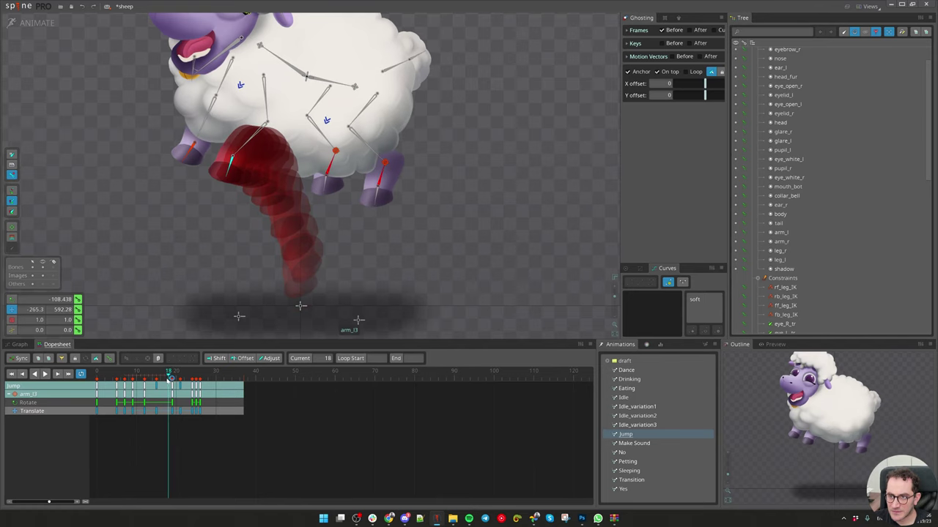
pyautogui.click(165, 374)
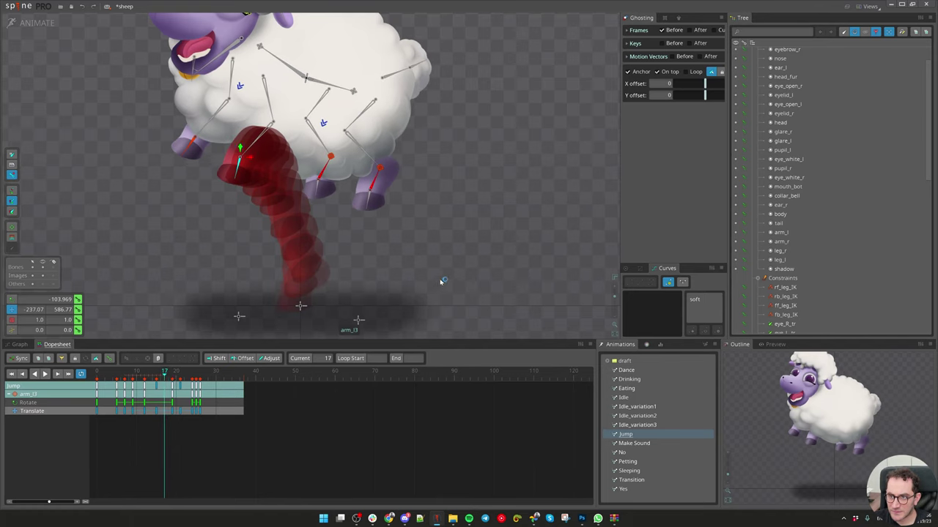
pyautogui.press('Right')
pyautogui.press('Right')
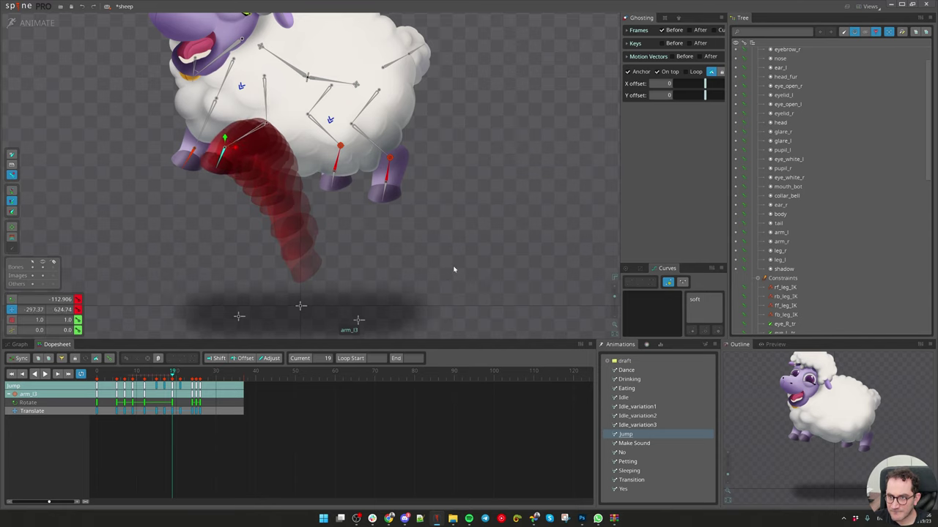
pyautogui.hotkey('alt', 'Right')
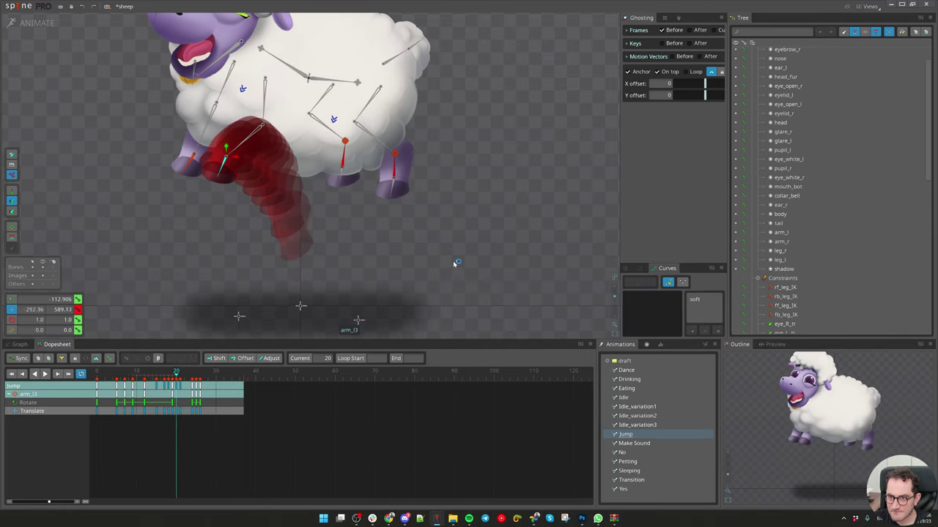
pyautogui.hotkey('alt', 'Right')
pyautogui.hotkey('alt', 'Right')
pyautogui.hotkey('alt', 'Right')
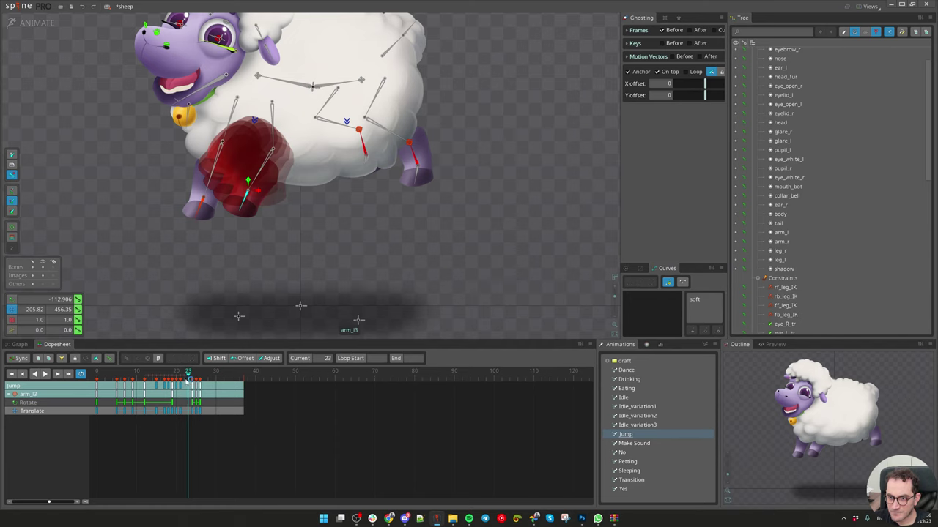
# Step: Play back the jump, then check arm_l3's arc over frames 16 to 22 and nudge it to about Y 604.5 at frame 20
pyautogui.press('space')
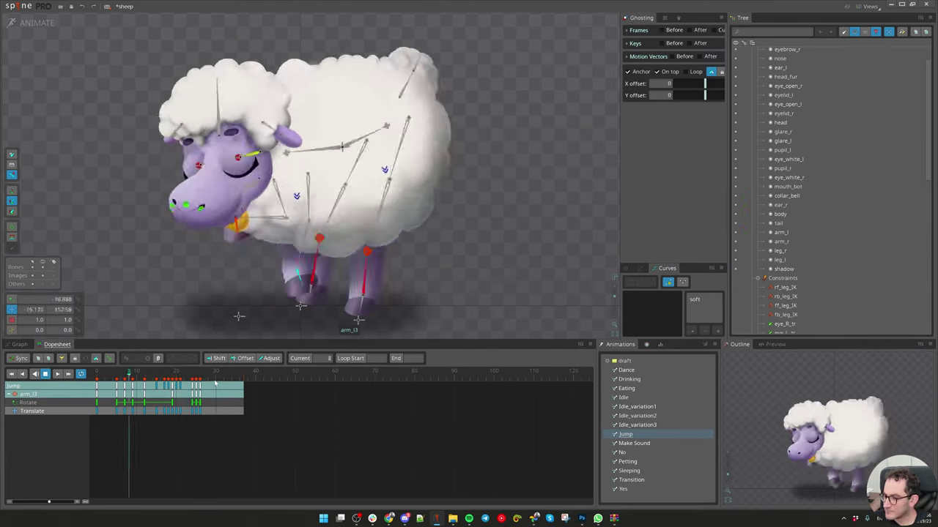
pyautogui.press('space')
pyautogui.moveTo(143, 376)
pyautogui.mouseDown()
pyautogui.moveTo(178, 375)
pyautogui.moveTo(160, 375)
pyautogui.mouseUp()
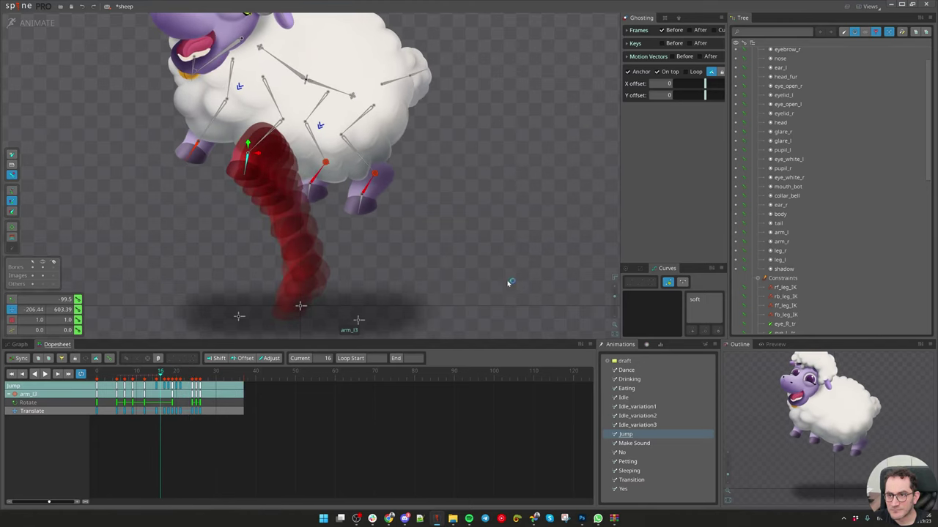
pyautogui.press('.')
pyautogui.press('.')
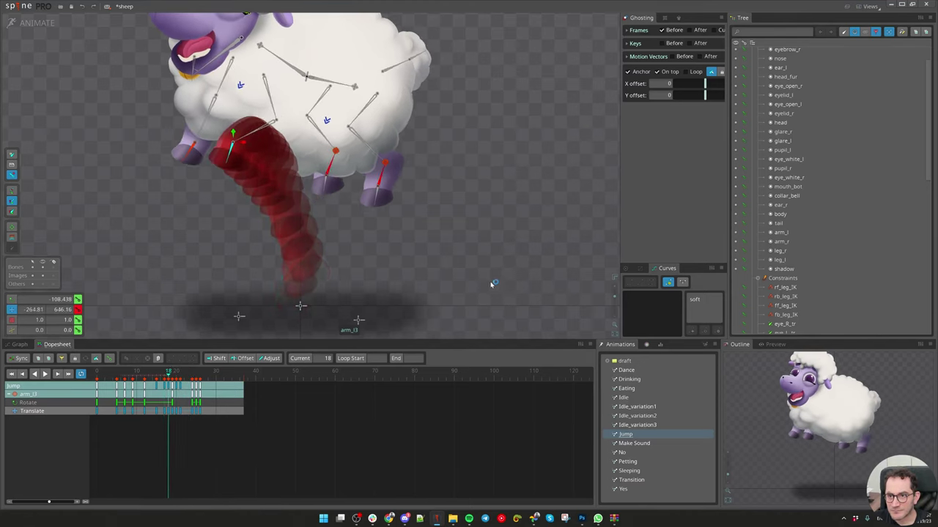
pyautogui.press('.')
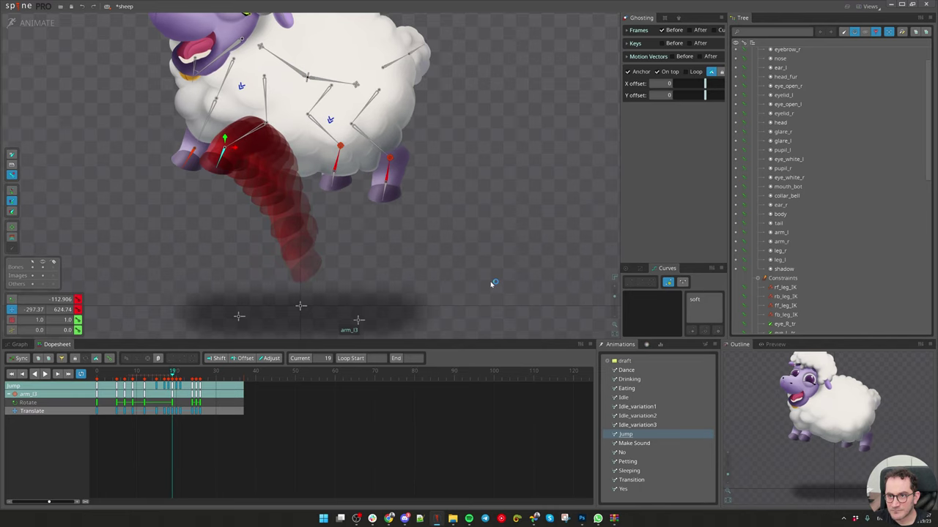
pyautogui.press('.')
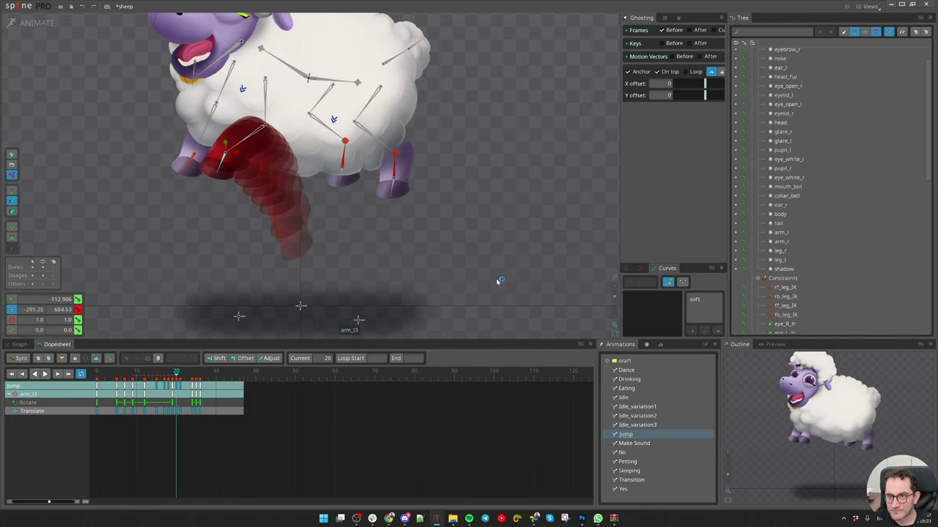
pyautogui.press('.')
pyautogui.press('.')
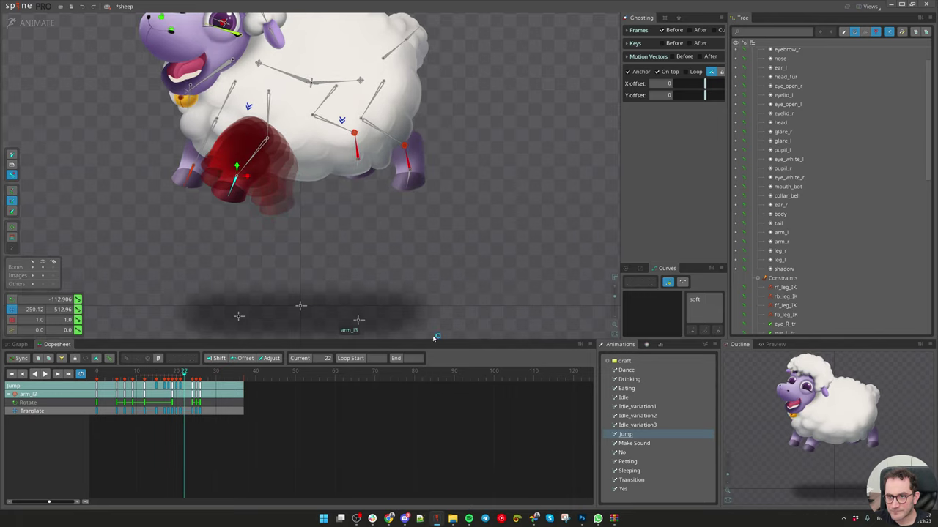
# Step: Lower and slightly rotate arm_r3 at frame 5, and move it to about -216, 122 at frame 6
pyautogui.press('d')
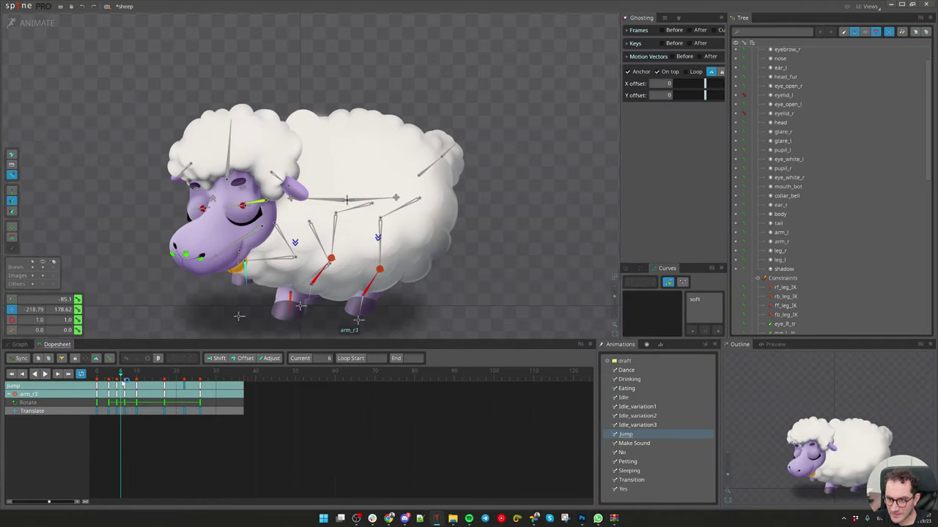
pyautogui.moveTo(126, 383); pyautogui.dragTo(118, 383)
pyautogui.moveTo(503, 293); pyautogui.dragTo(503, 310)
pyautogui.press('c')
pyautogui.press('Right')
pyautogui.press('v')
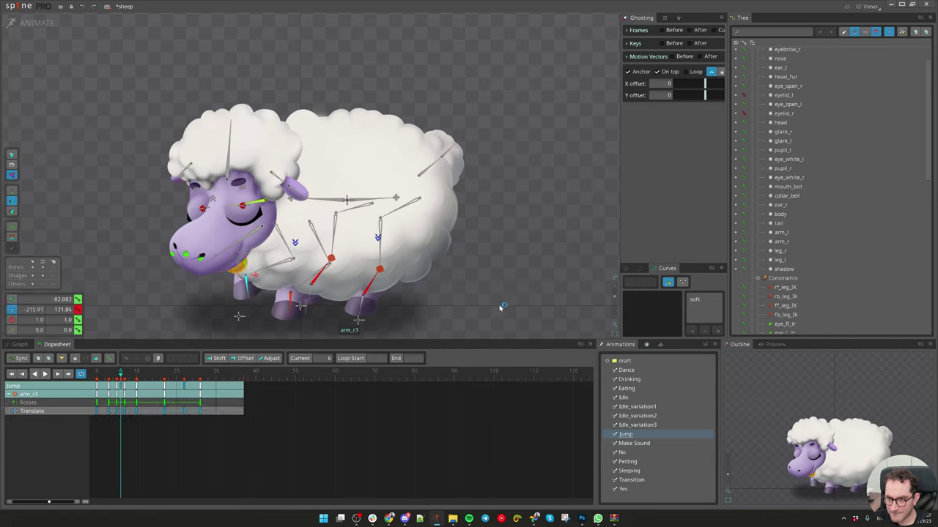
# Step: Rotate the arm_r3 hoof at frame 10 and check its motion through frame 13
pyautogui.press('Right')
pyautogui.press('Right')
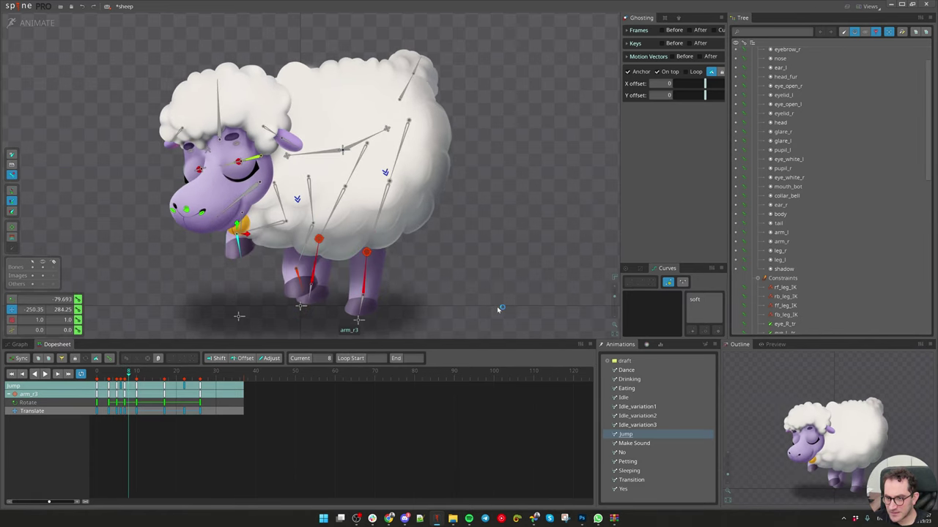
pyautogui.press('Right')
pyautogui.press('Right')
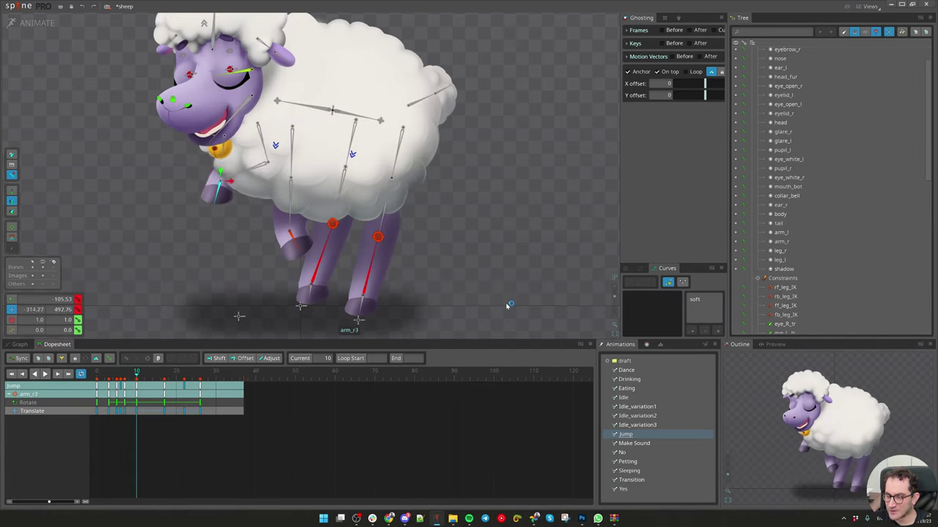
pyautogui.press('c')
pyautogui.moveTo(488, 301); pyautogui.dragTo(510, 250)
pyautogui.press('Right')
pyautogui.press('Right')
pyautogui.press('Right')
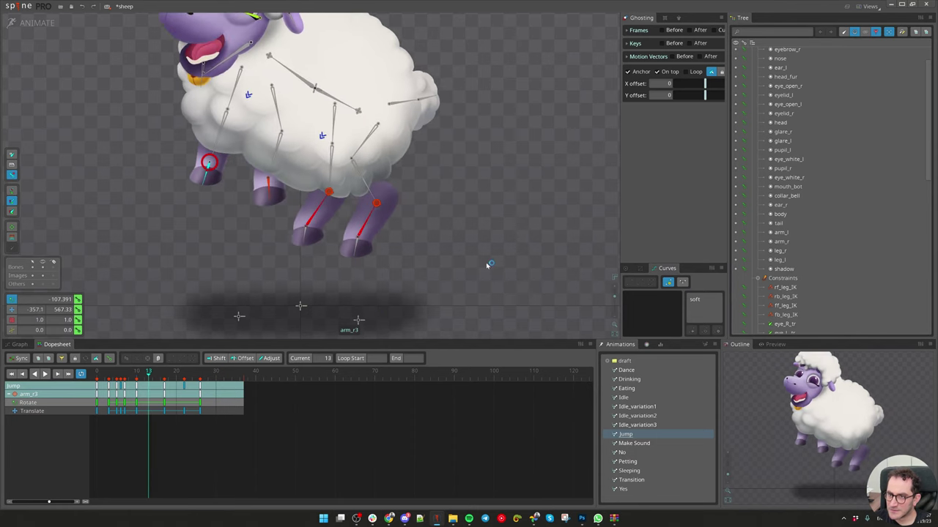
# Step: Turn on ghosting for arm_r3 and reposition the bone at frames 11 and 12 along its rising arc
pyautogui.hotkey('ctrl', 'g')
pyautogui.moveTo(98, 374); pyautogui.dragTo(138, 373)
pyautogui.press('Right')
pyautogui.press('Right')
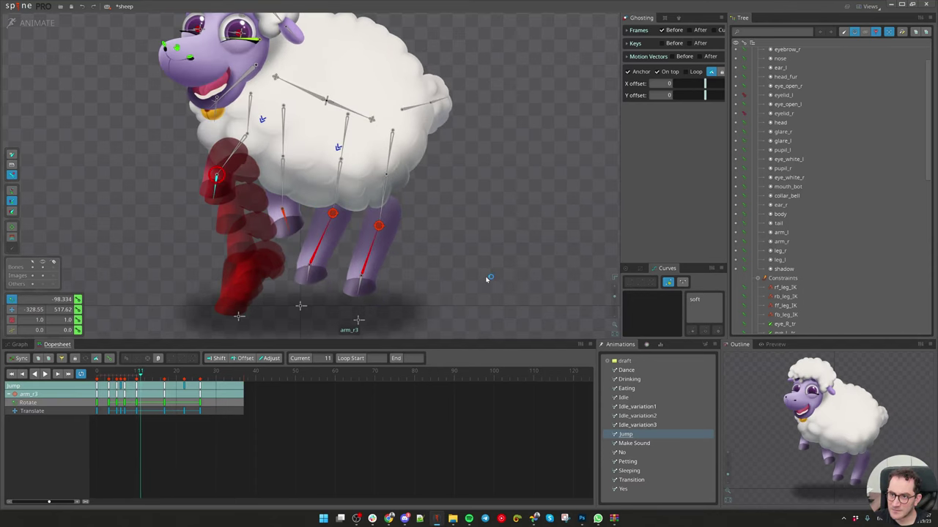
pyautogui.press('Right')
pyautogui.press('Right')
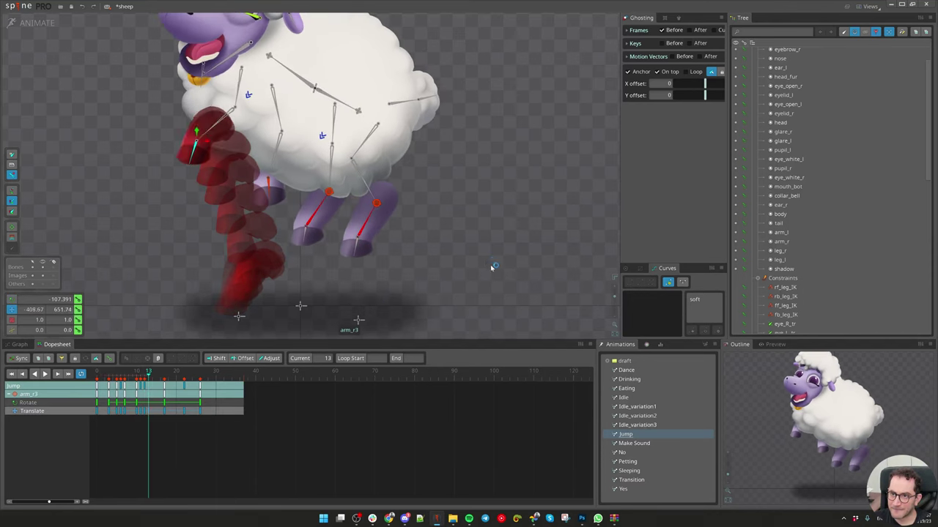
# Step: Reposition arm_r3 at frames 13 and 14, and raise it to about -483, 802 at frame 17
pyautogui.press('Right')
pyautogui.press('Right')
pyautogui.press('Right')
pyautogui.press('Right')
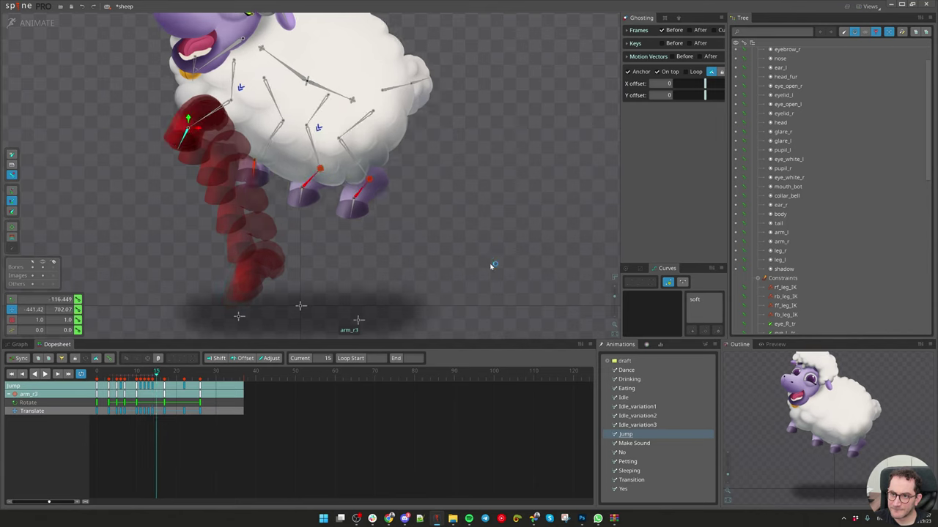
pyautogui.click(165, 375)
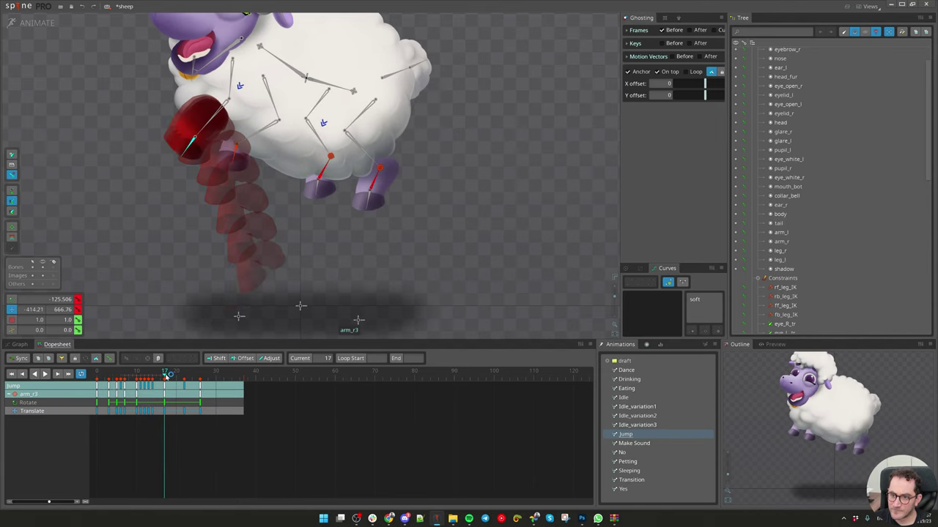
pyautogui.moveTo(412, 273); pyautogui.dragTo(394, 242)
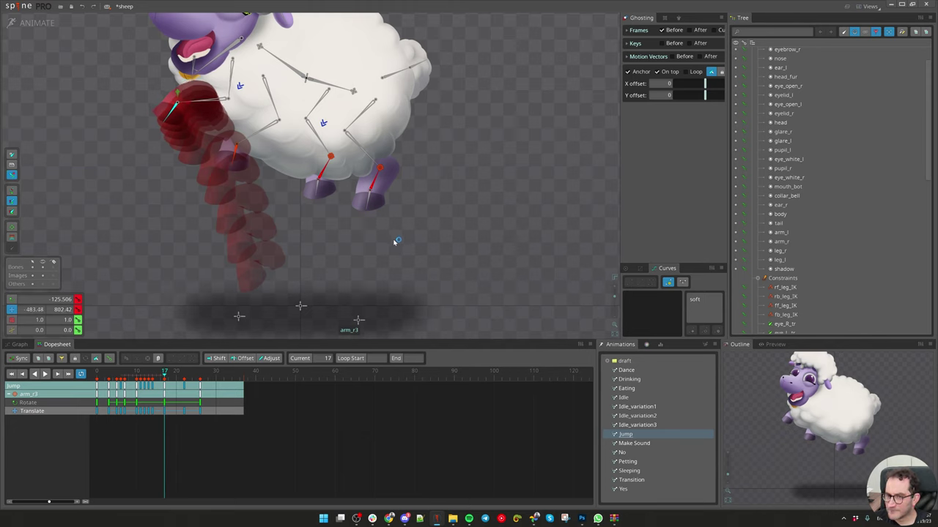
# Step: Refine arm_r3's arc from frame 13 onward, bringing the bone to about -458, 773 at frame 17
pyautogui.press('Left')
pyautogui.press('Left')
pyautogui.press('Left')
pyautogui.press('Left')
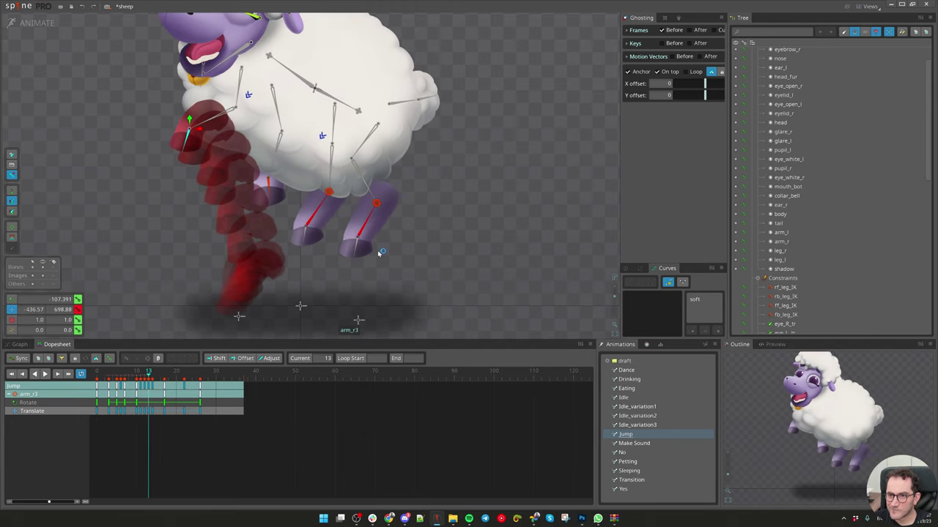
pyautogui.press('Right')
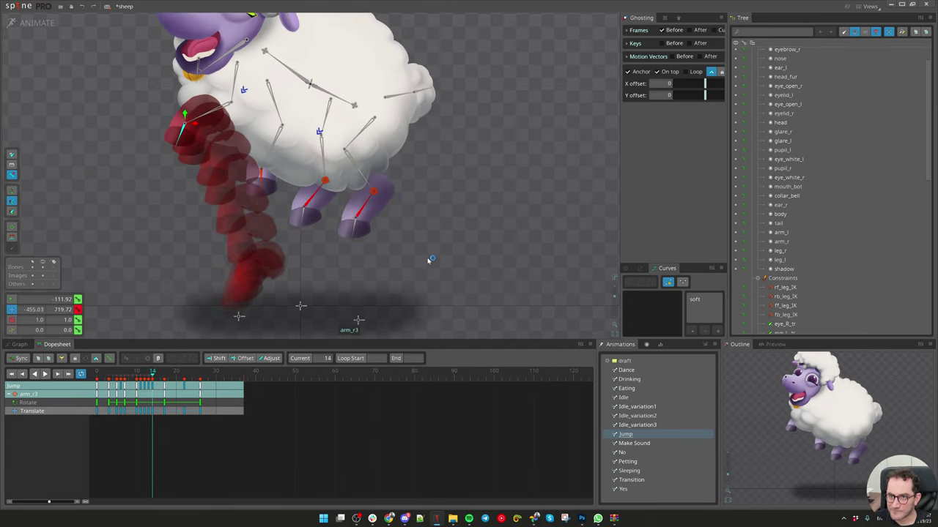
pyautogui.press('Right')
pyautogui.press('Right')
pyautogui.press('Right')
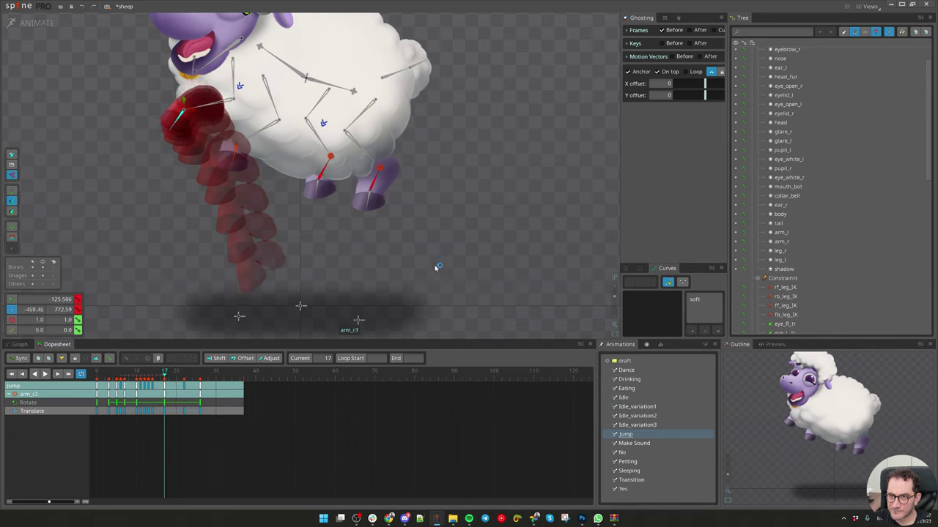
# Step: Continue arm_r3's arc past frame 17, repositioning the bone at frames 23 and 24 on its way down to the landing
pyautogui.press('Right')
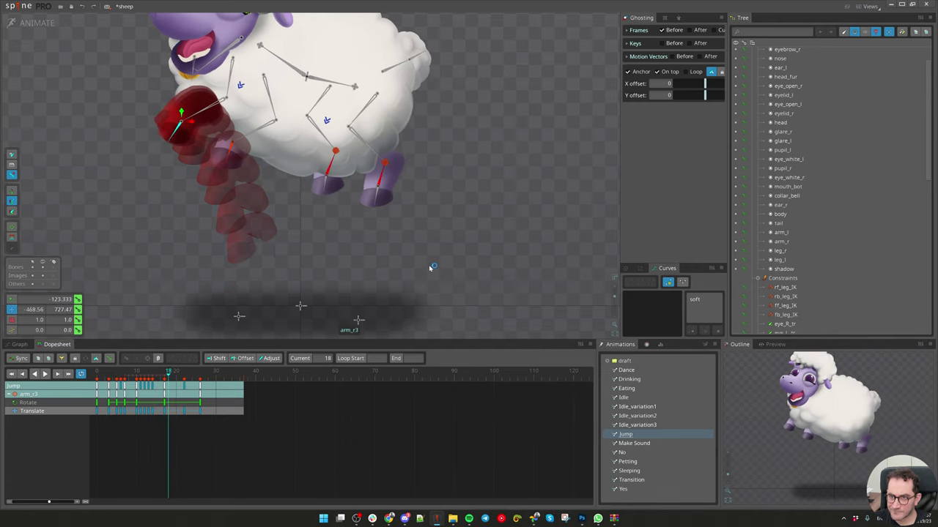
pyautogui.press('Right')
pyautogui.press('Right')
pyautogui.press('Right')
pyautogui.press('Right')
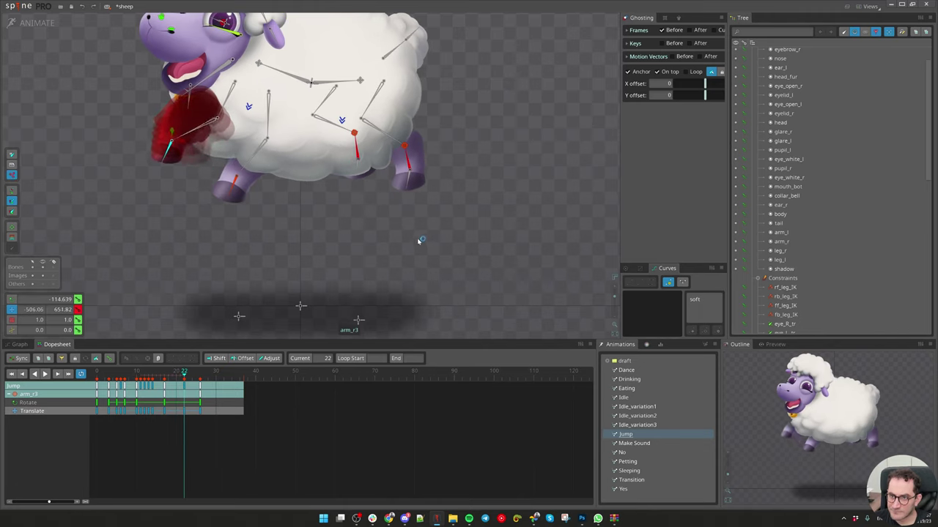
pyautogui.press('Right')
pyautogui.press('Right')
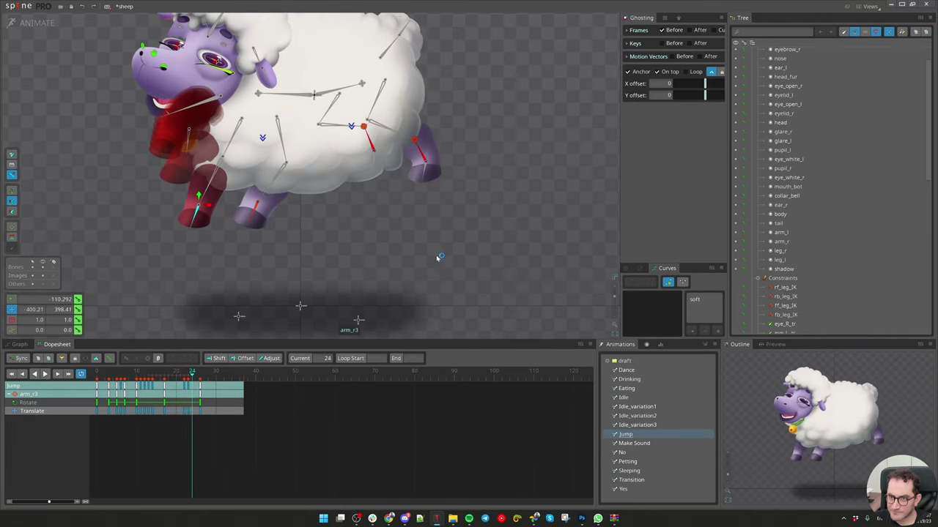
pyautogui.press('Right')
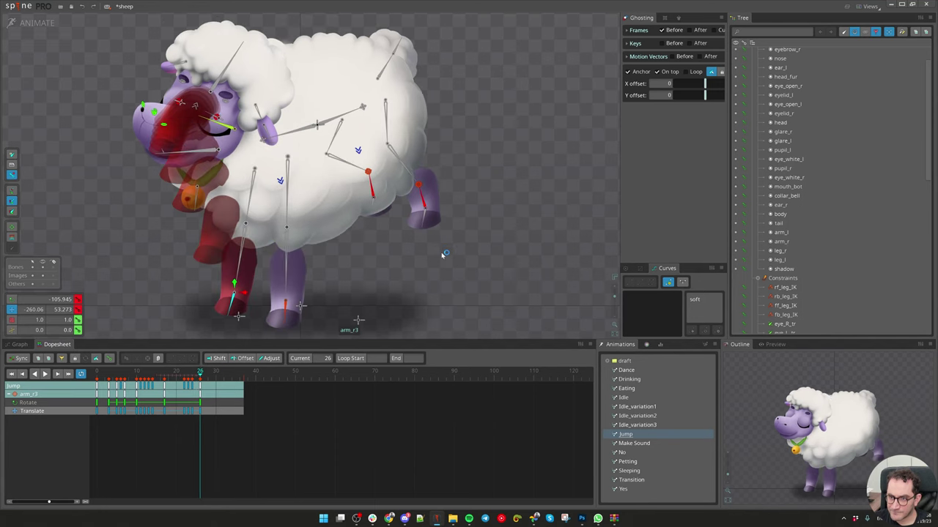
# Step: Play back the jump from around the landing and check arm_r3's motion leading up to frame 13
pyautogui.click(184, 373)
pyautogui.press('space')
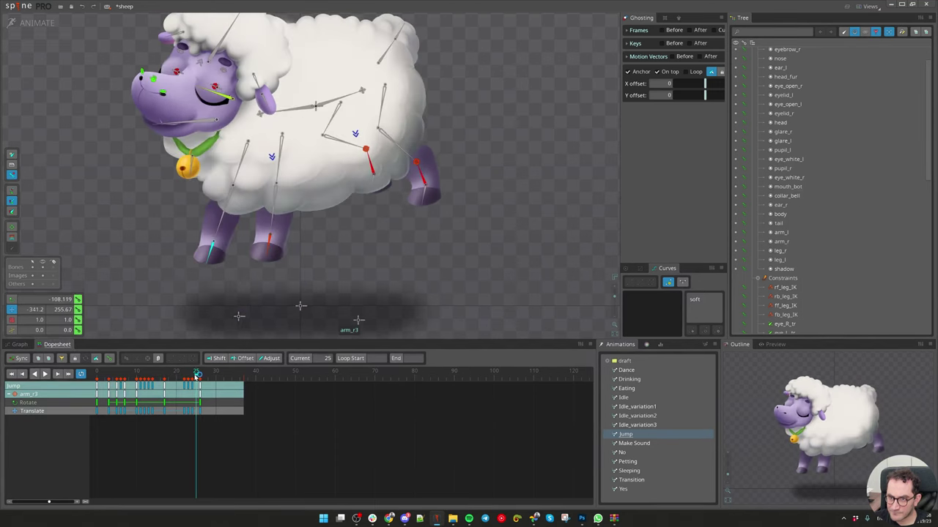
pyautogui.click(154, 371)
pyautogui.moveTo(154, 373)
pyautogui.mouseDown()
pyautogui.moveTo(165, 373)
pyautogui.moveTo(141, 372)
pyautogui.mouseUp()
pyautogui.press('Right')
pyautogui.press('Right')
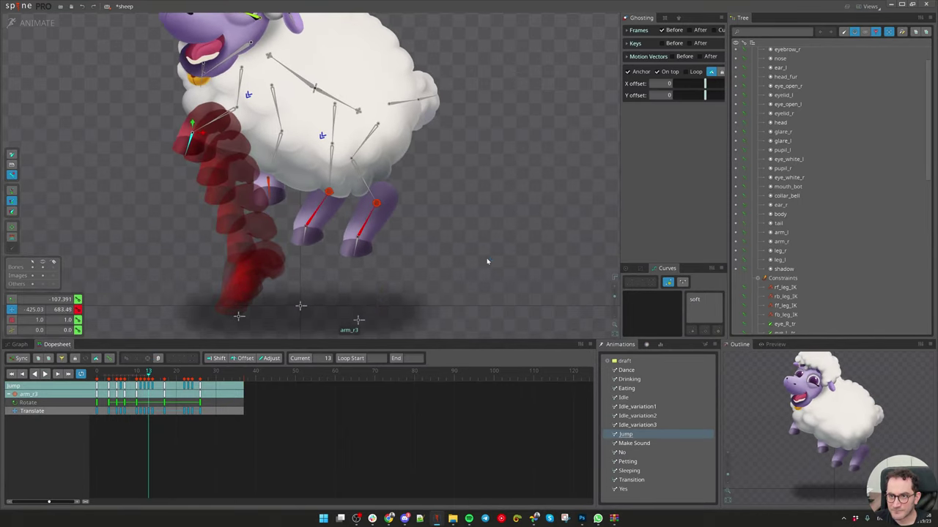
# Step: Reposition arm_r3 to about -455, 720 at frame 14 and about -457, 739 at frame 15
pyautogui.press('Right')
pyautogui.press('Right')
pyautogui.press('Right')
pyautogui.press('Left')
pyautogui.press('Left')
pyautogui.press('Left')
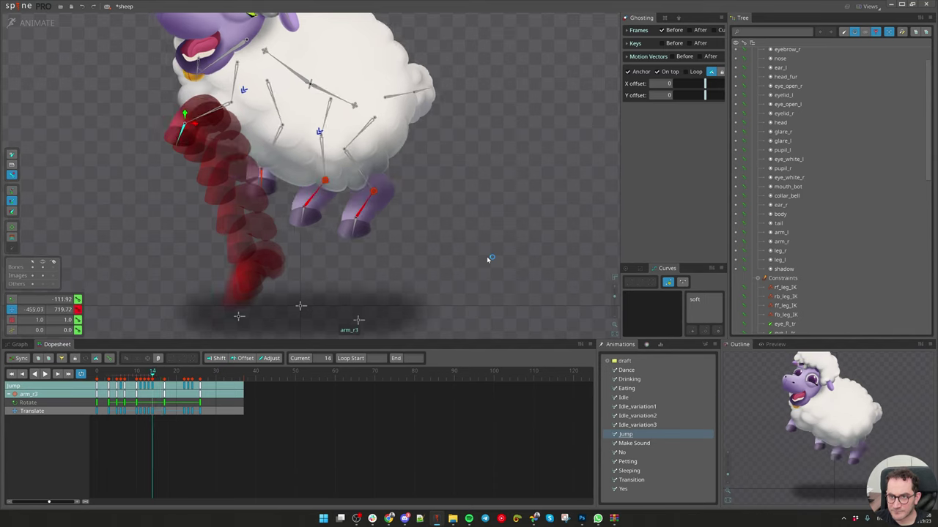
pyautogui.moveTo(488, 260); pyautogui.dragTo(492, 254)
pyautogui.press('Right')
pyautogui.press('Right')
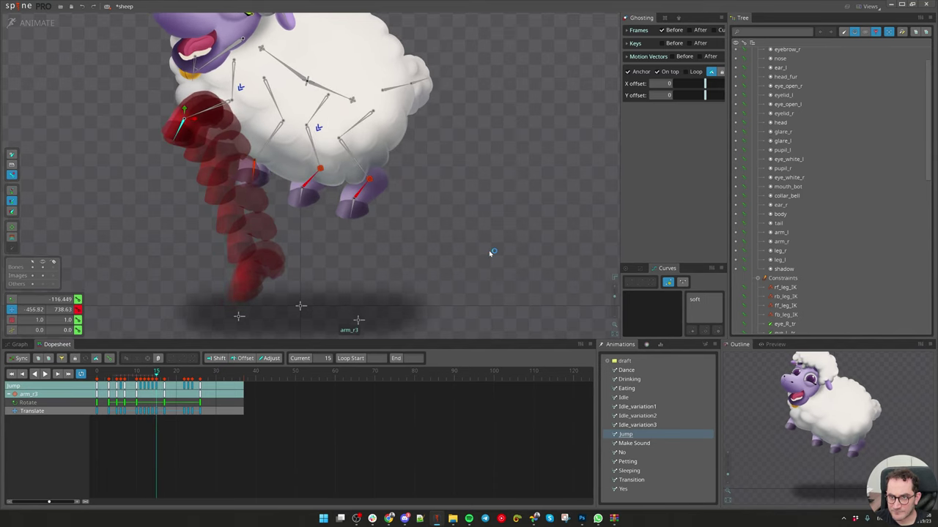
# Step: Even out arm_r3's spacing, placing it at about -422, 723 at frame 13, -448, 728 at frame 14 and -484, 752 at frame 16
pyautogui.press('Left')
pyautogui.press('Left')
pyautogui.press('Left')
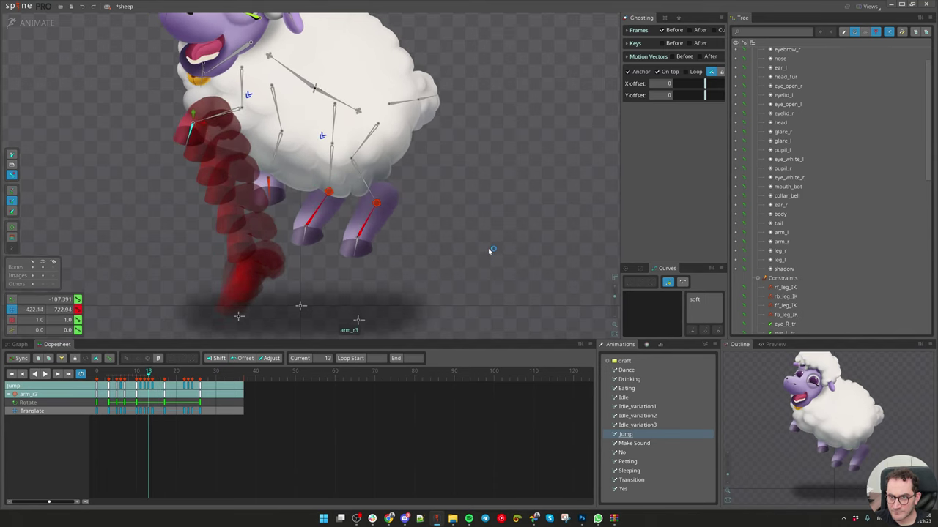
pyautogui.press('Right')
pyautogui.press('Right')
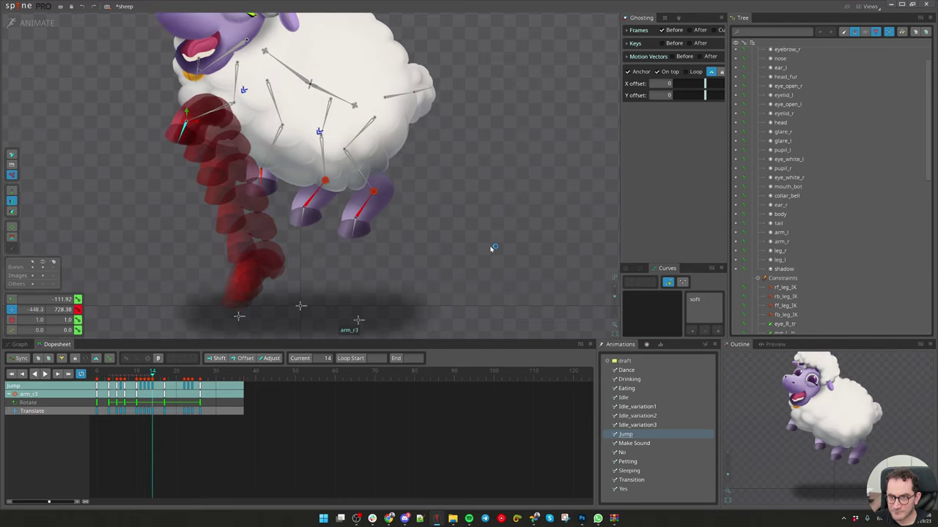
pyautogui.press('Right')
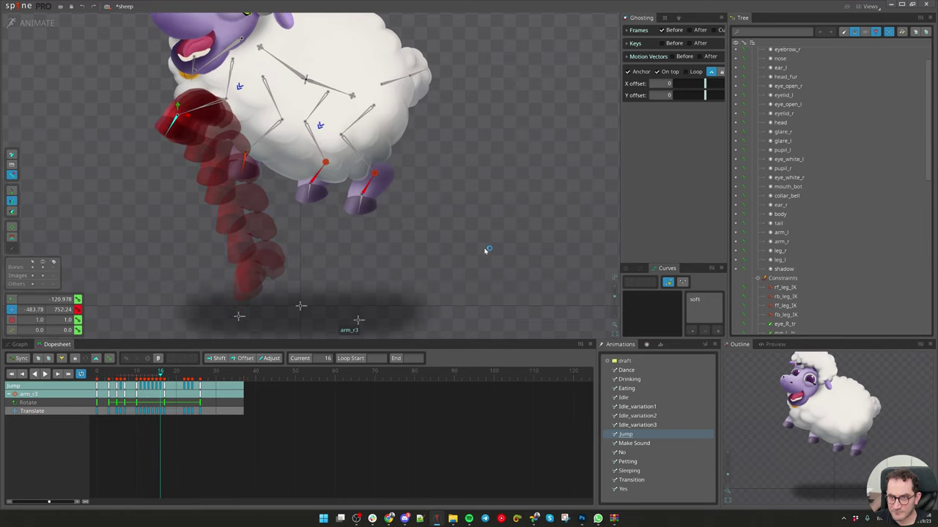
# Step: Key arm_r3 at about -494, 743 at frame 18 and check its path through frame 23
pyautogui.press('.')
pyautogui.press('.')
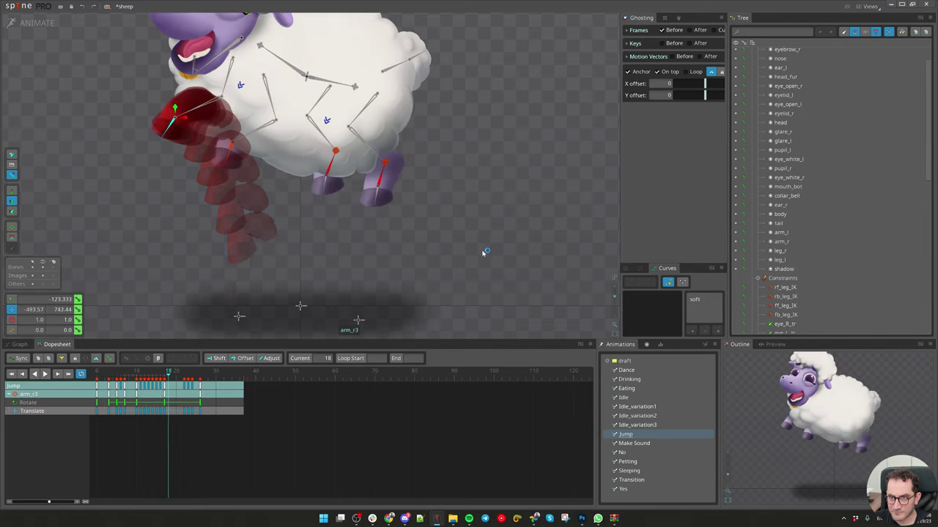
pyautogui.press('.')
pyautogui.press('.')
pyautogui.press('.')
pyautogui.press('.')
pyautogui.press('.')
pyautogui.press('.')
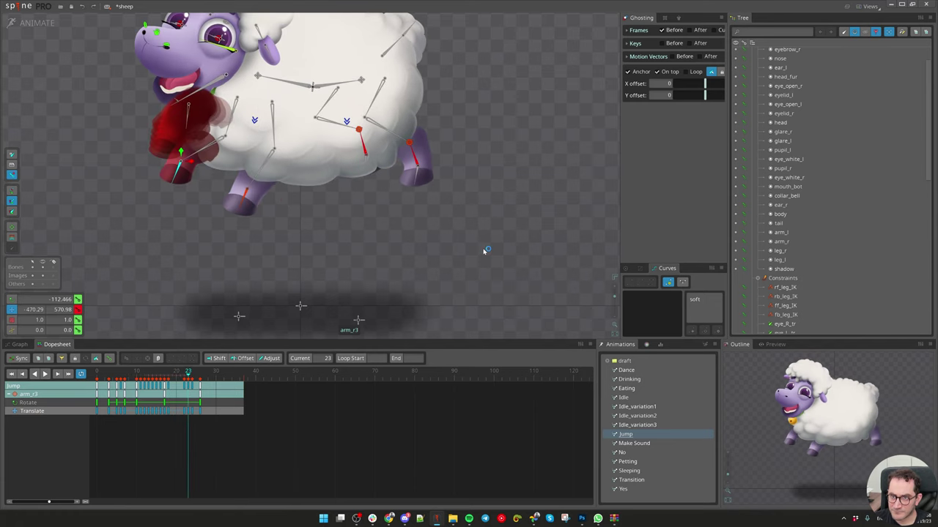
# Step: Reposition arm_r3 to about -501, 730 at frame 19 and about -422, 463 at frame 24
pyautogui.press(',')
pyautogui.press(',')
pyautogui.press(',')
pyautogui.press(',')
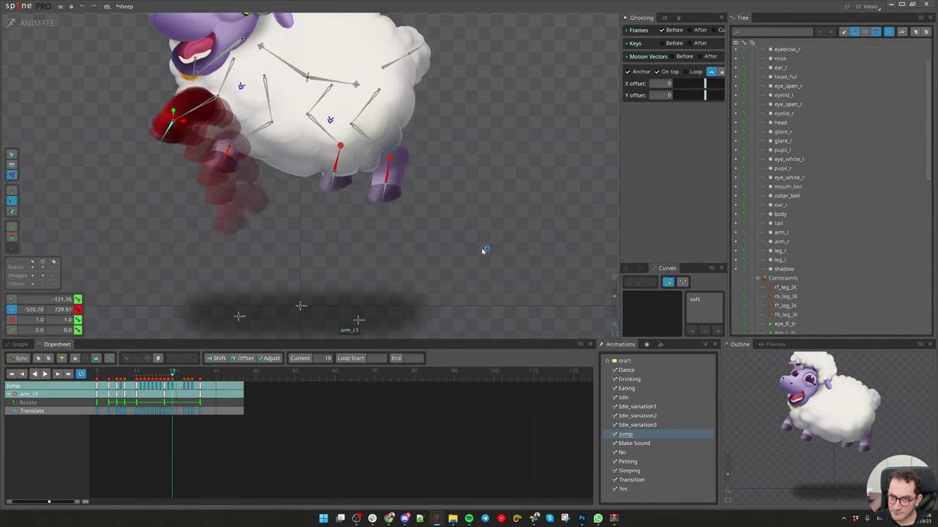
pyautogui.press('.')
pyautogui.press('.')
pyautogui.press('.')
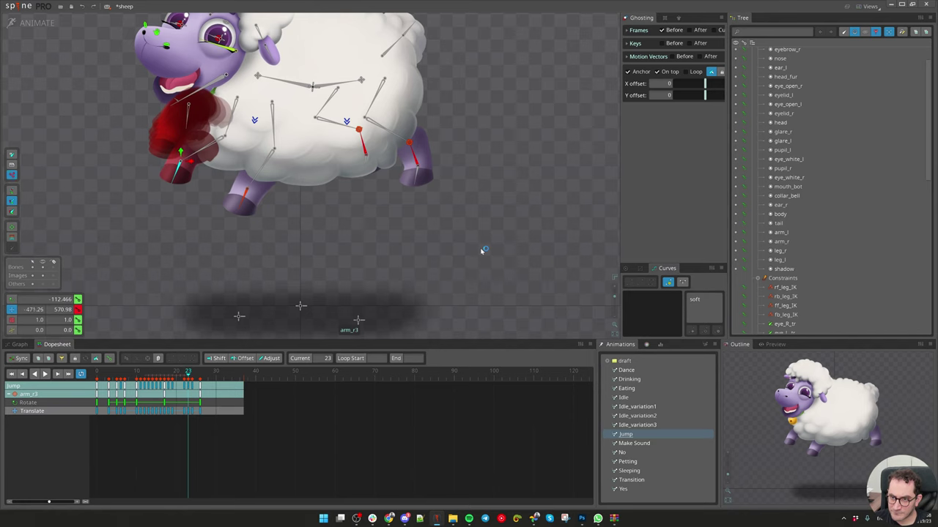
pyautogui.press('.')
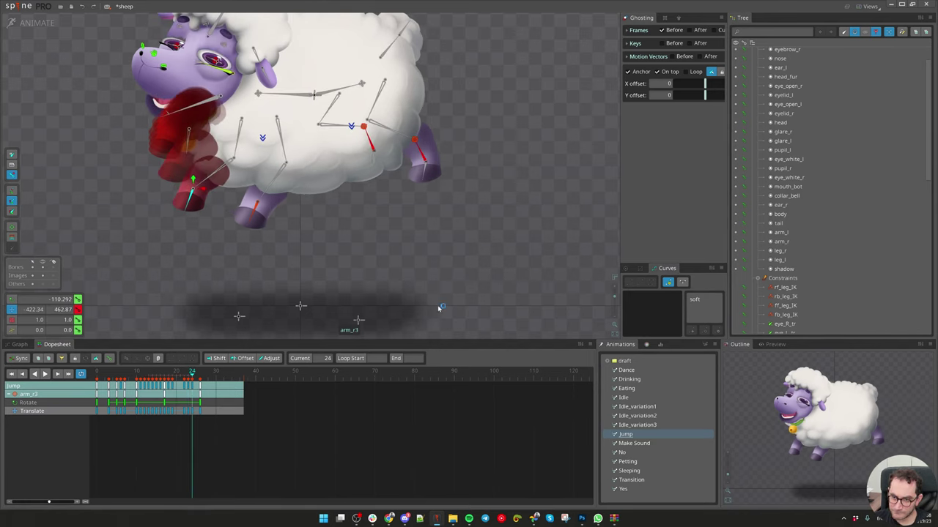
# Step: Turn off ghosting and play the Jump animation from the start to review the front-leg motion
pyautogui.moveTo(181, 375); pyautogui.dragTo(96, 377)
pyautogui.hotkey('ctrl', 'g')
pyautogui.press('d')
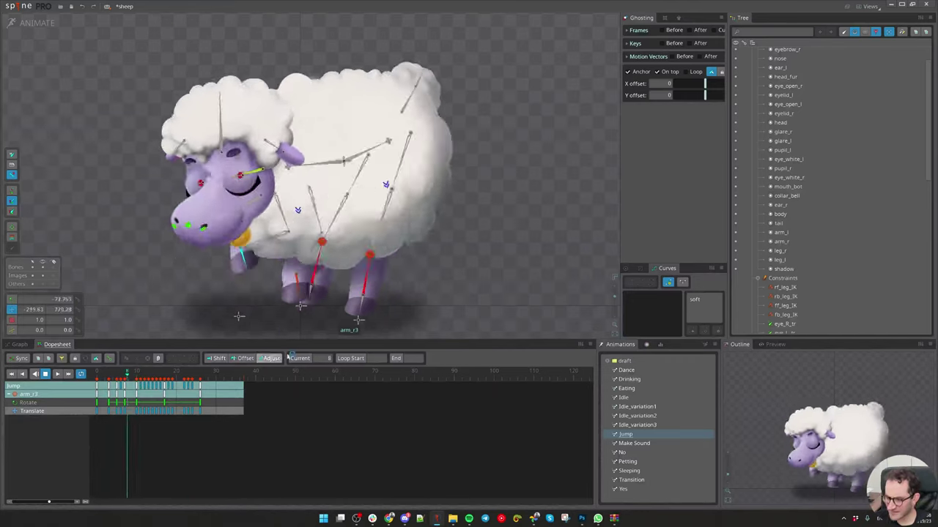
# Step: Select the rf_leg bone, refine its rotation with keys at frames 12 and 17, and turn on ghosting for it
pyautogui.click(364, 292)
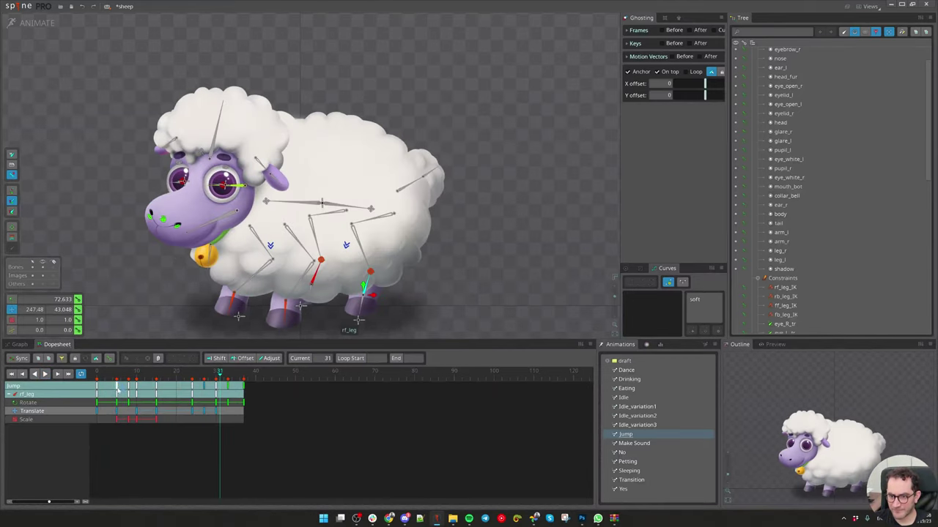
pyautogui.moveTo(117, 383); pyautogui.dragTo(138, 385)
pyautogui.press('c')
pyautogui.moveTo(492, 294); pyautogui.dragTo(492, 273)
pyautogui.press('f')
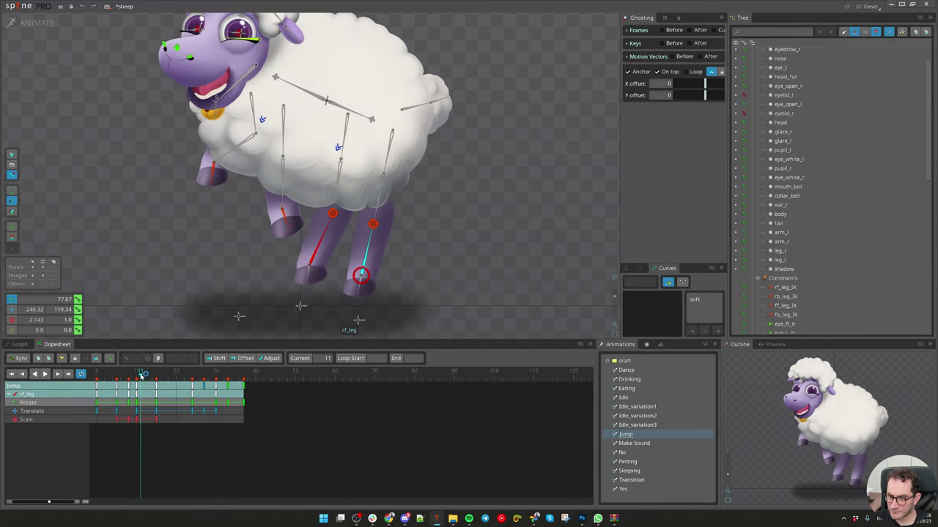
pyautogui.moveTo(141, 375)
pyautogui.mouseDown()
pyautogui.moveTo(203, 375)
pyautogui.moveTo(142, 378)
pyautogui.moveTo(157, 379)
pyautogui.mouseUp()
pyautogui.click(164, 402)
pyautogui.press('v')
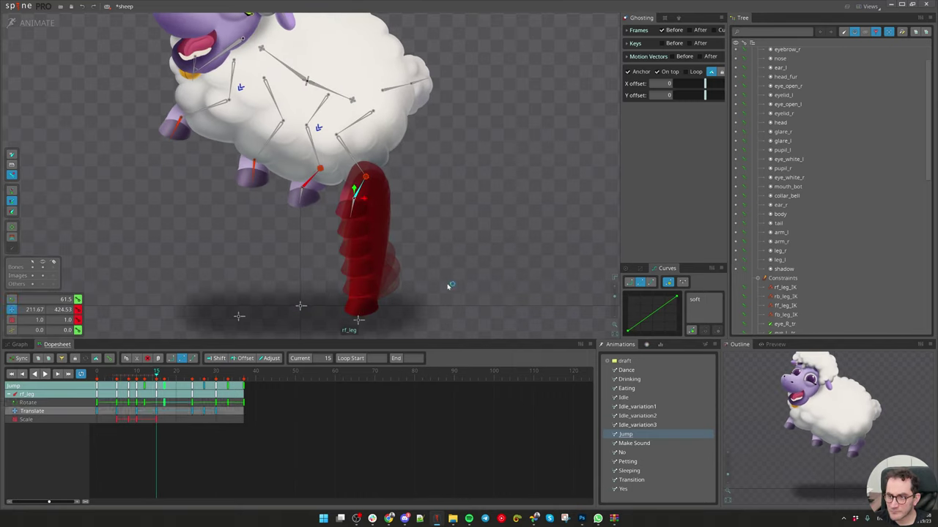
# Step: Shift rf_leg toward the tail at frame 15 and check its arc between frames 14 and 20
pyautogui.moveTo(447, 287); pyautogui.dragTo(470, 287)
pyautogui.press('Right')
pyautogui.press('Right')
pyautogui.press('Right')
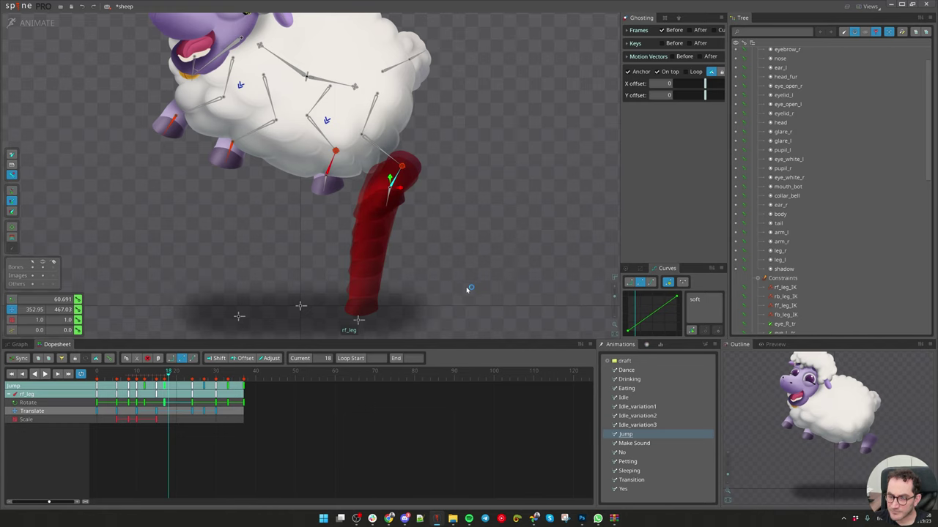
pyautogui.press('Right')
pyautogui.press('Right')
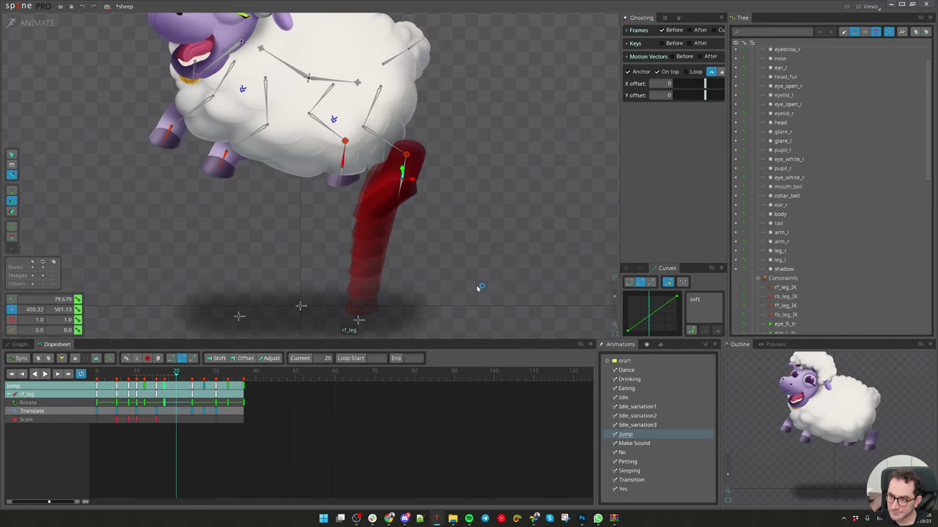
pyautogui.press('Left')
pyautogui.press('Left')
pyautogui.press('Left')
pyautogui.press('Left')
pyautogui.press('Left')
pyautogui.press('Left')
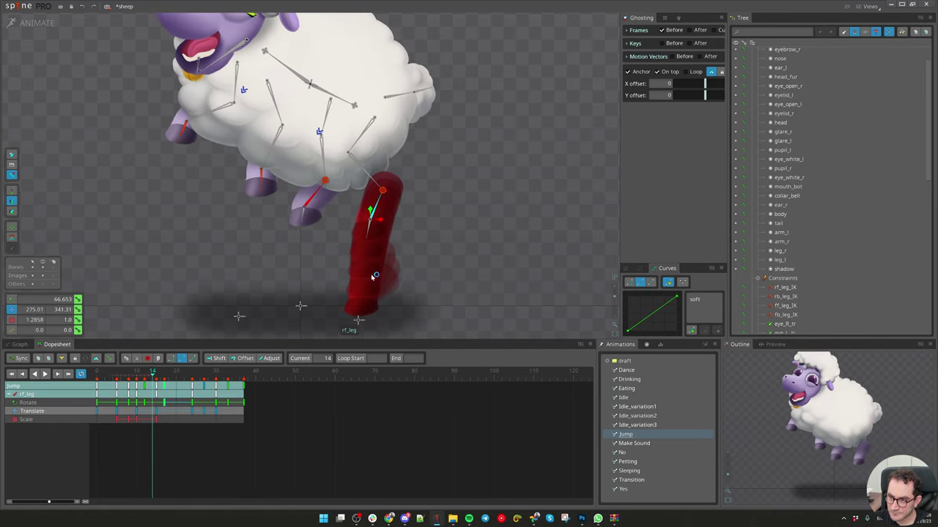
# Step: Try separating rf_leg's translation into X and Y and delaying the frame 15 Translate X key
pyautogui.moveTo(152, 375)
pyautogui.mouseDown()
pyautogui.moveTo(135, 374)
pyautogui.moveTo(153, 374)
pyautogui.mouseUp()
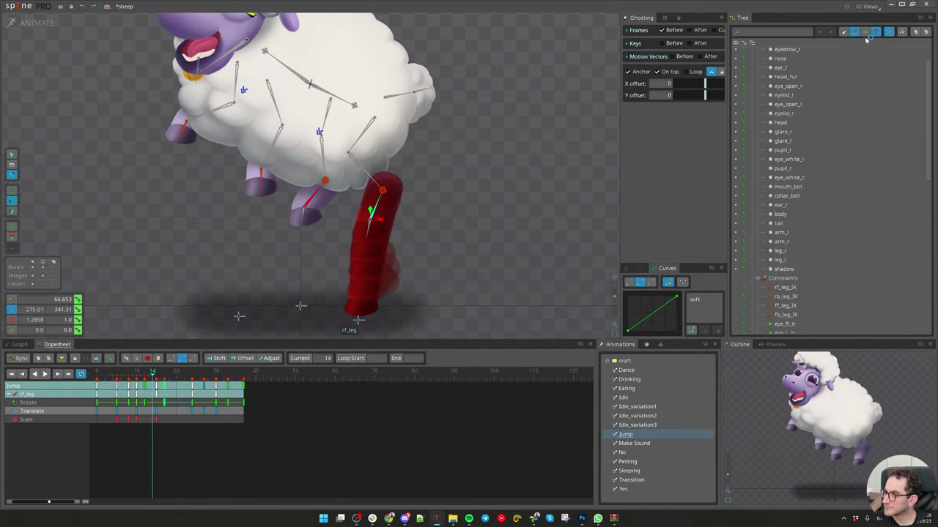
pyautogui.click(853, 32)
pyautogui.hotkey('ctrl', 'a')
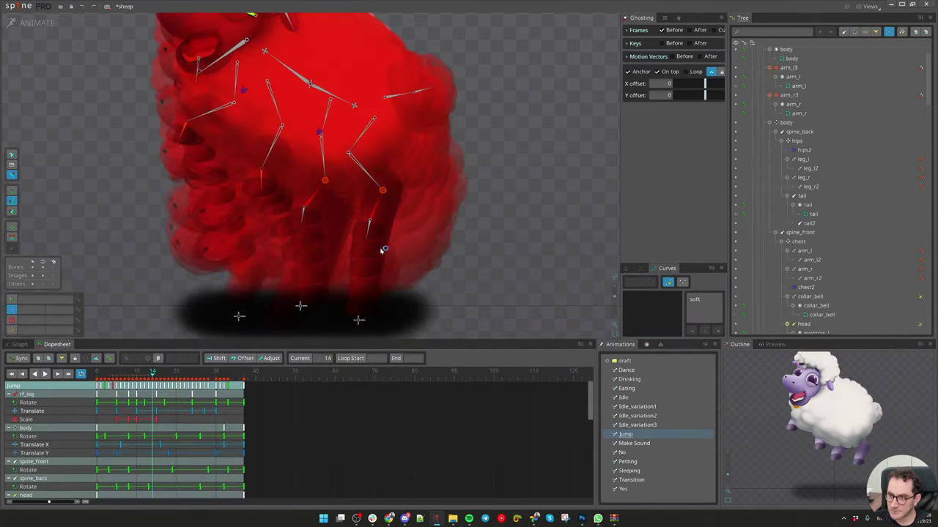
pyautogui.click(378, 205)
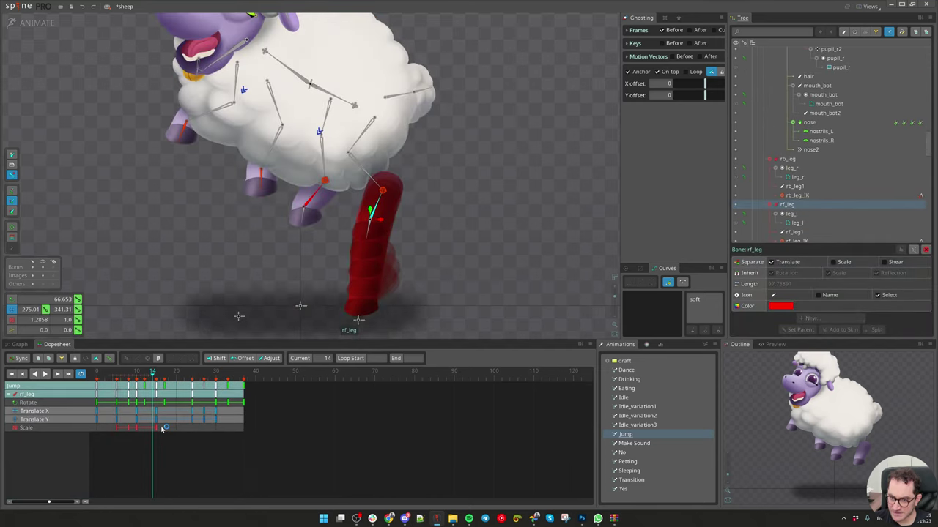
pyautogui.moveTo(158, 412); pyautogui.dragTo(171, 415)
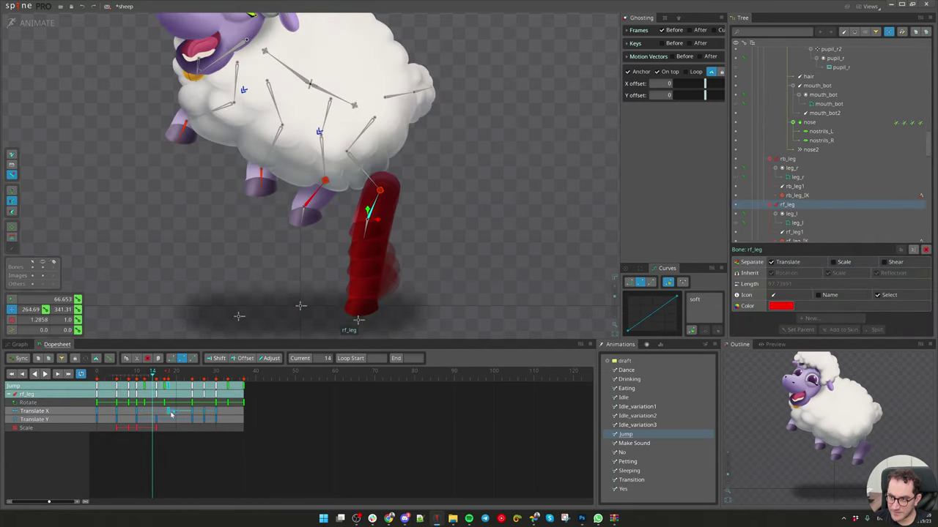
pyautogui.moveTo(135, 379); pyautogui.dragTo(176, 378)
pyautogui.click(176, 413)
pyautogui.hotkey('ctrl', 'z')
# Step: Reposition rf_leg to about 371, 520 at frame 20 and about 410, 565 at frame 21
pyautogui.press('Right')
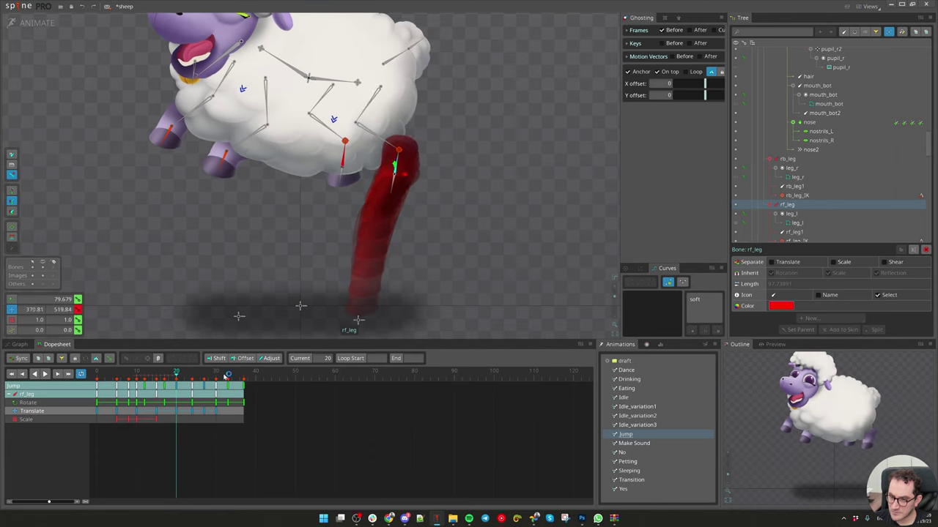
pyautogui.moveTo(185, 375)
pyautogui.mouseDown()
pyautogui.moveTo(203, 374)
pyautogui.moveTo(197, 372)
pyautogui.mouseUp()
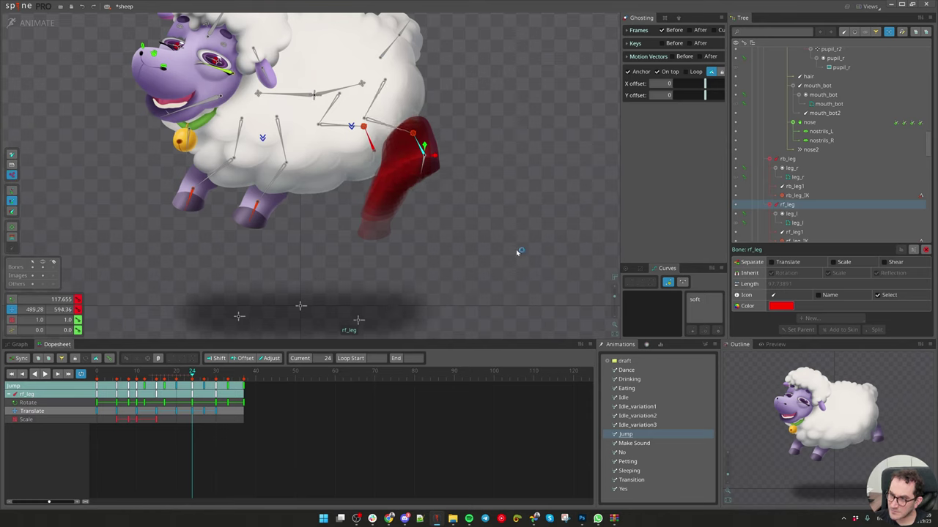
pyautogui.press('Left')
pyautogui.press('Left')
pyautogui.press('Left')
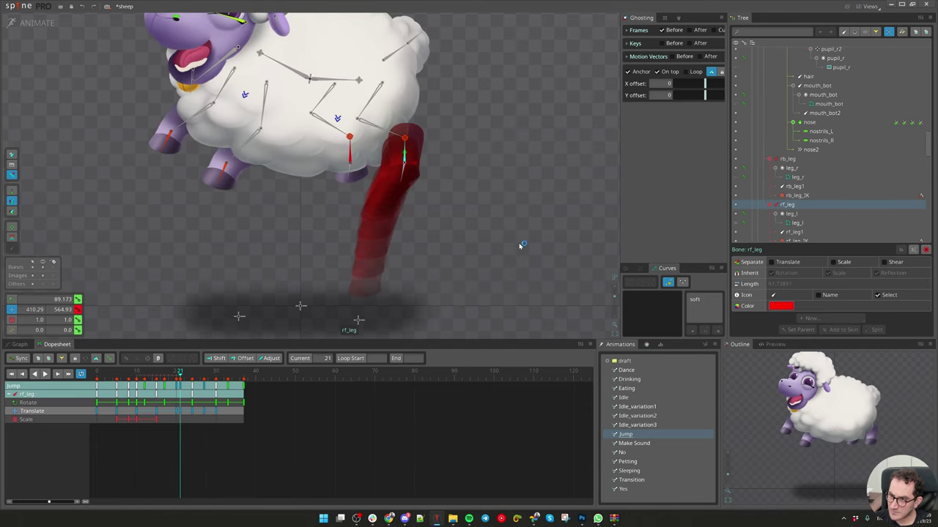
pyautogui.press('Left')
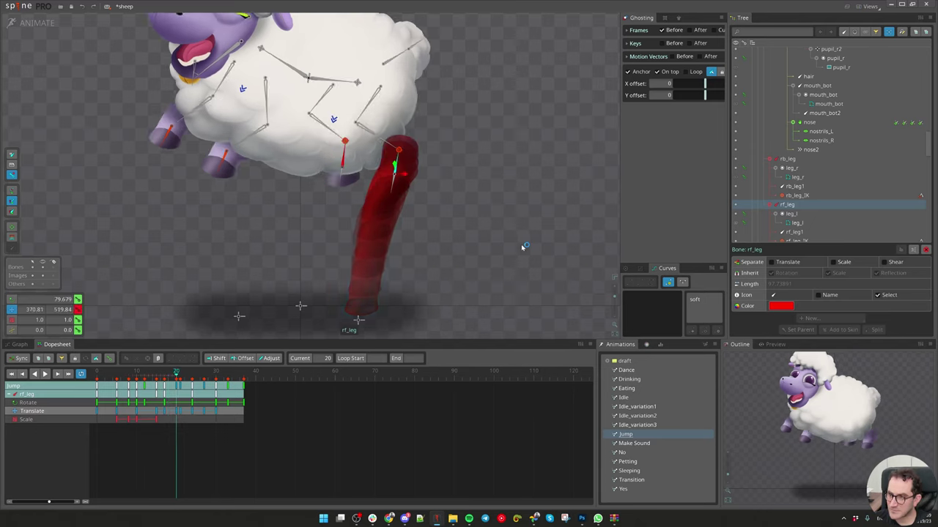
# Step: Reposition rf_leg to about 426, 564 at frame 22 and about 443, 578 at frame 23 to smooth its arc
pyautogui.press('Right')
pyautogui.press('Right')
pyautogui.press('Left')
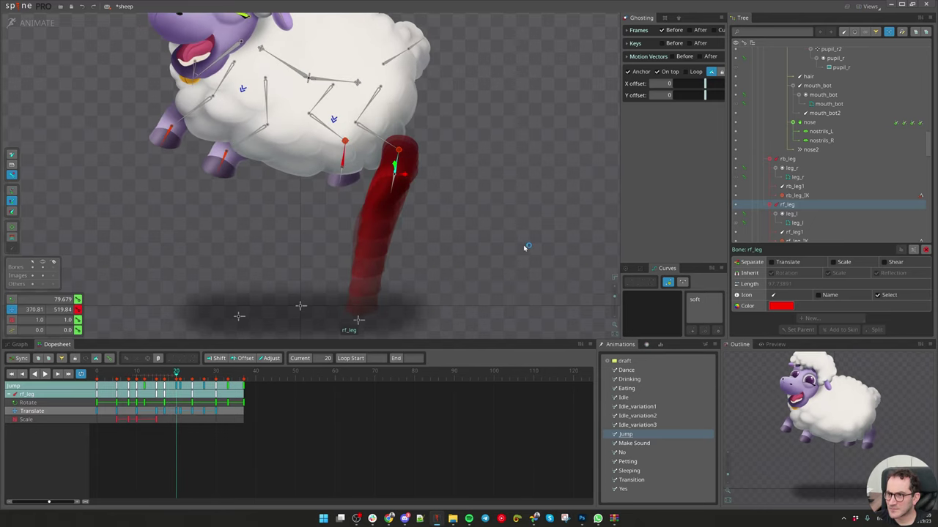
pyautogui.press('Right')
pyautogui.press('Right')
pyautogui.press('Right')
pyautogui.press('Right')
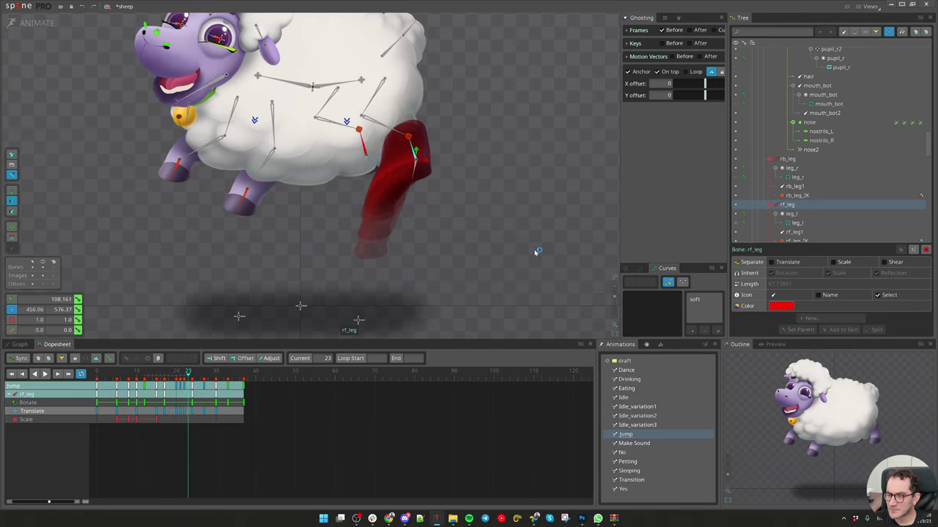
pyautogui.press('Left')
pyautogui.press('Left')
pyautogui.press('Left')
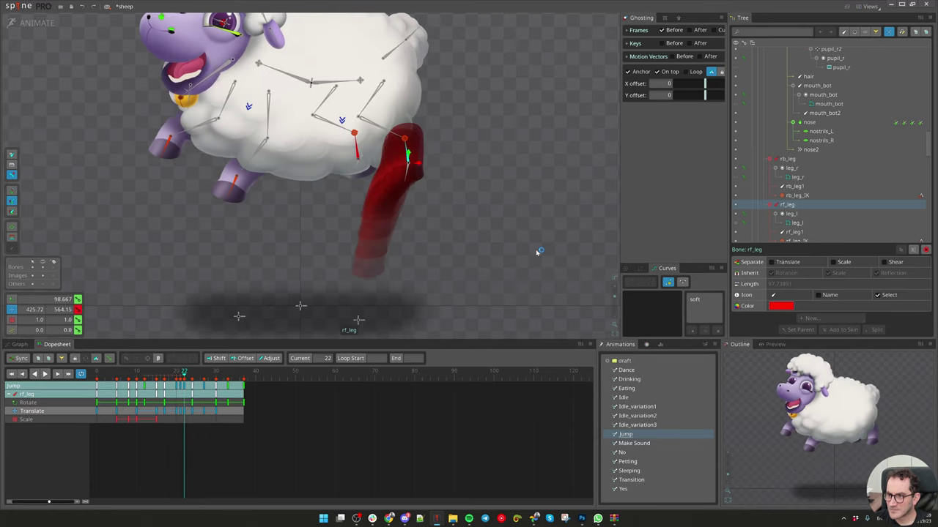
pyautogui.press('Right')
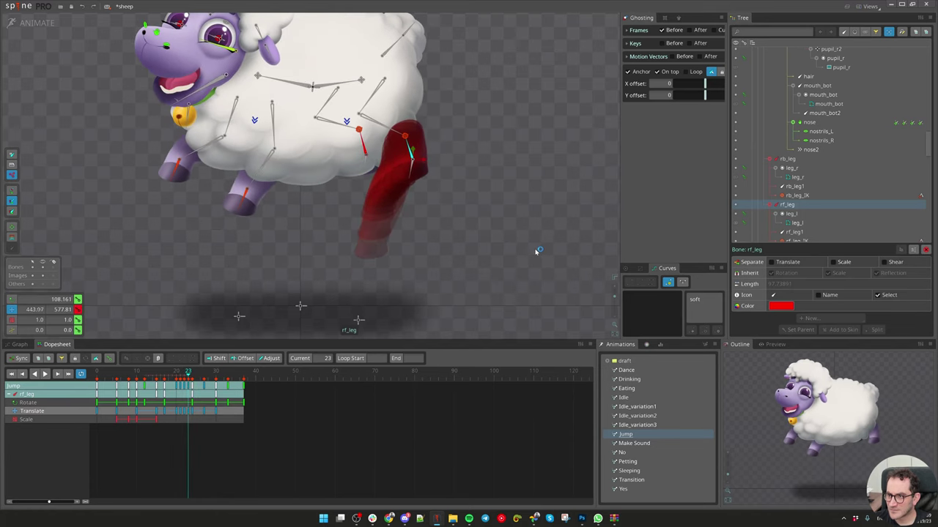
# Step: Reposition rf_leg to about 481, 519 at frame 25, about 501, 502 at frame 26 and about 496, 389 at frame 27
pyautogui.press('Right')
pyautogui.press('Right')
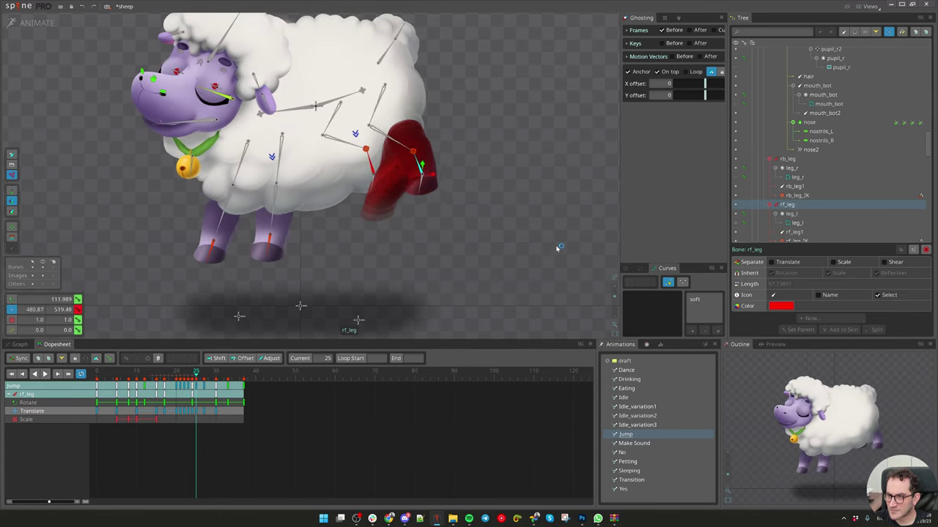
pyautogui.press('Right')
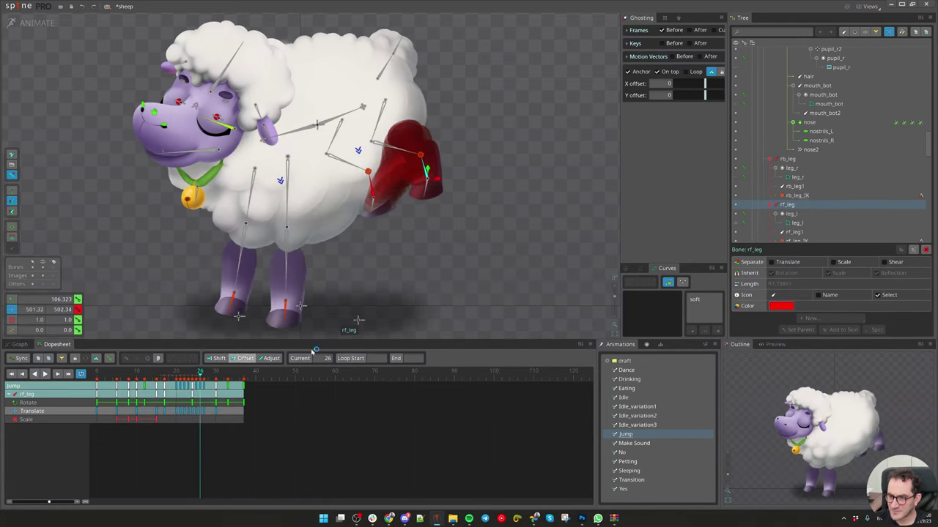
pyautogui.press('Right')
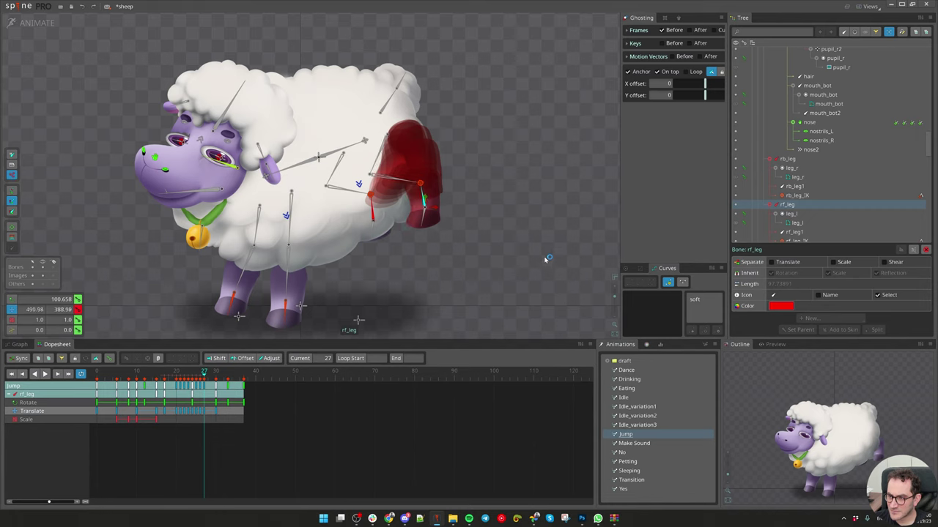
pyautogui.moveTo(207, 374); pyautogui.dragTo(217, 374)
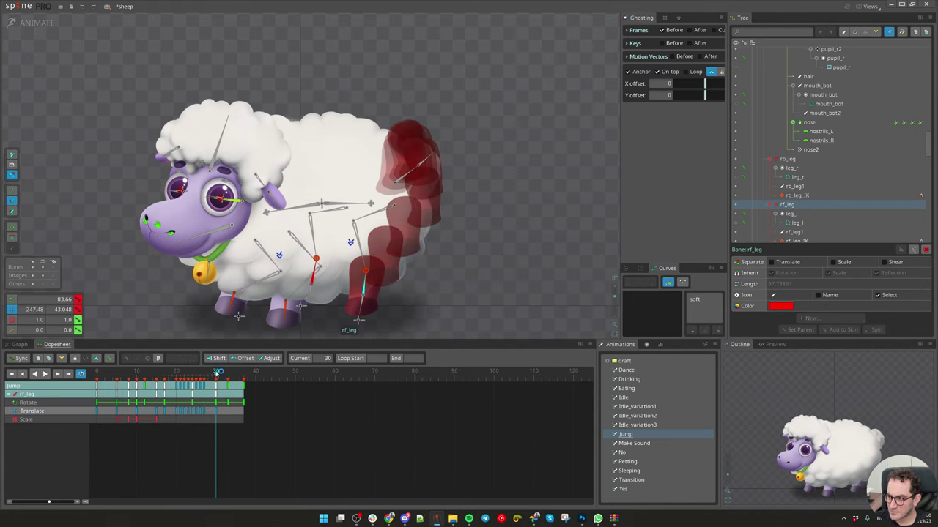
pyautogui.press('d')
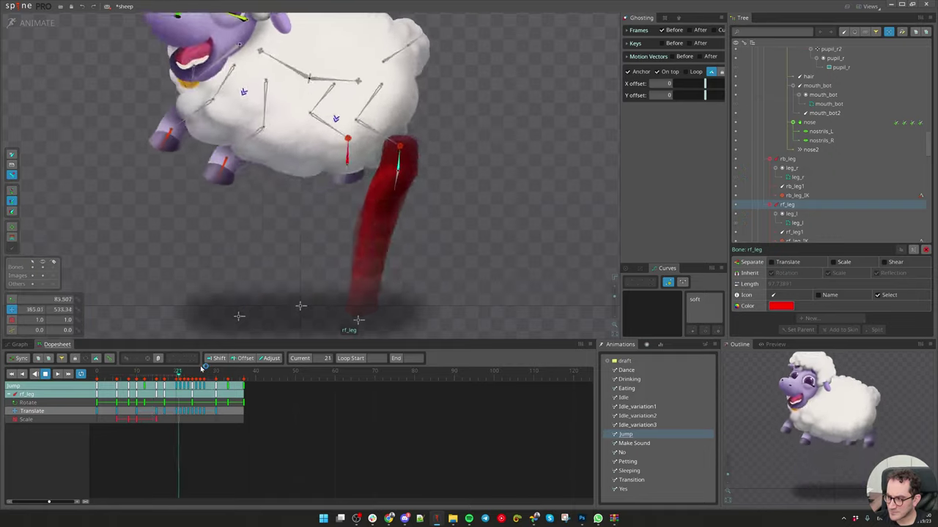
pyautogui.press('d')
# Step: Rotate rf_leg to about 80 degrees at frame 10
pyautogui.moveTo(170, 378); pyautogui.dragTo(138, 373)
pyautogui.moveTo(408, 272); pyautogui.dragTo(364, 287)
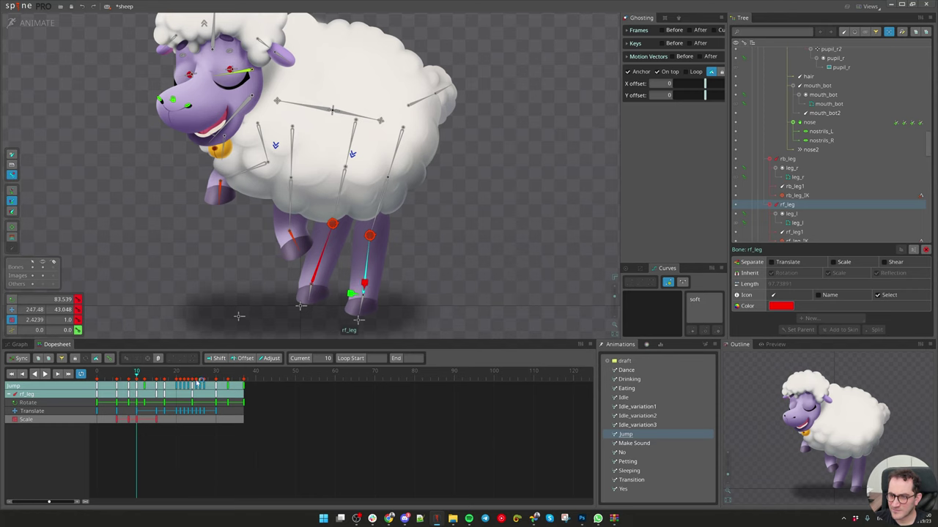
pyautogui.moveTo(137, 375)
pyautogui.mouseDown()
pyautogui.moveTo(129, 375)
pyautogui.moveTo(137, 376)
pyautogui.mouseUp()
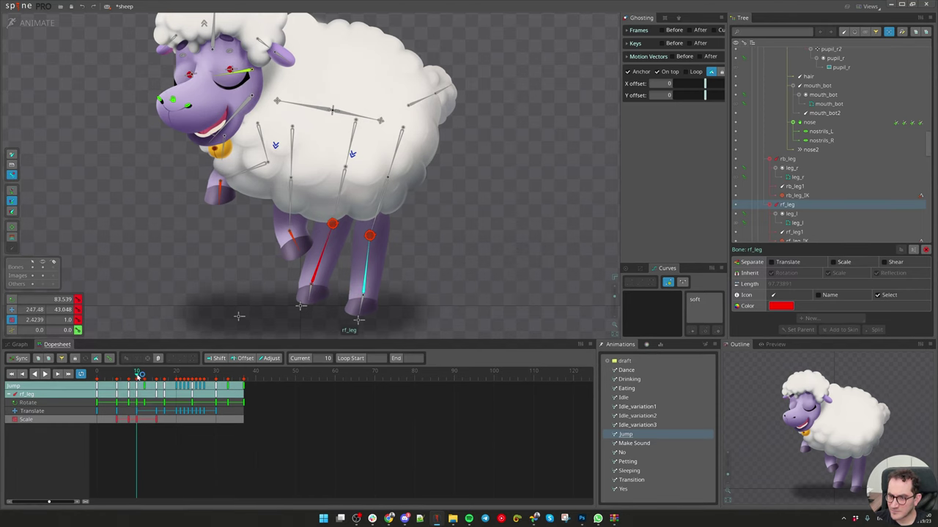
pyautogui.moveTo(358, 313); pyautogui.dragTo(564, 281)
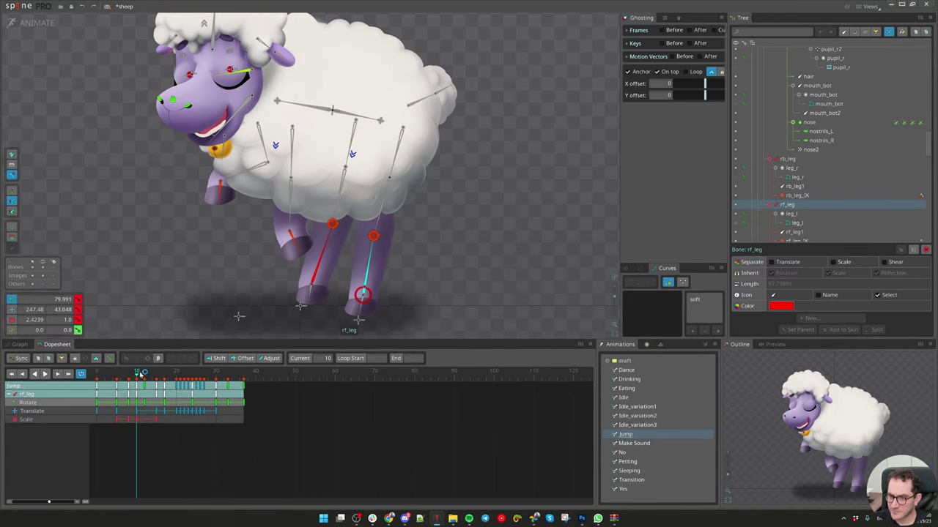
# Step: Rotate rf_leg to about 84 degrees at frame 15 and reposition it to about 314, 450 using ghosting
pyautogui.moveTo(139, 374); pyautogui.dragTo(156, 370)
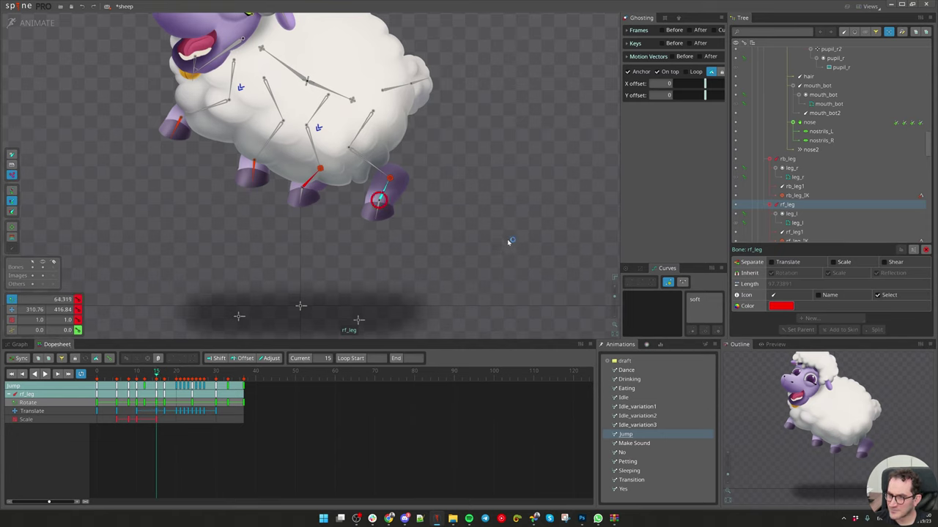
pyautogui.hotkey('ctrl', 'g')
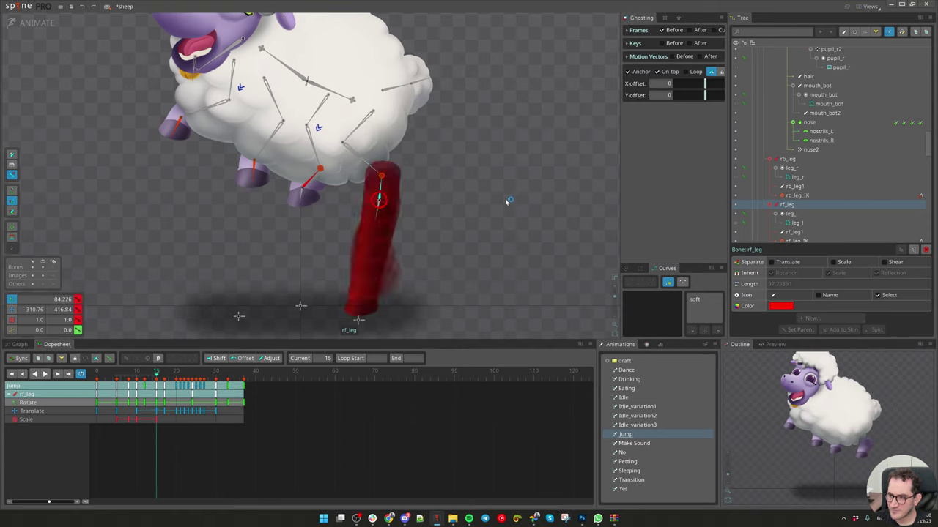
pyautogui.press('v')
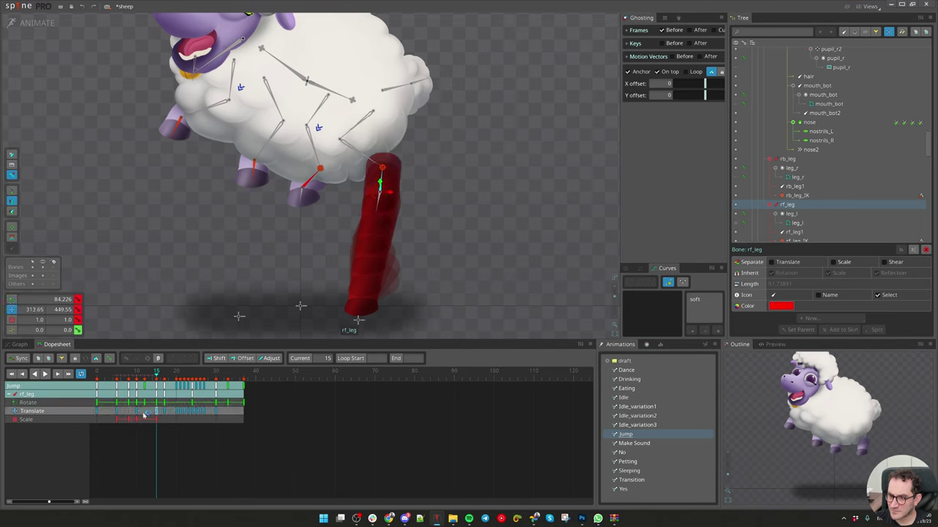
# Step: Key rf_leg's rotation at about 51 degrees at frame 20 and reposition it there to about 353, 534
pyautogui.moveTo(160, 371); pyautogui.dragTo(178, 377)
pyautogui.press('d')
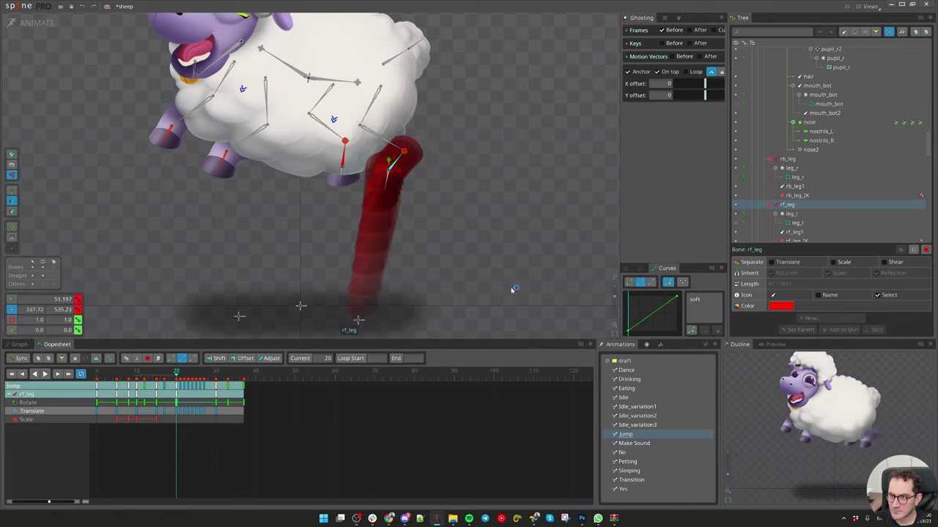
pyautogui.press('Right')
pyautogui.press('Right')
pyautogui.press('Right')
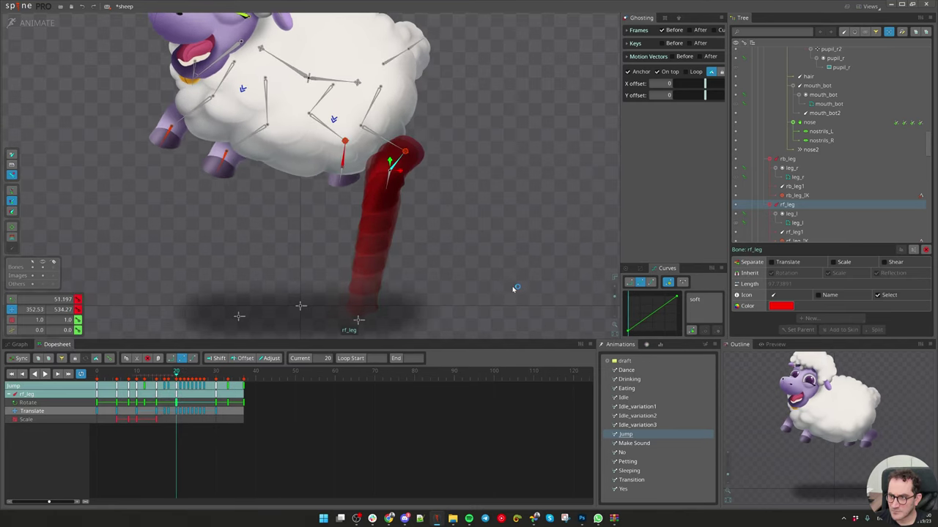
# Step: Reposition rf_leg to about 404, 583 at frame 22 and play the jump without ghosting
pyautogui.press('Right')
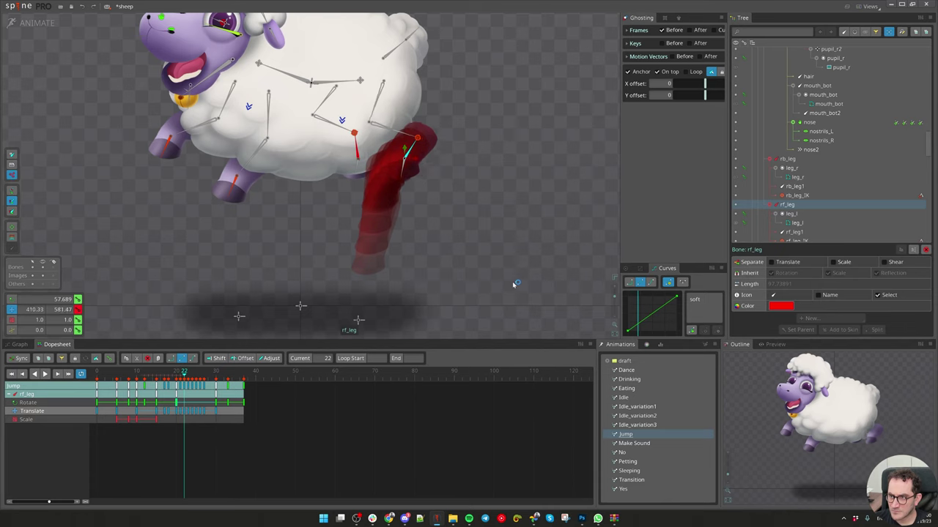
pyautogui.press('Right')
pyautogui.press('Left')
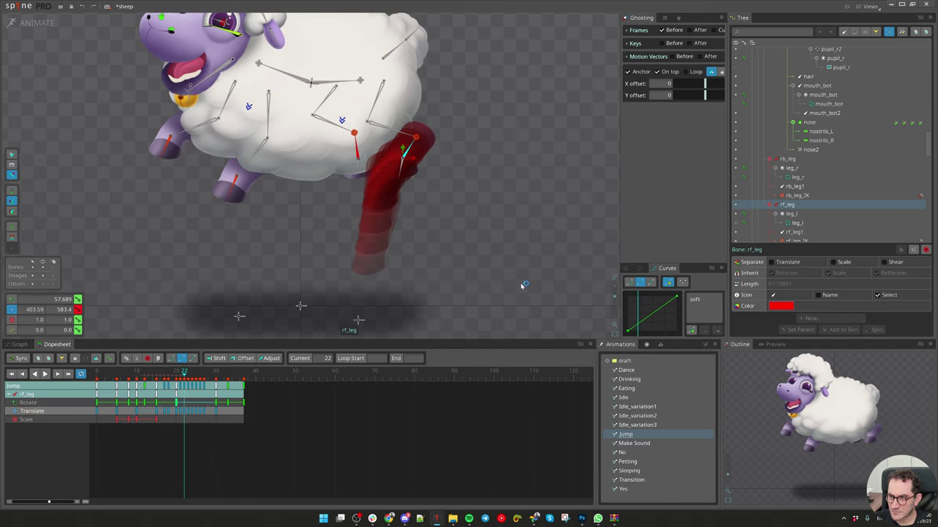
pyautogui.press('Right')
pyautogui.press('Right')
pyautogui.press('Right')
pyautogui.hotkey('ctrl', 'g')
pyautogui.moveTo(215, 375)
pyautogui.mouseDown()
pyautogui.moveTo(160, 376)
pyautogui.moveTo(210, 375)
pyautogui.mouseUp()
pyautogui.press('d')
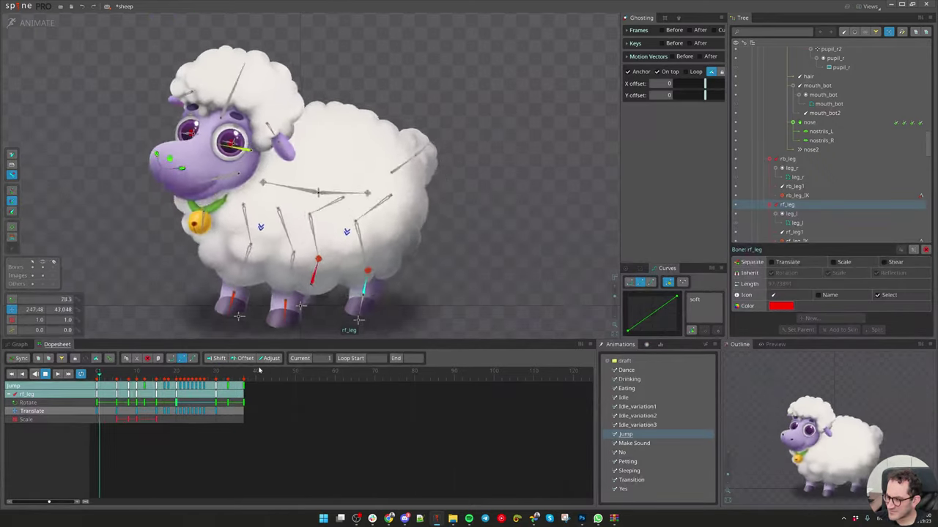
pyautogui.press('space')
# Step: Shift rb_leg's keys between frames 5 and 30 one frame earlier so the block starts at frame 4
pyautogui.click(354, 235)
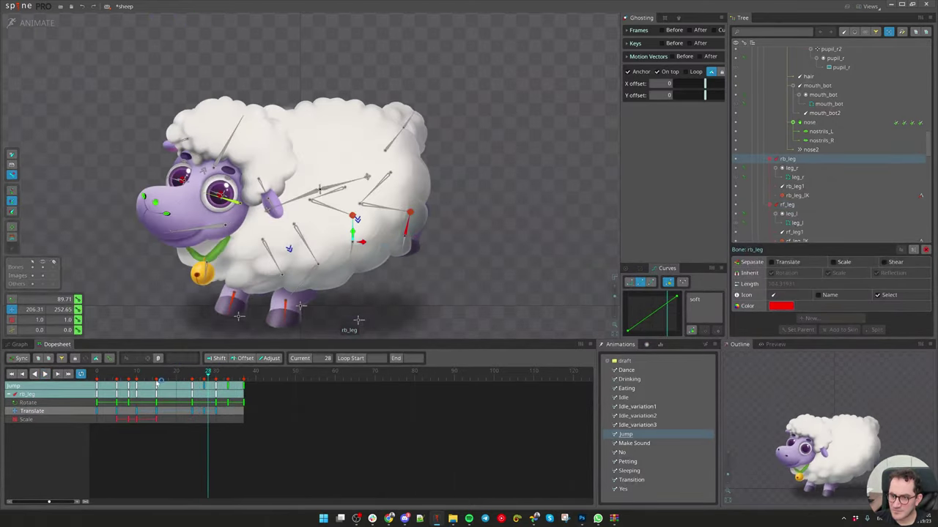
pyautogui.moveTo(112, 381); pyautogui.dragTo(139, 384)
pyautogui.moveTo(121, 441); pyautogui.dragTo(213, 378)
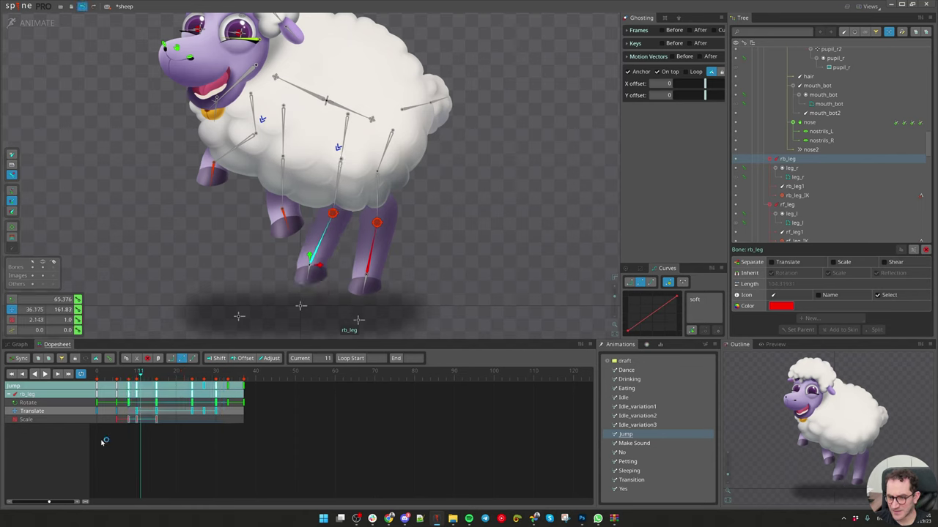
pyautogui.moveTo(103, 439); pyautogui.dragTo(179, 404)
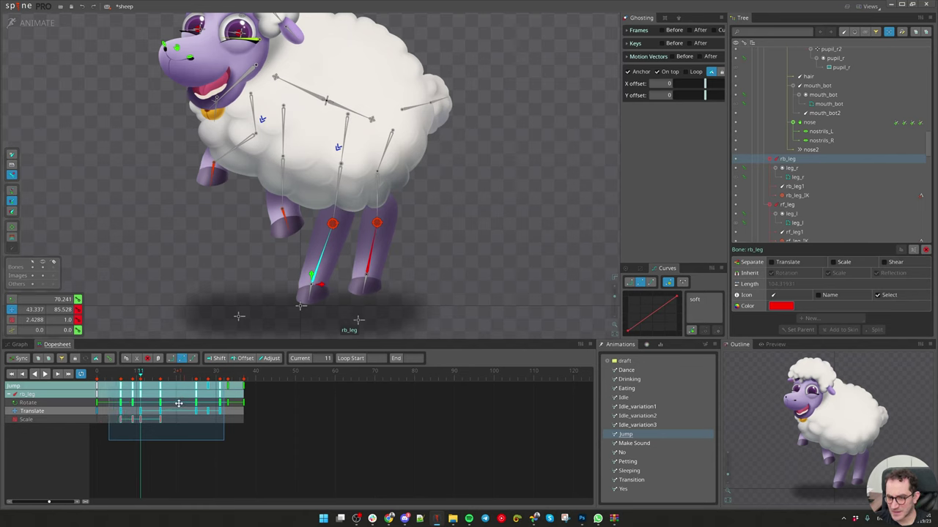
pyautogui.moveTo(144, 378); pyautogui.dragTo(102, 378)
pyautogui.press('d')
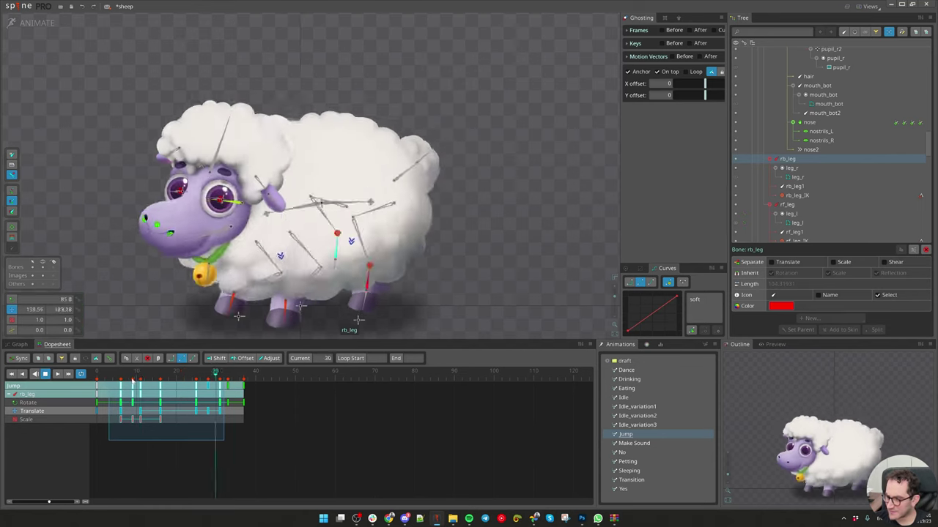
pyautogui.press('d')
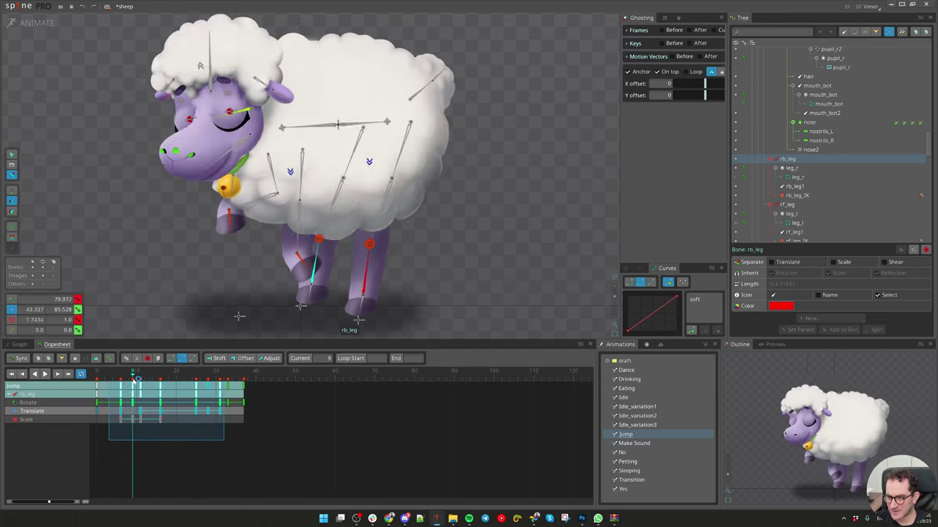
pyautogui.moveTo(144, 382); pyautogui.dragTo(189, 382)
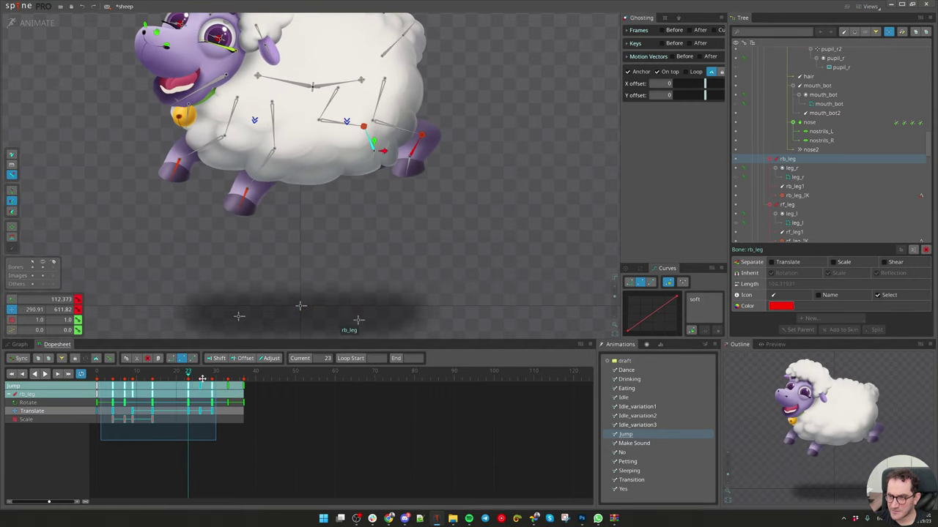
pyautogui.moveTo(468, 275); pyautogui.dragTo(445, 295)
pyautogui.doubleClick(234, 440)
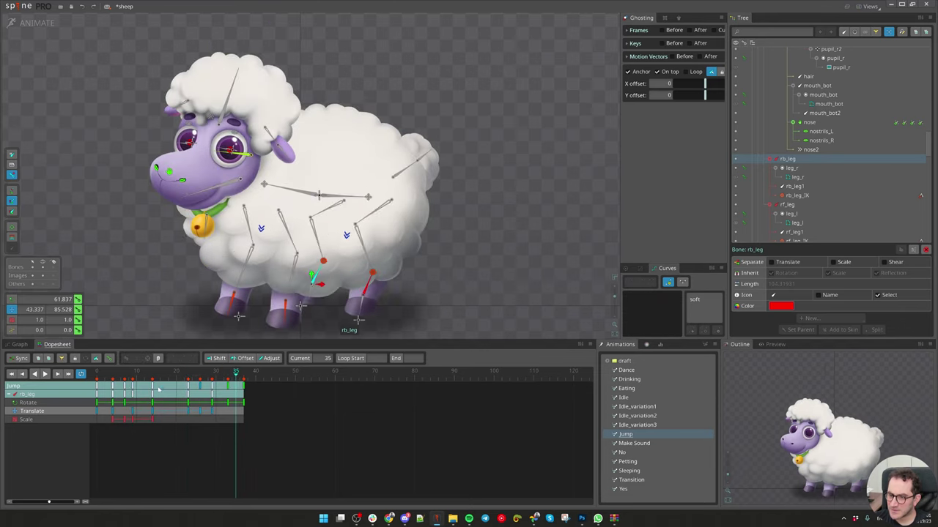
# Step: Add a translate key for rb_leg at frame 17 and check the motion by scrubbing and playback
pyautogui.hotkey('ctrl', 'g')
pyautogui.moveTo(147, 378); pyautogui.dragTo(201, 373)
pyautogui.hotkey('ctrl', 'g')
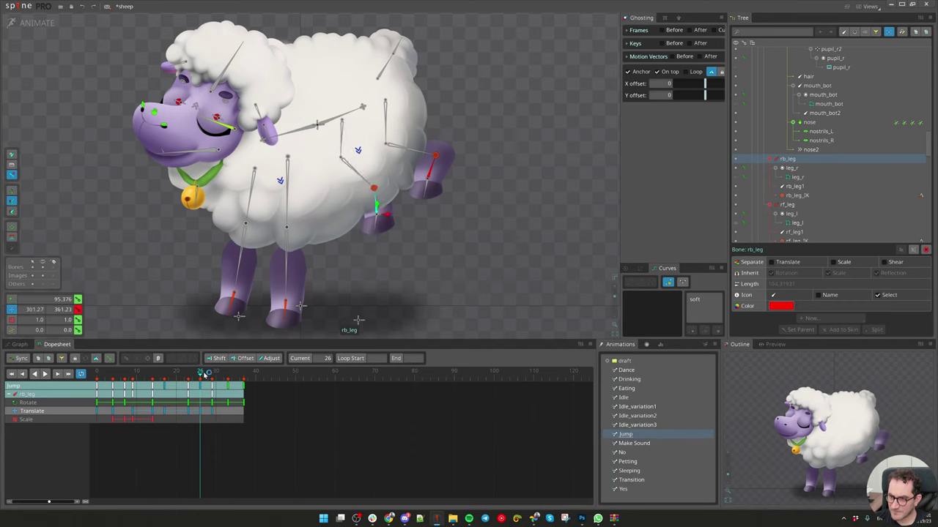
pyautogui.moveTo(208, 374); pyautogui.dragTo(238, 376)
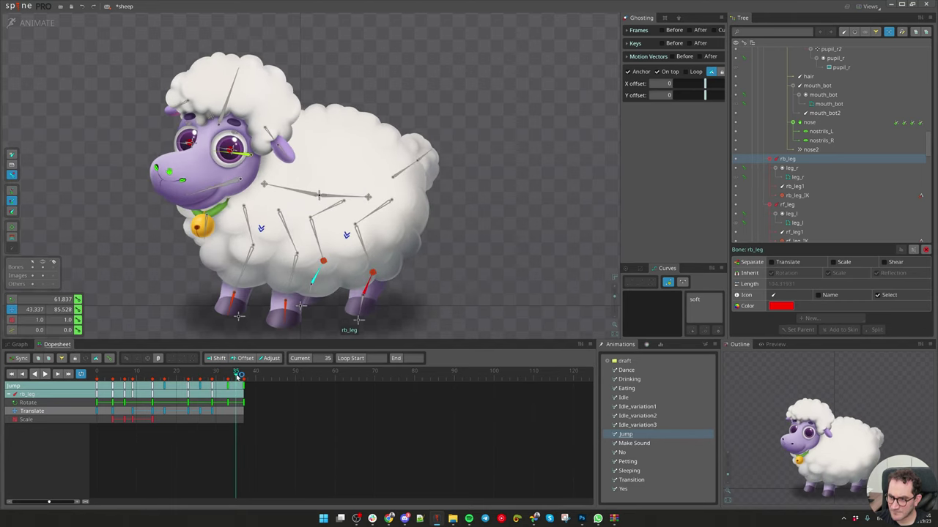
pyautogui.press('space')
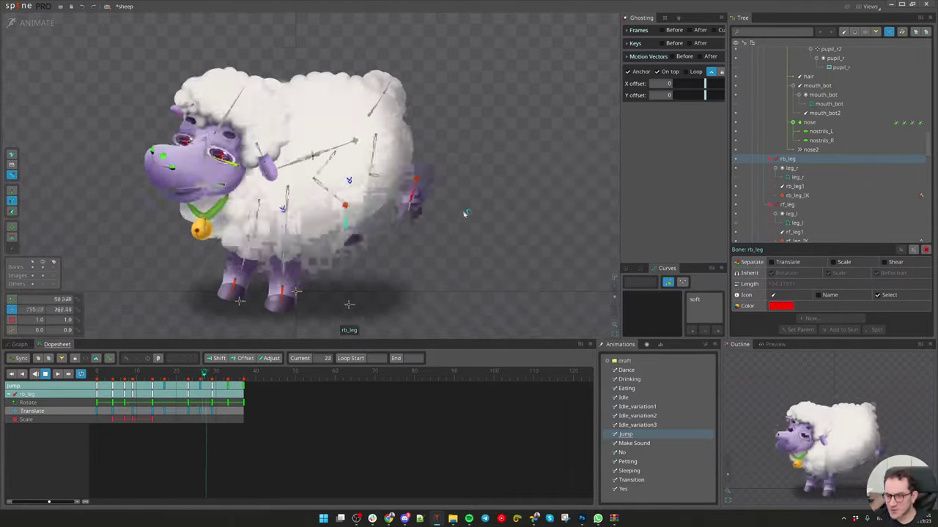
pyautogui.press('d')
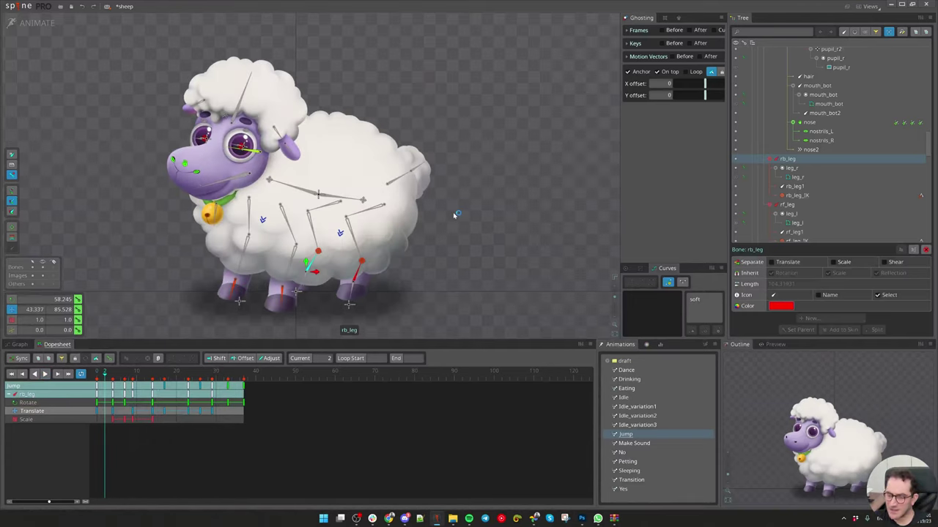
# Step: Save the sheep project and scrub through the jump to frame 36
pyautogui.hotkey('ctrl', 's')
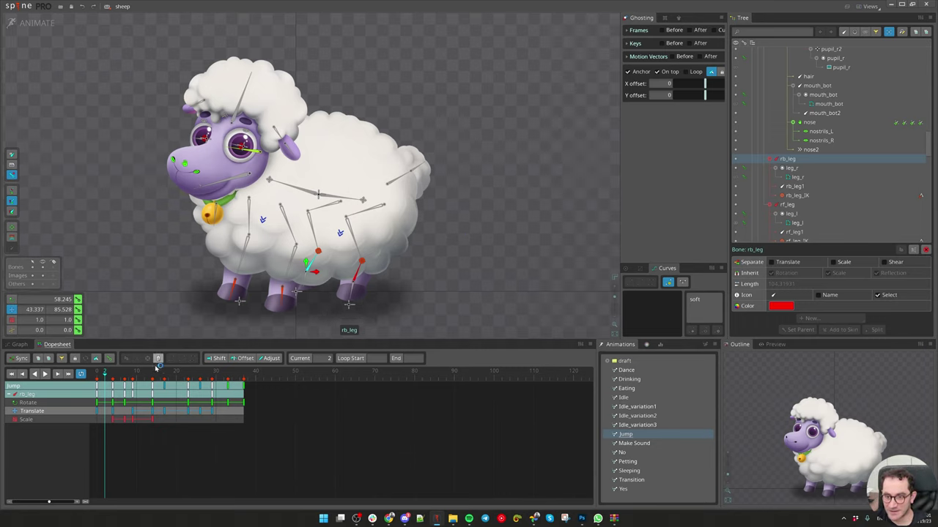
pyautogui.moveTo(125, 372); pyautogui.dragTo(242, 380)
pyautogui.hotkey('ctrl', 's')
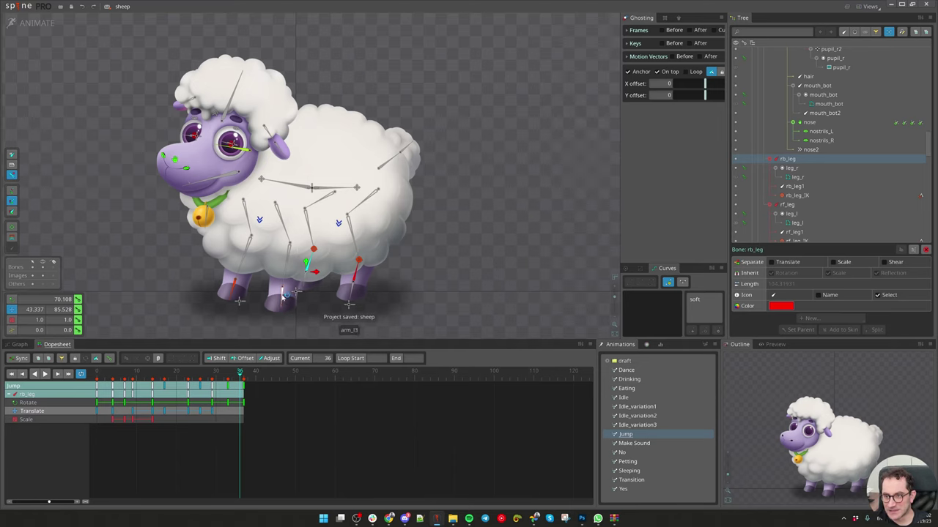
# Step: Shift arm_l3 and arm_r3 together slightly toward the tail at frame 26 and compare with frame 25 using ghosting
pyautogui.click(282, 298)
pyautogui.keyDown('ctrl'); pyautogui.click(236, 296); pyautogui.keyUp('ctrl')
pyautogui.moveTo(197, 375)
pyautogui.mouseDown()
pyautogui.moveTo(218, 375)
pyautogui.moveTo(201, 376)
pyautogui.mouseUp()
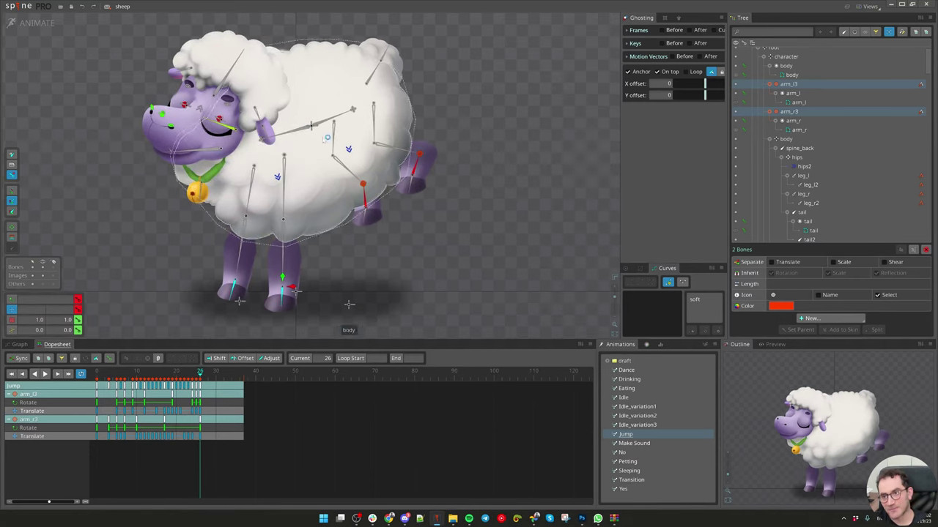
pyautogui.moveTo(291, 290); pyautogui.dragTo(302, 291)
pyautogui.moveTo(201, 375)
pyautogui.mouseDown()
pyautogui.moveTo(185, 376)
pyautogui.moveTo(196, 374)
pyautogui.mouseUp()
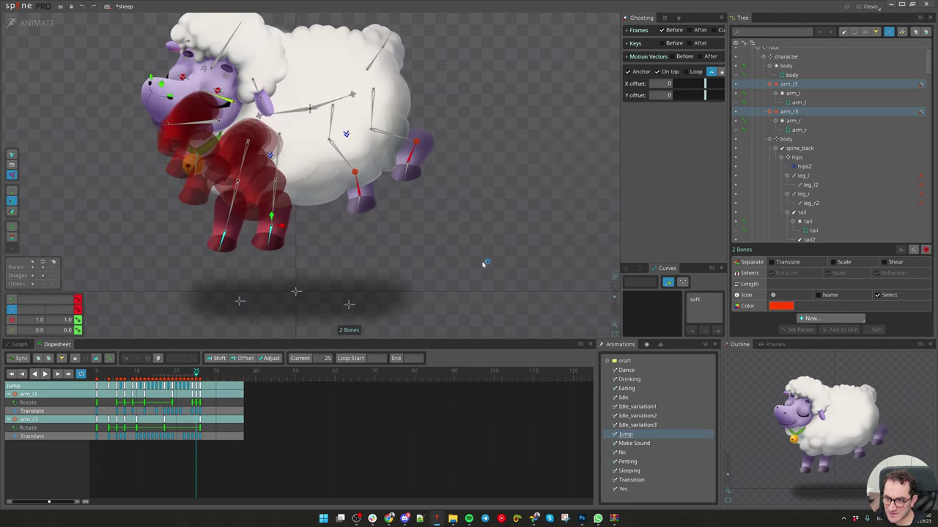
pyautogui.click(201, 374)
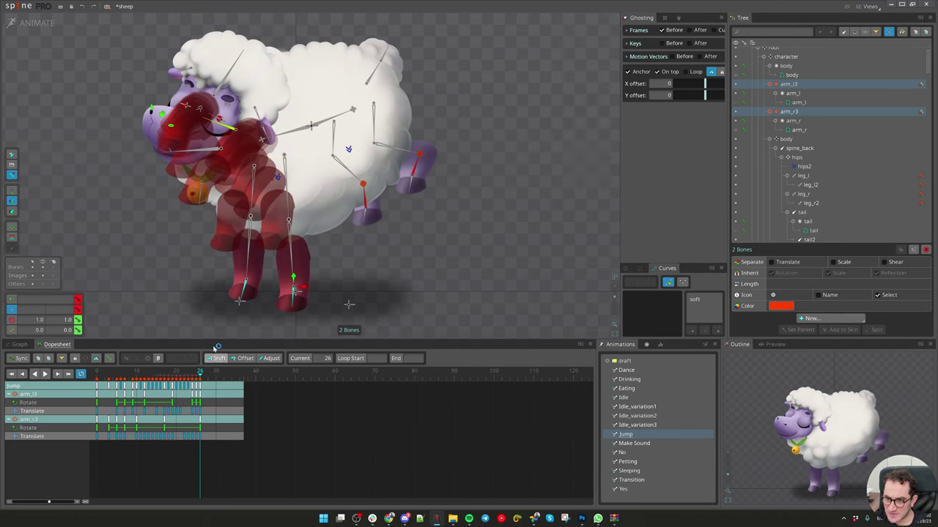
# Step: Delay arm_r3's frame 26 keys to frame 27
pyautogui.press('space')
pyautogui.click(247, 287)
pyautogui.moveTo(200, 386); pyautogui.dragTo(204, 387)
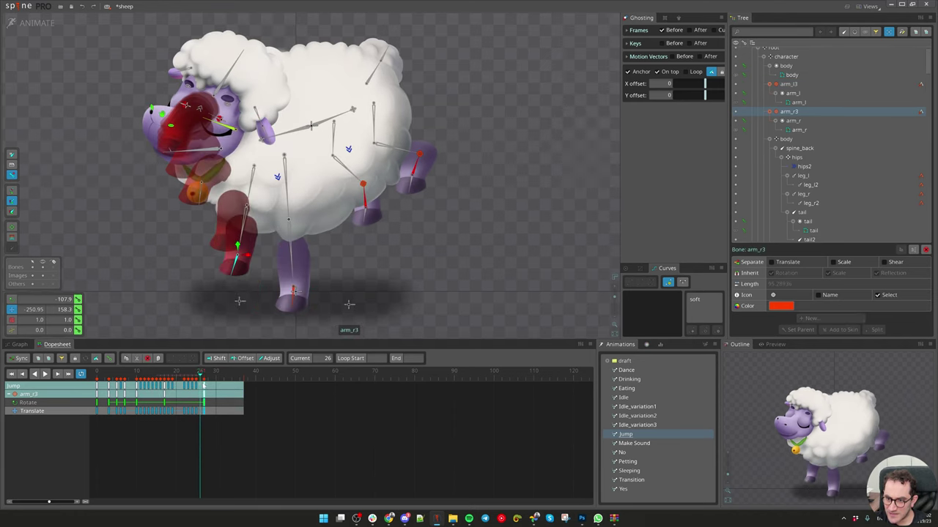
# Step: Reposition arm_r3 to about -243, 201 at frame 26, comparing its arc with frame 25
pyautogui.press(',')
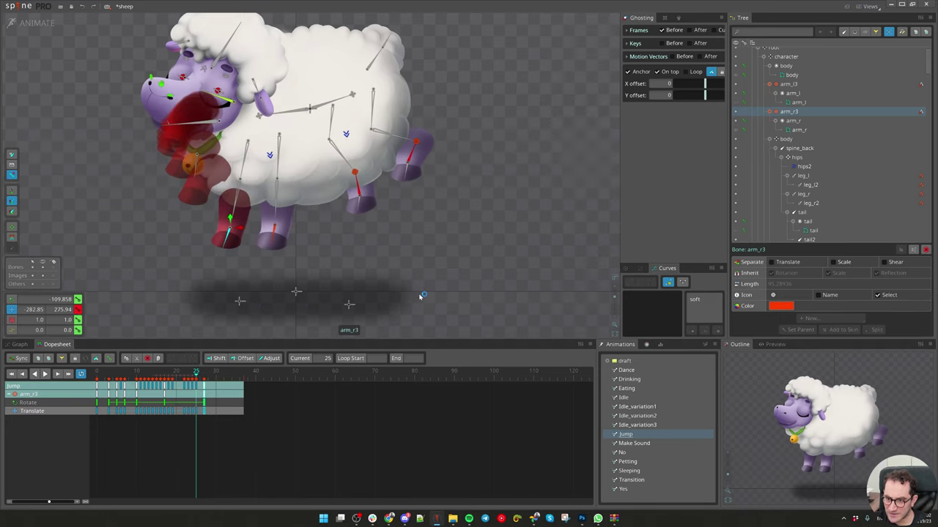
pyautogui.moveTo(420, 297); pyautogui.dragTo(425, 296)
pyautogui.press('.')
pyautogui.press(',')
pyautogui.press('End')
pyautogui.press('space')
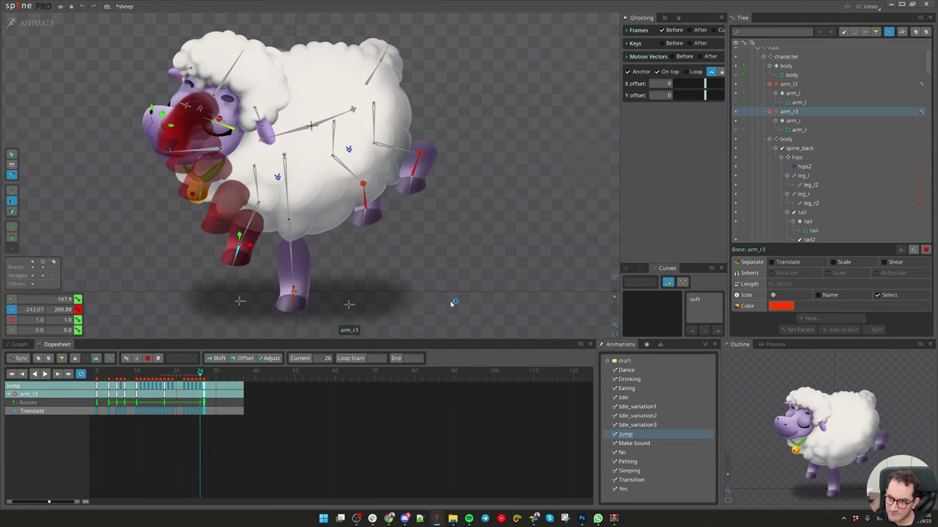
# Step: Shift arm_r3 slightly toward the head at frame 25 and check its landing arc through frame 27 with ghosting
pyautogui.press('Left')
pyautogui.moveTo(450, 303); pyautogui.dragTo(442, 303)
pyautogui.press('Right')
pyautogui.press('Right')
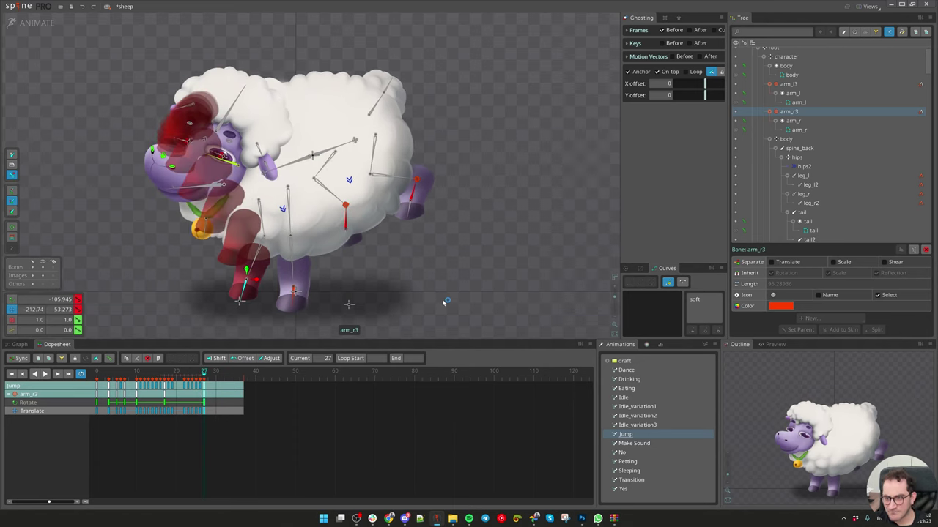
pyautogui.press('Right')
# Step: Turn off ghosting and play back the Jump animation to review the front-leg landing
pyautogui.hotkey('ctrl', 'g')
pyautogui.moveTo(209, 375); pyautogui.dragTo(228, 378)
pyautogui.press('space')
# Step: Key arm_l3 and arm_r3 together at frame 32 and place both feet slightly toward the head at frame 35
pyautogui.keyDown('ctrl'); pyautogui.click(295, 296); pyautogui.keyUp('ctrl')
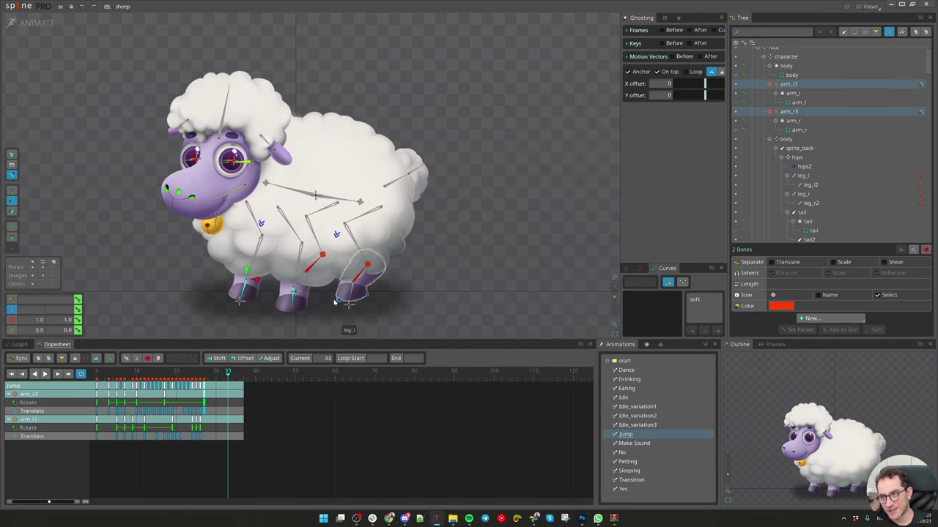
pyautogui.moveTo(223, 379); pyautogui.dragTo(236, 376)
pyautogui.press('k')
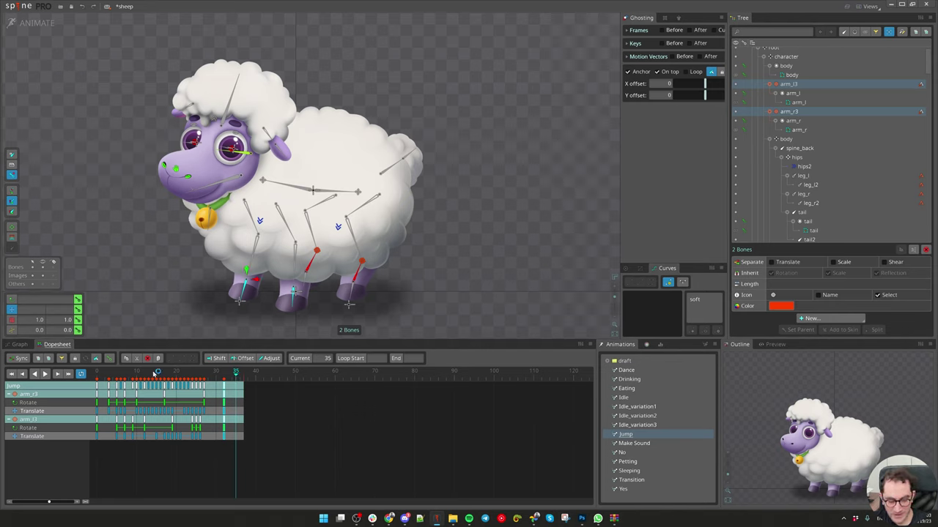
pyautogui.hotkey('ctrl', 'v')
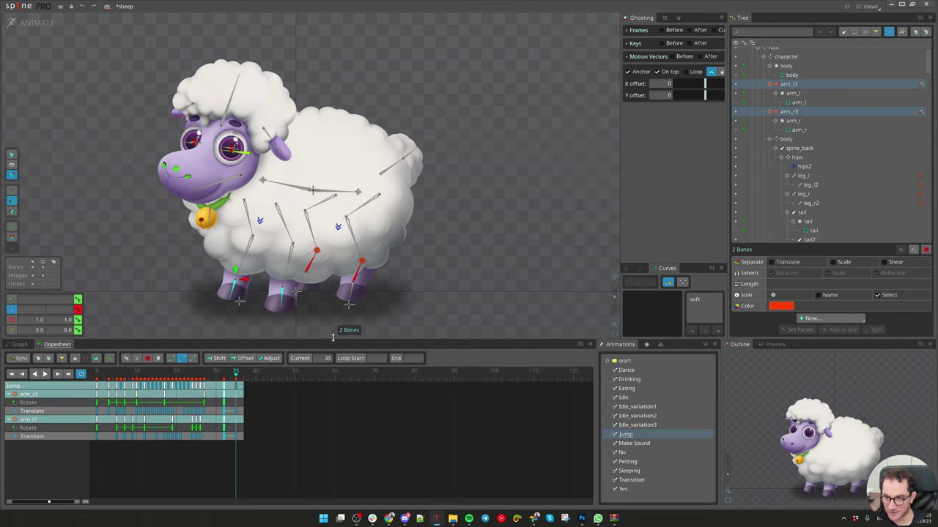
# Step: Lift arm_l3 and arm_r3 slightly at frame 34 and play back the jump to review the step
pyautogui.moveTo(229, 374); pyautogui.dragTo(233, 373)
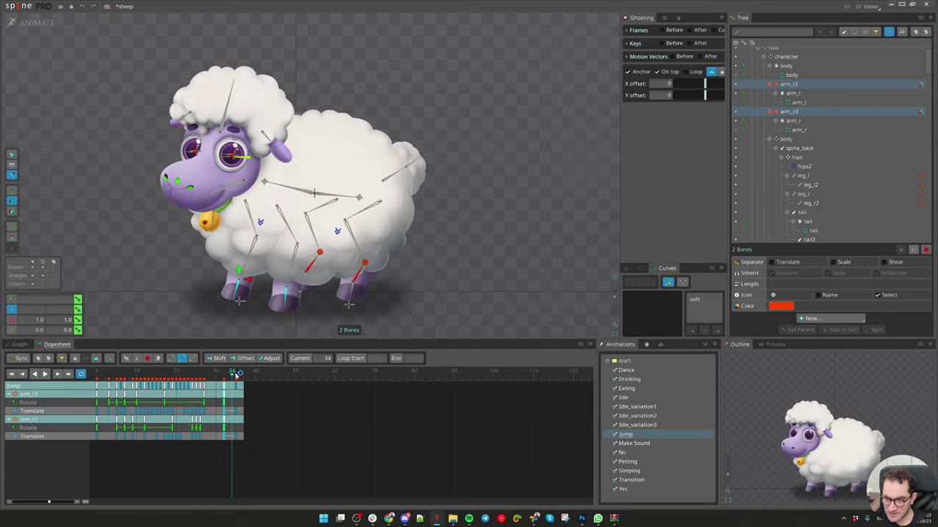
pyautogui.moveTo(239, 271); pyautogui.dragTo(241, 269)
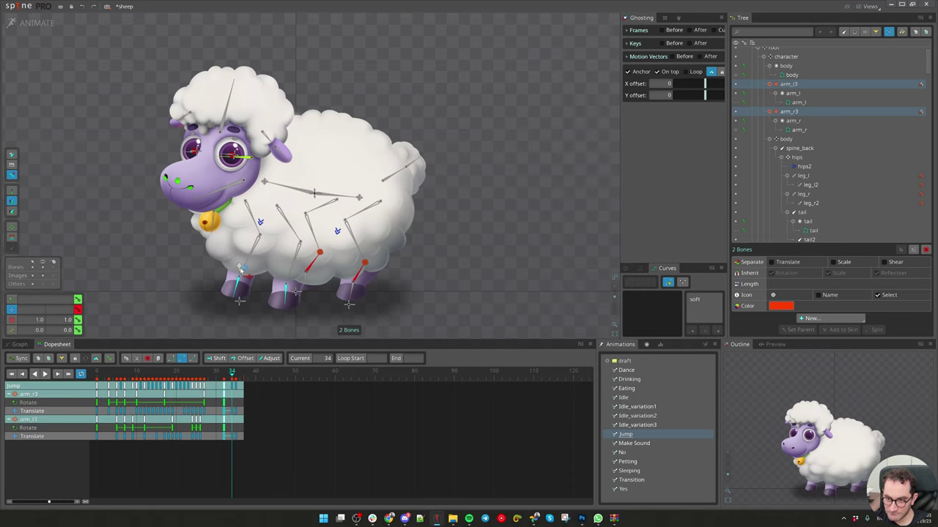
pyautogui.moveTo(233, 377); pyautogui.dragTo(213, 377)
pyautogui.press('d')
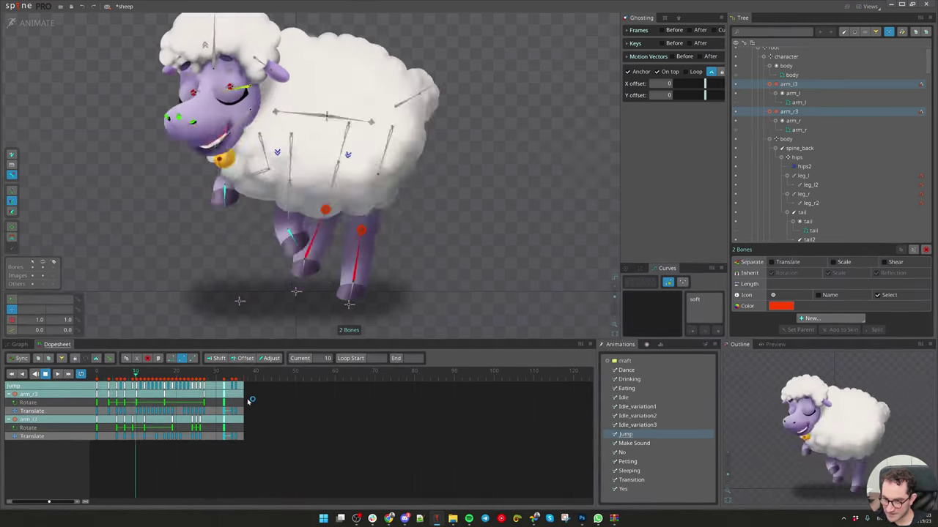
pyautogui.press('d')
pyautogui.press('d')
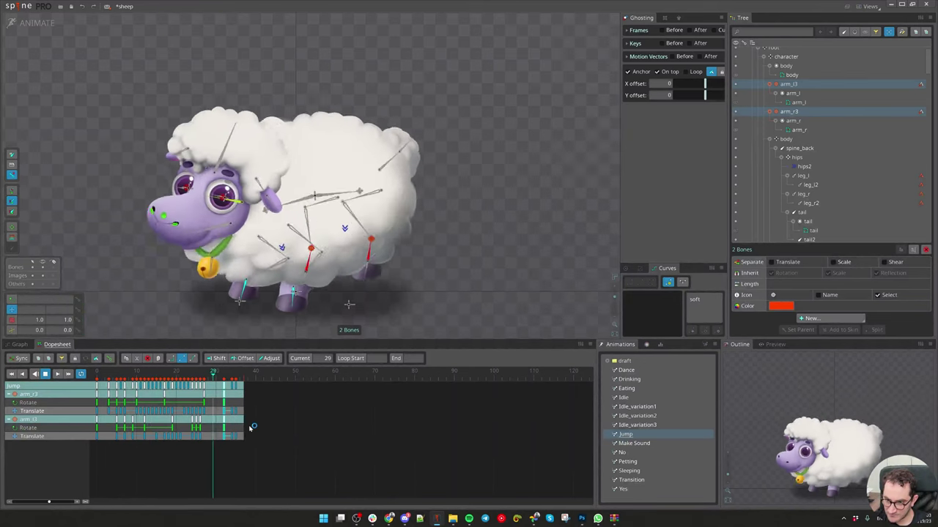
pyautogui.press('d')
# Step: Delay arm_l3's last translate keys to end at frame 37, offset from arm_r3, and play back the animation
pyautogui.moveTo(252, 432)
pyautogui.mouseDown()
pyautogui.moveTo(224, 440)
pyautogui.moveTo(242, 437)
pyautogui.mouseUp()
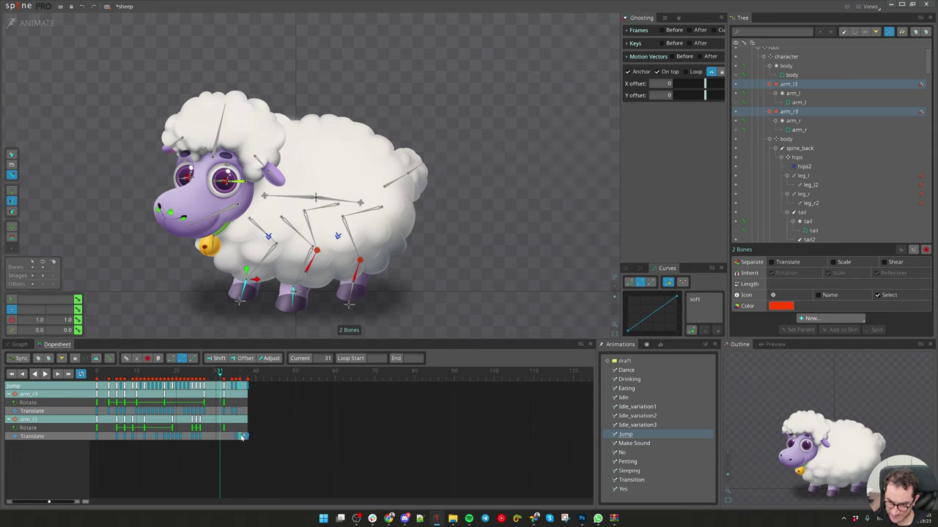
pyautogui.click(247, 436)
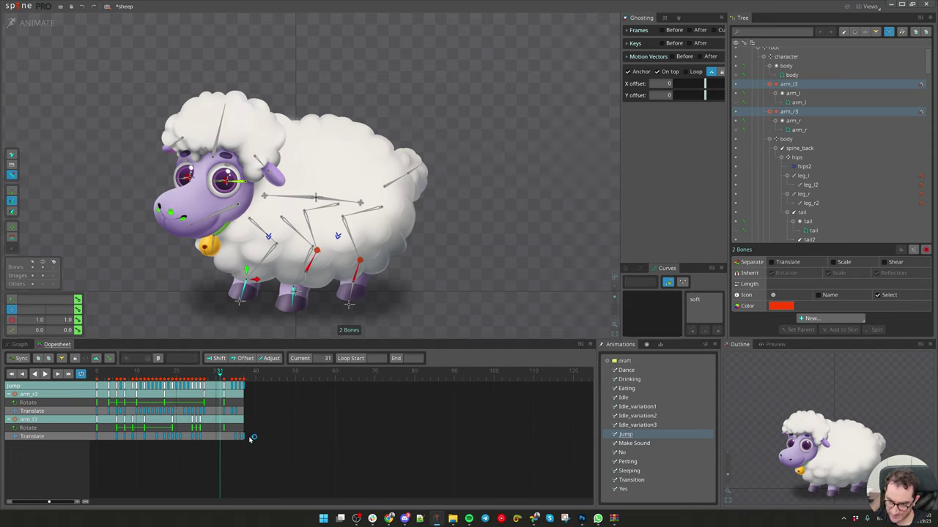
pyautogui.moveTo(253, 439); pyautogui.dragTo(234, 435)
pyautogui.moveTo(246, 437); pyautogui.dragTo(242, 437)
pyautogui.press('space')
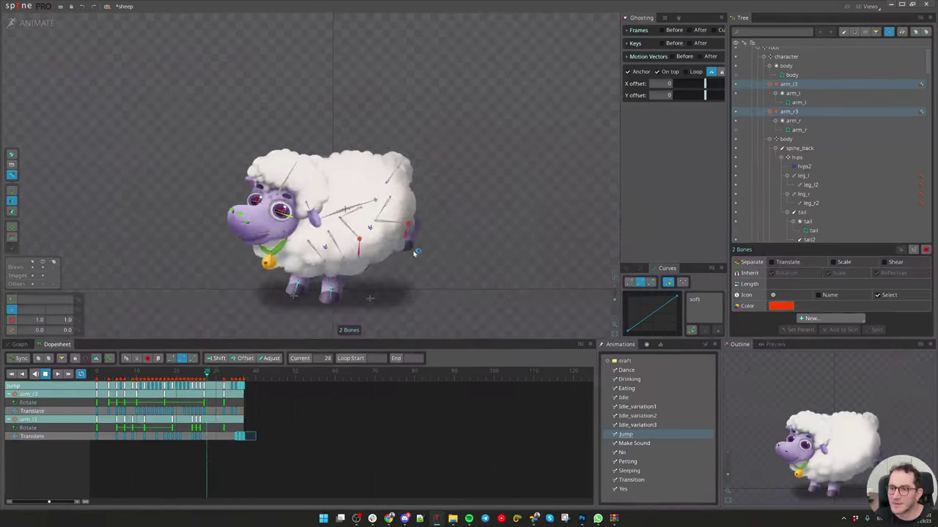
# Step: Shift shadow_R slightly toward the tail at frame 6, then key its original position at frame 0 and copy that key
pyautogui.click(372, 301)
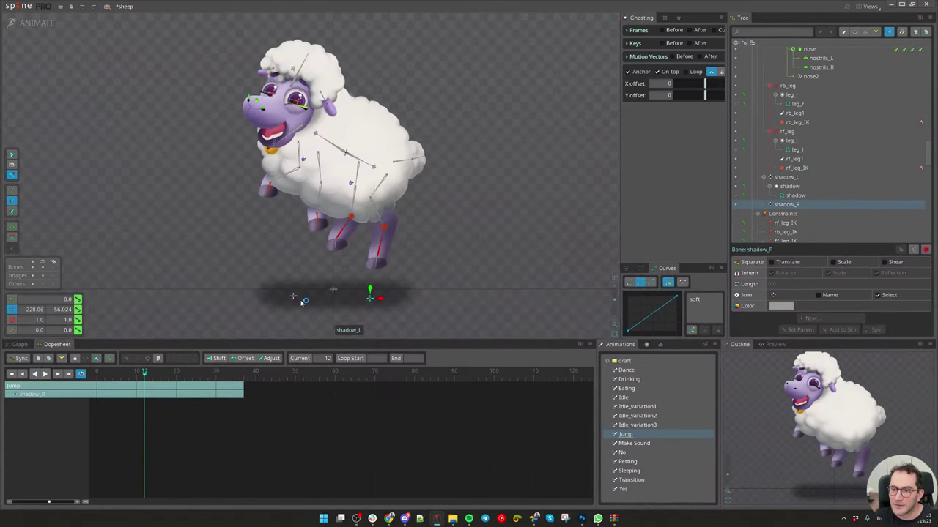
pyautogui.click(102, 375)
pyautogui.moveTo(103, 375); pyautogui.dragTo(123, 377)
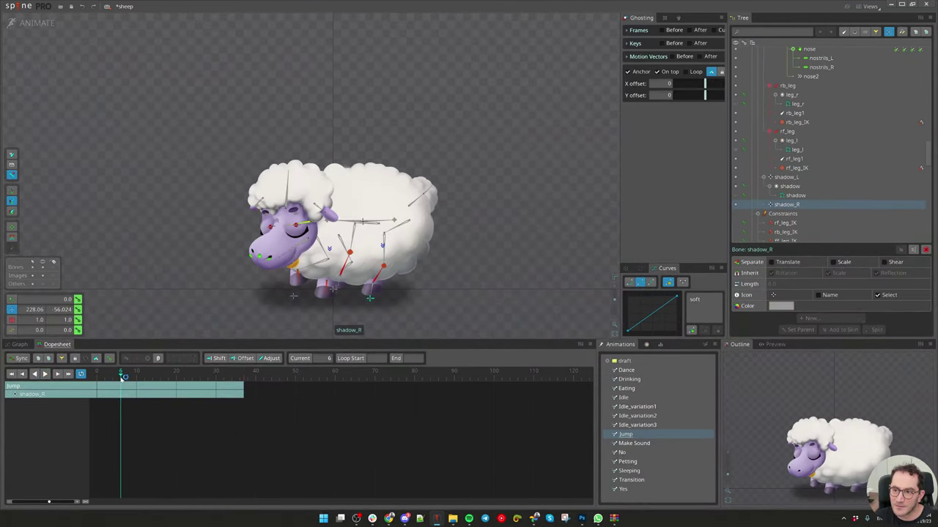
pyautogui.moveTo(450, 313); pyautogui.dragTo(455, 313)
pyautogui.click(93, 379)
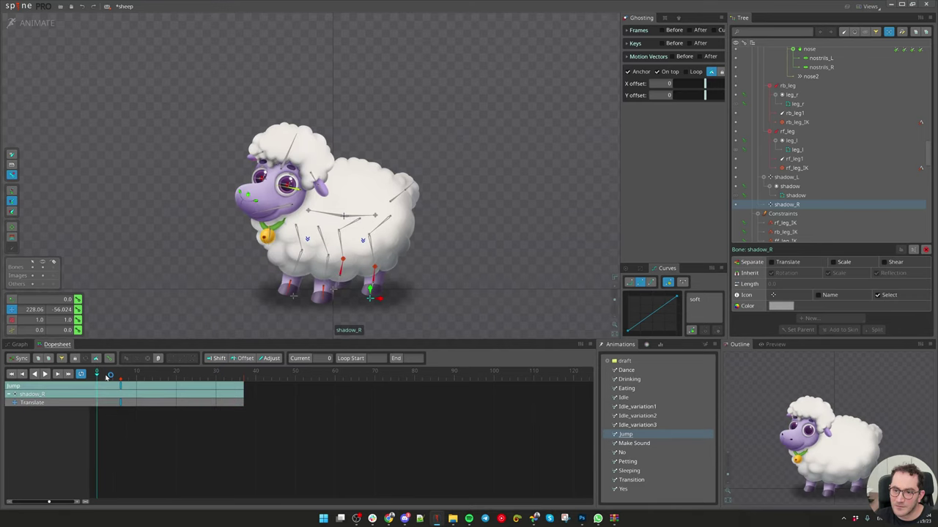
pyautogui.press('l')
pyautogui.hotkey('ctrl', 'c')
# Step: Move shadow_R to about 142.49, -53.02 at frame 9 and about -70.68, -57.53 at frame 18
pyautogui.moveTo(105, 378); pyautogui.dragTo(132, 381)
pyautogui.moveTo(411, 315); pyautogui.dragTo(390, 315)
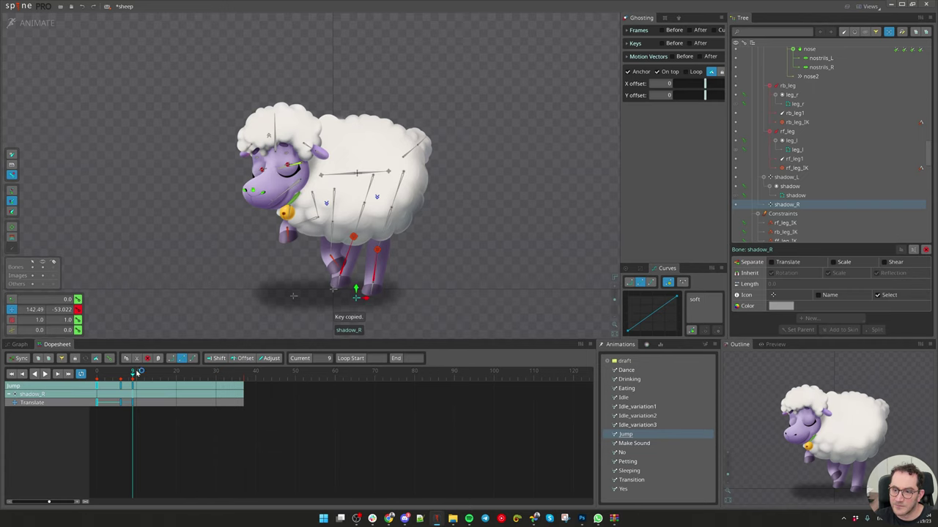
pyautogui.moveTo(139, 372); pyautogui.dragTo(169, 375)
pyautogui.moveTo(502, 308); pyautogui.dragTo(469, 308)
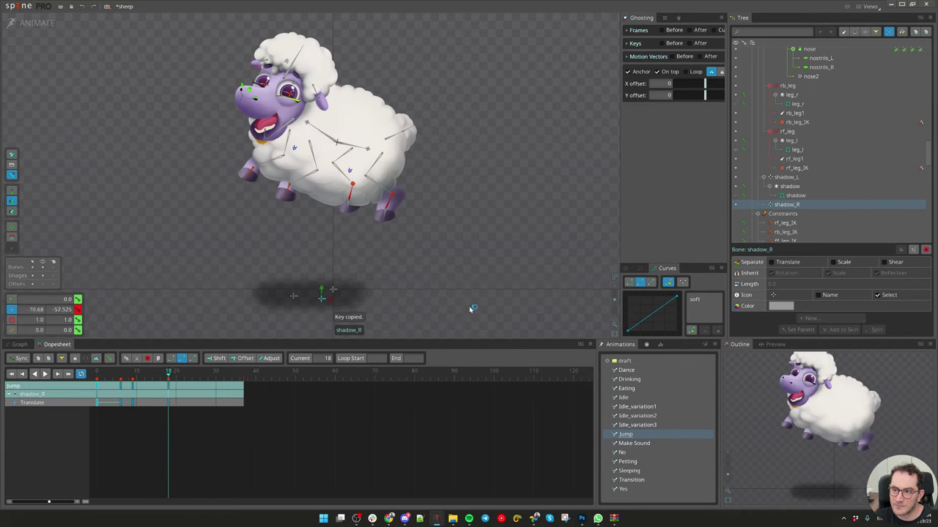
# Step: Key shadow_R's landing at about 140.99, -56.02 at frame 27, its original position at frame 30 and about 240.07, -56.02 at frame 32
pyautogui.moveTo(196, 376)
pyautogui.mouseDown()
pyautogui.moveTo(130, 376)
pyautogui.moveTo(150, 375)
pyautogui.moveTo(148, 388)
pyautogui.moveTo(207, 376)
pyautogui.mouseUp()
pyautogui.hotkey('ctrl', 'v')
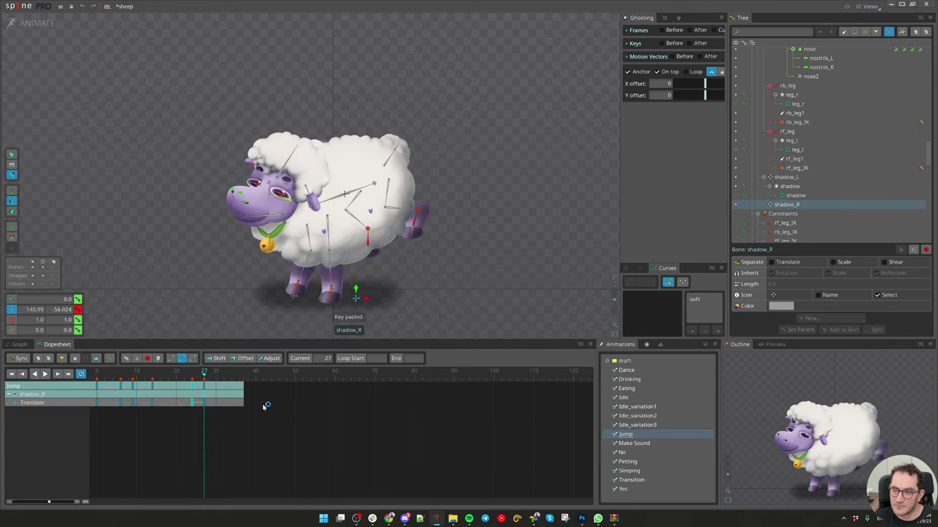
pyautogui.click(217, 373)
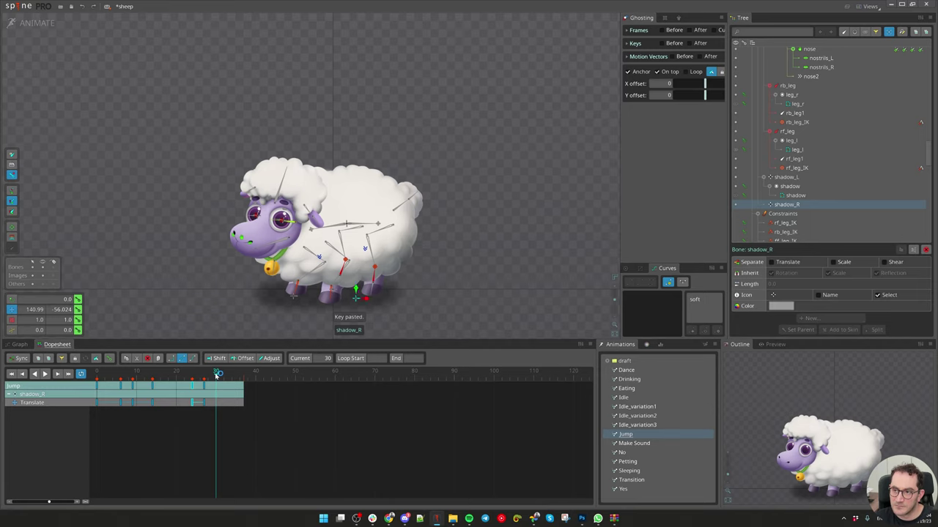
pyautogui.moveTo(217, 374); pyautogui.dragTo(229, 375)
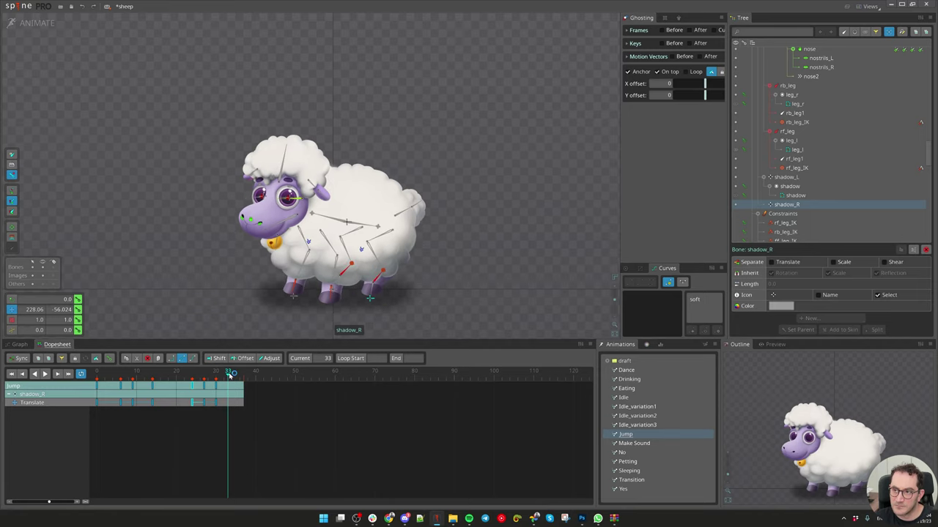
pyautogui.press('Left')
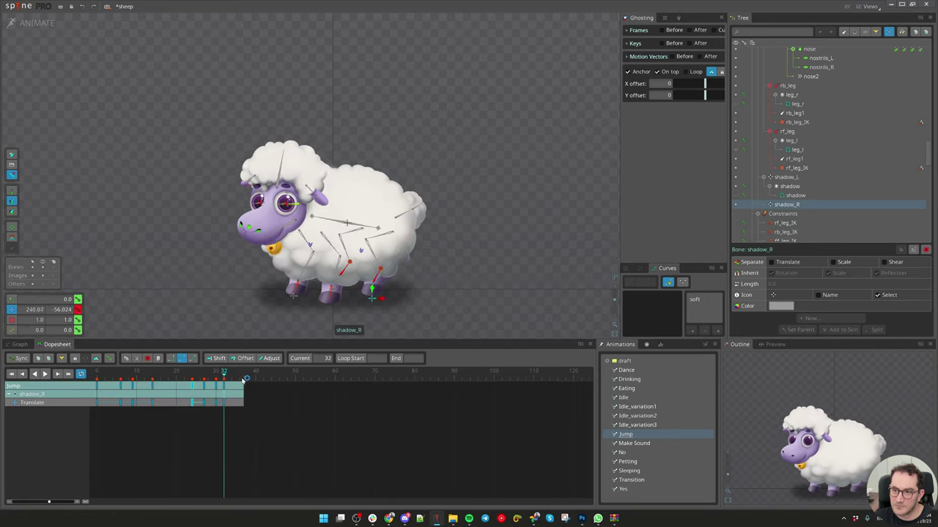
# Step: Apply the soft curve to all of shadow_R's translate keys while playing back the jump
pyautogui.press('space')
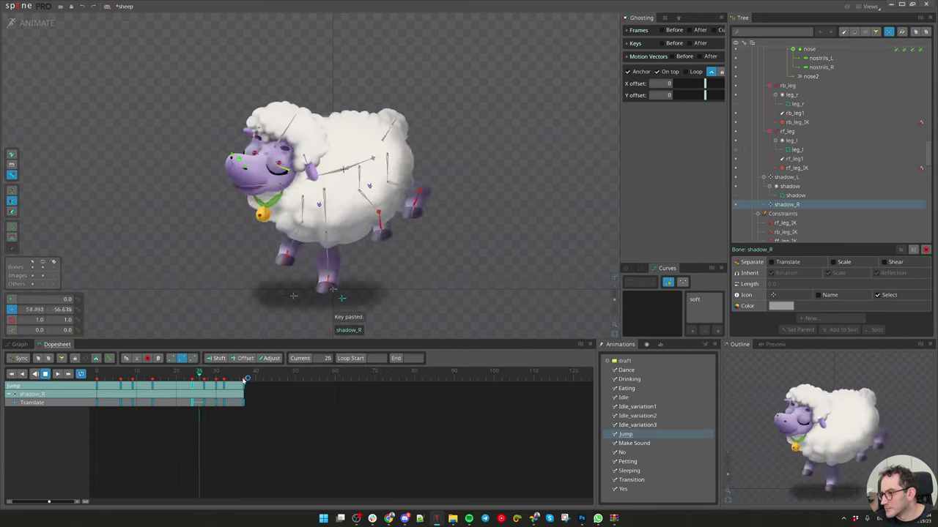
pyautogui.moveTo(283, 448); pyautogui.dragTo(97, 395)
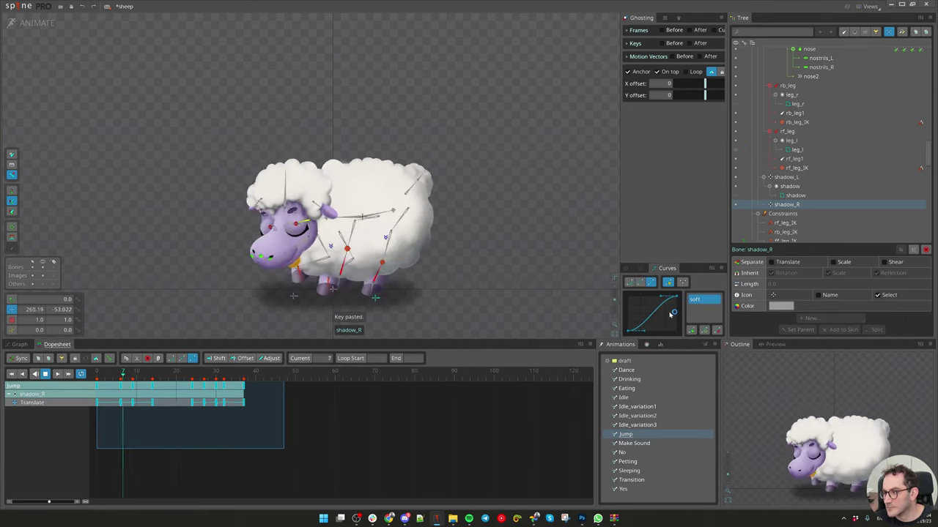
# Step: Key shadow_L's translation at frame 0, copy that key, and move the bone to about -261.23, -44.45 at frame 5
pyautogui.click(303, 296)
pyautogui.press('space')
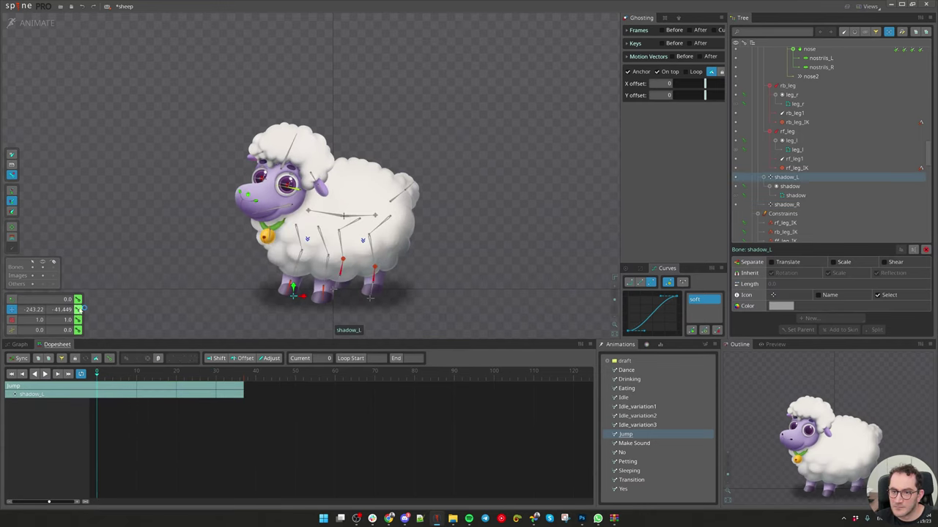
pyautogui.click(78, 310)
pyautogui.moveTo(121, 414); pyautogui.dragTo(118, 381)
pyautogui.hotkey('ctrl', 'c')
pyautogui.hotkey('ctrl', 'v')
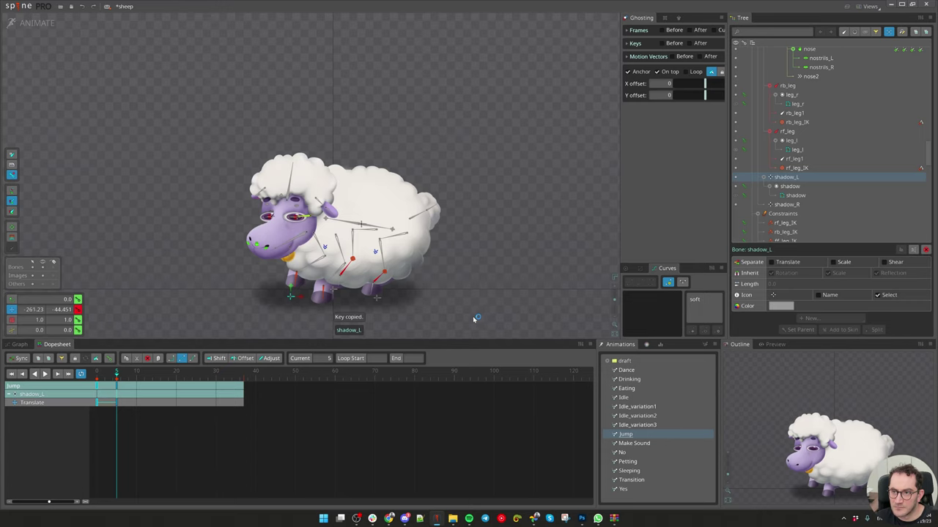
# Step: Move shadow_L to about 10.48, -32.44 at frame 10 and about 73.53, -29.44 at frame 18
pyautogui.moveTo(118, 374); pyautogui.dragTo(136, 375)
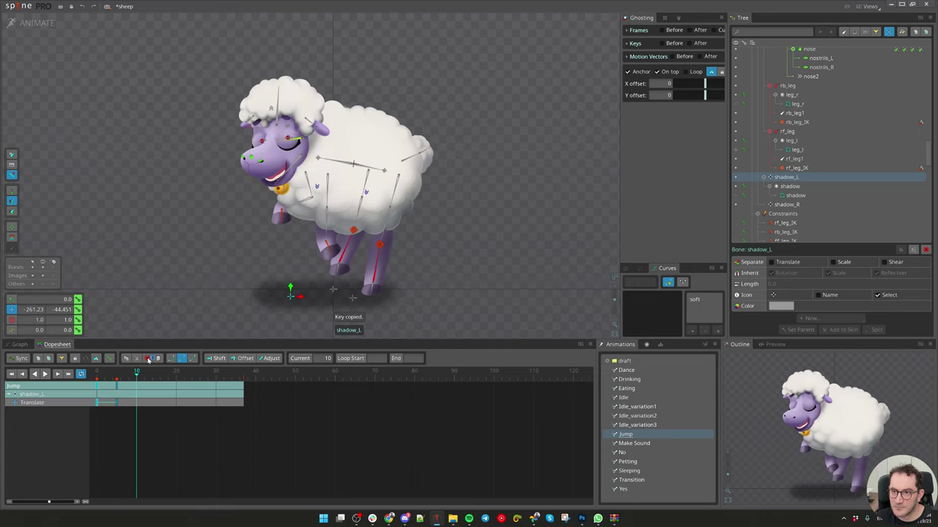
pyautogui.moveTo(205, 304); pyautogui.dragTo(250, 302)
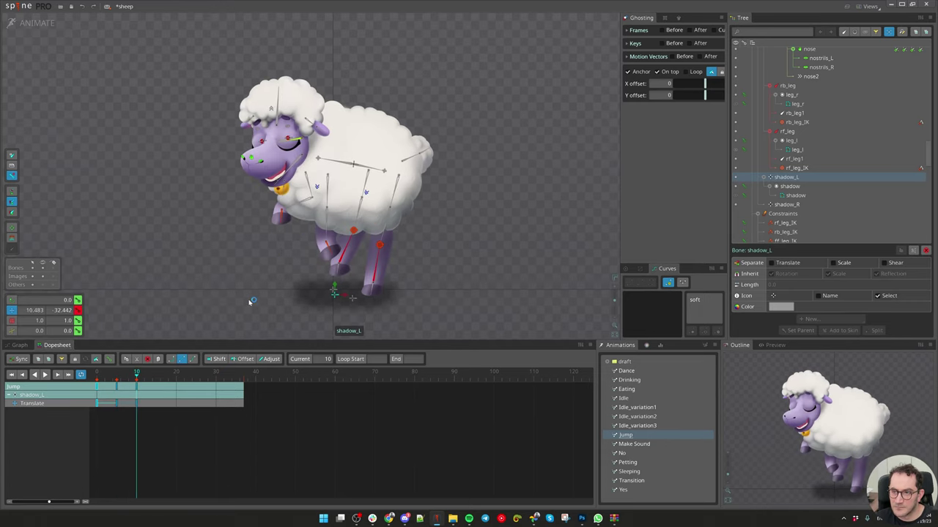
pyautogui.moveTo(142, 384); pyautogui.dragTo(170, 382)
pyautogui.moveTo(466, 315); pyautogui.dragTo(474, 314)
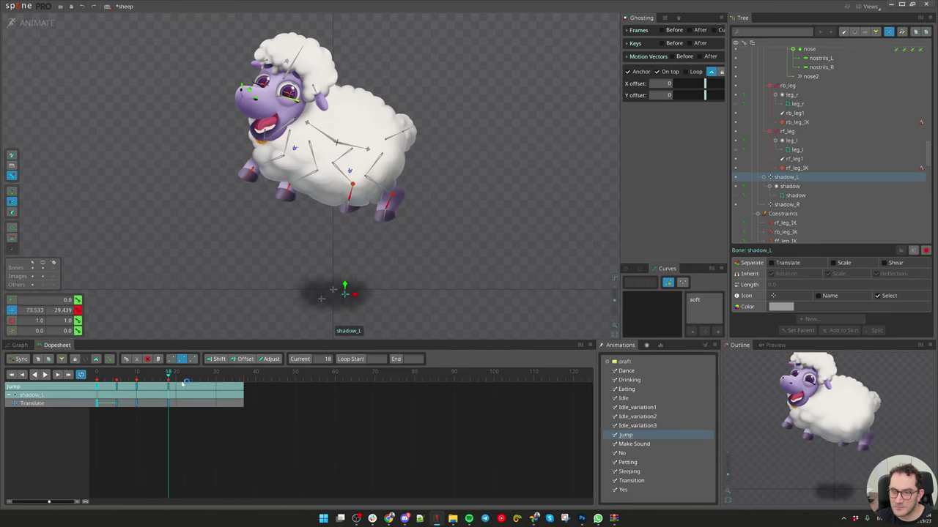
# Step: Key shadow_L's descent at about -135.13, -35.44 at frame 25 and its landing at about -268.24, -41.45 at frame 30
pyautogui.moveTo(184, 383)
pyautogui.mouseDown()
pyautogui.moveTo(139, 380)
pyautogui.moveTo(196, 378)
pyautogui.mouseUp()
pyautogui.moveTo(433, 315); pyautogui.dragTo(408, 312)
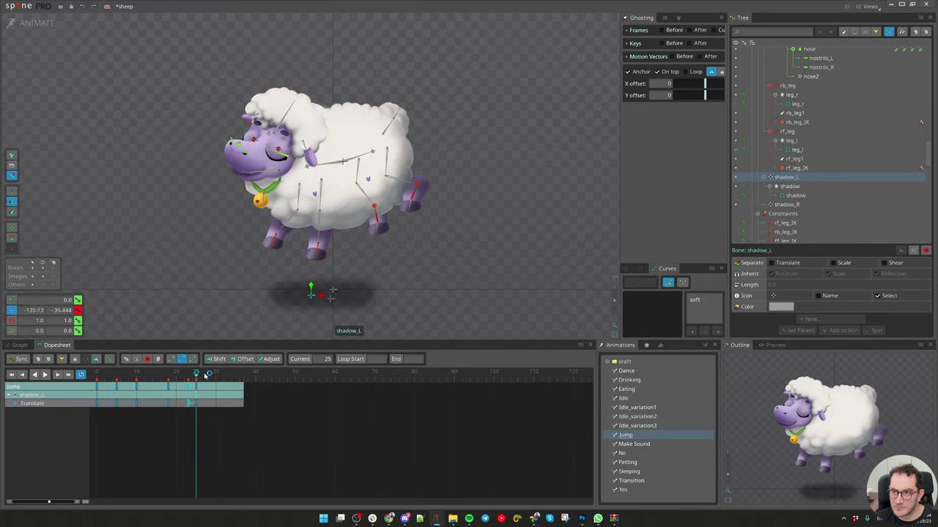
pyautogui.moveTo(208, 374)
pyautogui.mouseDown()
pyautogui.moveTo(178, 377)
pyautogui.moveTo(216, 376)
pyautogui.mouseUp()
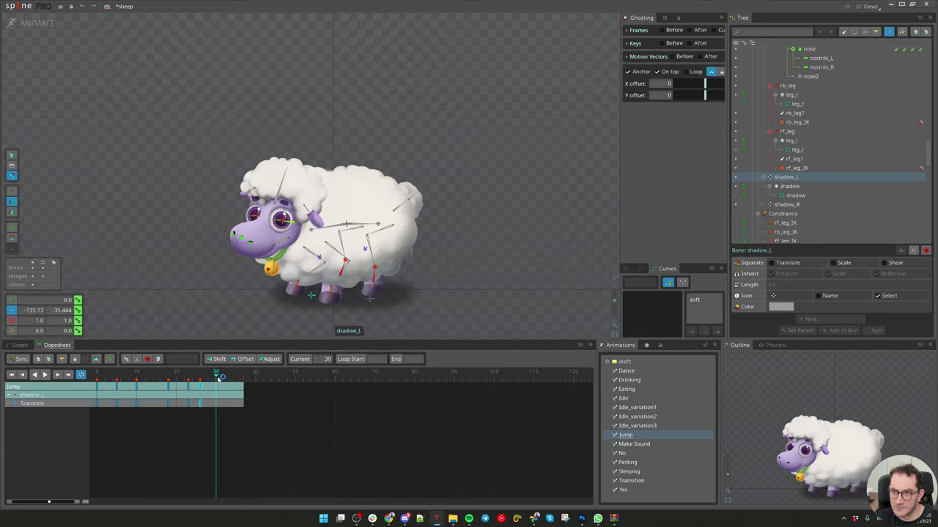
pyautogui.hotkey('ctrl', 'v')
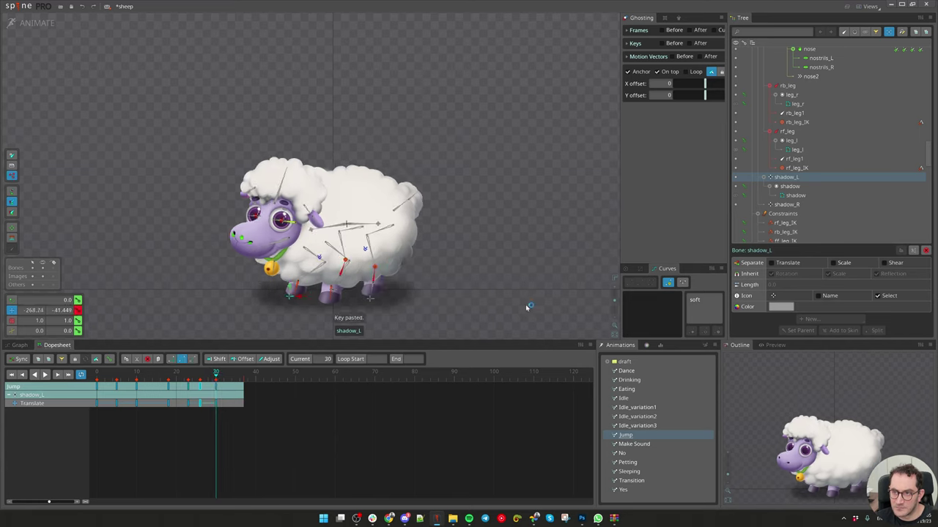
# Step: Paste shadow_L's starting position at frames 35 and 37, apply the soft curve to all its translate keys and review playback
pyautogui.moveTo(223, 377); pyautogui.dragTo(238, 379)
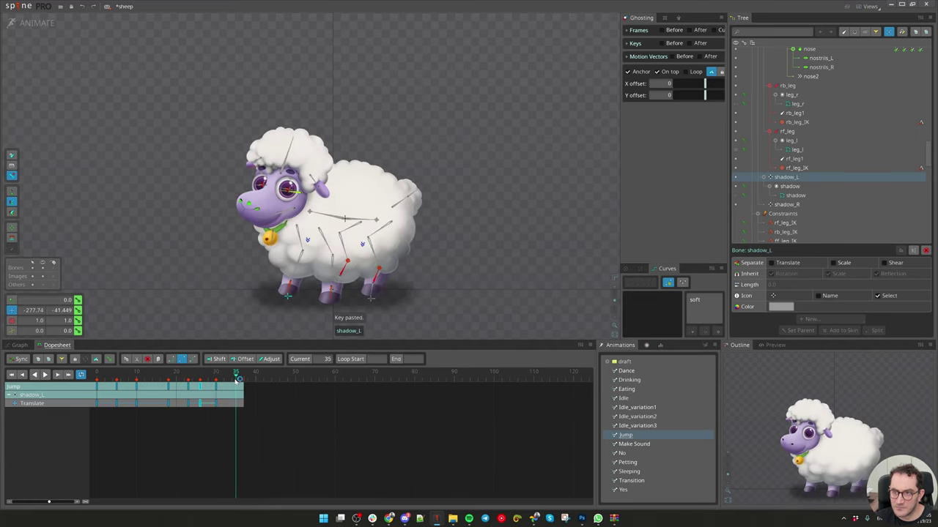
pyautogui.hotkey('ctrl', 'v')
pyautogui.click(246, 376)
pyautogui.hotkey('ctrl', 'v')
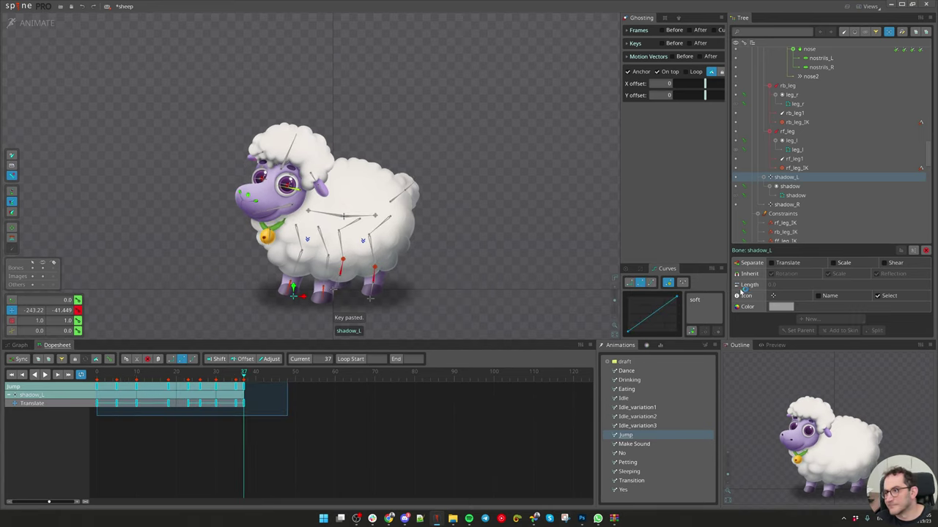
pyautogui.click(691, 307)
pyautogui.press('space')
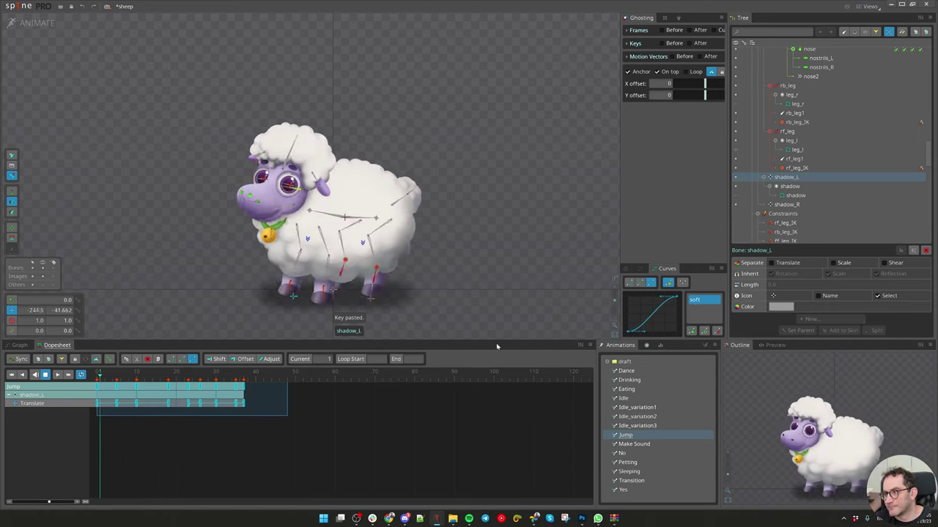
pyautogui.press('space')
# Step: Key the shadow slot's color at full opacity at frame 6 of the Jump animation
pyautogui.click(798, 195)
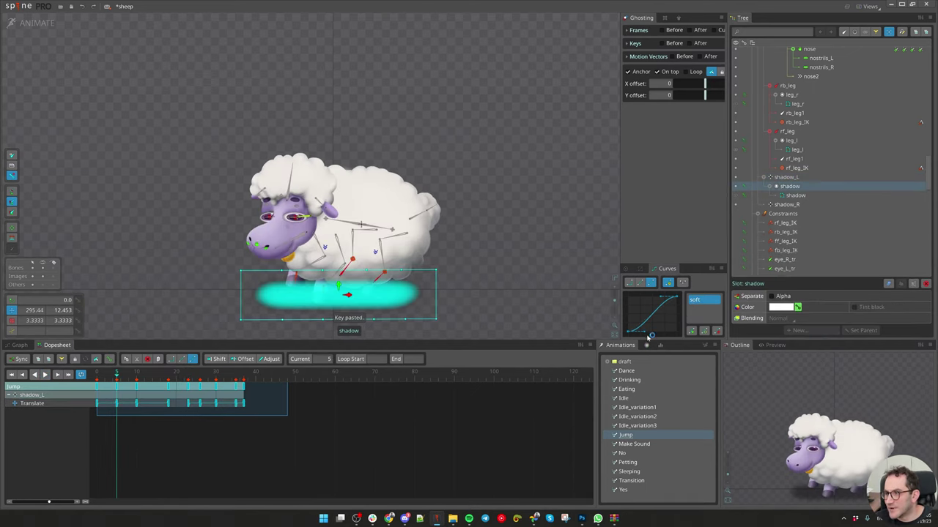
pyautogui.click(646, 347)
pyautogui.moveTo(100, 377); pyautogui.dragTo(120, 384)
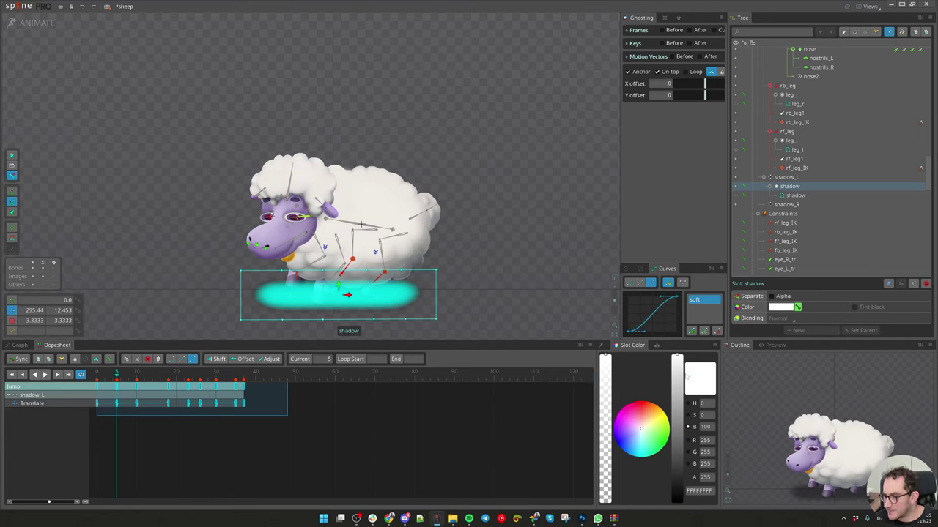
pyautogui.moveTo(684, 370); pyautogui.dragTo(677, 443)
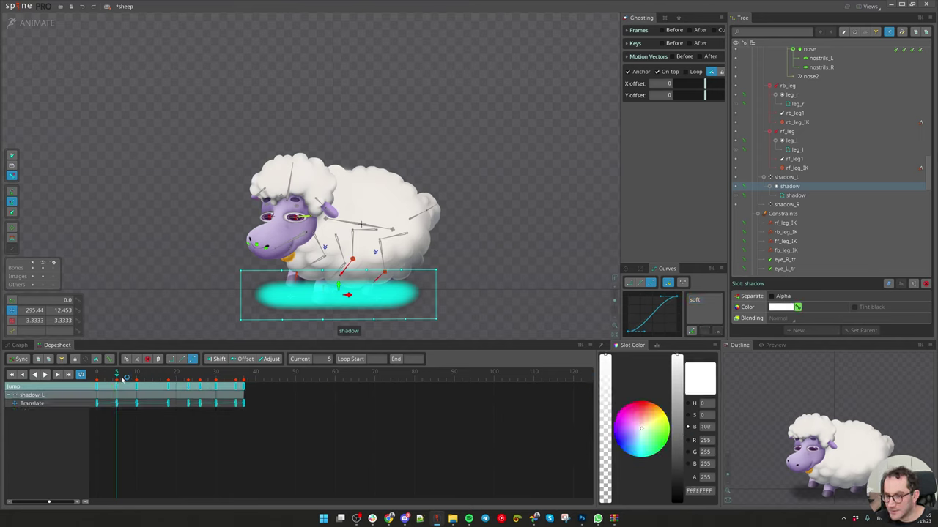
pyautogui.moveTo(125, 378)
pyautogui.mouseDown()
pyautogui.moveTo(135, 380)
pyautogui.moveTo(121, 385)
pyautogui.mouseUp()
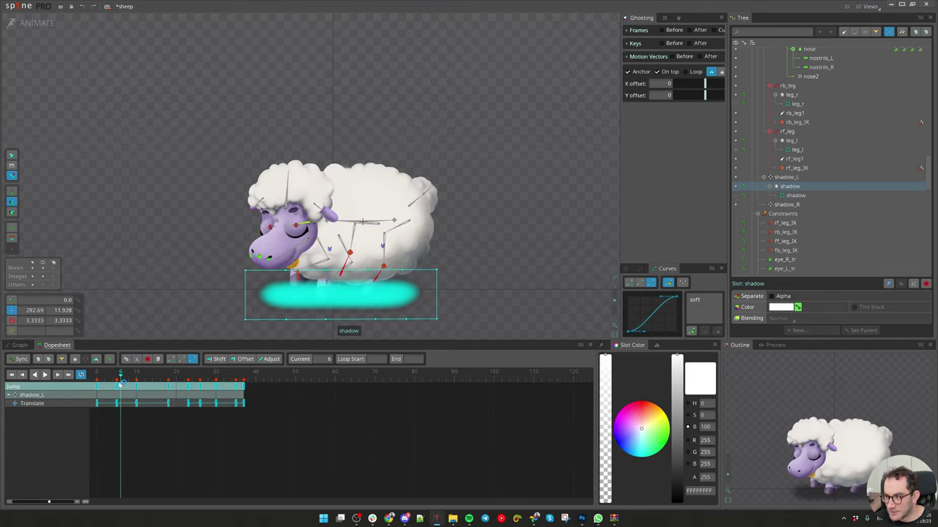
pyautogui.click(798, 307)
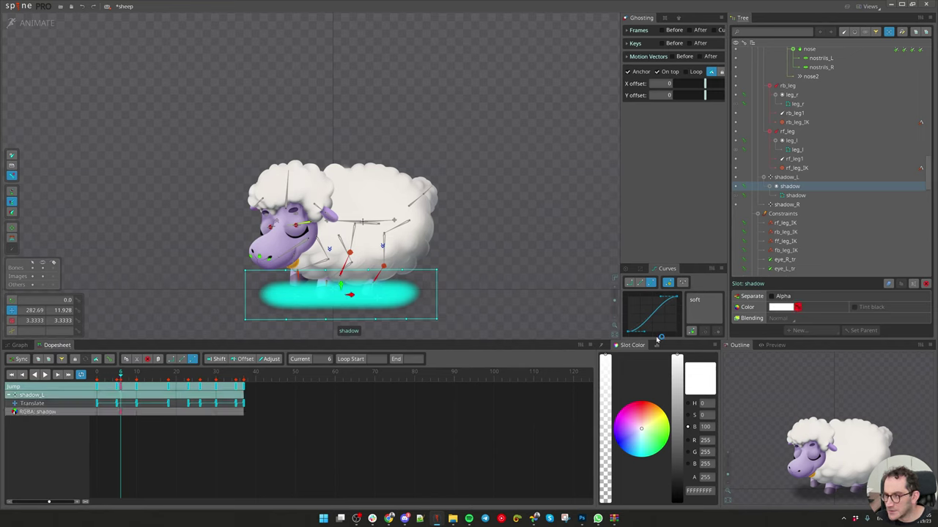
# Step: Key the shadow slot's alpha at 105 at frame 14, then copy that key to frame 21 and the opaque key to frame 29
pyautogui.moveTo(126, 377); pyautogui.dragTo(153, 377)
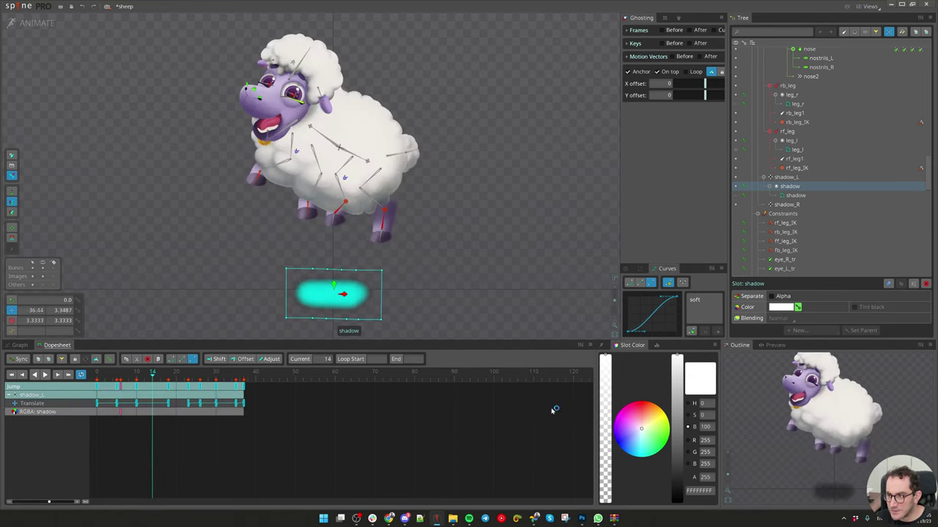
pyautogui.moveTo(608, 378); pyautogui.dragTo(616, 423)
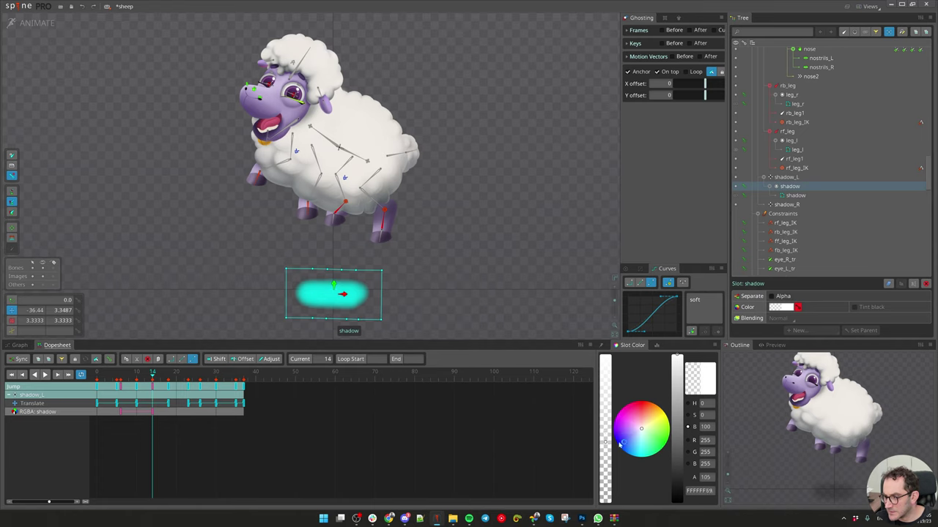
pyautogui.click(168, 424)
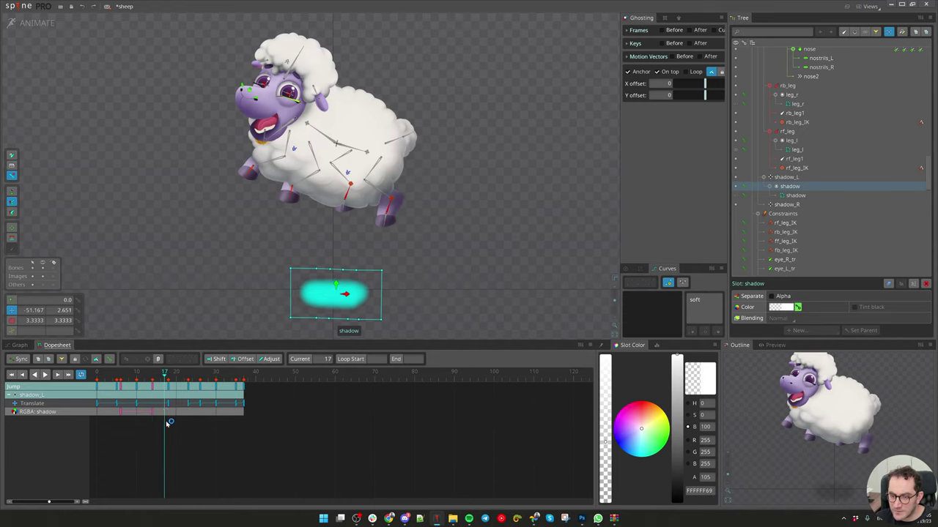
pyautogui.click(158, 414)
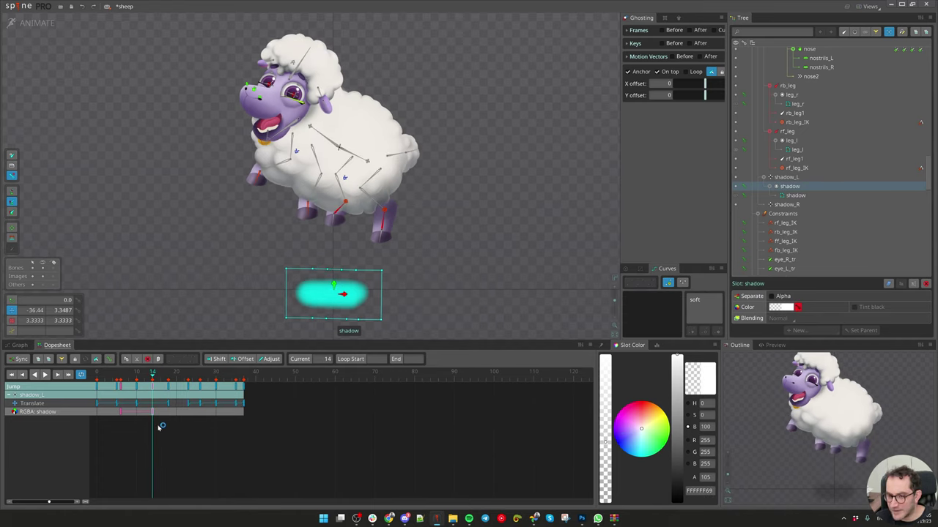
pyautogui.moveTo(157, 375); pyautogui.dragTo(184, 377)
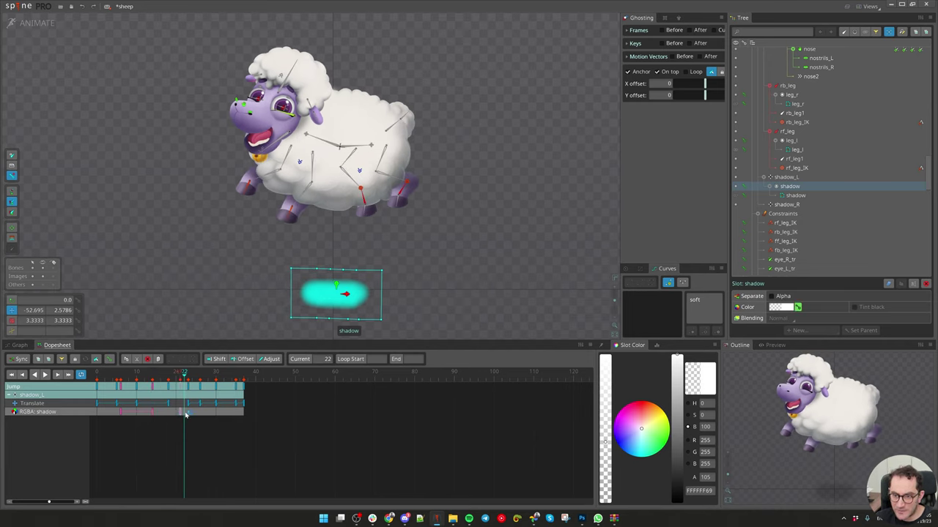
pyautogui.moveTo(122, 413); pyautogui.dragTo(108, 426)
# Step: Apply the soft curve to all the shadow's color keys and review the playback
pyautogui.click(97, 375)
pyautogui.click(694, 299)
pyautogui.press('space')
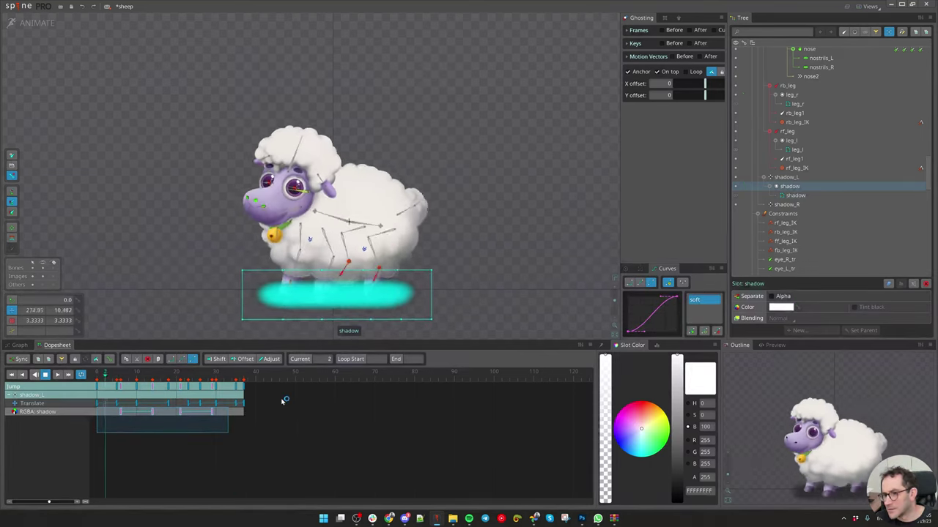
pyautogui.press('space')
pyautogui.press('Escape')
# Step: Scale shadow_L and shadow_R together to about 1.15 at frame 5 and key their 1.0 scale at frame 0
pyautogui.click(295, 297)
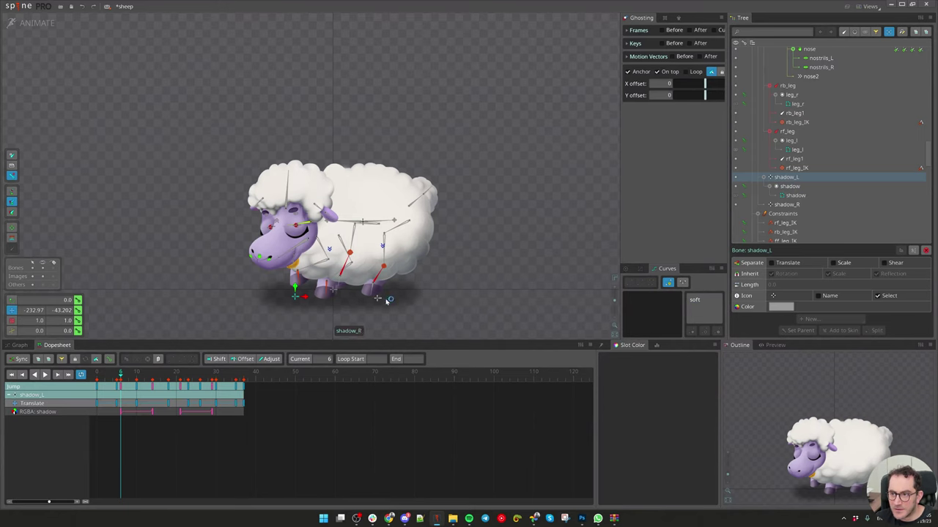
pyautogui.keyDown('ctrl'); pyautogui.click(386, 301); pyautogui.keyUp('ctrl')
pyautogui.moveTo(121, 379)
pyautogui.mouseDown()
pyautogui.moveTo(79, 381)
pyautogui.moveTo(117, 380)
pyautogui.mouseUp()
pyautogui.moveTo(418, 301); pyautogui.dragTo(464, 306)
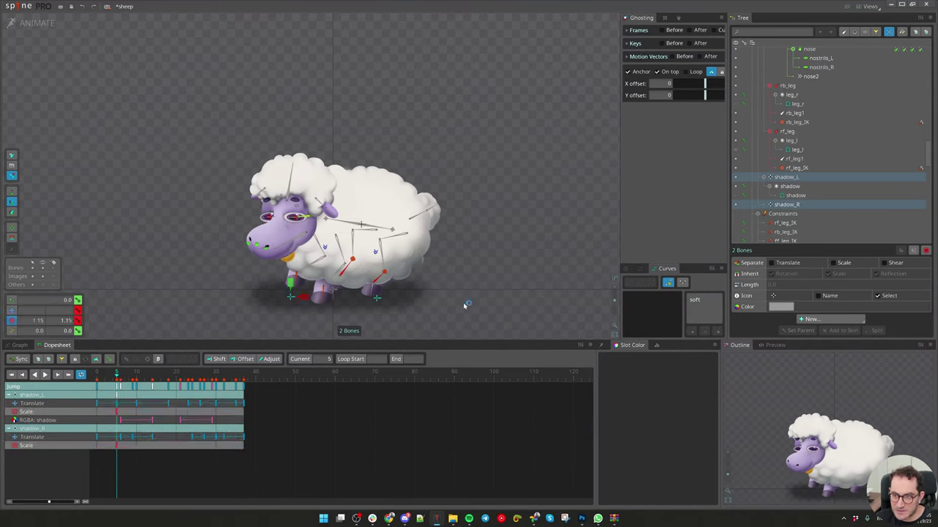
pyautogui.moveTo(117, 378); pyautogui.dragTo(80, 378)
pyautogui.click(77, 321)
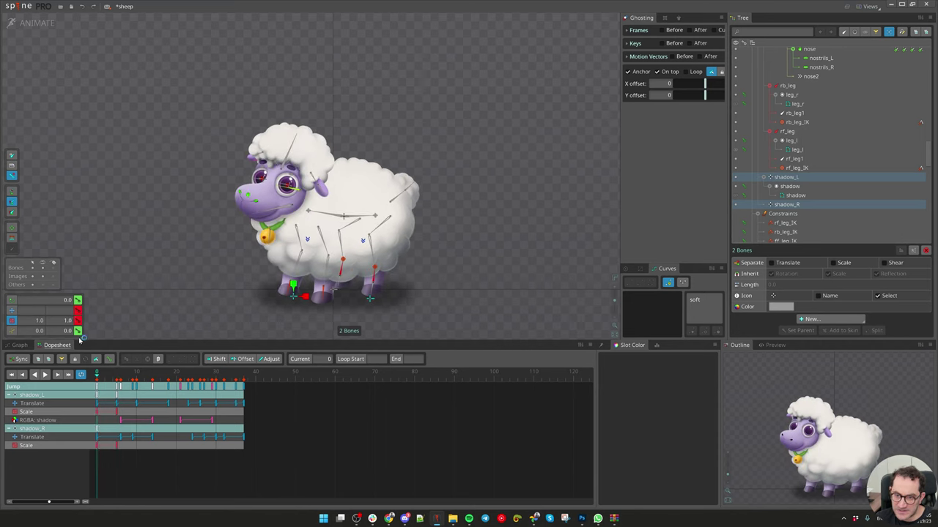
# Step: Isolate the shadow bones' scale keys, paste the frame 0 keys at frame 12 and shrink both bones to about 0.83
pyautogui.click(63, 361)
pyautogui.click(82, 402)
pyautogui.moveTo(181, 416); pyautogui.dragTo(145, 378)
pyautogui.hotkey('ctrl', 'c')
pyautogui.hotkey('ctrl', 'v')
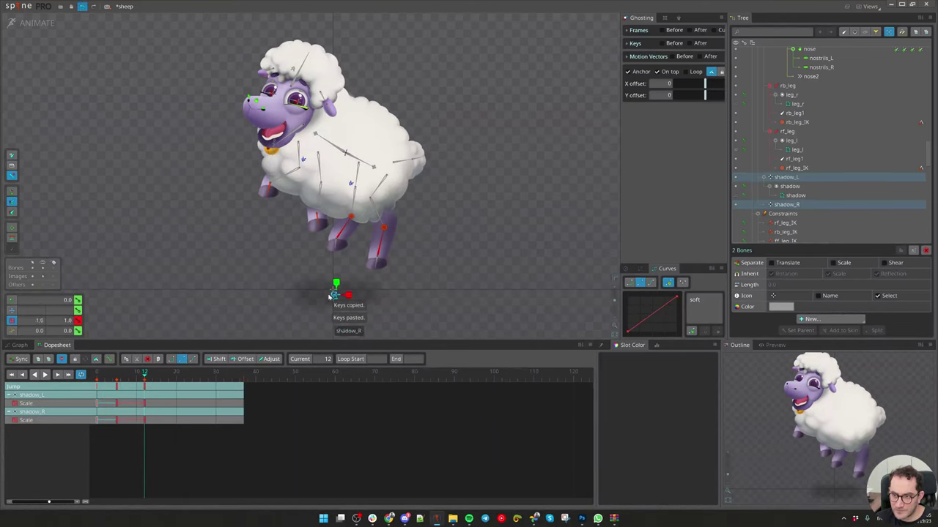
pyautogui.moveTo(393, 299); pyautogui.dragTo(491, 306)
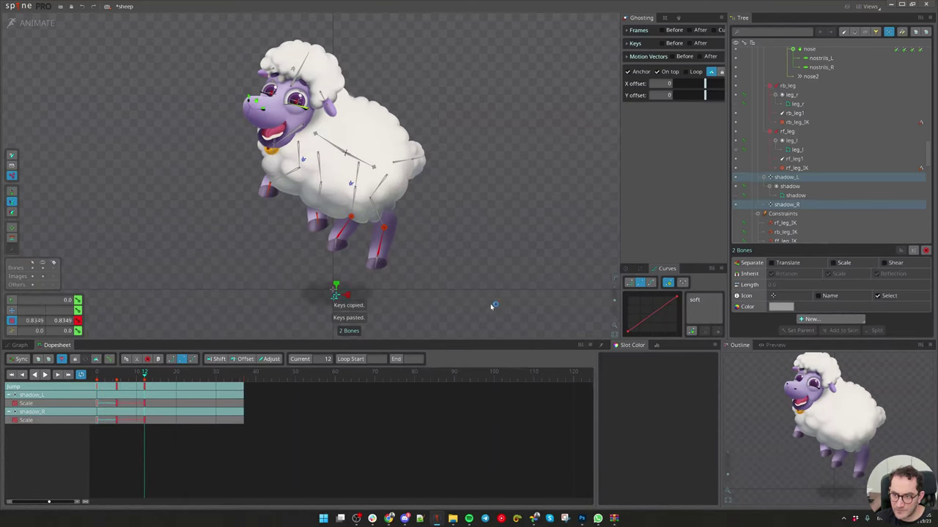
# Step: Key the reduced shadow scale at frame 23, stretch the landing's Y scale to about 1.12 at frame 30, and paste the starting scale at frame 37
pyautogui.moveTo(145, 375); pyautogui.dragTo(217, 377)
pyautogui.press('k')
pyautogui.hotkey('ctrl', 'v')
pyautogui.hotkey('ctrl', 'v')
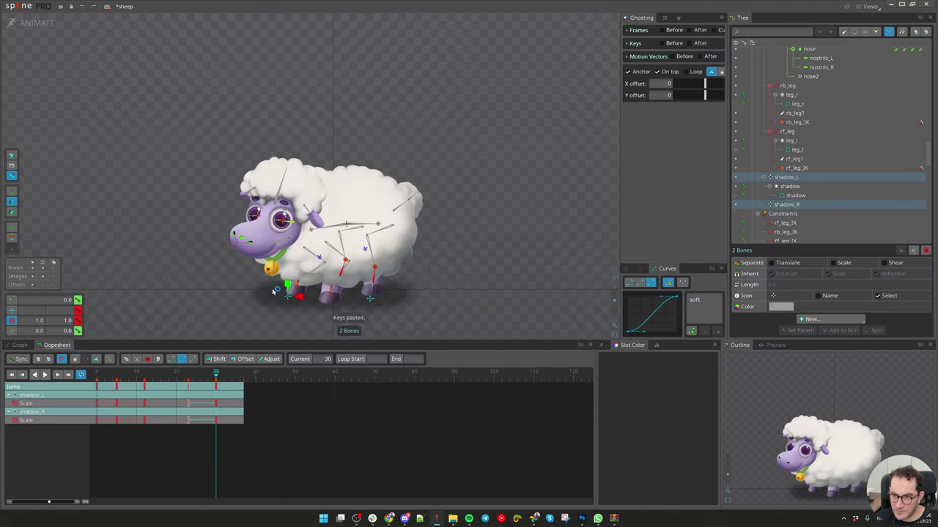
pyautogui.click(246, 380)
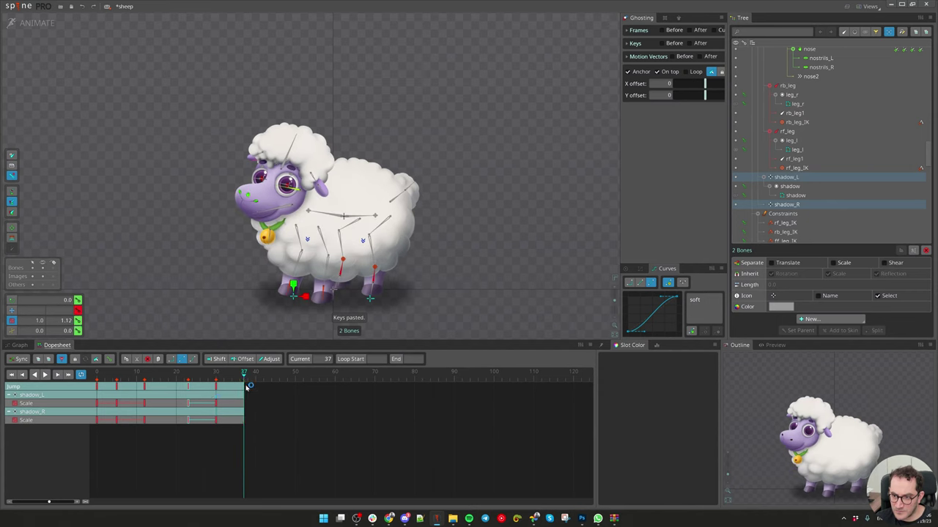
pyautogui.hotkey('ctrl', 'v')
# Step: Apply the soft curve to all scale keys of both shadow bones and review the jump playback
pyautogui.moveTo(95, 425); pyautogui.dragTo(280, 384)
pyautogui.click(698, 301)
pyautogui.press('d')
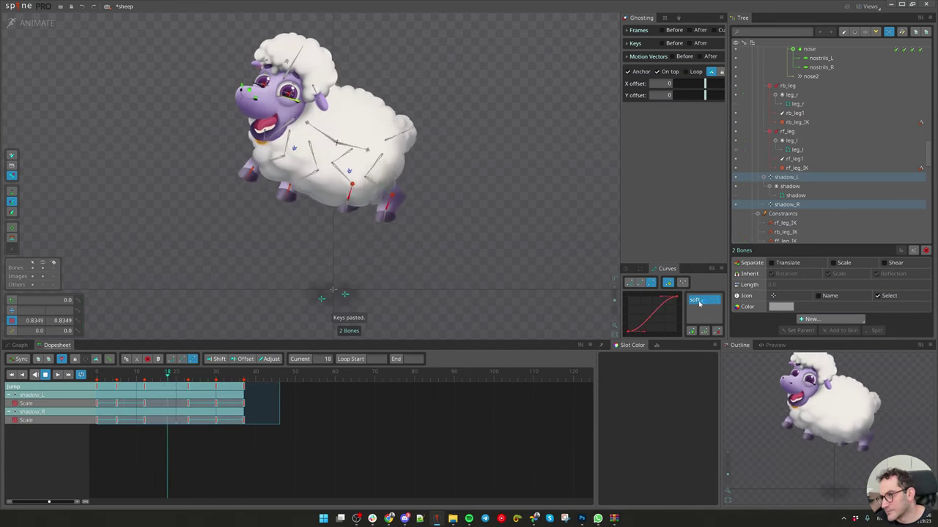
pyautogui.scroll(-3, 480, 272)
pyautogui.moveTo(474, 273); pyautogui.dragTo(382, 213)
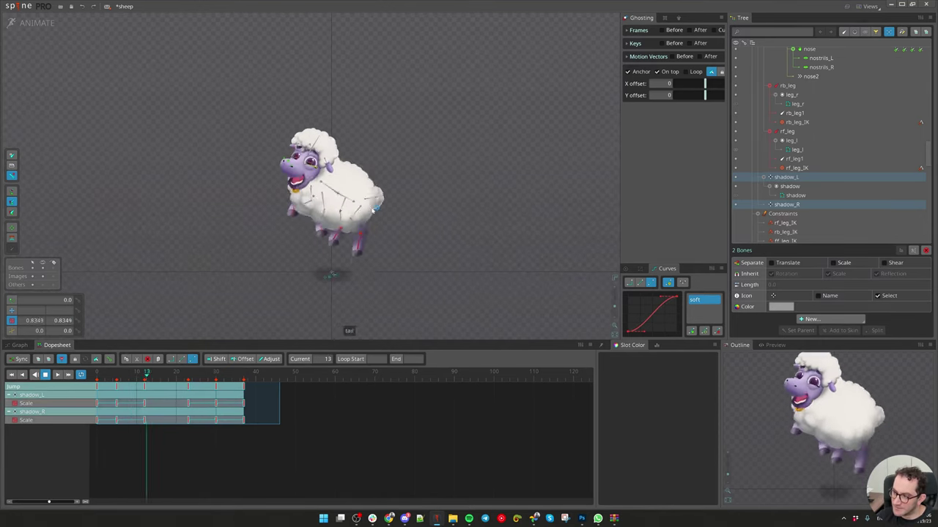
pyautogui.scroll(4, 383, 145)
pyautogui.press('d')
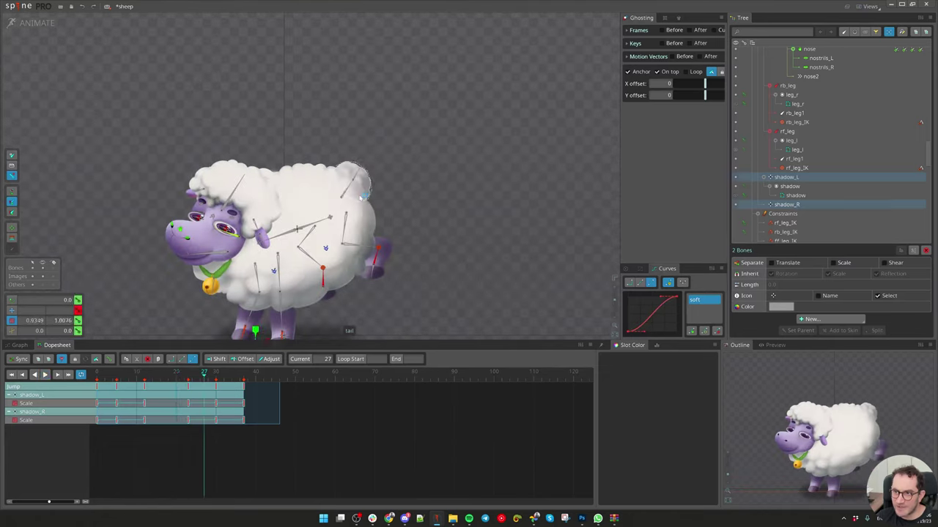
pyautogui.press('space')
# Step: Select the tail and tail2 bones at frame 0 and show all their key types in the dopesheet
pyautogui.click(350, 190)
pyautogui.keyDown('ctrl'); pyautogui.click(364, 172); pyautogui.keyUp('ctrl')
pyautogui.click(96, 375)
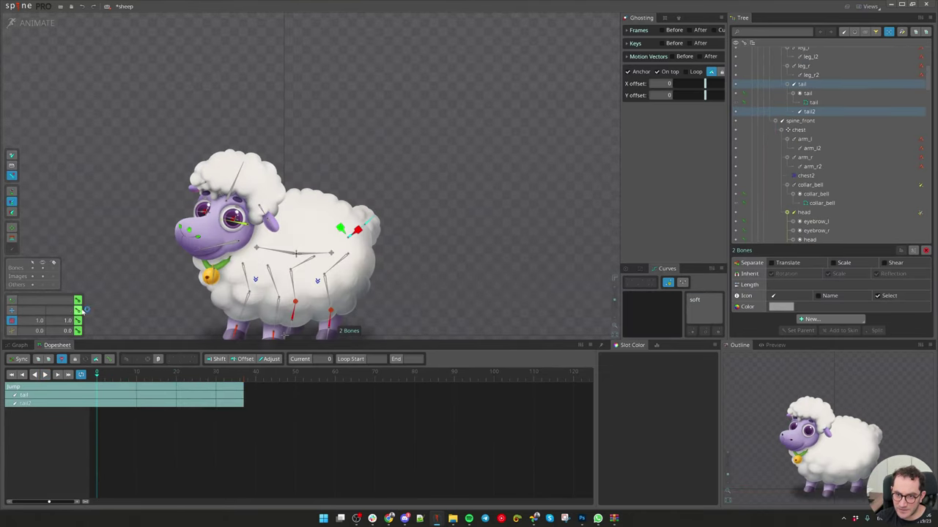
pyautogui.click(63, 360)
pyautogui.moveTo(113, 399); pyautogui.dragTo(105, 375)
pyautogui.hotkey('ctrl', 'c')
pyautogui.press('c')
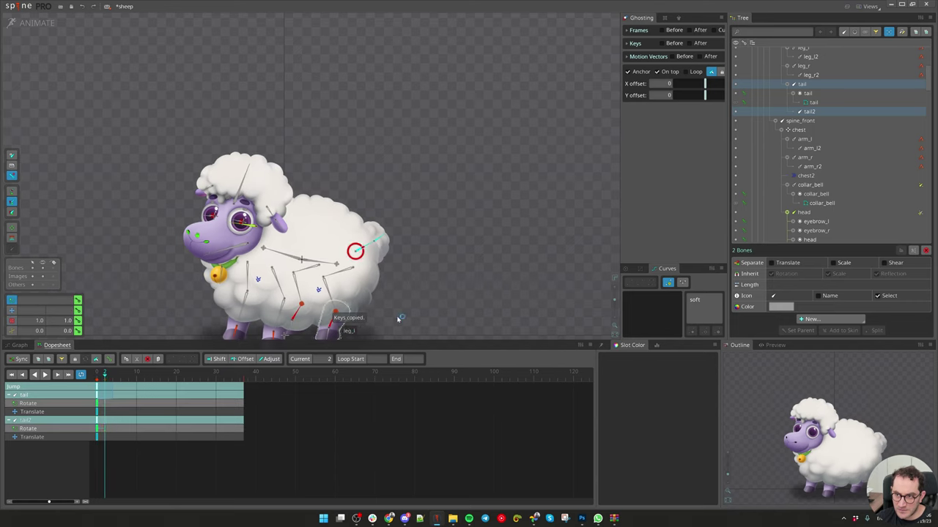
pyautogui.hotkey('ctrl', 'v')
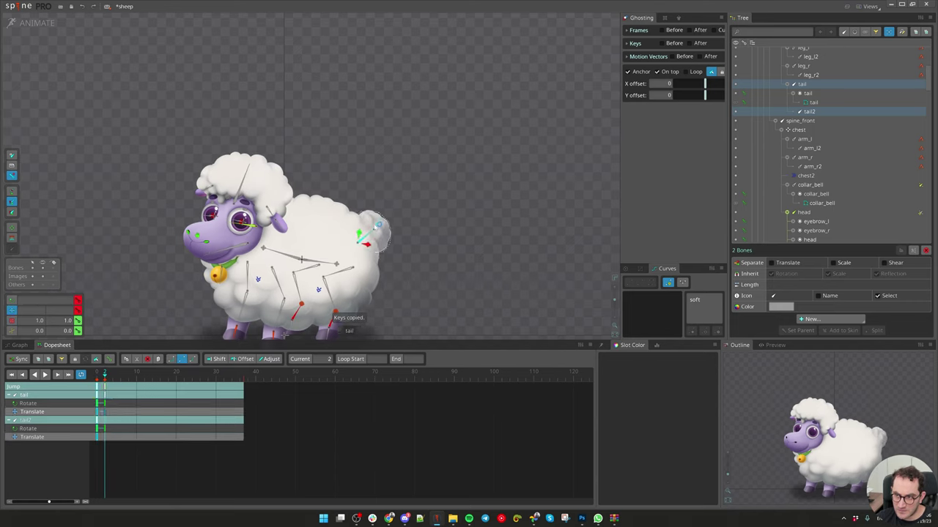
pyautogui.moveTo(377, 226); pyautogui.dragTo(373, 228)
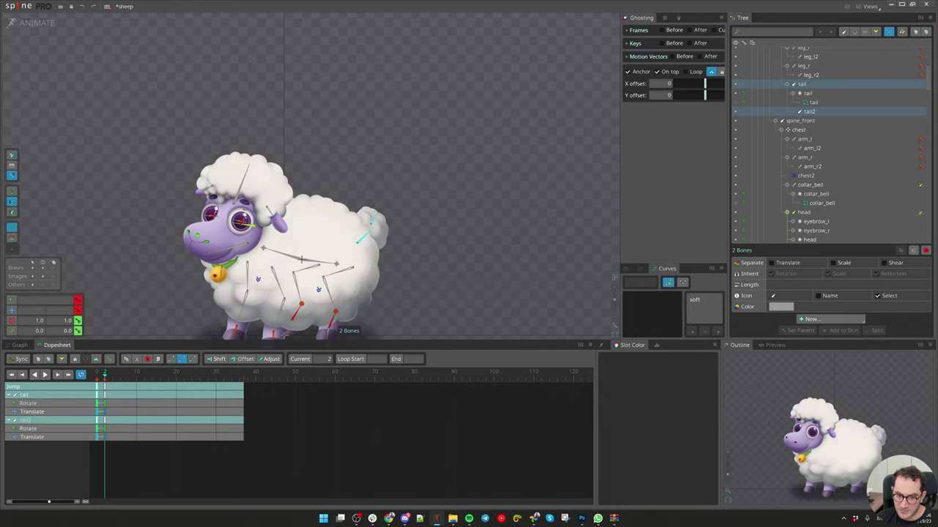
pyautogui.moveTo(459, 214); pyautogui.dragTo(466, 210)
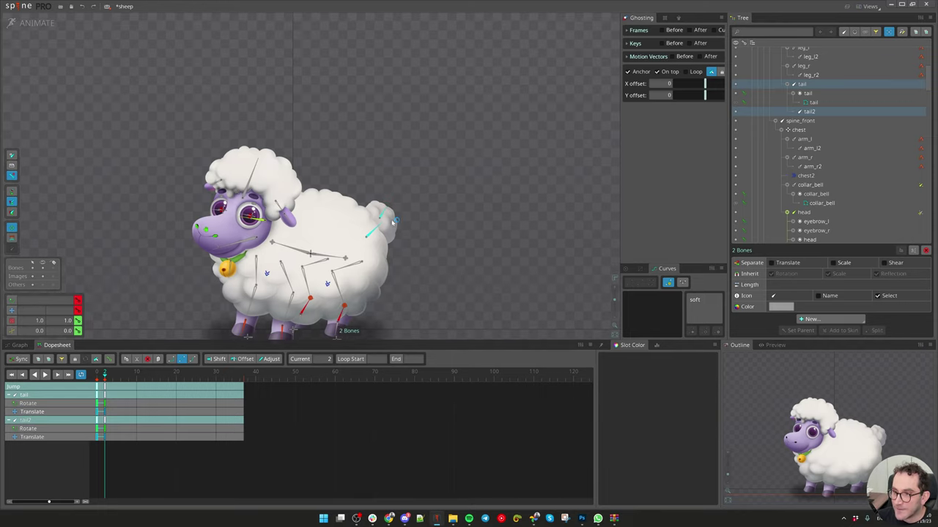
pyautogui.moveTo(129, 458); pyautogui.dragTo(65, 369)
pyautogui.press('Delete')
# Step: Key the rotation and translation of tail and tail2 at frame 0
pyautogui.moveTo(121, 378); pyautogui.dragTo(71, 380)
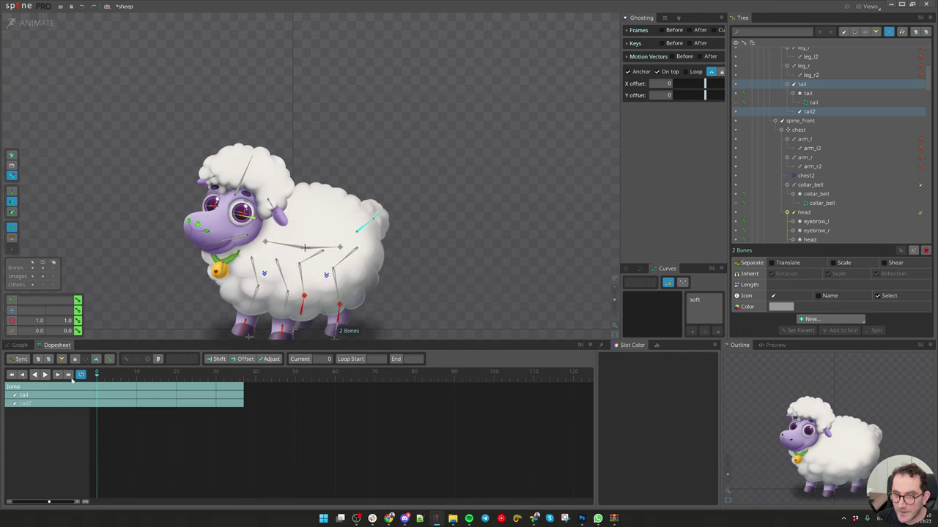
pyautogui.click(78, 301)
pyautogui.click(78, 310)
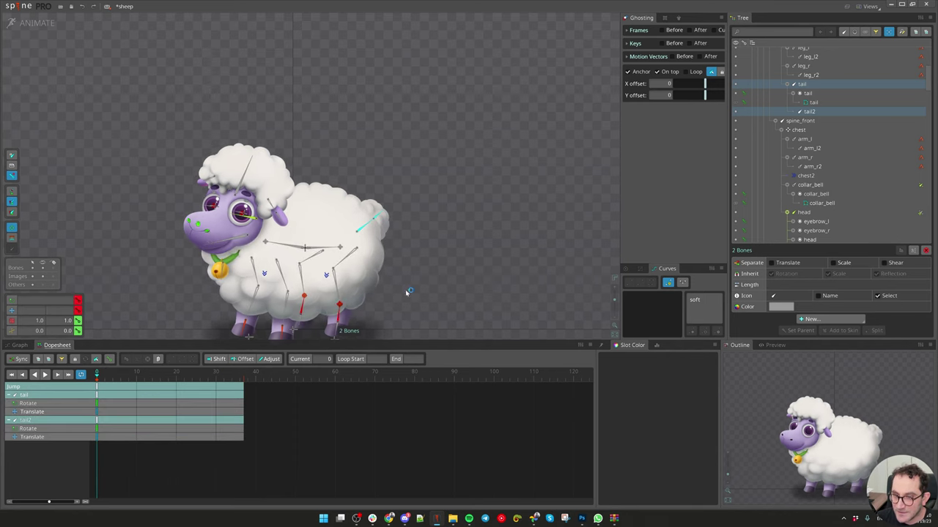
# Step: Rotate and slightly shift both tail bones at frame 2 to react to the start of the crouch
pyautogui.scroll(2, 392, 251)
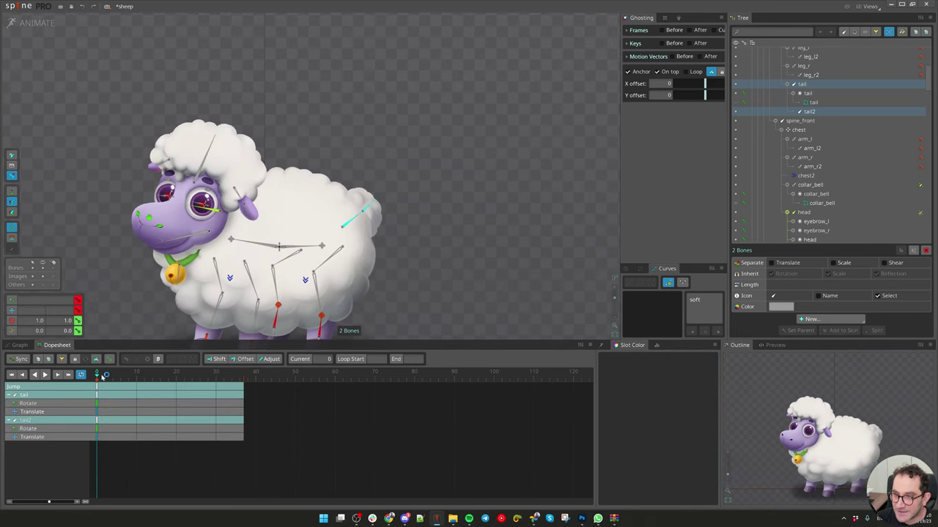
pyautogui.moveTo(103, 377)
pyautogui.mouseDown()
pyautogui.moveTo(93, 378)
pyautogui.moveTo(106, 379)
pyautogui.mouseUp()
pyautogui.press('c')
pyautogui.moveTo(475, 291); pyautogui.dragTo(487, 259)
pyautogui.press('v')
pyautogui.press('b')
pyautogui.moveTo(375, 222); pyautogui.dragTo(371, 216)
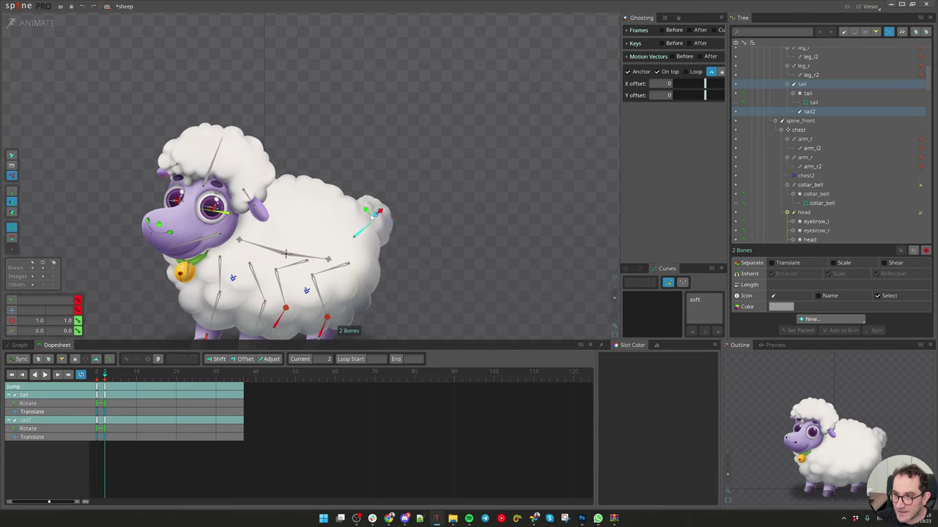
# Step: Copy the tail bones' frame 0 keys to frame 6 and rotate both bones downward there
pyautogui.click(97, 387)
pyautogui.hotkey('ctrl', 'c')
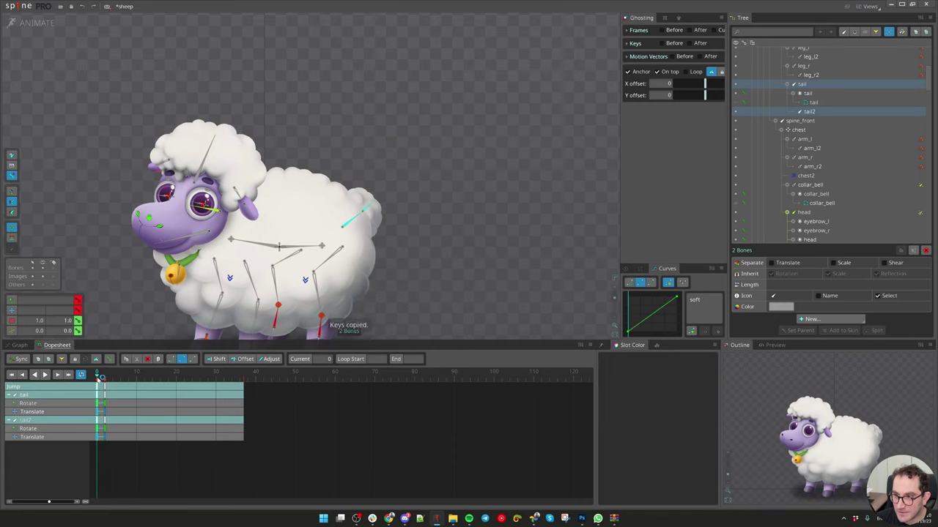
pyautogui.moveTo(98, 379); pyautogui.dragTo(124, 381)
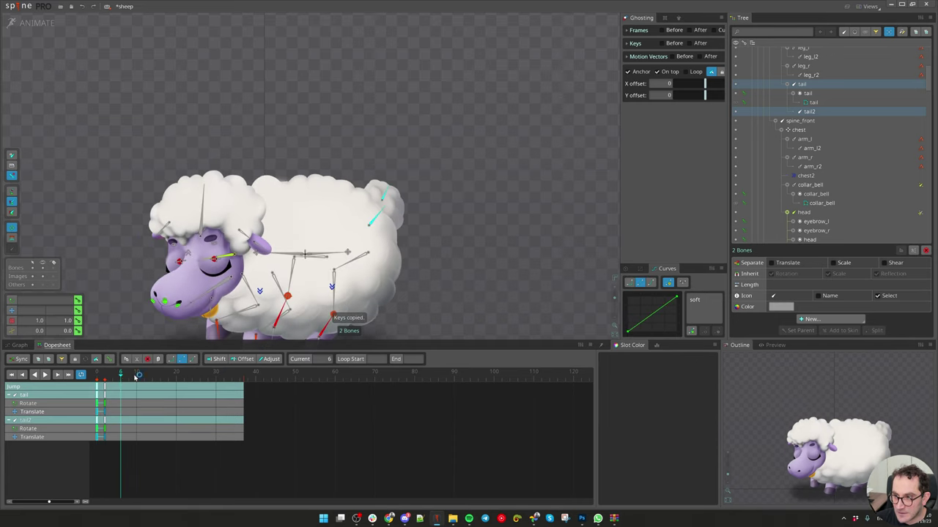
pyautogui.hotkey('ctrl', 'v')
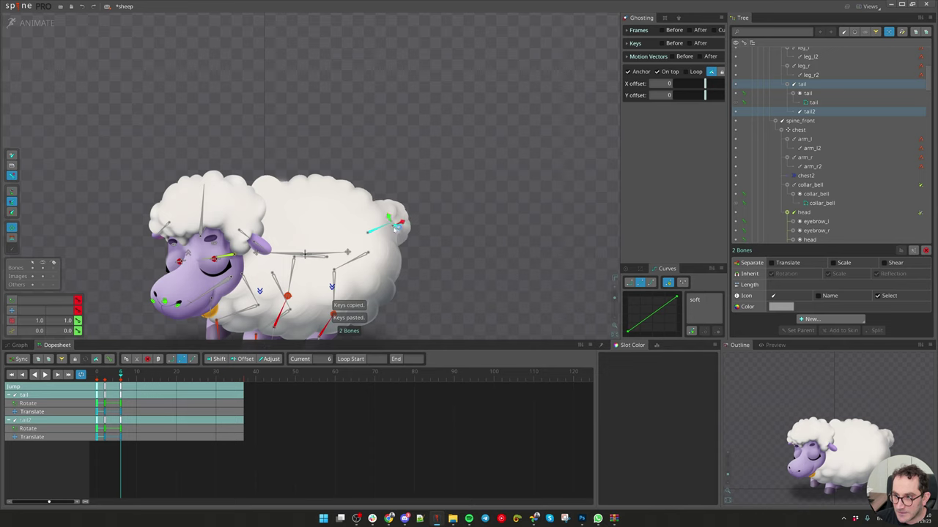
pyautogui.press('c')
pyautogui.moveTo(465, 222); pyautogui.dragTo(483, 258)
# Step: Rotate both tail bones further downward and shift them outward at frame 7, then select their frame 6 keys
pyautogui.moveTo(98, 381); pyautogui.dragTo(126, 389)
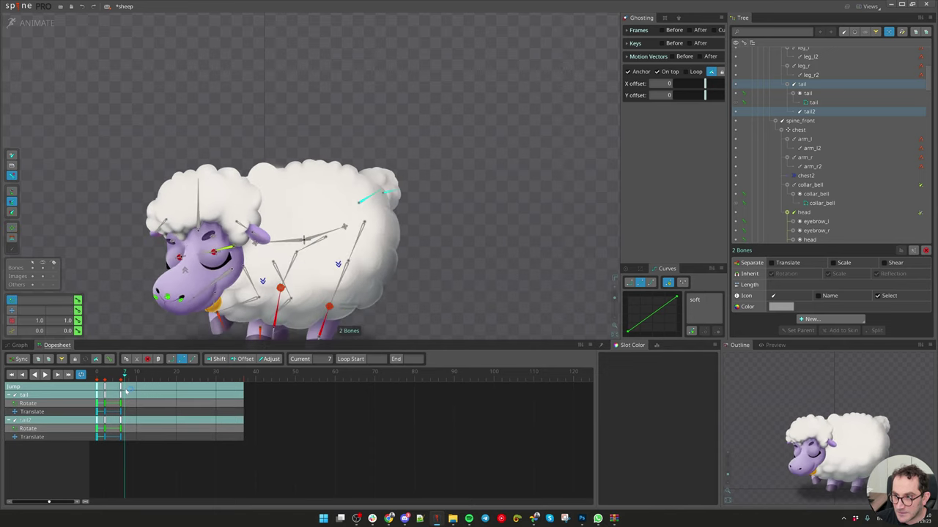
pyautogui.moveTo(486, 271); pyautogui.dragTo(480, 287)
pyautogui.press('v')
pyautogui.moveTo(371, 199); pyautogui.dragTo(375, 199)
pyautogui.press('c')
pyautogui.press('v')
pyautogui.moveTo(462, 241); pyautogui.dragTo(453, 308)
pyautogui.click(121, 387)
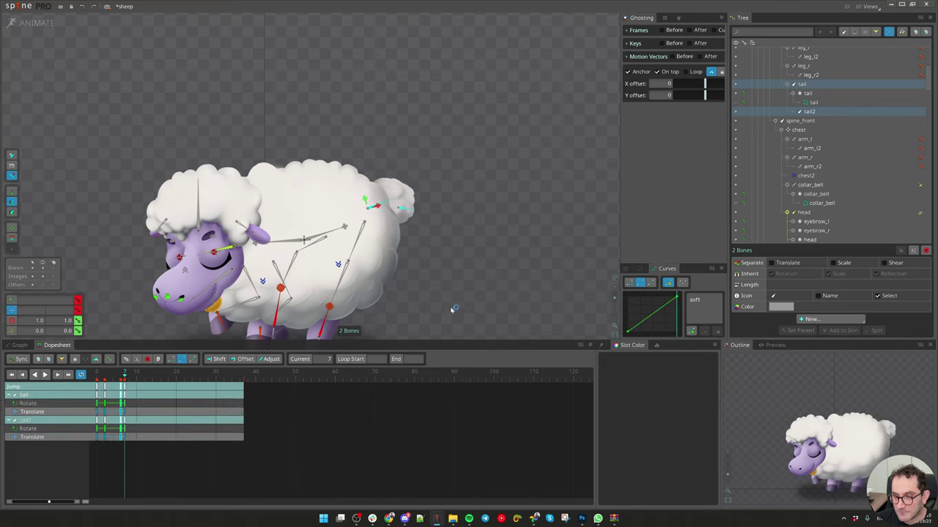
# Step: Compare the tail's motion around frames 6 to 8, then delete both tail bones' keys at frame 7
pyautogui.moveTo(115, 377)
pyautogui.mouseDown()
pyautogui.moveTo(97, 378)
pyautogui.moveTo(134, 380)
pyautogui.moveTo(120, 378)
pyautogui.moveTo(145, 391)
pyautogui.moveTo(123, 389)
pyautogui.mouseUp()
pyautogui.press('f')
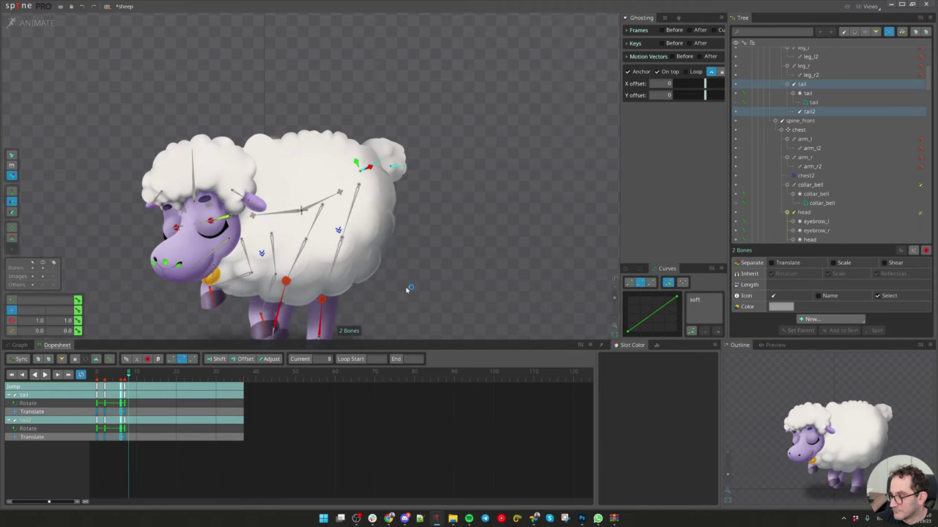
pyautogui.press('s')
pyautogui.press('s')
pyautogui.press('s')
pyautogui.press('f')
pyautogui.press('f')
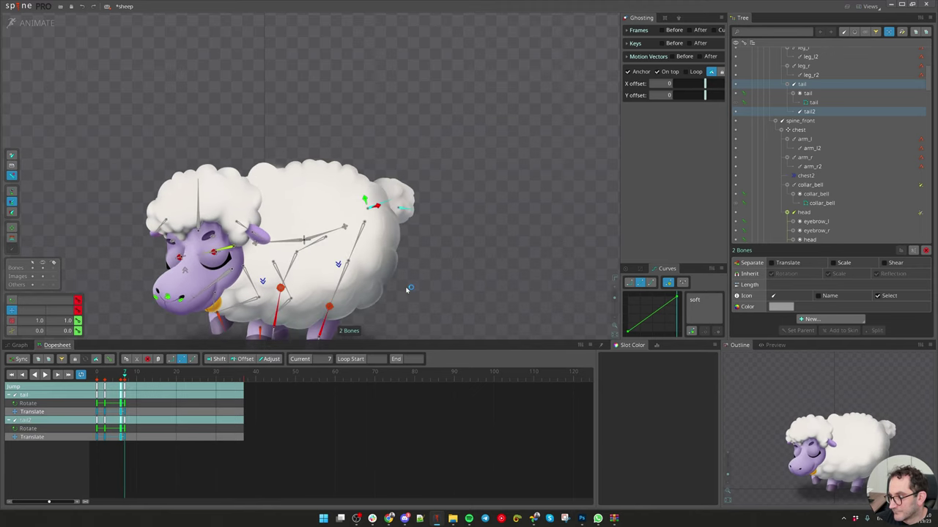
pyautogui.press('Right')
pyautogui.press('Left')
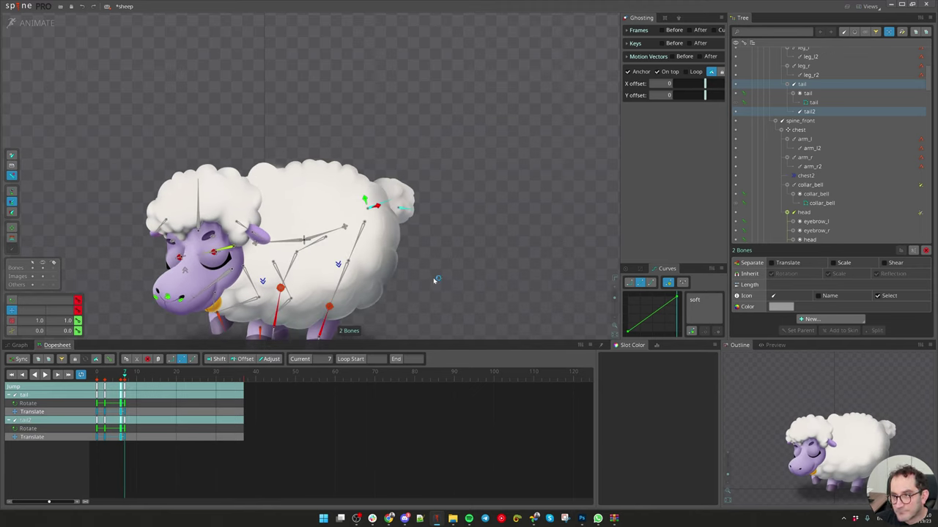
pyautogui.click(125, 386)
pyautogui.press('Delete')
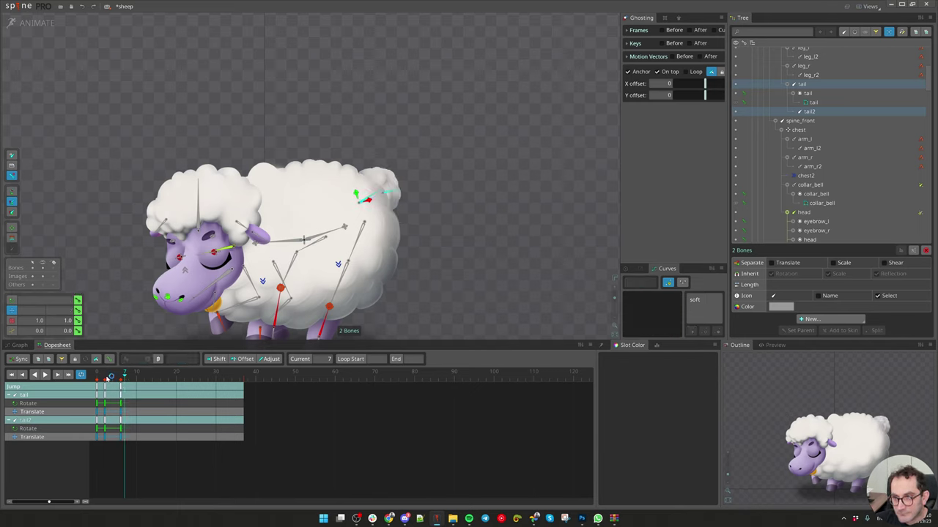
# Step: Rotate both tail bones slightly downward at frame 7 and key their adjusted pose at frame 8
pyautogui.moveTo(108, 378); pyautogui.dragTo(125, 387)
pyautogui.press('c')
pyautogui.moveTo(503, 275); pyautogui.dragTo(492, 299)
pyautogui.press('f')
pyautogui.press('v')
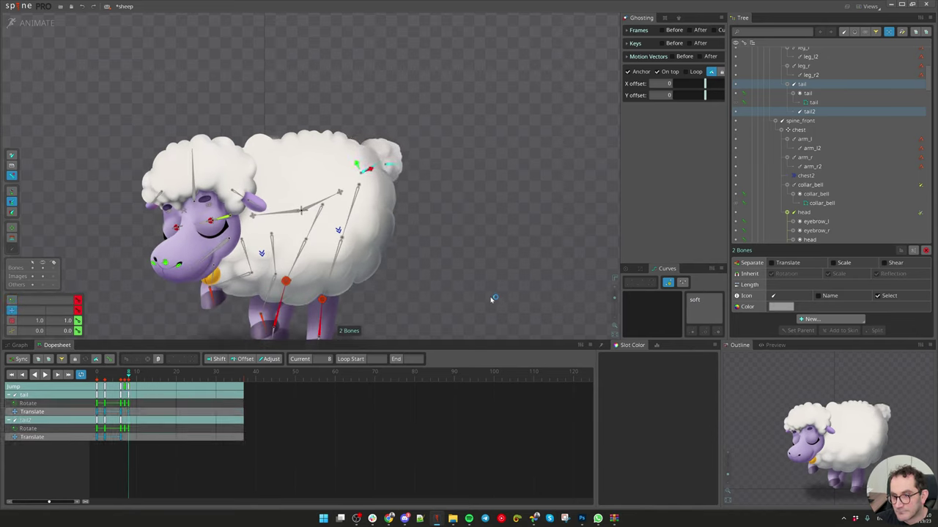
pyautogui.press('.')
# Step: Paste the copied tail keys at frame 12, then rotate both tail bones upward and shift them slightly
pyautogui.moveTo(134, 378); pyautogui.dragTo(145, 376)
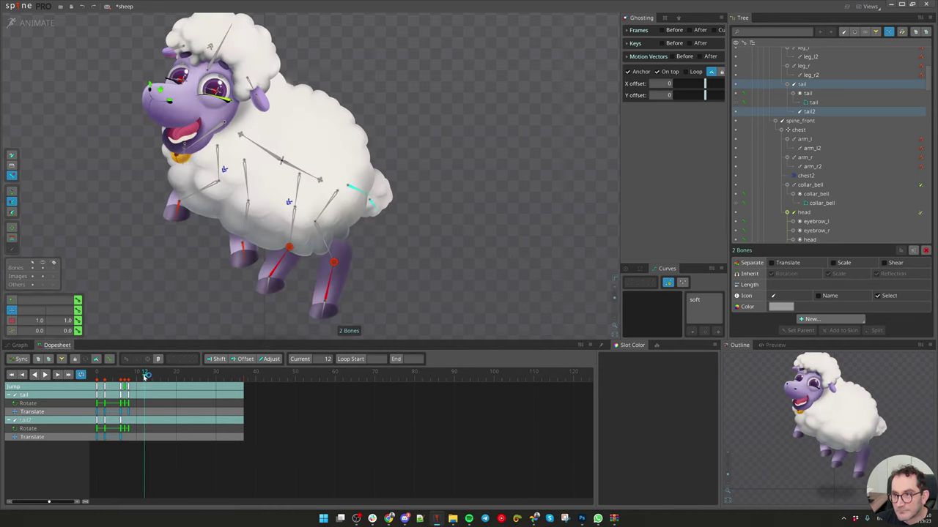
pyautogui.hotkey('ctrl', 'v')
pyautogui.press('c')
pyautogui.moveTo(405, 284); pyautogui.dragTo(429, 239)
pyautogui.press('v')
pyautogui.press('b')
pyautogui.moveTo(377, 153)
pyautogui.mouseDown()
pyautogui.moveTo(382, 139)
pyautogui.moveTo(377, 149)
pyautogui.mouseUp()
pyautogui.press('c')
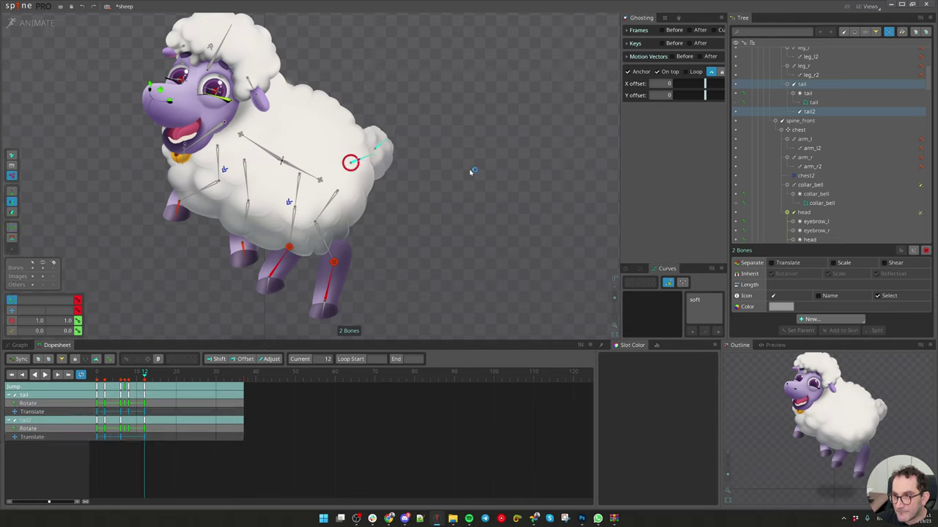
# Step: Paste the copied keys for both tail bones at frame 16 and rotate the bones downward
pyautogui.click(375, 149)
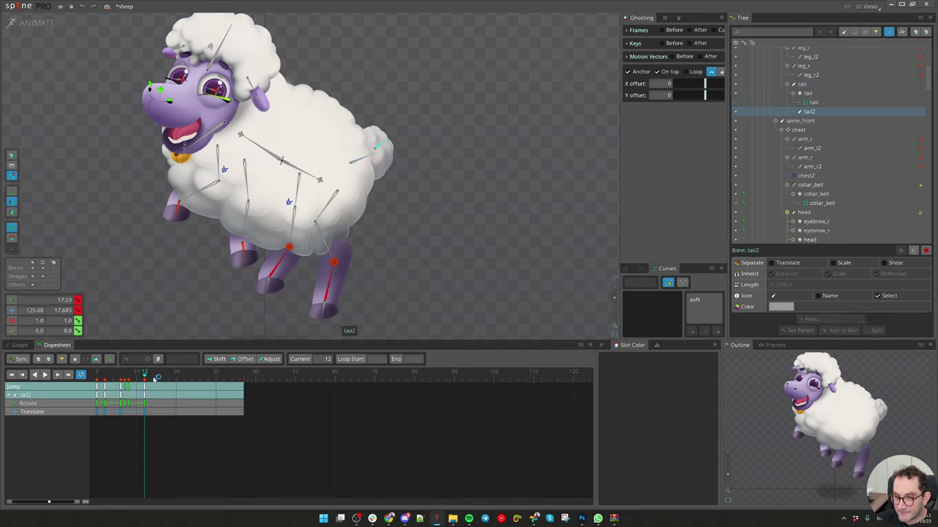
pyautogui.moveTo(148, 376)
pyautogui.mouseDown()
pyautogui.moveTo(122, 378)
pyautogui.moveTo(161, 384)
pyautogui.mouseUp()
pyautogui.keyDown('ctrl'); pyautogui.click(352, 148); pyautogui.keyUp('ctrl')
pyautogui.hotkey('ctrl', 'v')
pyautogui.moveTo(467, 232); pyautogui.dragTo(468, 258)
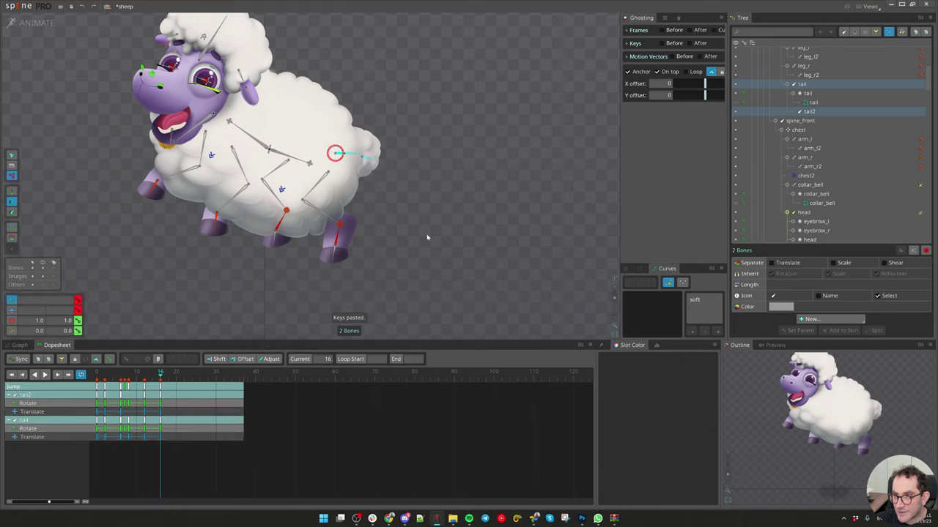
# Step: Paste the copied tail keys at frame 21, then rotate both tail bones upward and shift them up
pyautogui.moveTo(162, 379); pyautogui.dragTo(183, 379)
pyautogui.hotkey('ctrl', 'v')
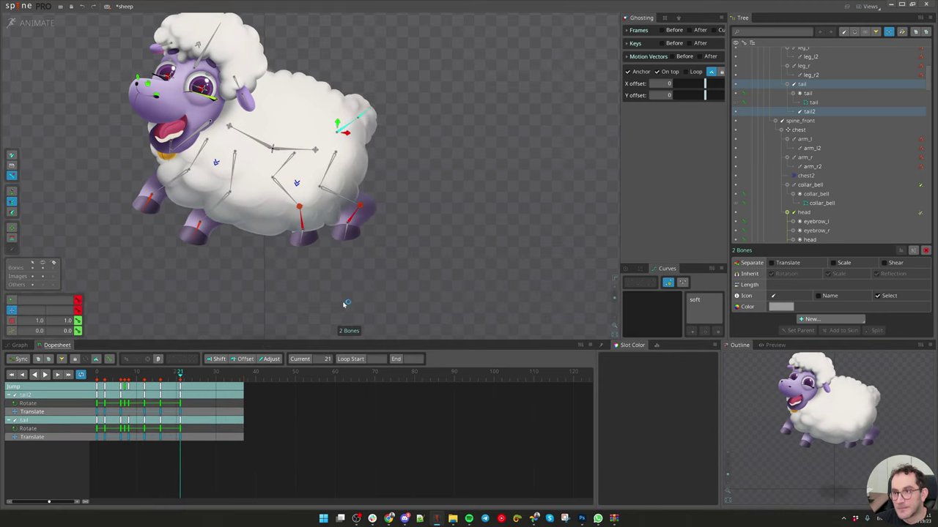
pyautogui.press('c')
pyautogui.moveTo(444, 224); pyautogui.dragTo(446, 210)
pyautogui.press('v')
pyautogui.moveTo(371, 145); pyautogui.dragTo(369, 138)
pyautogui.click(358, 110)
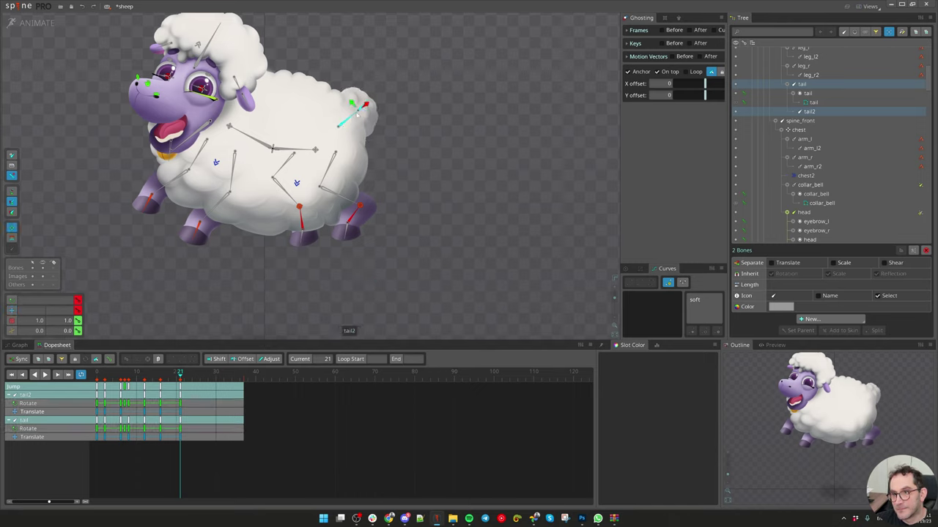
pyautogui.keyDown('ctrl'); pyautogui.click(359, 110); pyautogui.keyUp('ctrl')
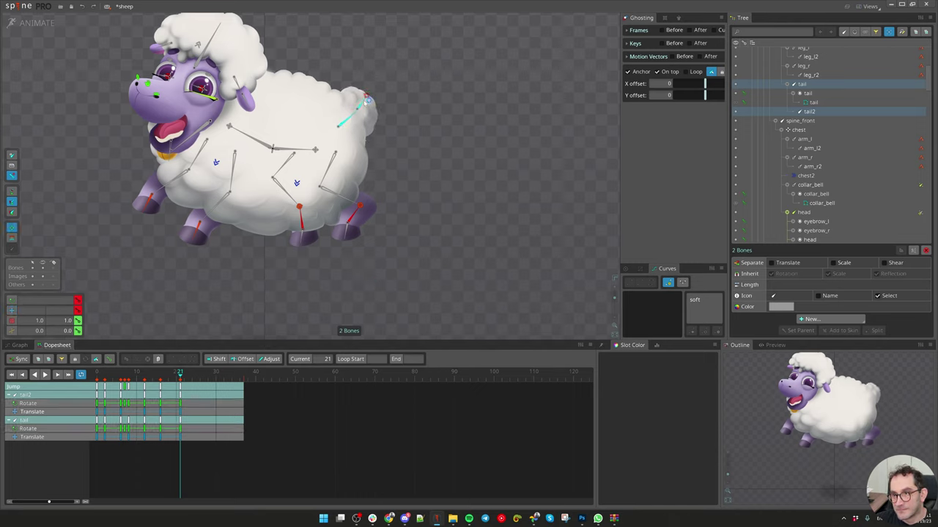
# Step: Pose the tail at frame 27 by rotating both tail bones steeply upward and shifting them up and outward
pyautogui.moveTo(189, 375); pyautogui.dragTo(207, 378)
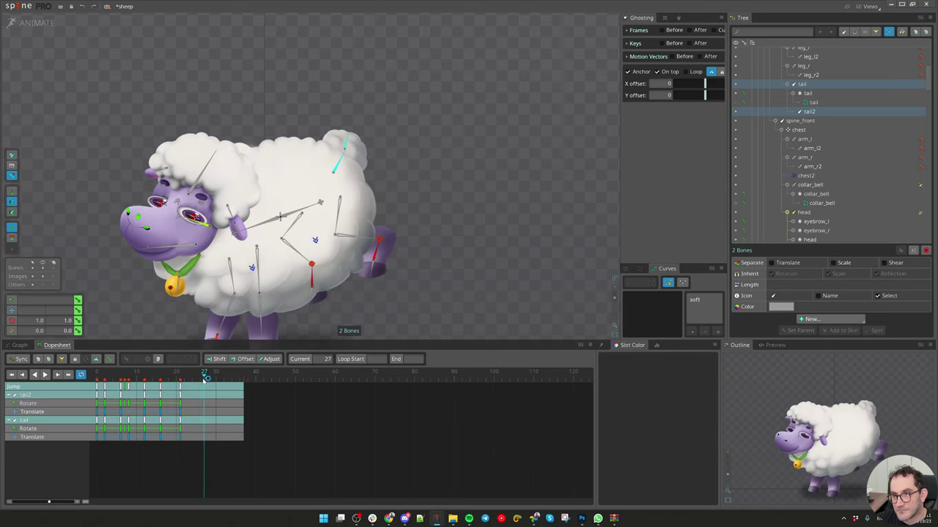
pyautogui.moveTo(368, 309); pyautogui.dragTo(401, 244)
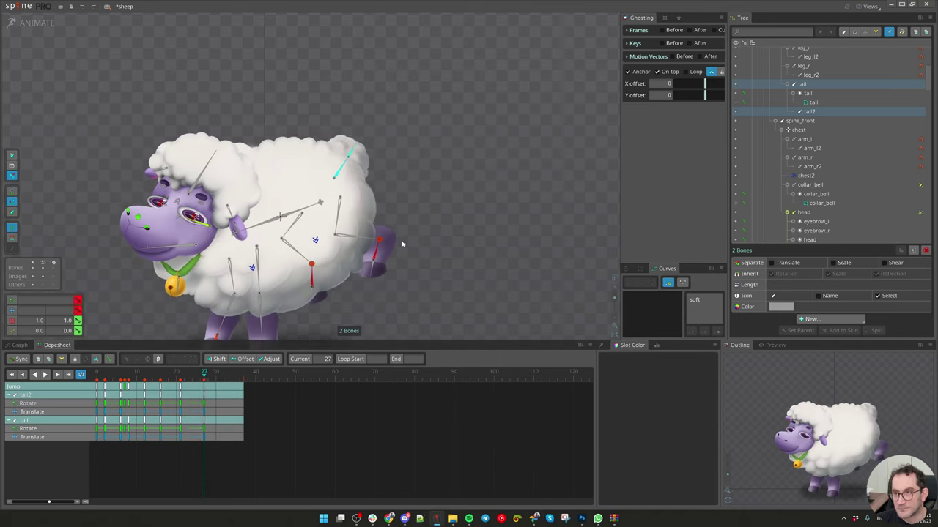
pyautogui.press('v')
pyautogui.moveTo(437, 188); pyautogui.dragTo(428, 128)
pyautogui.press('c')
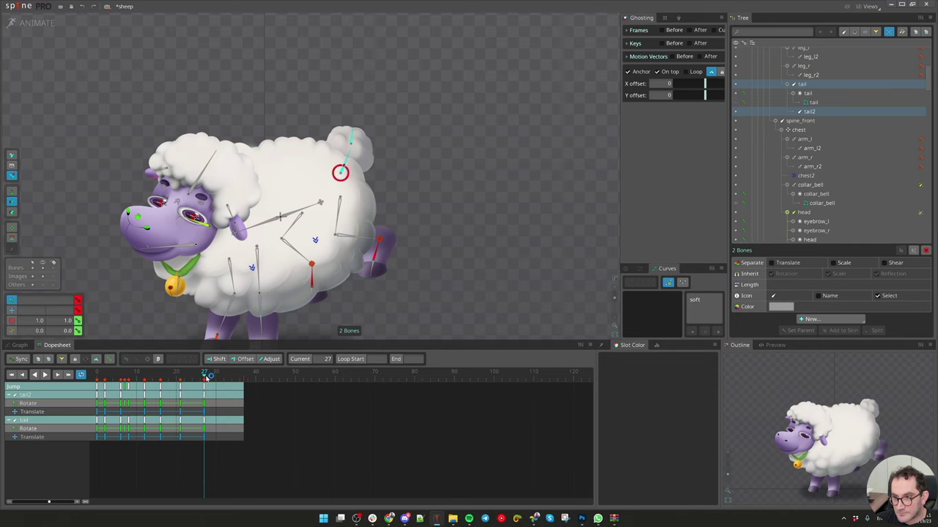
# Step: Paste the copied tail keys at frame 34, then rotate both tail bones downward and adjust their position
pyautogui.moveTo(208, 376); pyautogui.dragTo(232, 386)
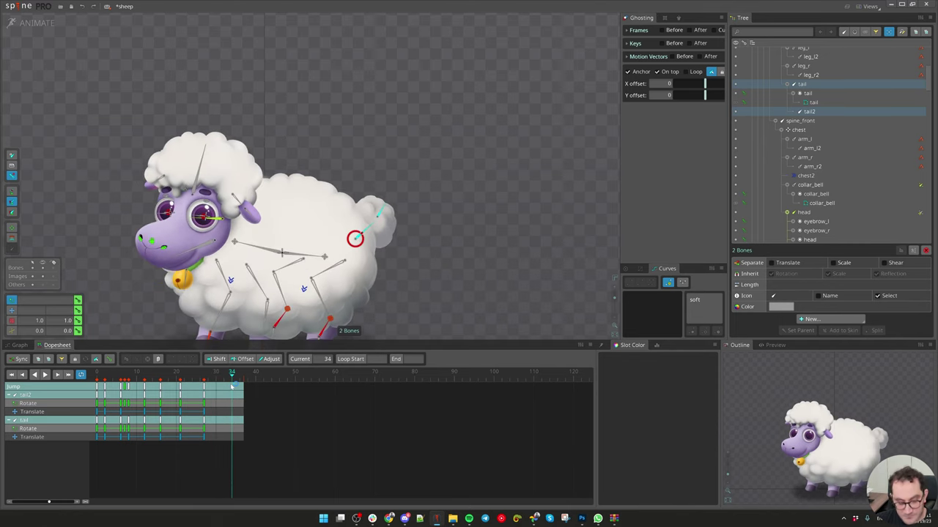
pyautogui.hotkey('ctrl', 'v')
pyautogui.press('v')
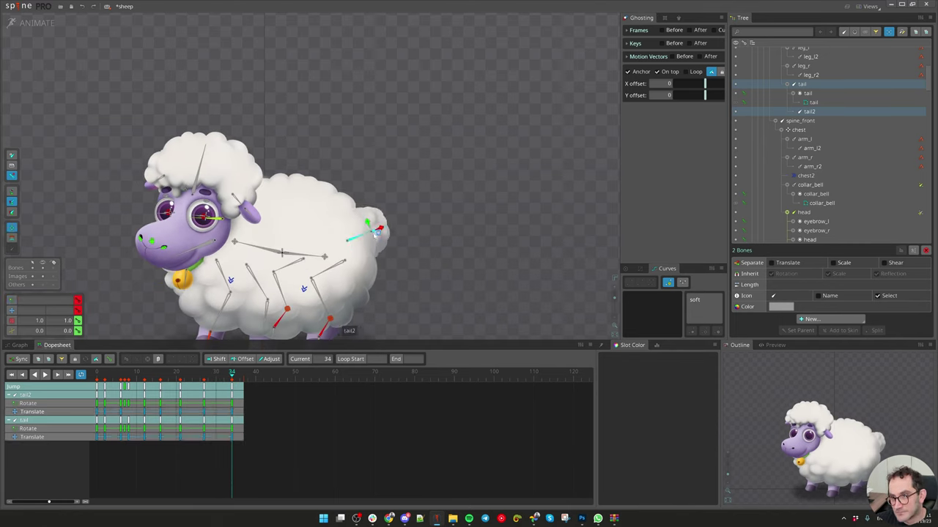
pyautogui.press('c')
pyautogui.moveTo(395, 228); pyautogui.dragTo(427, 252)
pyautogui.press('v')
pyautogui.press('c')
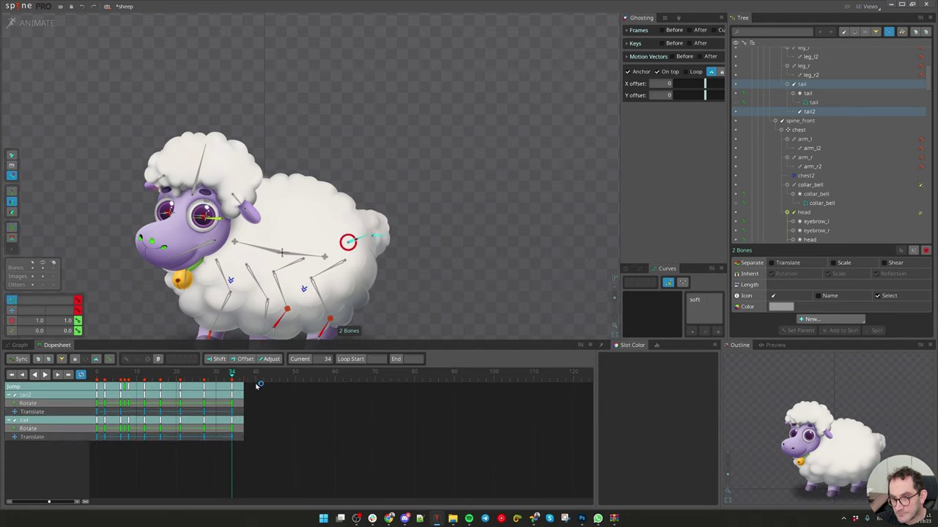
# Step: Paste the starting tail keys at frame 37, apply the soft curve preset to all tail keys and preview the animation
pyautogui.click(247, 376)
pyautogui.hotkey('ctrl', 'v')
pyautogui.moveTo(263, 459); pyautogui.dragTo(96, 384)
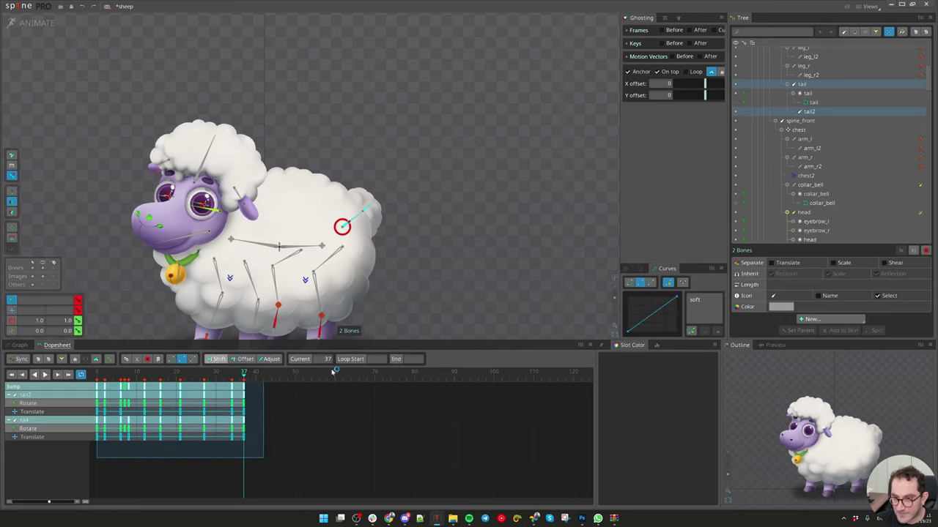
pyautogui.click(699, 301)
pyautogui.press('d')
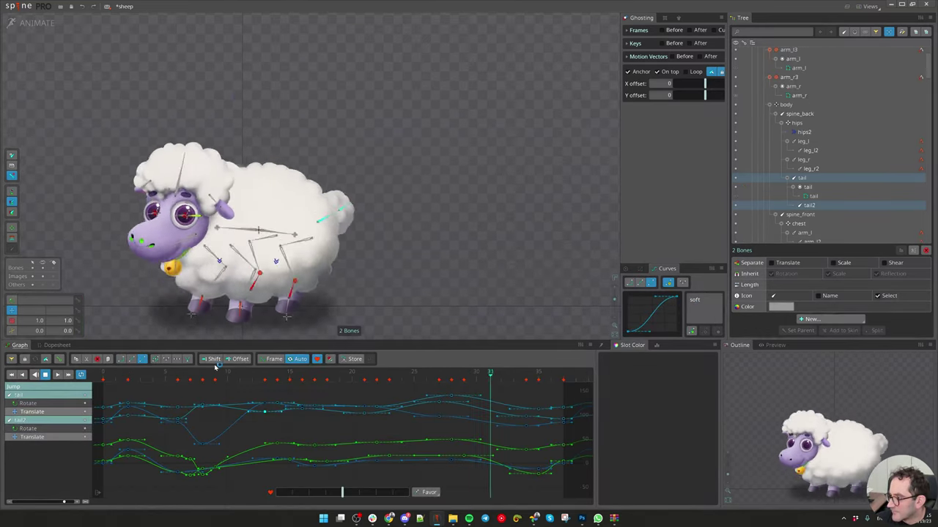
pyautogui.press('d')
pyautogui.press('space')
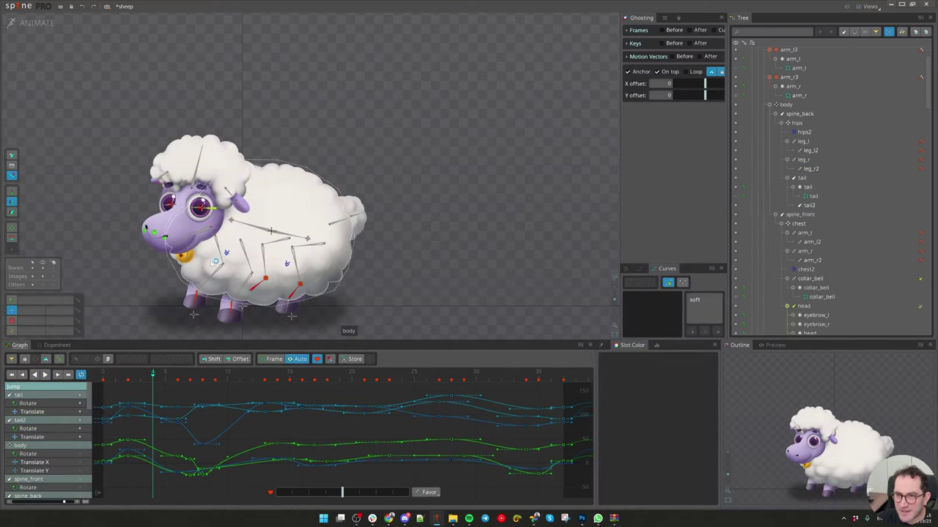
# Step: Key the collar_bell bone at frame 0, and at frame 4 rotate it to -115.539 and move it to -244.71, -106.77
pyautogui.click(187, 255)
pyautogui.click(47, 346)
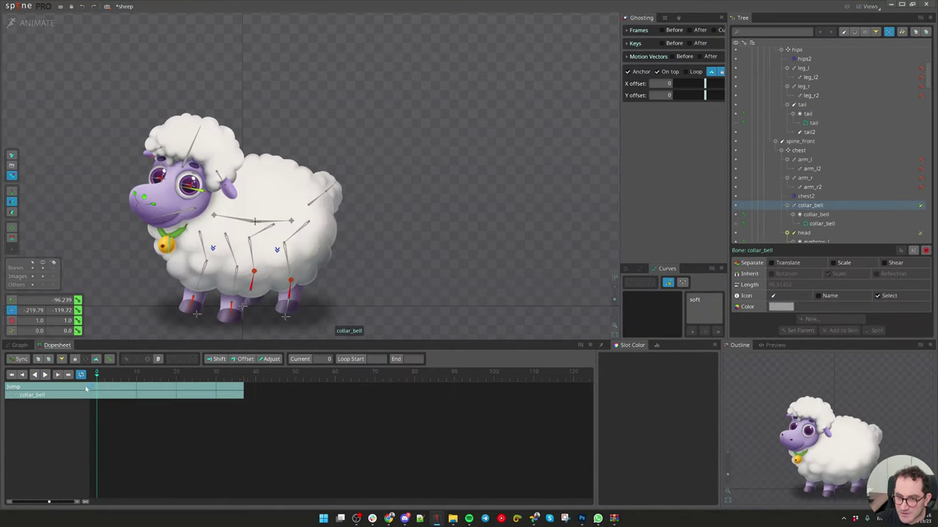
pyautogui.press('c')
pyautogui.press('k')
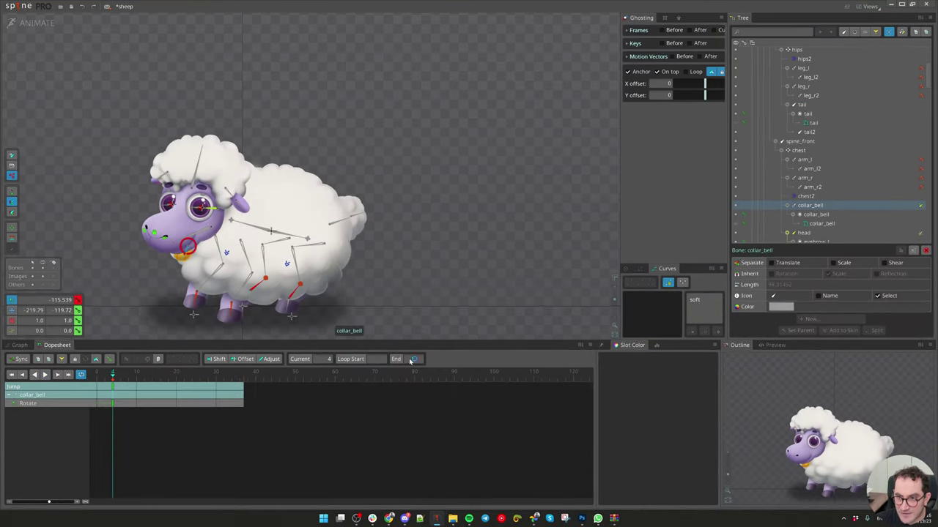
pyautogui.press('v')
pyautogui.press('k')
pyautogui.click(94, 375)
# Step: Copy the bell's frame 0 keys to frame 10, rotate it to -83.889 and move it to -207.46, -194.9
pyautogui.moveTo(114, 396); pyautogui.dragTo(137, 384)
pyautogui.hotkey('ctrl', 'c')
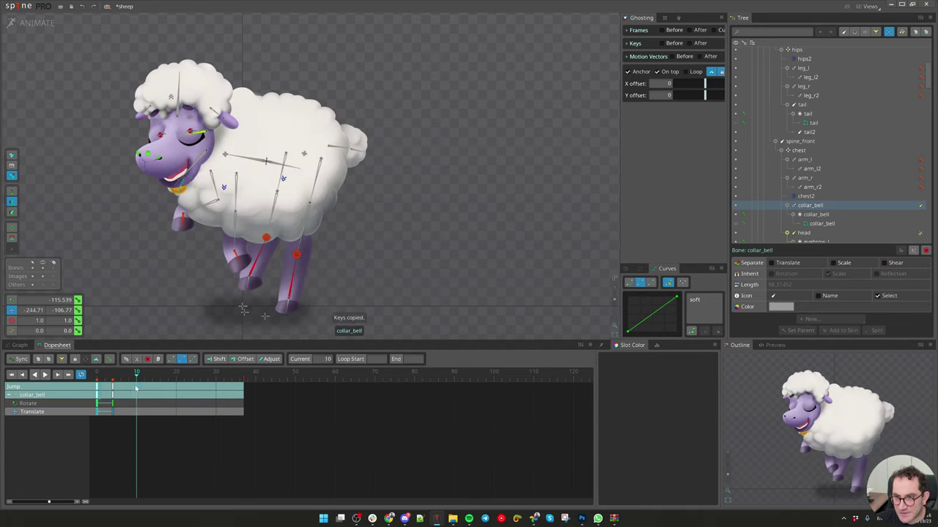
pyautogui.hotkey('ctrl', 'v')
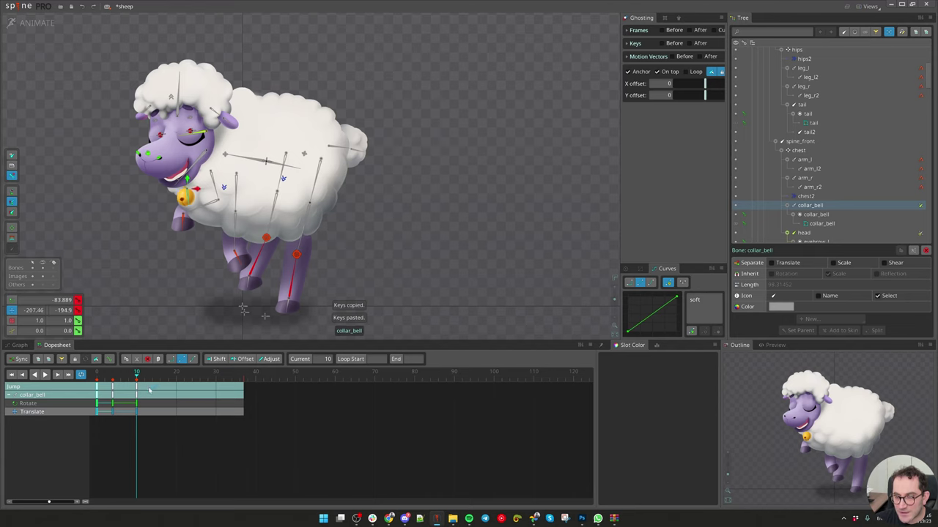
# Step: Key the bell at frame 19, and at frame 25 swing it forward to rotation -141.662 and position -313.24, -78.262
pyautogui.moveTo(138, 375); pyautogui.dragTo(197, 376)
pyautogui.press('c')
pyautogui.moveTo(400, 282); pyautogui.dragTo(384, 295)
pyautogui.press('v')
pyautogui.moveTo(385, 295); pyautogui.dragTo(369, 304)
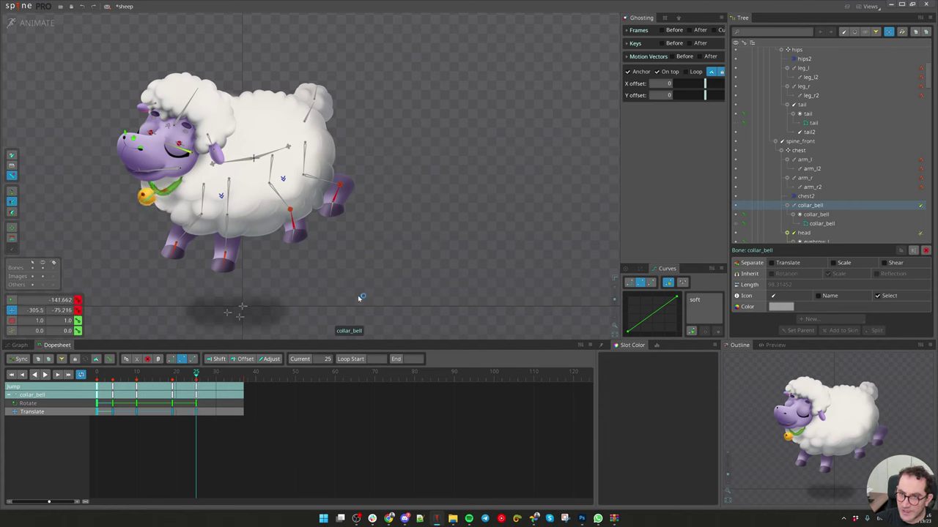
# Step: Paste the bell's starting keys at frame 30, rotate it to -76.891 and move it to -211.26, -163.66
pyautogui.moveTo(198, 374); pyautogui.dragTo(215, 375)
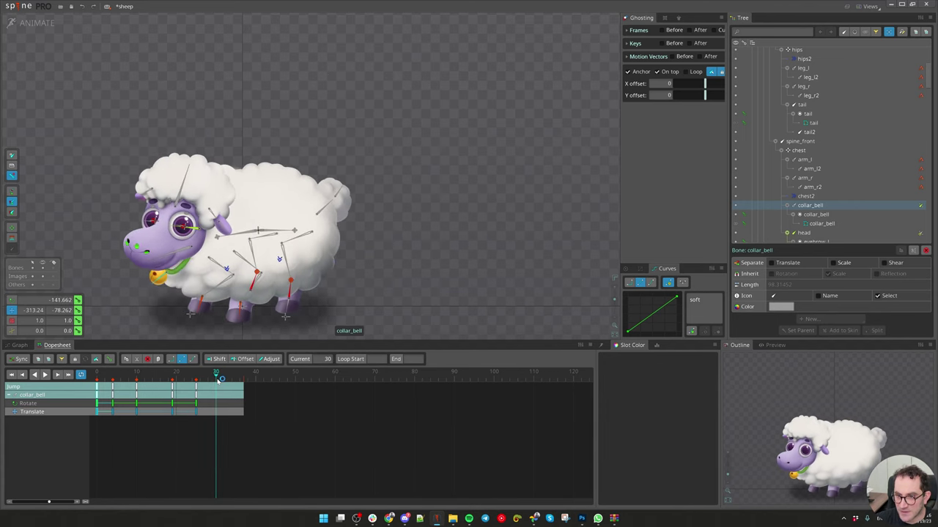
pyautogui.hotkey('ctrl', 'v')
pyautogui.moveTo(428, 248); pyautogui.dragTo(416, 277)
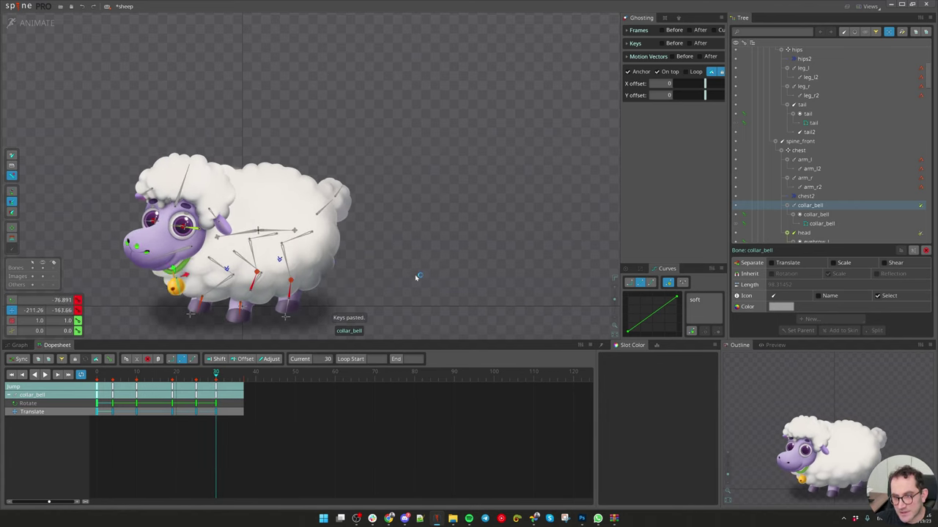
# Step: Paste the bell's starting keys at frame 34, rotate it to -90.546 and move it to -219.6, -140.52
pyautogui.moveTo(217, 376); pyautogui.dragTo(232, 377)
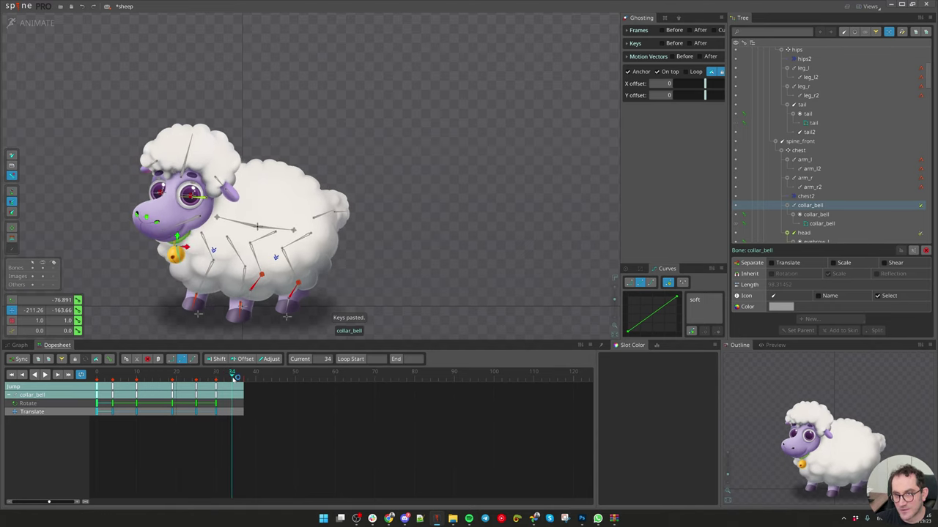
pyautogui.hotkey('ctrl', 'v')
pyautogui.click(244, 375)
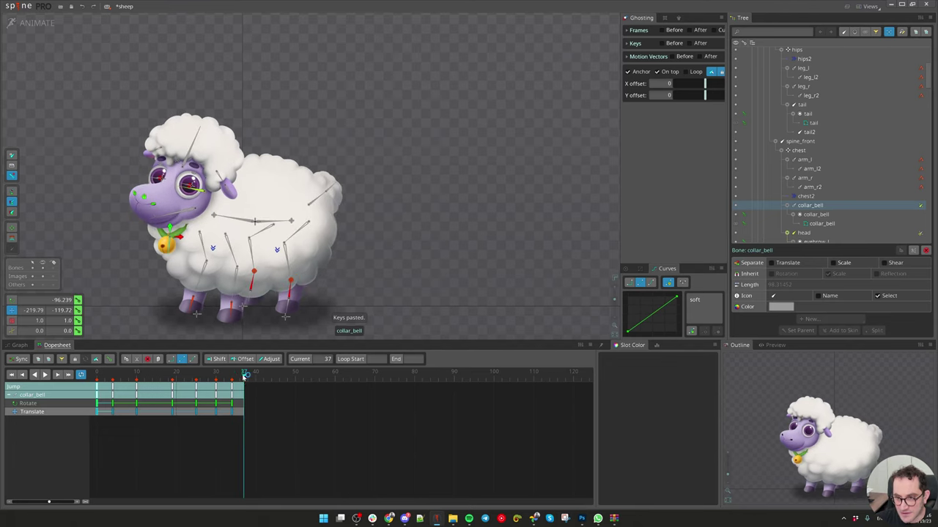
pyautogui.moveTo(299, 457); pyautogui.dragTo(212, 411)
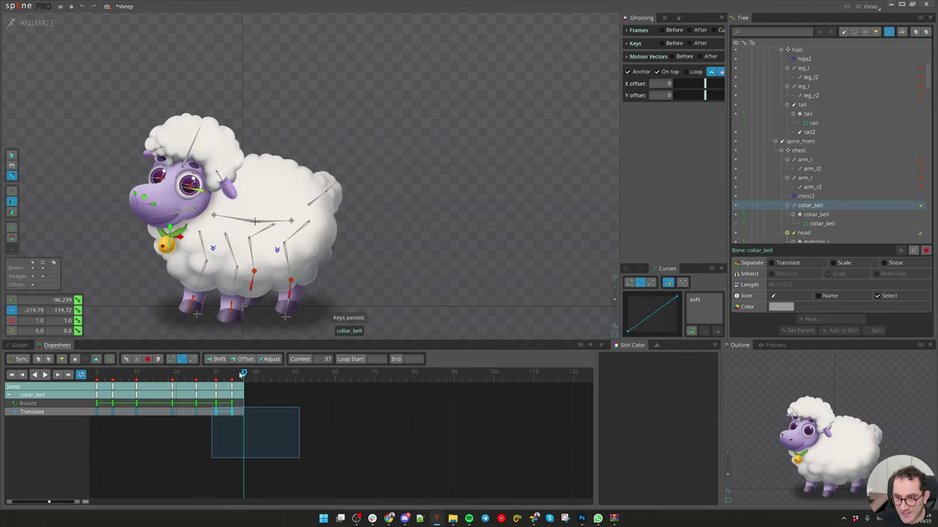
pyautogui.moveTo(241, 375); pyautogui.dragTo(233, 376)
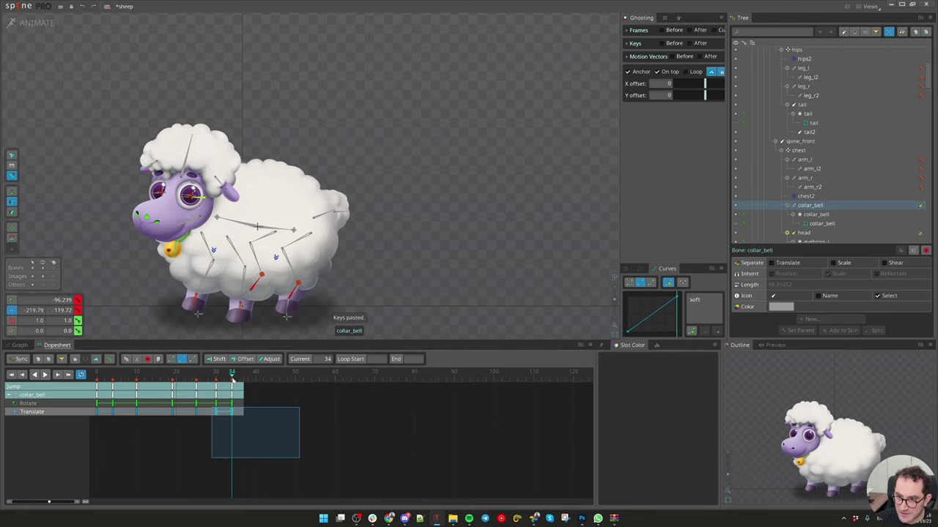
pyautogui.click(603, 345)
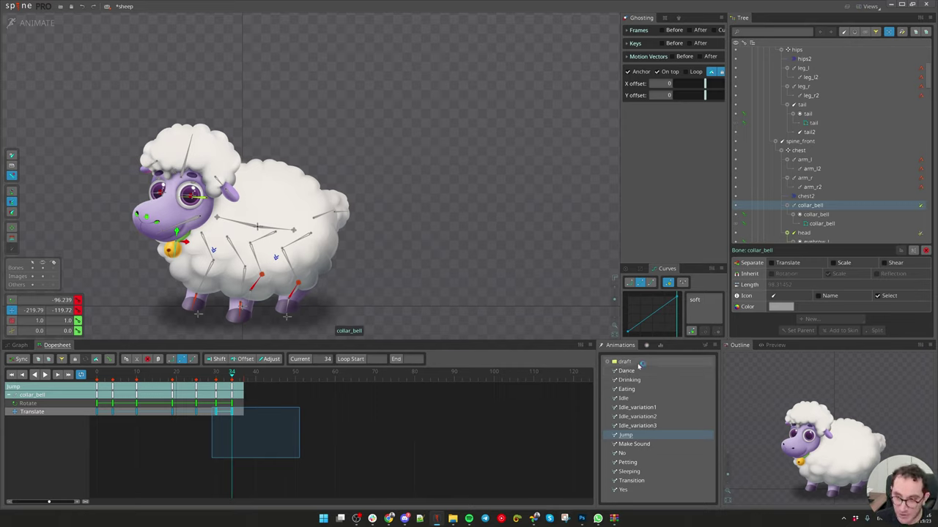
pyautogui.moveTo(236, 375)
pyautogui.mouseDown()
pyautogui.moveTo(204, 377)
pyautogui.moveTo(232, 379)
pyautogui.mouseUp()
pyautogui.press('c')
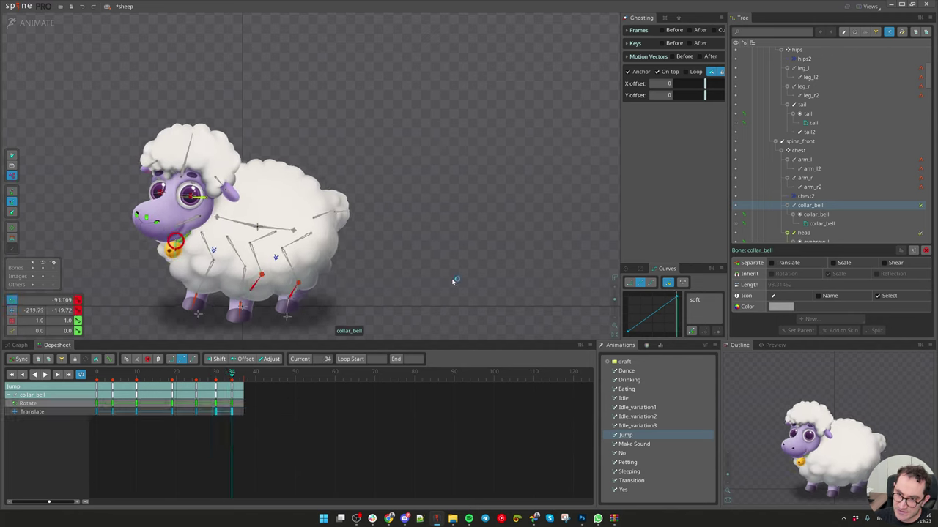
pyautogui.press('v')
pyautogui.click(244, 374)
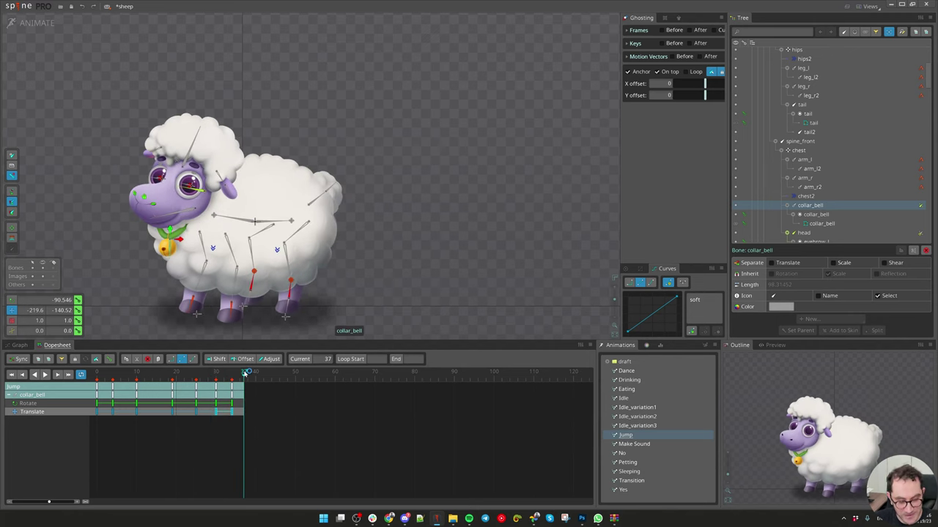
# Step: Paste the bell's starting keys at frame 37, apply the soft curve to all its keys and preview the jump
pyautogui.hotkey('ctrl', 'v')
pyautogui.moveTo(279, 449); pyautogui.dragTo(97, 382)
pyautogui.click(696, 300)
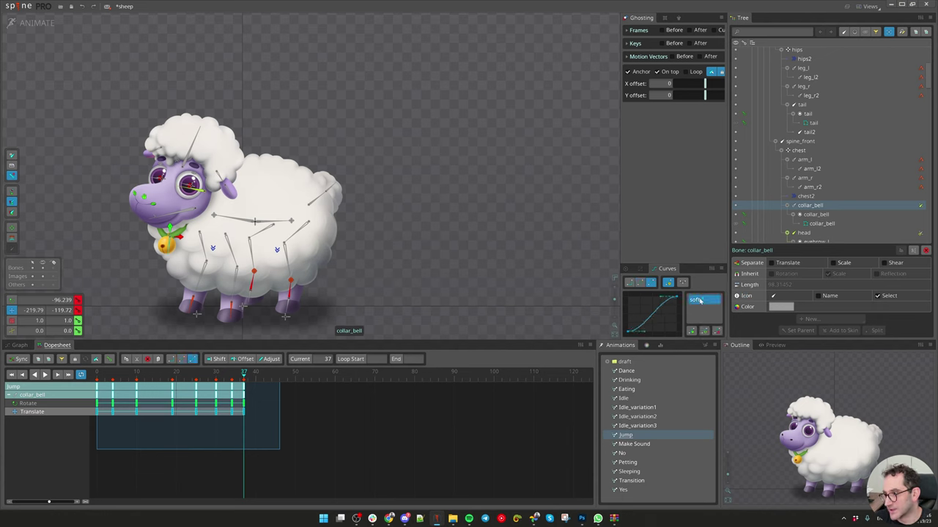
pyautogui.press('space')
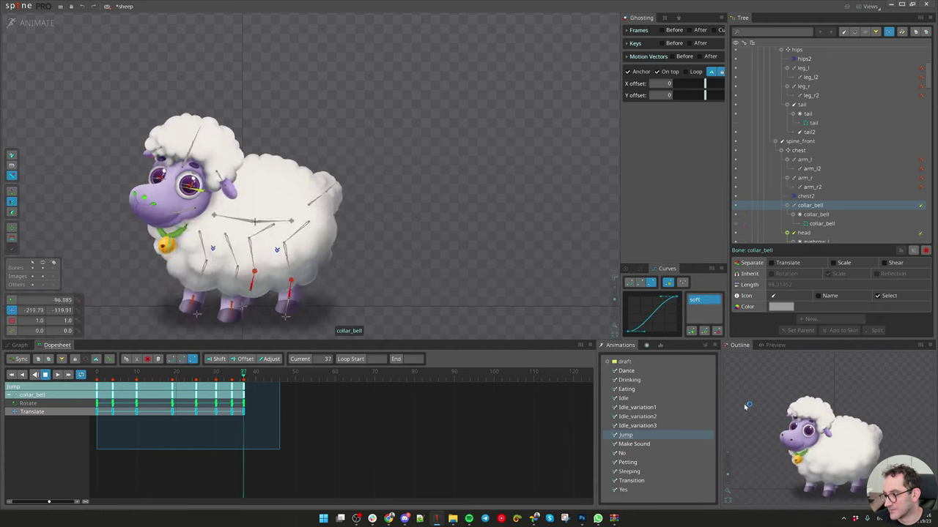
pyautogui.press('space')
pyautogui.moveTo(153, 374); pyautogui.dragTo(216, 379)
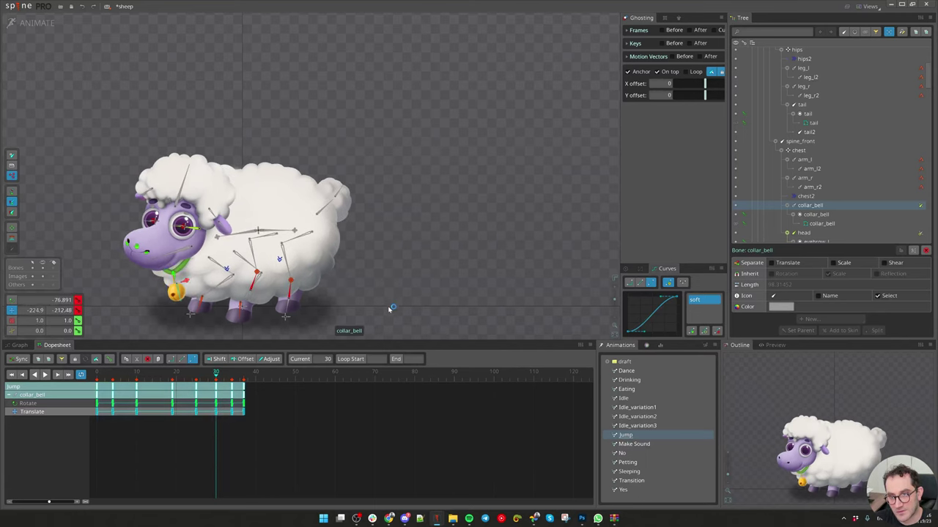
# Step: Shift the bell's rotation keys between the first and last frames two to three frames later and play the jump
pyautogui.click(277, 464)
pyautogui.click(197, 389)
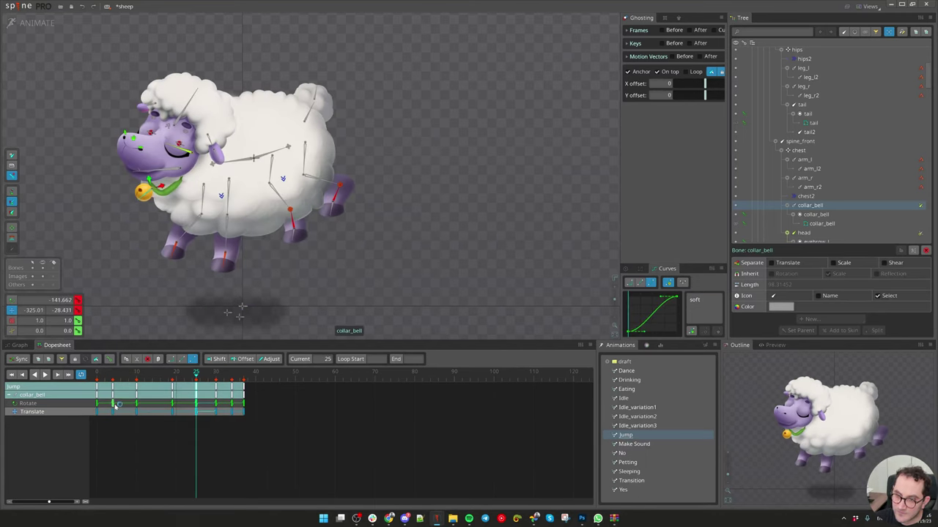
pyautogui.moveTo(115, 405); pyautogui.dragTo(125, 407)
pyautogui.moveTo(260, 408)
pyautogui.mouseDown()
pyautogui.moveTo(225, 406)
pyautogui.moveTo(249, 405)
pyautogui.mouseUp()
pyautogui.click(225, 405)
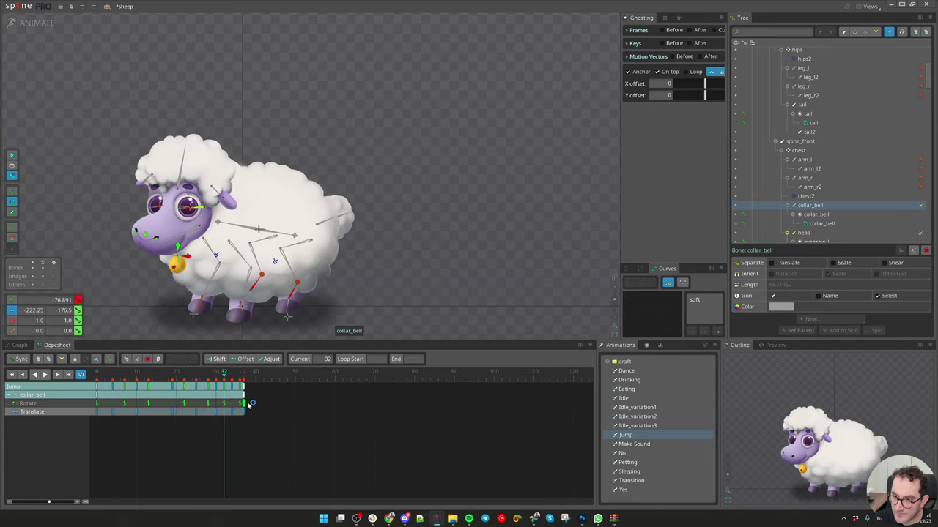
pyautogui.click(242, 403)
pyautogui.press('space')
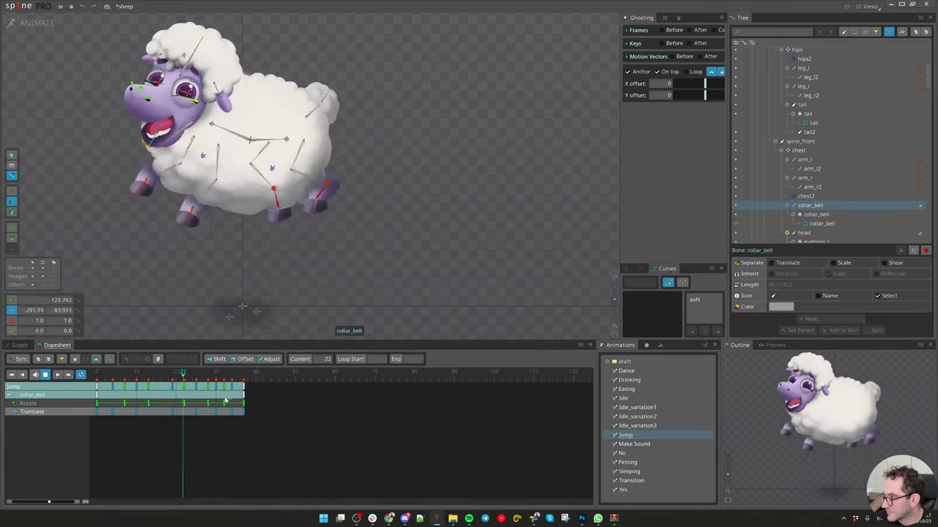
pyautogui.press('space')
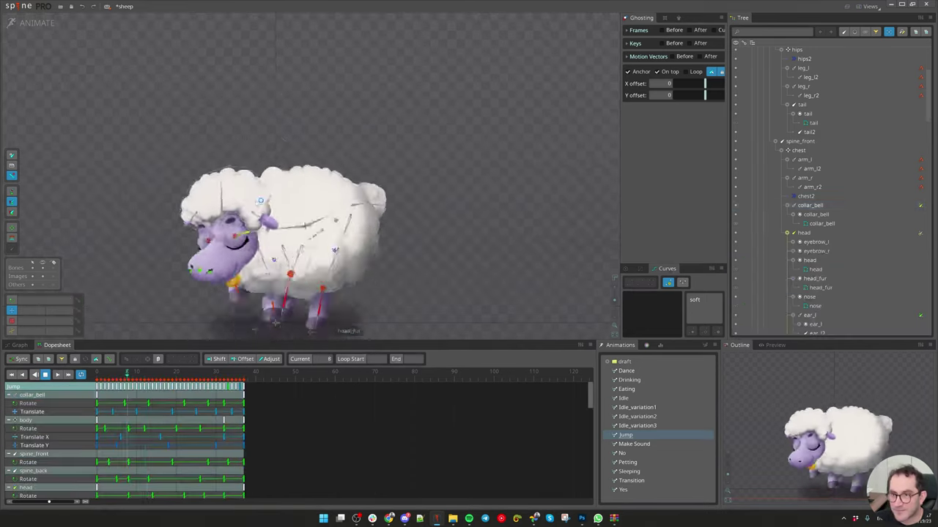
# Step: Select the bones ear_l and ear_l2 and key their rotation and translation at frame 0
pyautogui.press('d')
pyautogui.click(265, 125)
pyautogui.keyDown('ctrl'); pyautogui.click(262, 120); pyautogui.keyUp('ctrl')
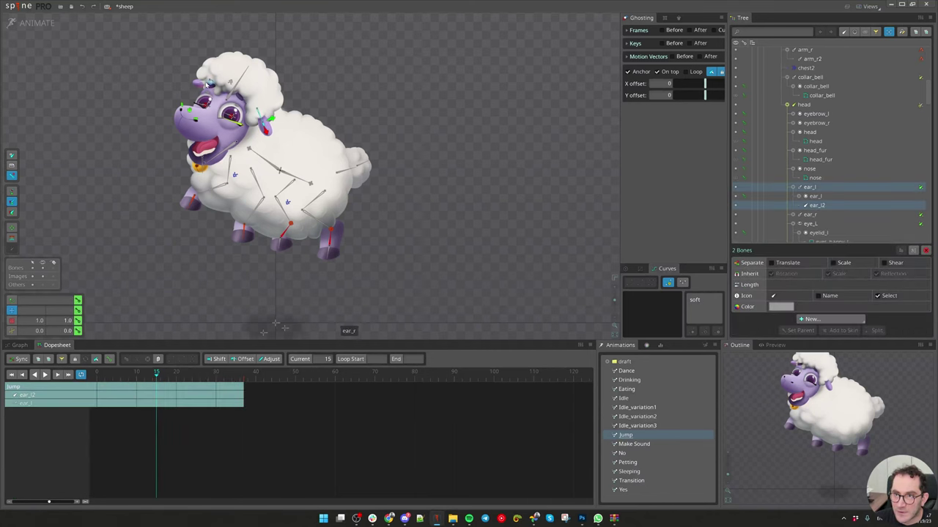
pyautogui.moveTo(107, 373)
pyautogui.mouseDown()
pyautogui.moveTo(94, 372)
pyautogui.moveTo(113, 377)
pyautogui.mouseUp()
pyautogui.click(78, 300)
pyautogui.click(78, 310)
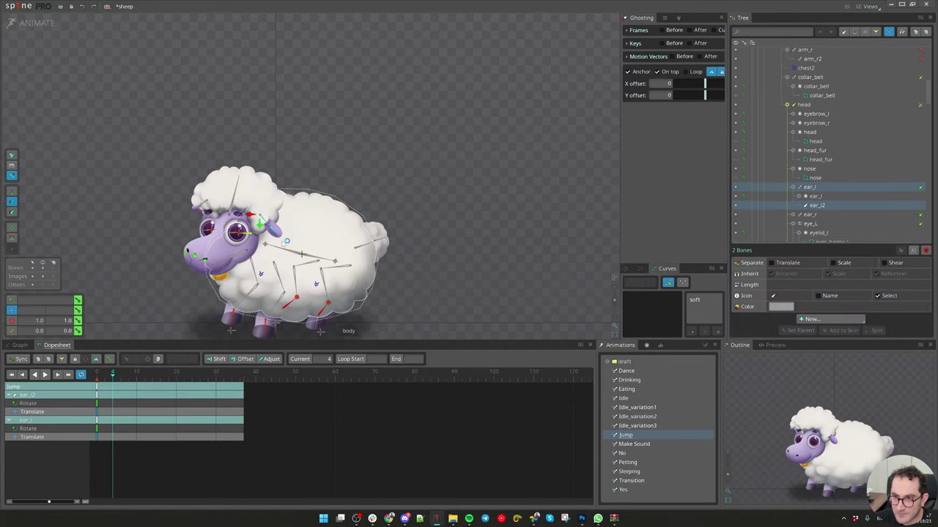
# Step: At frame 4, rotate the two left ear bones and ear_r upward
pyautogui.press('b')
pyautogui.moveTo(277, 237); pyautogui.dragTo(289, 219)
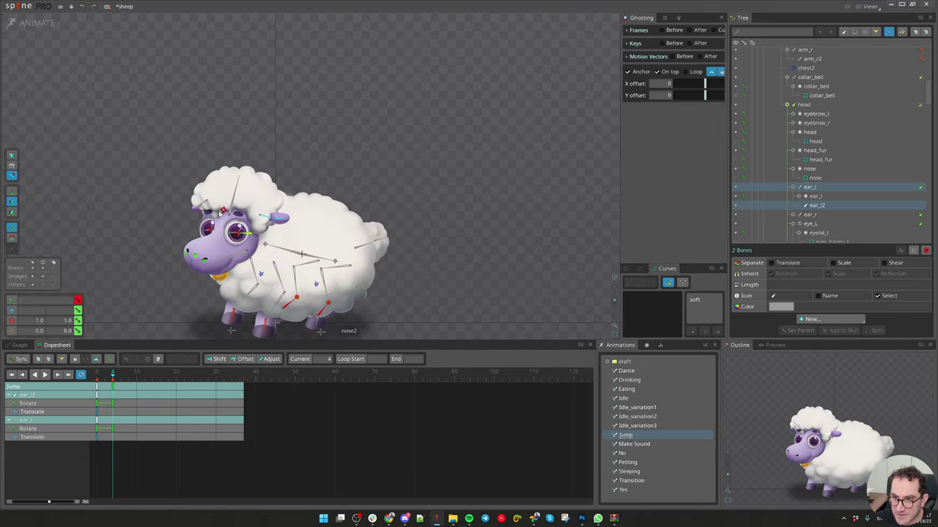
pyautogui.moveTo(204, 207); pyautogui.dragTo(195, 197)
# Step: Copy the frame 0 keys of ear_l, ear_l2 and ear_r to frame 10 and rotate the ears downward there
pyautogui.keyDown('ctrl'); pyautogui.click(261, 216); pyautogui.keyUp('ctrl')
pyautogui.keyDown('ctrl'); pyautogui.click(268, 218); pyautogui.keyUp('ctrl')
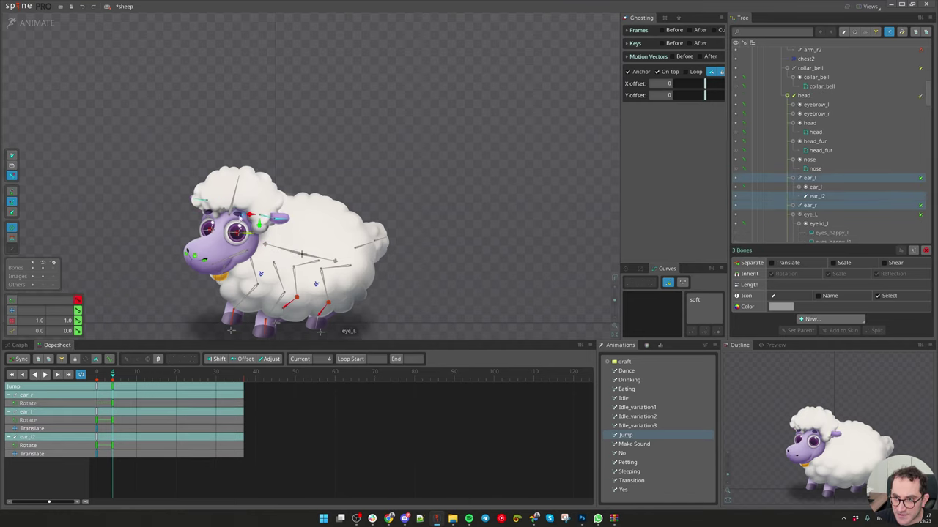
pyautogui.scroll(2, 236, 236)
pyautogui.moveTo(111, 376)
pyautogui.mouseDown()
pyautogui.moveTo(91, 377)
pyautogui.moveTo(116, 373)
pyautogui.mouseUp()
pyautogui.scroll(1, 107, 375)
pyautogui.click(97, 387)
pyautogui.click(108, 389)
pyautogui.click(97, 386)
pyautogui.hotkey('ctrl', 'c')
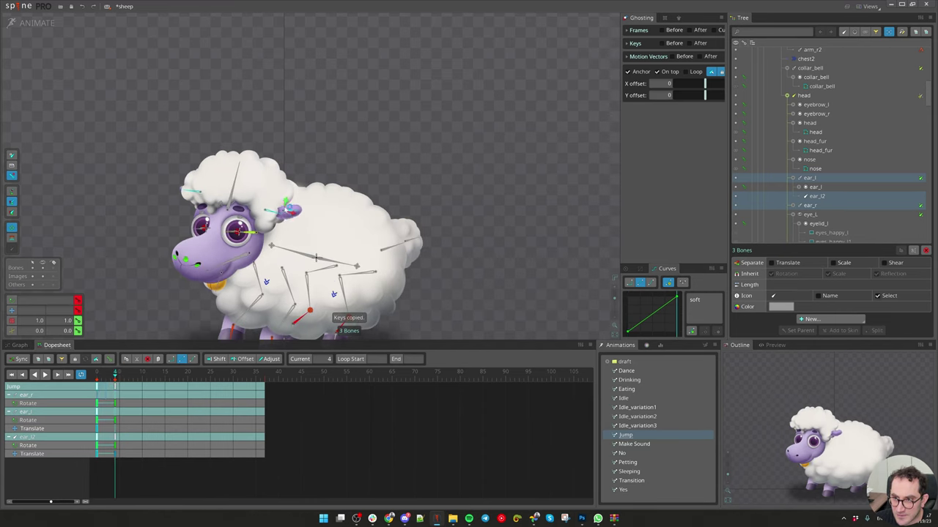
pyautogui.press('c')
pyautogui.moveTo(117, 375); pyautogui.dragTo(142, 374)
pyautogui.hotkey('ctrl', 'v')
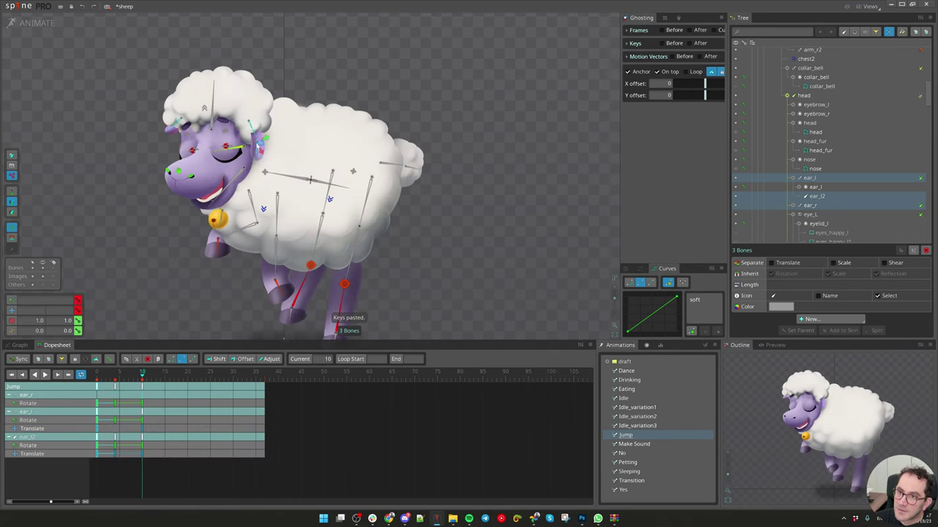
pyautogui.moveTo(183, 120); pyautogui.dragTo(181, 123)
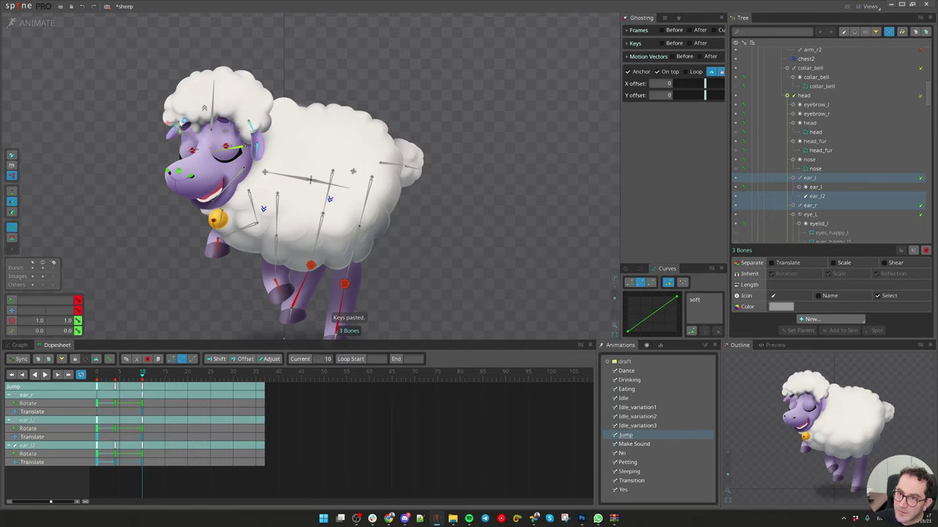
# Step: Paste the ears' starting keys at frame 16 and rotate the ears slightly outward
pyautogui.doubleClick(116, 375)
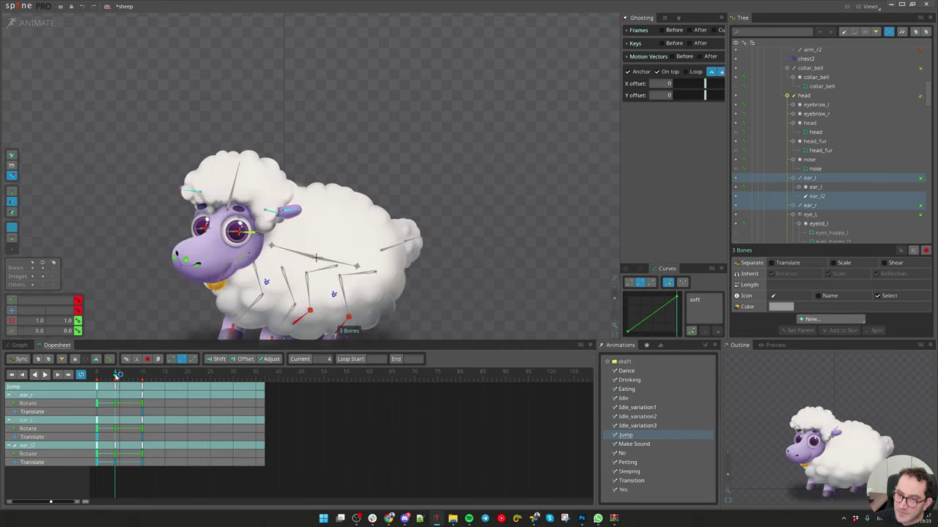
pyautogui.moveTo(116, 376); pyautogui.dragTo(170, 373)
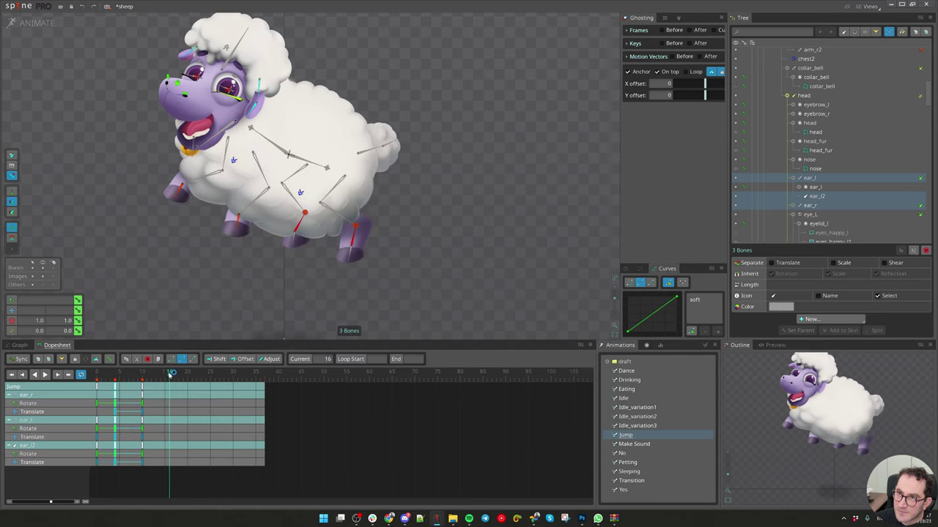
pyautogui.hotkey('ctrl', 'v')
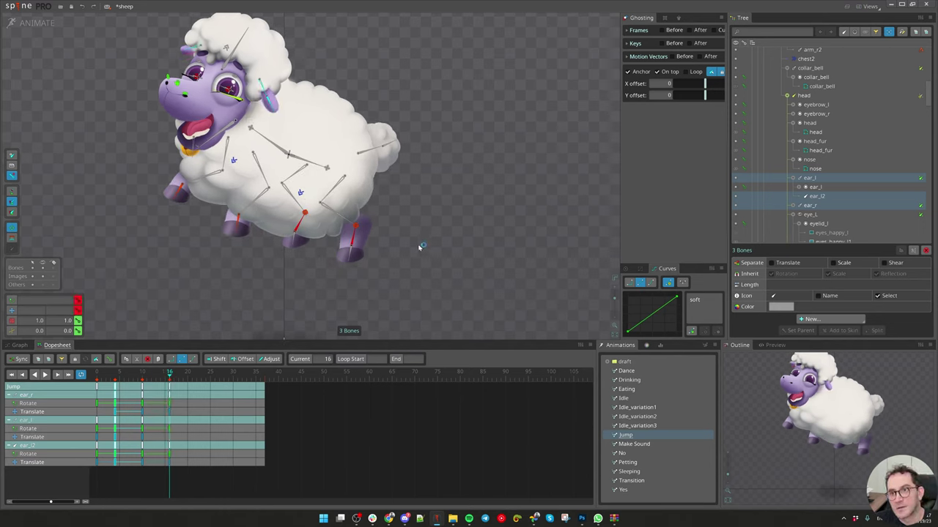
pyautogui.moveTo(267, 106); pyautogui.dragTo(276, 104)
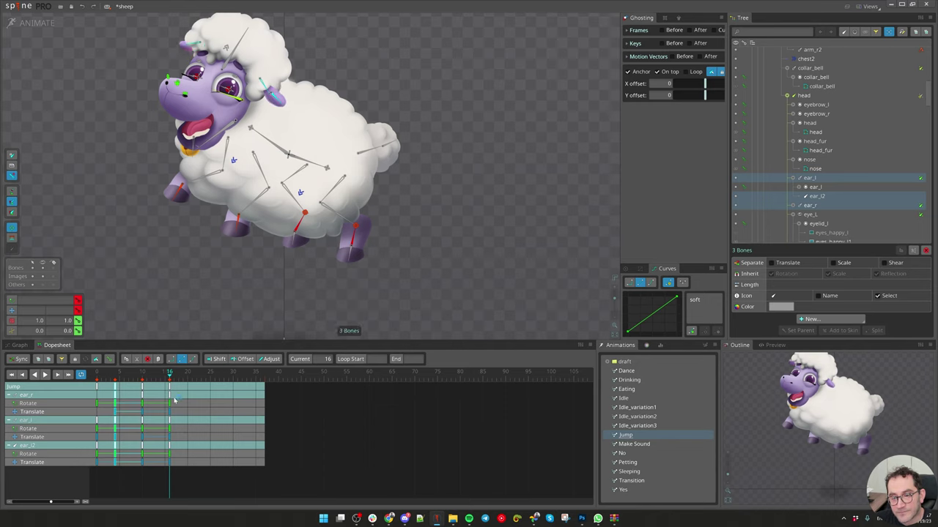
# Step: Paste the ears' starting keys at frame 20 and rotate the ears slightly downward
pyautogui.moveTo(169, 374); pyautogui.dragTo(189, 376)
pyautogui.hotkey('ctrl', 'v')
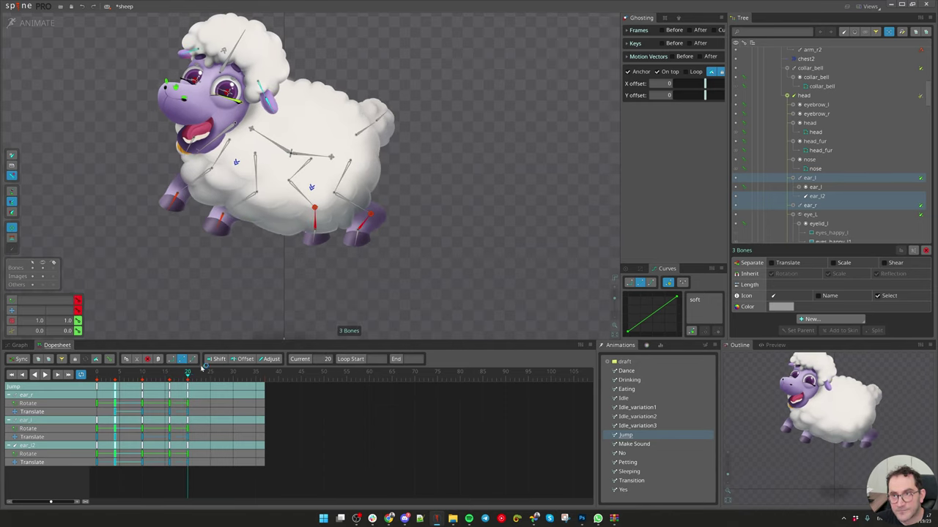
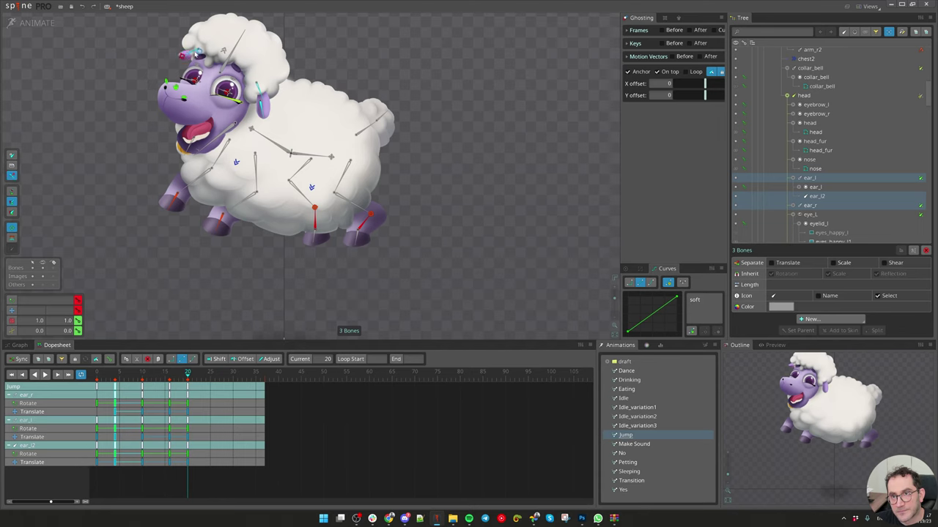
pyautogui.click(198, 53)
# Step: At frame 24, select ear_r, ear_l and ear_l2 and rotate the ears strongly upward for the fall
pyautogui.moveTo(185, 376); pyautogui.dragTo(209, 376)
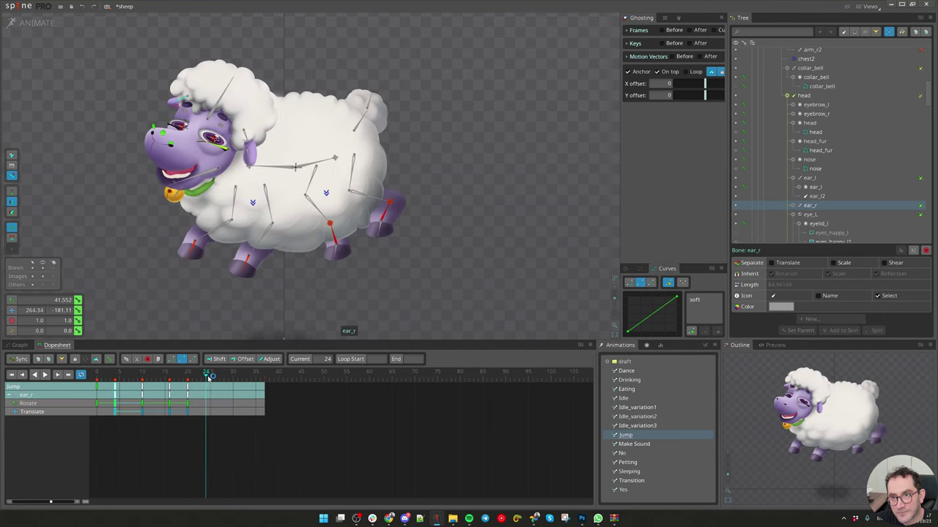
pyautogui.keyDown('ctrl'); pyautogui.click(245, 137); pyautogui.keyUp('ctrl')
pyautogui.keyDown('ctrl'); pyautogui.click(249, 152); pyautogui.keyUp('ctrl')
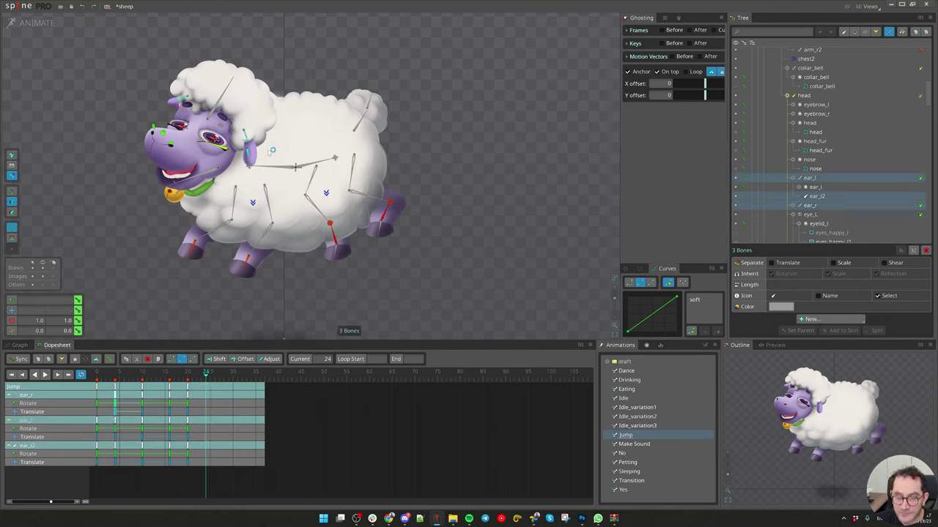
pyautogui.moveTo(272, 150); pyautogui.dragTo(267, 125)
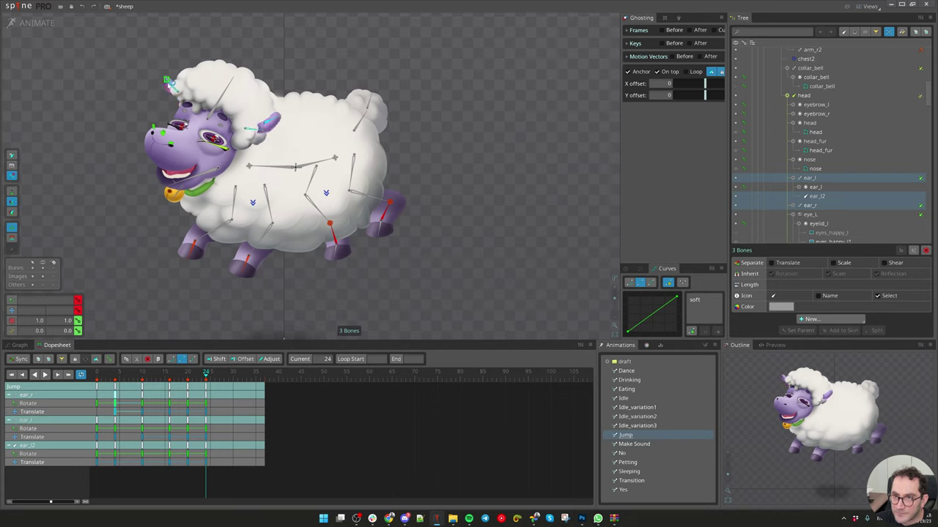
# Step: Paste the ears' starting keys at frame 30 and adjust the rotation of both ears for the landing
pyautogui.moveTo(206, 374); pyautogui.dragTo(236, 378)
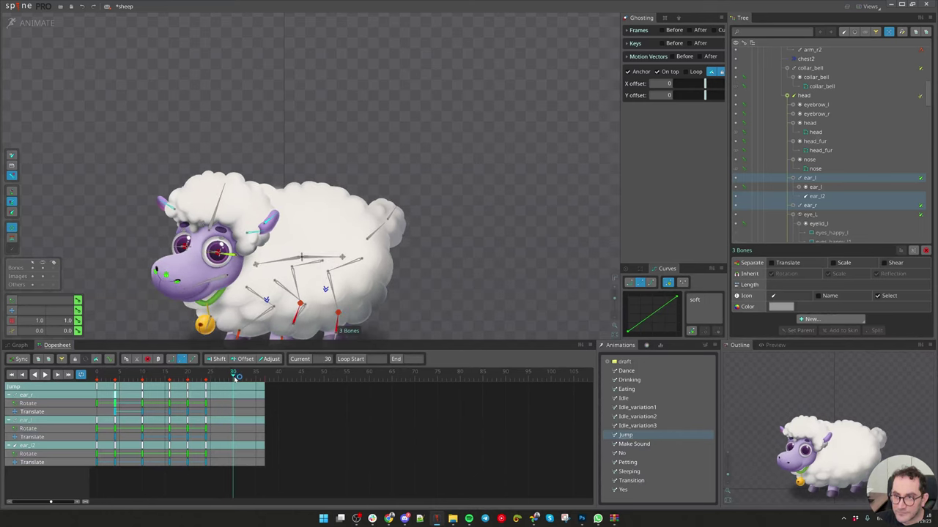
pyautogui.hotkey('ctrl', 'v')
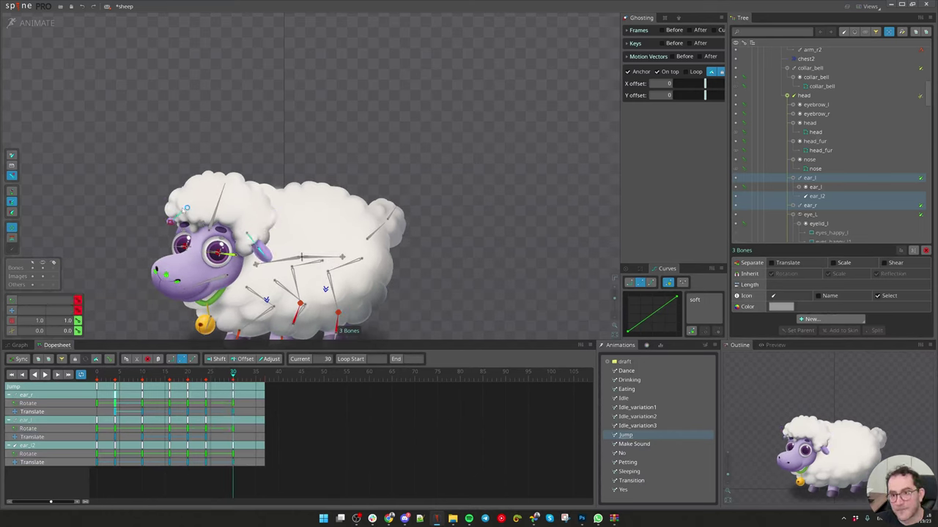
pyautogui.moveTo(186, 208); pyautogui.dragTo(188, 216)
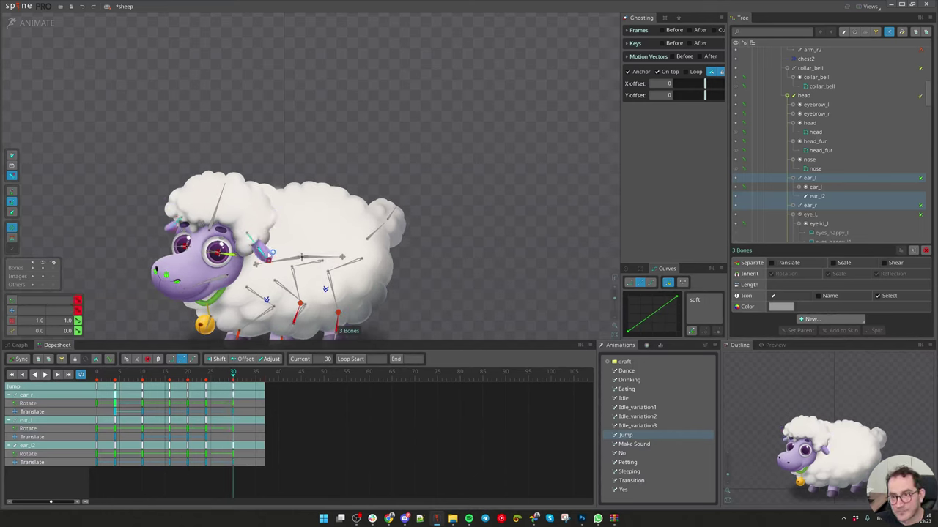
pyautogui.moveTo(272, 252); pyautogui.dragTo(247, 241)
# Step: Key the three ear bones at frame 35 and fine-tune the ears' rotation there
pyautogui.moveTo(255, 372); pyautogui.dragTo(257, 384)
pyautogui.press('k')
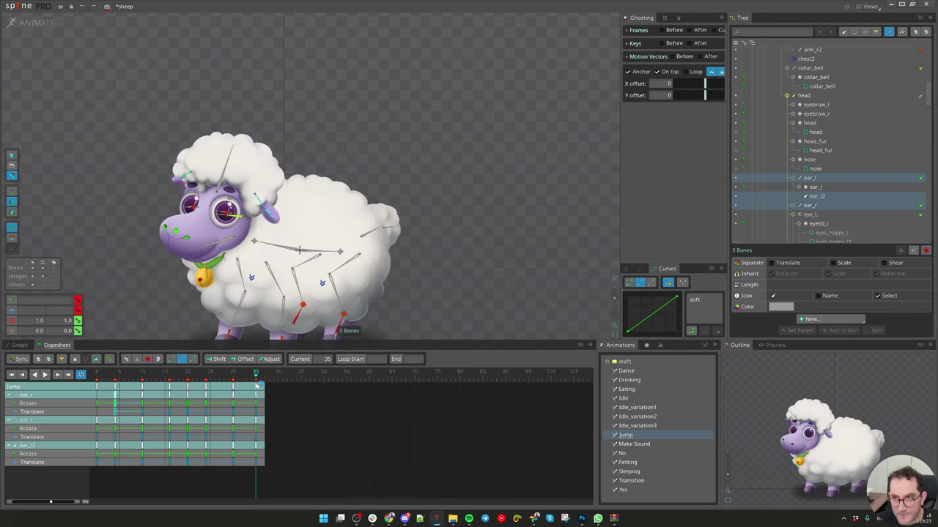
pyautogui.moveTo(282, 217); pyautogui.dragTo(283, 215)
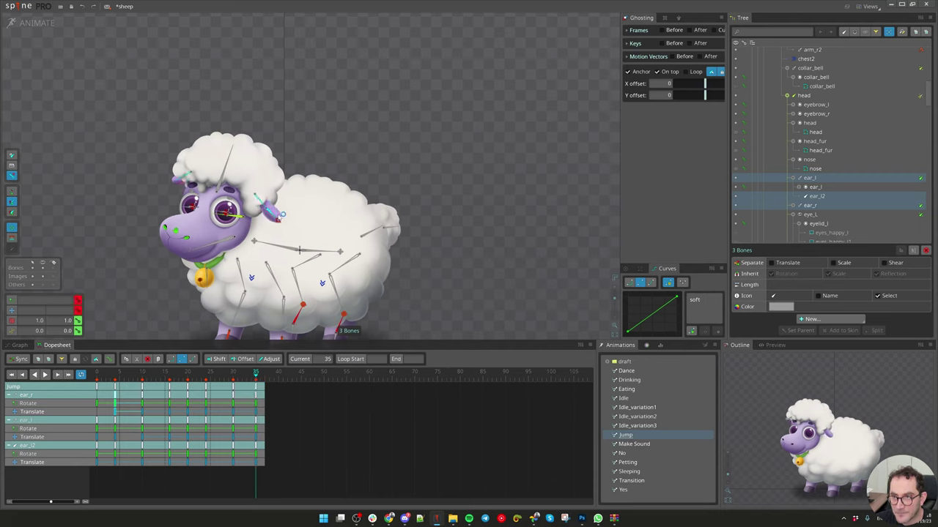
pyautogui.click(185, 170)
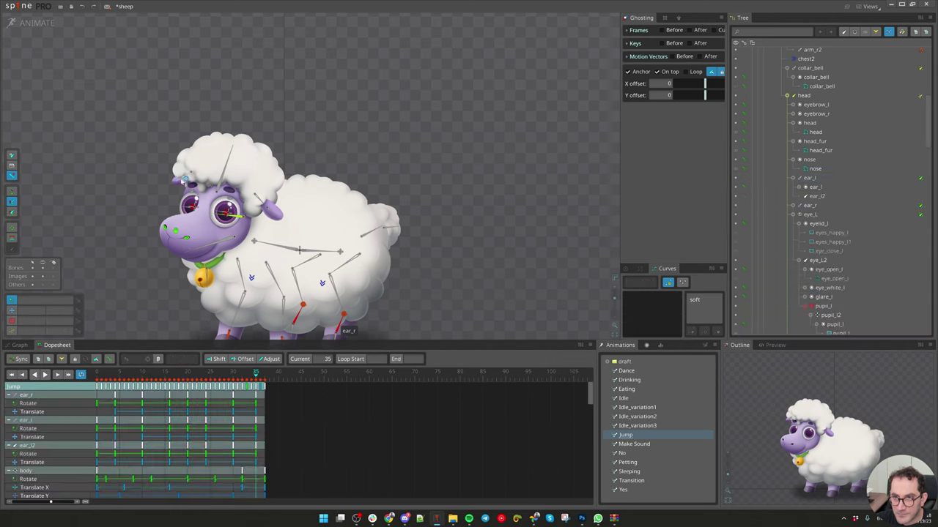
pyautogui.hotkey('ctrl', 'z')
# Step: Paste the ears' starting keys at frame 37 and apply the soft curve to all ear keys
pyautogui.click(265, 379)
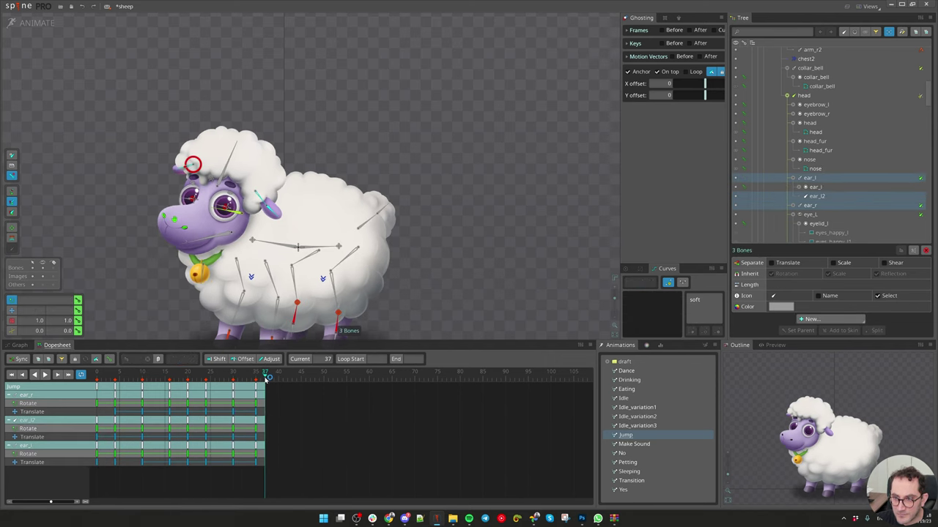
pyautogui.hotkey('ctrl', 'v')
pyautogui.moveTo(315, 458); pyautogui.dragTo(46, 357)
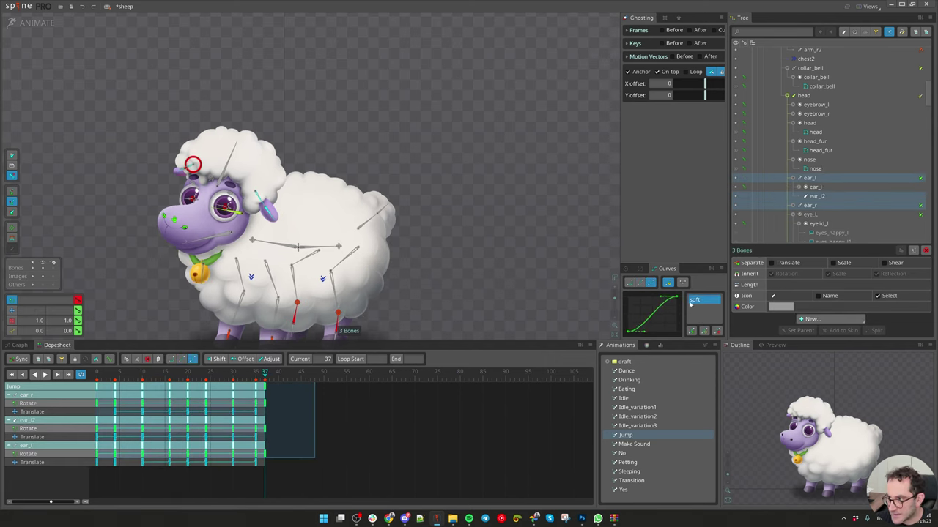
# Step: Shift the intermediate rotation keys of ear_r two frames later, keeping its last key at frame 37
pyautogui.click(311, 429)
pyautogui.moveTo(117, 404); pyautogui.dragTo(125, 404)
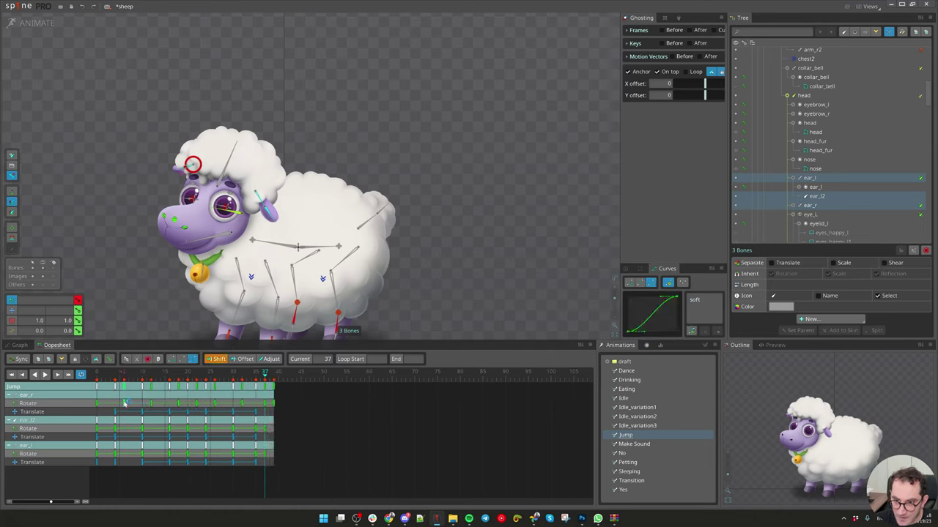
pyautogui.hotkey('ctrl', 'z')
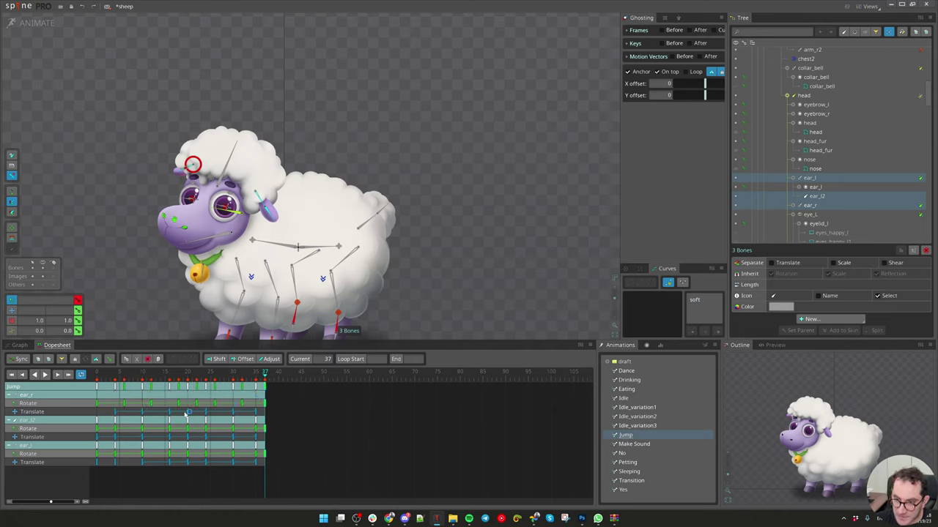
pyautogui.press('space')
# Step: Shift the intermediate keys of ear_l one frame earlier, keeping its first and last keys in place, and preview the motion
pyautogui.click(266, 209)
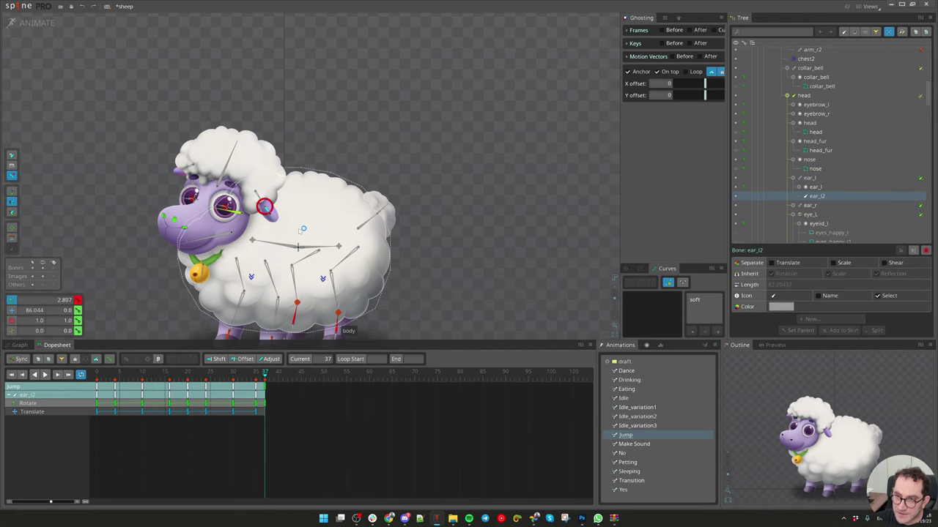
pyautogui.click(255, 191)
pyautogui.moveTo(110, 440); pyautogui.dragTo(263, 360)
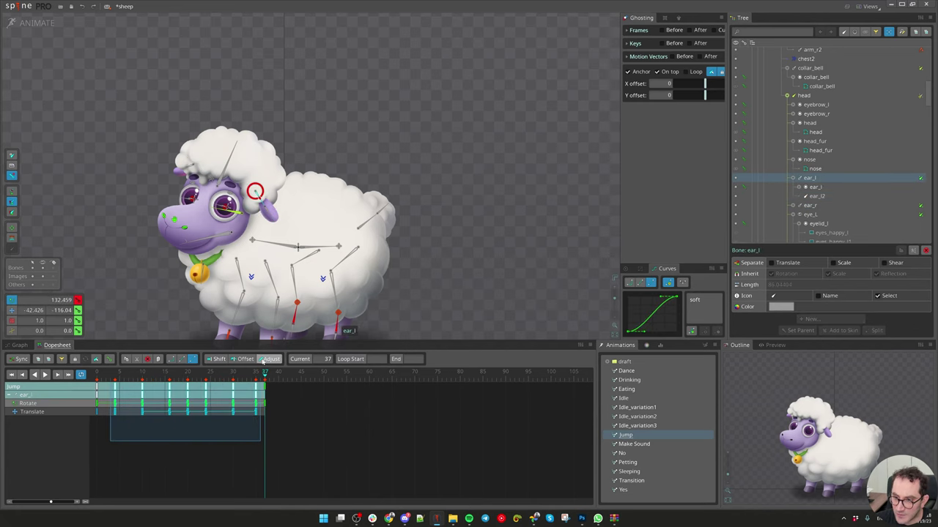
pyautogui.moveTo(222, 394); pyautogui.dragTo(217, 394)
pyautogui.press('space')
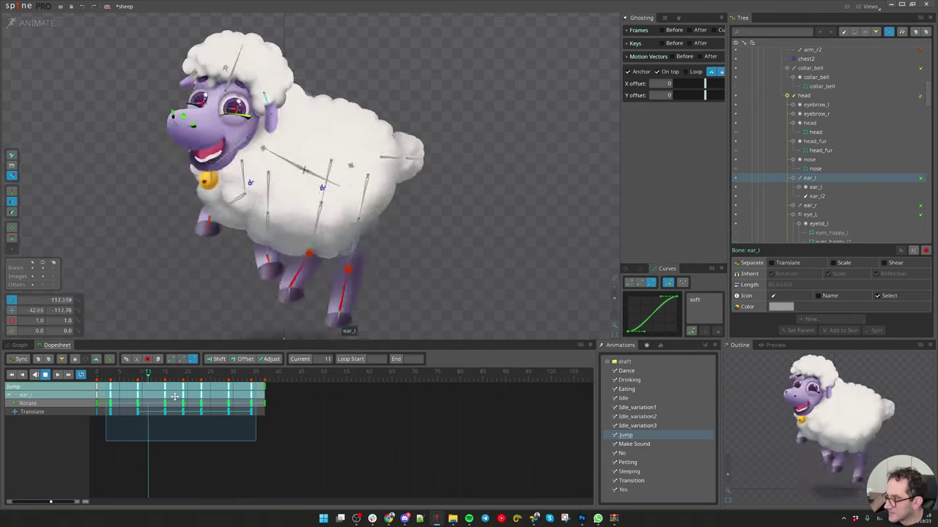
pyautogui.press('space')
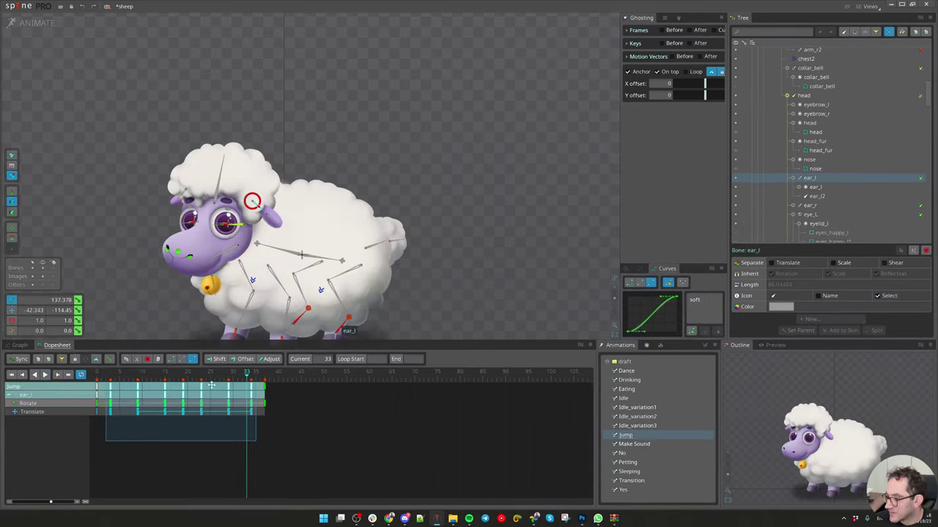
# Step: Rotate the ear_l2 bone at frame 20 so the ear tip swings outward, and preview the jump
pyautogui.moveTo(129, 373); pyautogui.dragTo(188, 379)
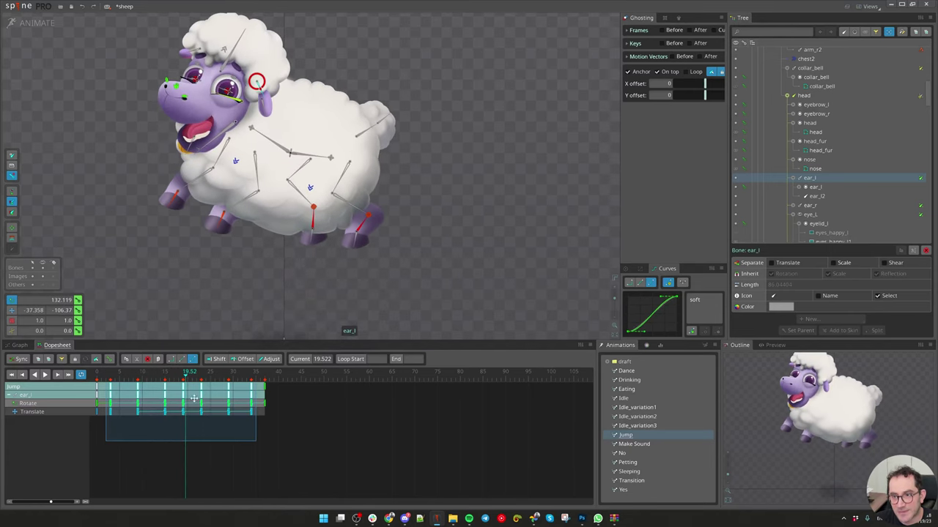
pyautogui.click(183, 406)
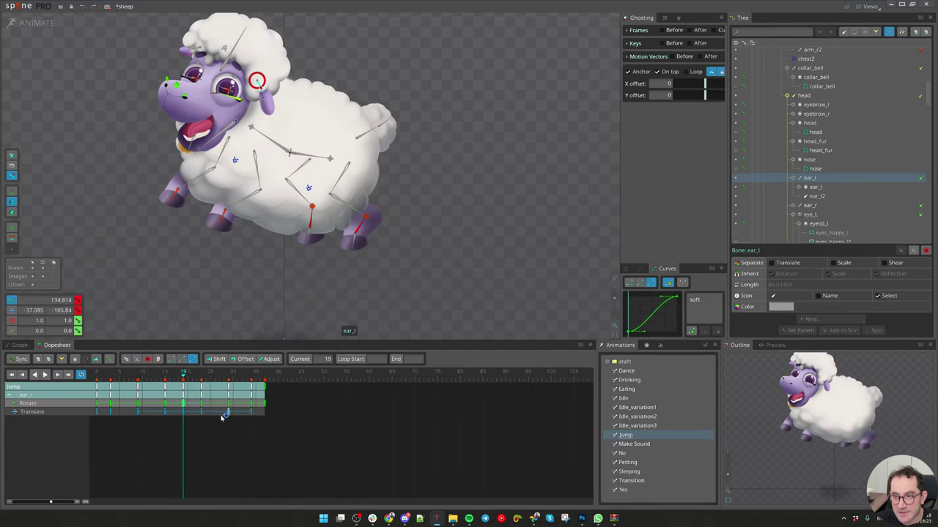
pyautogui.click(201, 387)
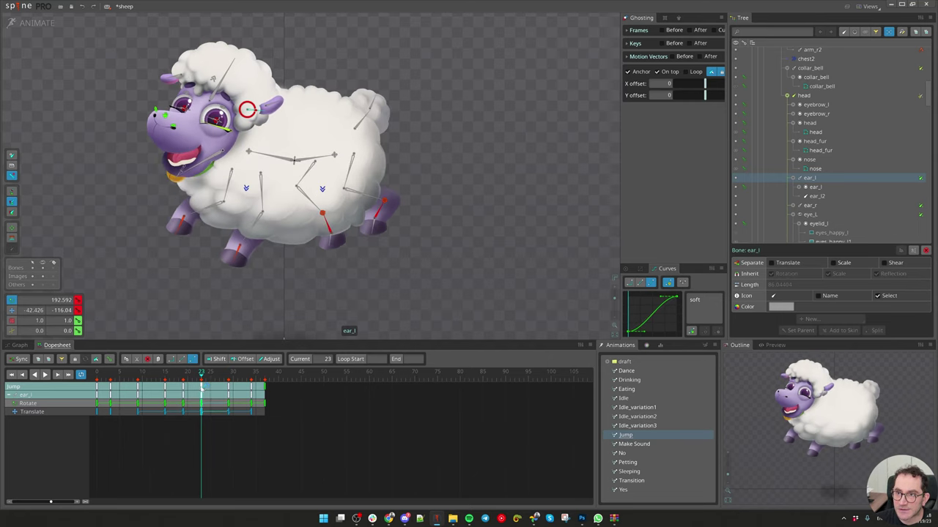
pyautogui.moveTo(188, 377)
pyautogui.mouseDown()
pyautogui.moveTo(138, 377)
pyautogui.moveTo(174, 377)
pyautogui.mouseUp()
pyautogui.click(111, 376)
pyautogui.press('space')
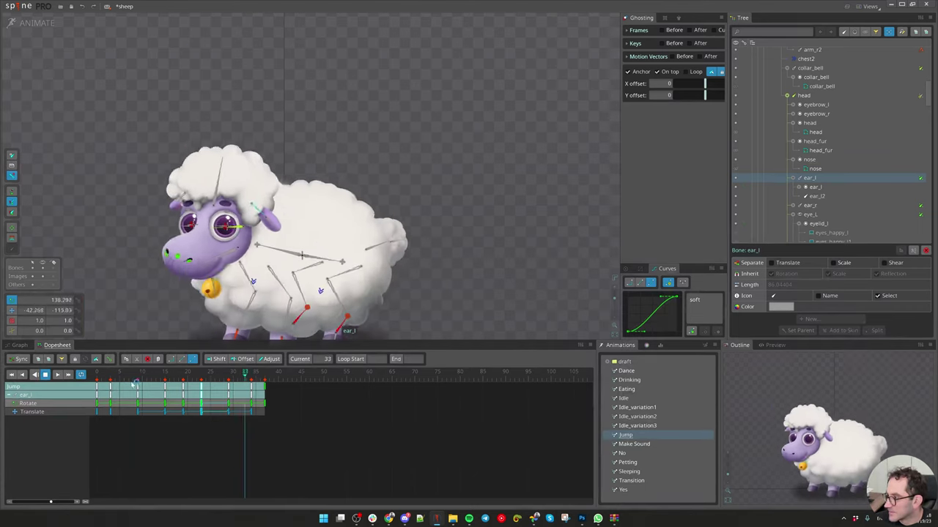
pyautogui.moveTo(131, 380); pyautogui.dragTo(188, 378)
pyautogui.click(269, 100)
pyautogui.moveTo(361, 274); pyautogui.dragTo(400, 247)
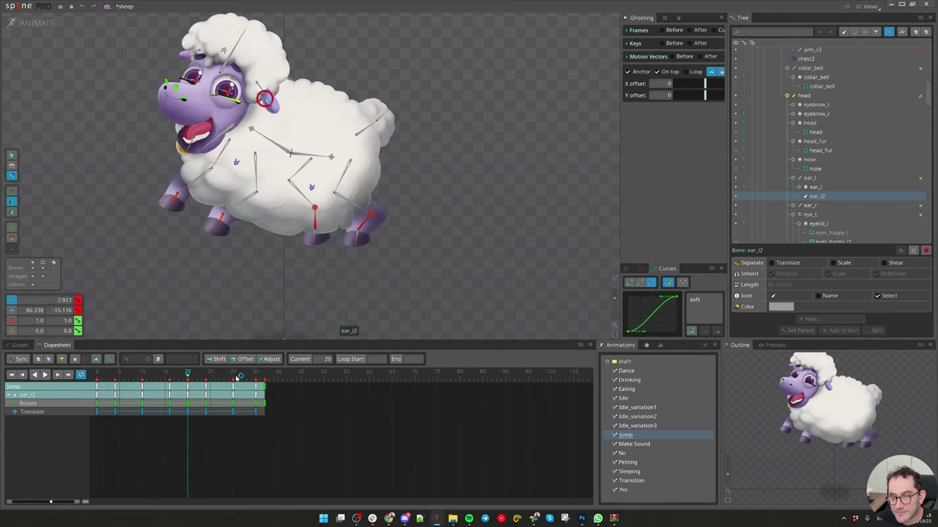
pyautogui.press('space')
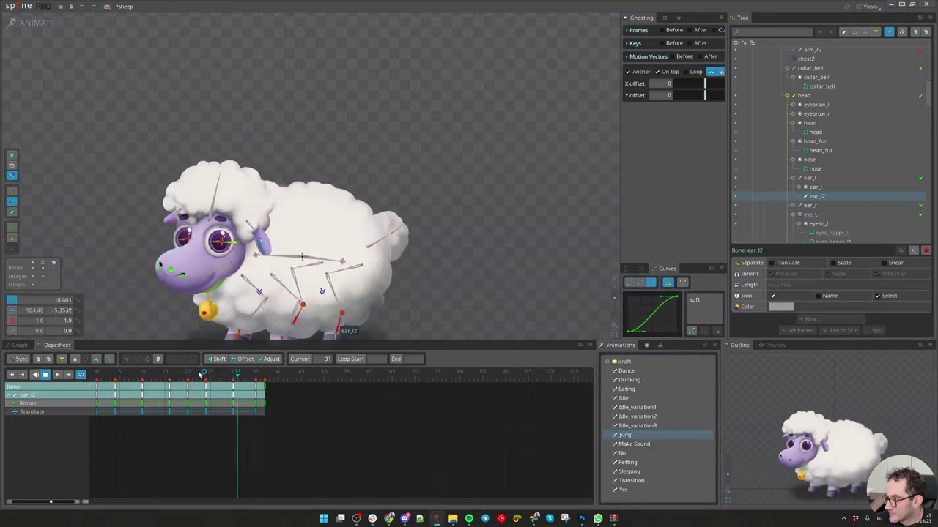
pyautogui.press('d')
pyautogui.press('space')
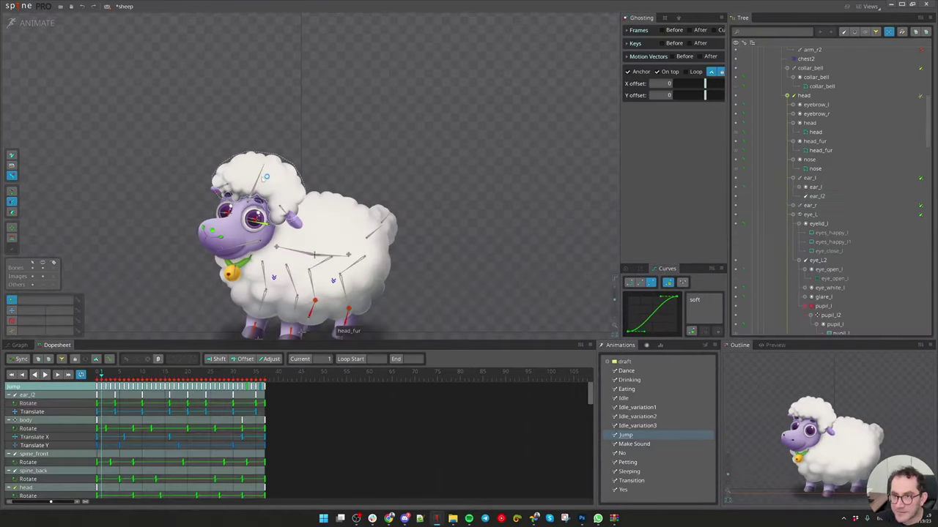
# Step: Key the hair bone's rotation and translation at frame 0, and repose it at frame 4 with a rotation of about -111.6
pyautogui.click(260, 177)
pyautogui.moveTo(93, 379); pyautogui.dragTo(115, 382)
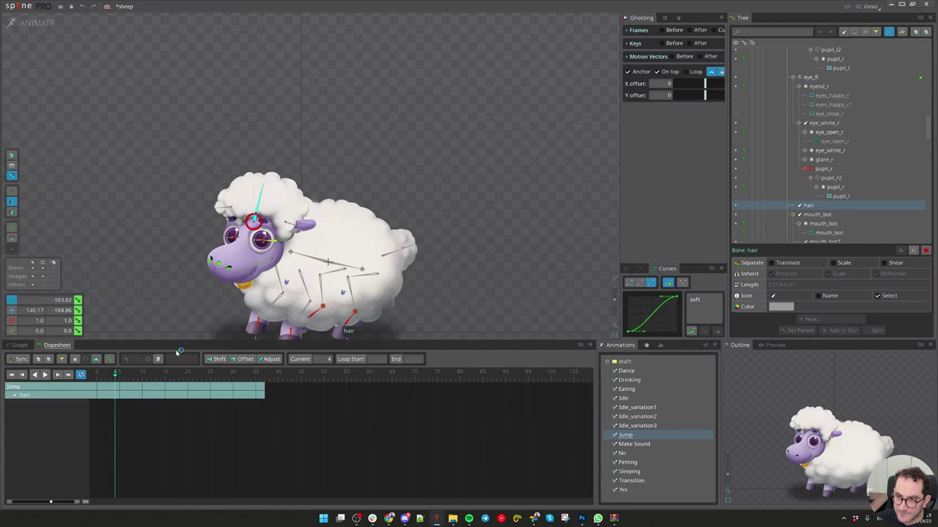
pyautogui.moveTo(492, 195); pyautogui.dragTo(507, 208)
pyautogui.press('v')
# Step: Copy the hair's starting keys to frame 9 and repose it with rotation about -61.3 and translation about 191.7, -49.2
pyautogui.moveTo(115, 376); pyautogui.dragTo(137, 376)
pyautogui.hotkey('ctrl', 'c')
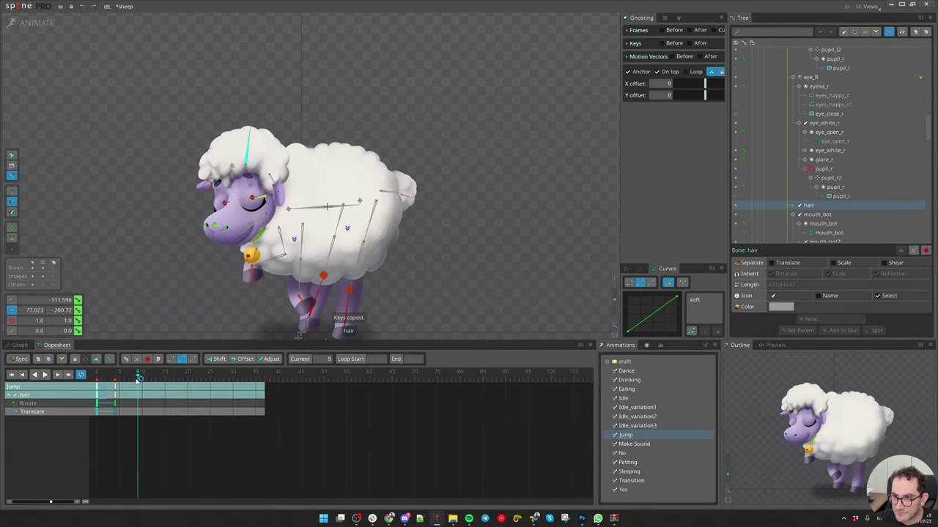
pyautogui.hotkey('ctrl', 'v')
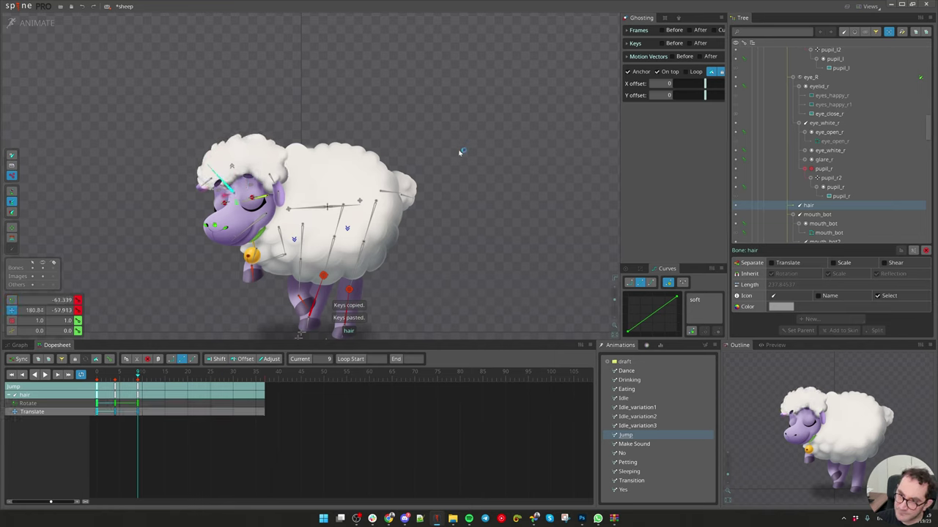
# Step: Paste the hair's starting keys at frames 15 and 19, reposing it with rotations of about -114.8 and -96.8
pyautogui.moveTo(118, 376); pyautogui.dragTo(165, 376)
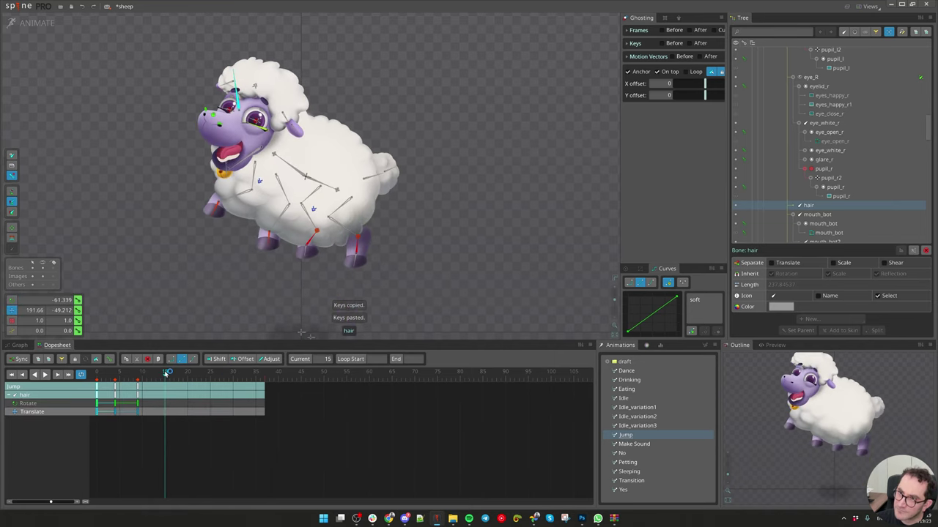
pyautogui.hotkey('ctrl', 'v')
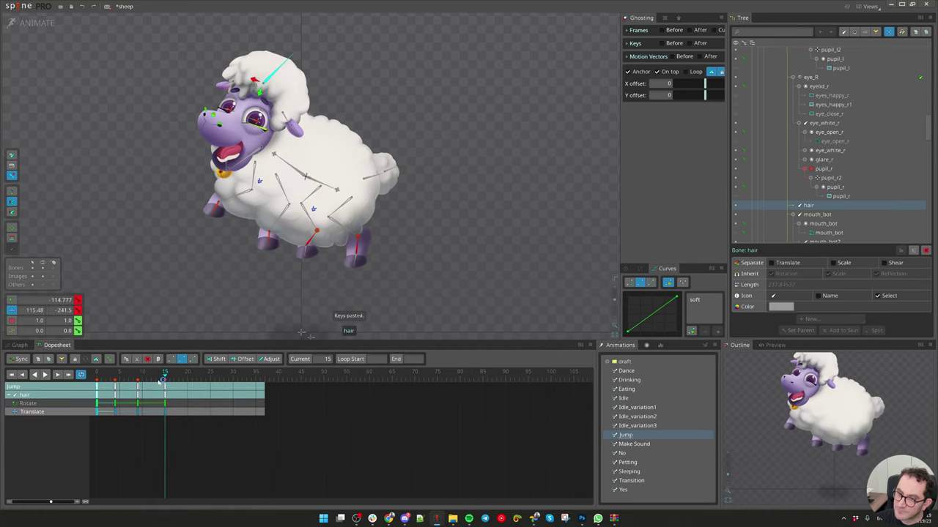
pyautogui.press('Right')
pyautogui.press('Right')
pyautogui.press('Right')
pyautogui.press('Right')
pyautogui.hotkey('ctrl', 'v')
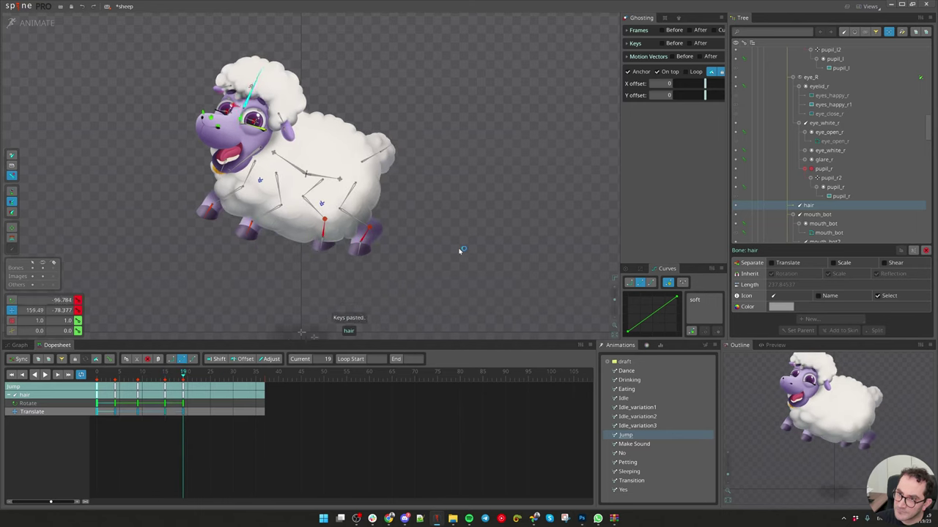
# Step: Paste the hair's starting keys at frame 22 and move the bone to about 99.7, -217.8
pyautogui.moveTo(186, 374); pyautogui.dragTo(198, 373)
pyautogui.hotkey('ctrl', 'v')
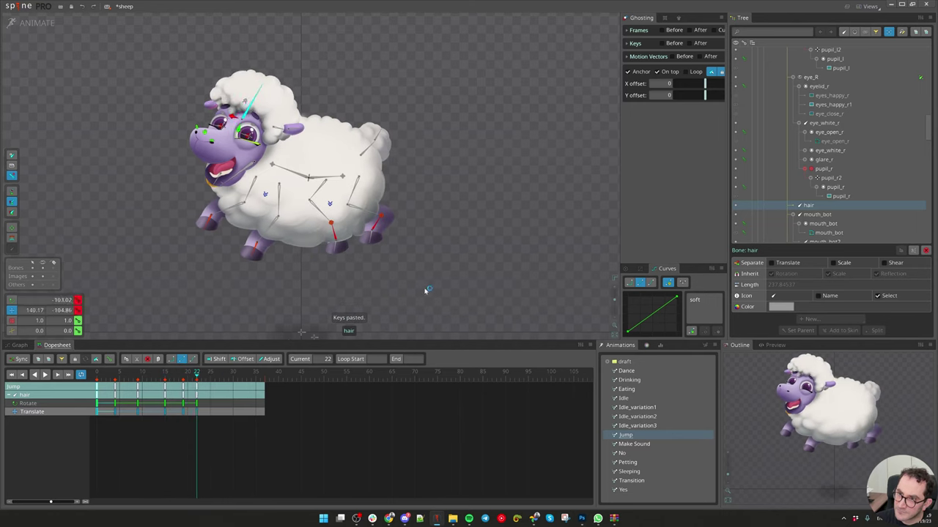
pyautogui.moveTo(410, 296); pyautogui.dragTo(423, 278)
# Step: Adjust the hair's translation at frame 27, and paste its starting keys at frame 31 with the rotation changed to about -65
pyautogui.moveTo(197, 373); pyautogui.dragTo(236, 374)
pyautogui.hotkey('ctrl', 'v')
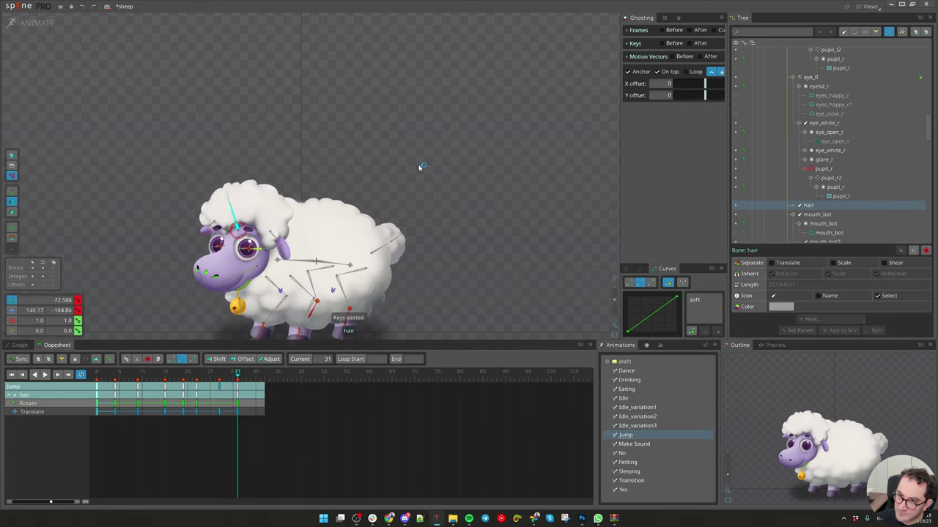
pyautogui.moveTo(419, 167); pyautogui.dragTo(455, 188)
# Step: Paste the hair's starting keys at frames 35 and 37
pyautogui.moveTo(257, 373)
pyautogui.mouseDown()
pyautogui.moveTo(245, 375)
pyautogui.moveTo(268, 376)
pyautogui.moveTo(256, 389)
pyautogui.mouseUp()
pyautogui.hotkey('ctrl', 'v')
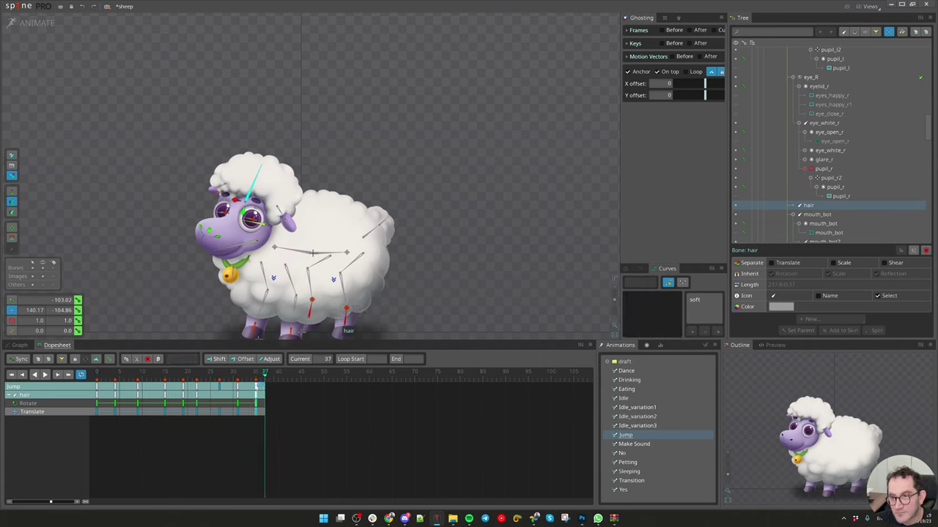
pyautogui.click(257, 376)
pyautogui.press('c')
pyautogui.moveTo(267, 375); pyautogui.dragTo(266, 375)
pyautogui.hotkey('ctrl', 'v')
# Step: Apply the soft curve to all hair keys and play back the jump
pyautogui.moveTo(311, 441); pyautogui.dragTo(21, 360)
pyautogui.click(695, 300)
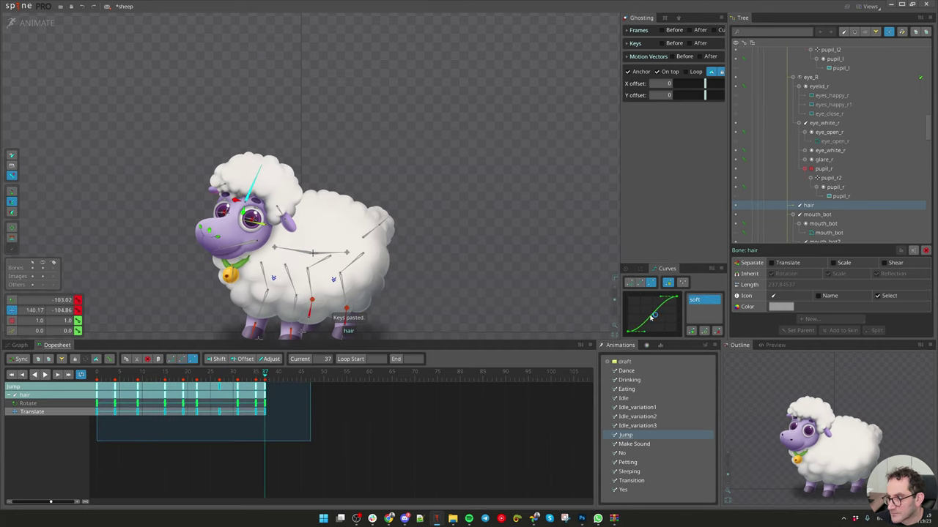
pyautogui.moveTo(165, 376); pyautogui.dragTo(216, 378)
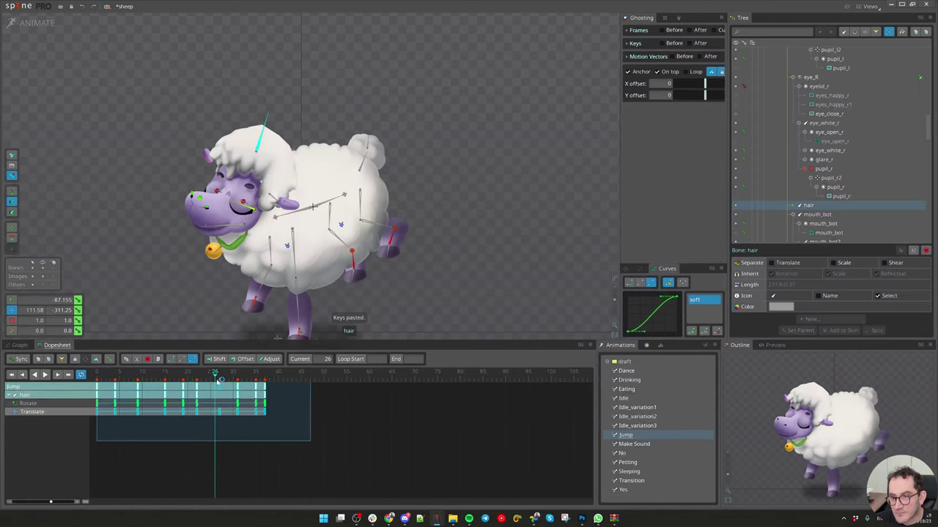
pyautogui.press('c')
pyautogui.press('space')
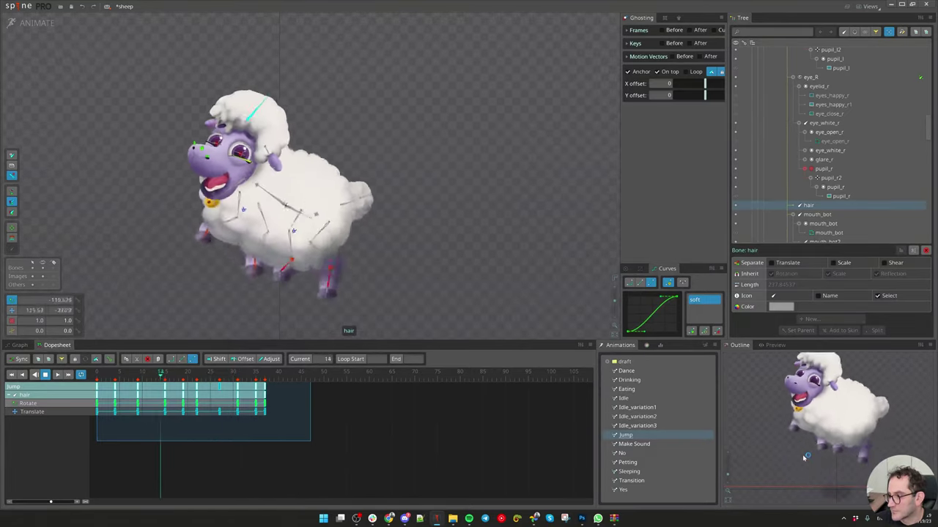
pyautogui.press('space')
# Step: Key the hair's scale at frame 0, and scale the hair to about 1.155 by 0.622 at frame 5
pyautogui.click(223, 465)
pyautogui.moveTo(134, 381)
pyautogui.mouseDown()
pyautogui.moveTo(193, 376)
pyautogui.moveTo(96, 386)
pyautogui.moveTo(103, 375)
pyautogui.moveTo(120, 381)
pyautogui.mouseUp()
pyautogui.click(77, 321)
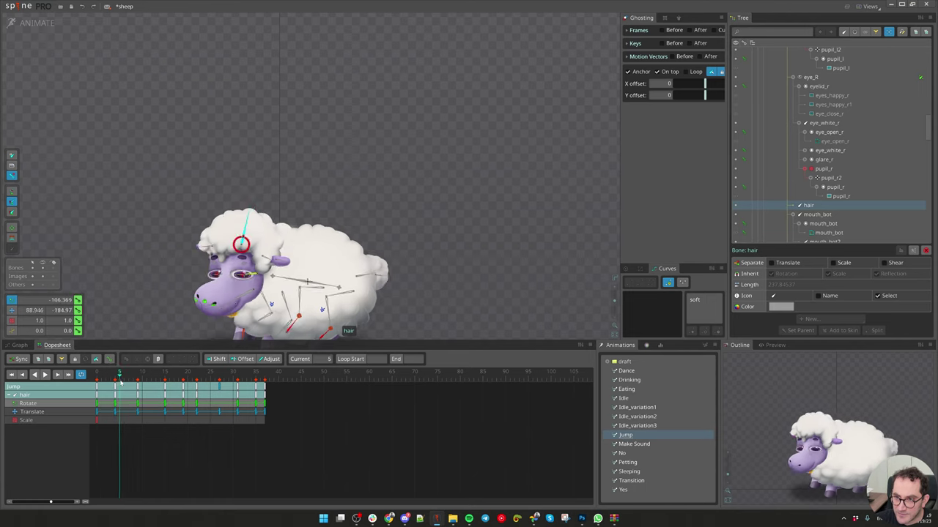
pyautogui.press('x')
pyautogui.moveTo(245, 236); pyautogui.dragTo(250, 233)
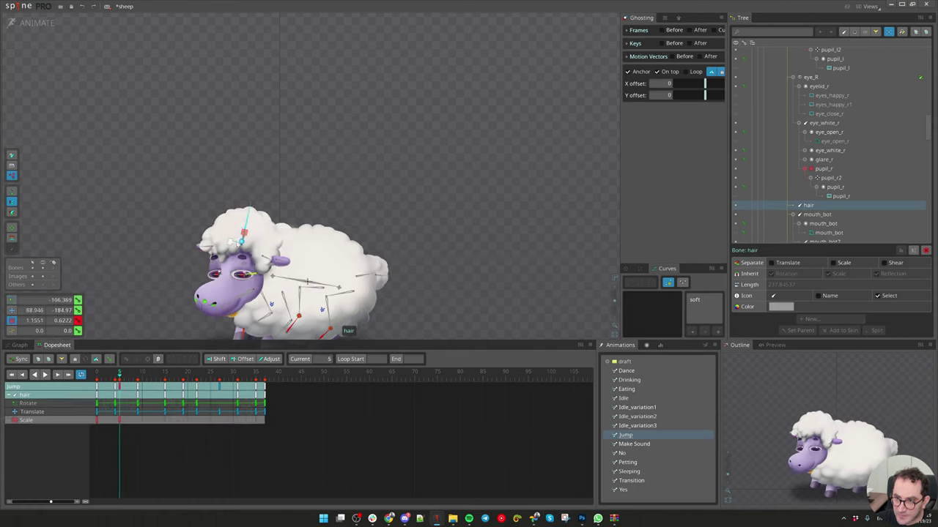
# Step: Copy the hair's starting scale key to frame 9 and change the scale there to about 0.702 by 1.530
pyautogui.click(97, 420)
pyautogui.hotkey('ctrl', 'c')
pyautogui.moveTo(125, 375); pyautogui.dragTo(139, 376)
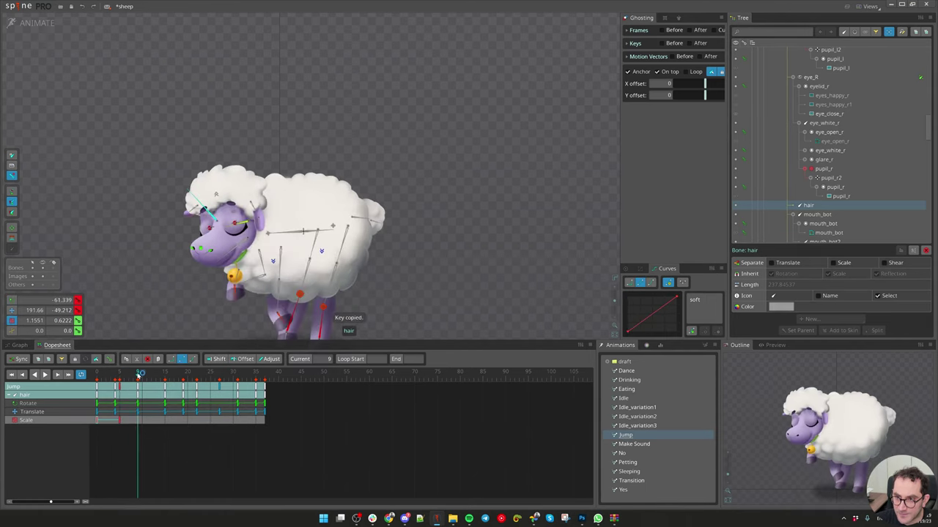
pyautogui.hotkey('ctrl', 'v')
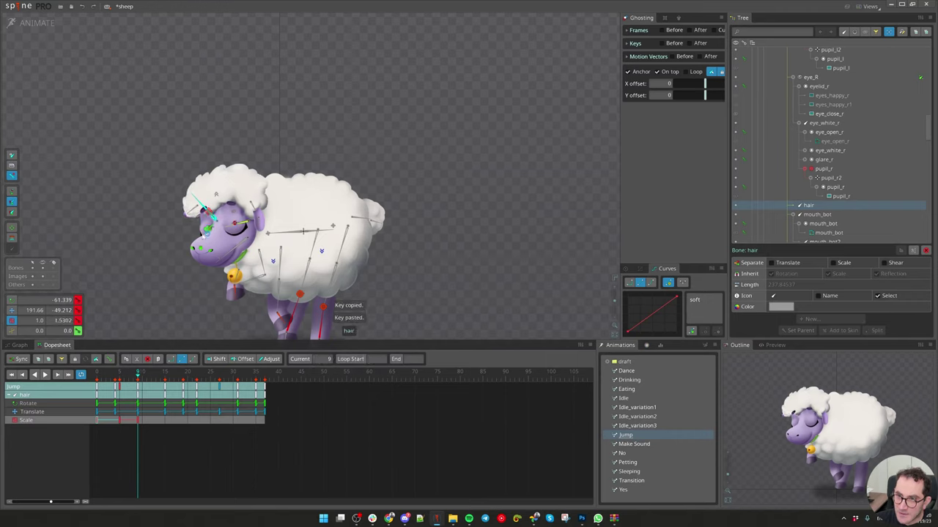
pyautogui.moveTo(207, 212); pyautogui.dragTo(211, 215)
# Step: Scale the hair to about 1.616 by 0.756 at frame 17 and about 0.623 by 1.522 at frame 22
pyautogui.click(174, 374)
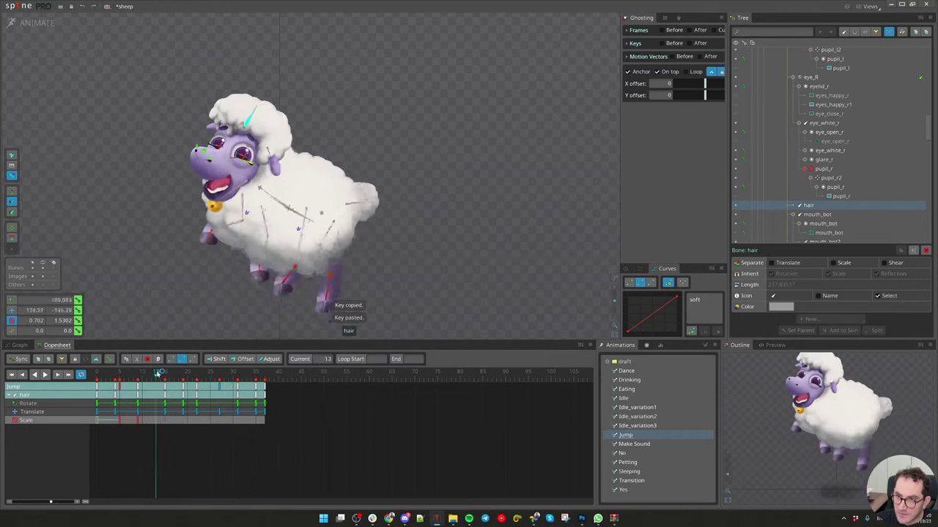
pyautogui.moveTo(248, 118)
pyautogui.mouseDown()
pyautogui.moveTo(254, 110)
pyautogui.moveTo(232, 128)
pyautogui.mouseUp()
pyautogui.click(196, 374)
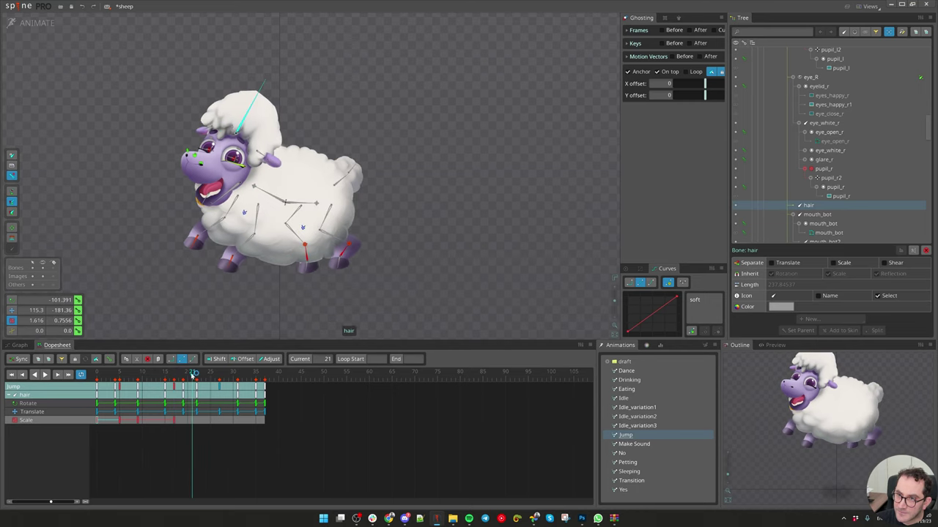
pyautogui.hotkey('ctrl', 'v')
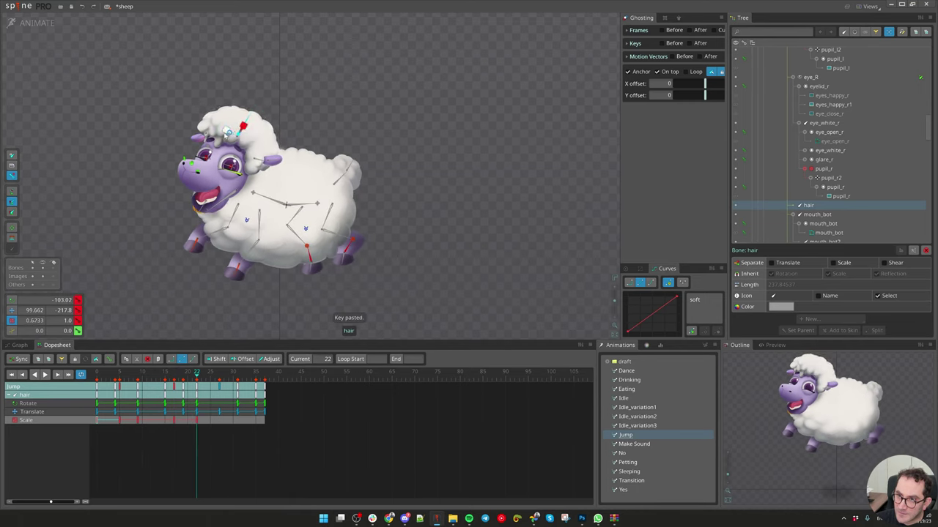
pyautogui.moveTo(227, 132); pyautogui.dragTo(223, 126)
# Step: Paste the starting scale key at frames 26 and 31, scaling the hair to about 1.243 by 0.561 at frame 26 and stretching it at frame 31
pyautogui.moveTo(200, 379); pyautogui.dragTo(215, 377)
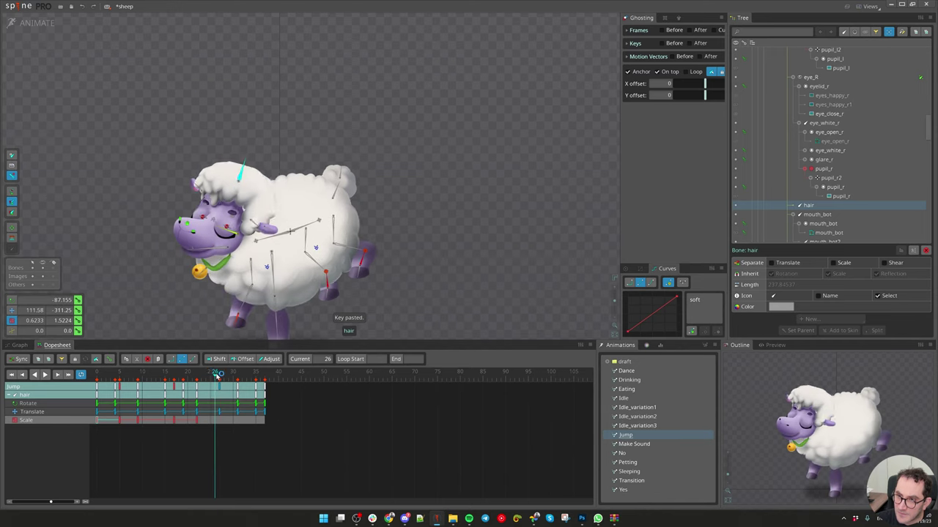
pyautogui.hotkey('ctrl', 'v')
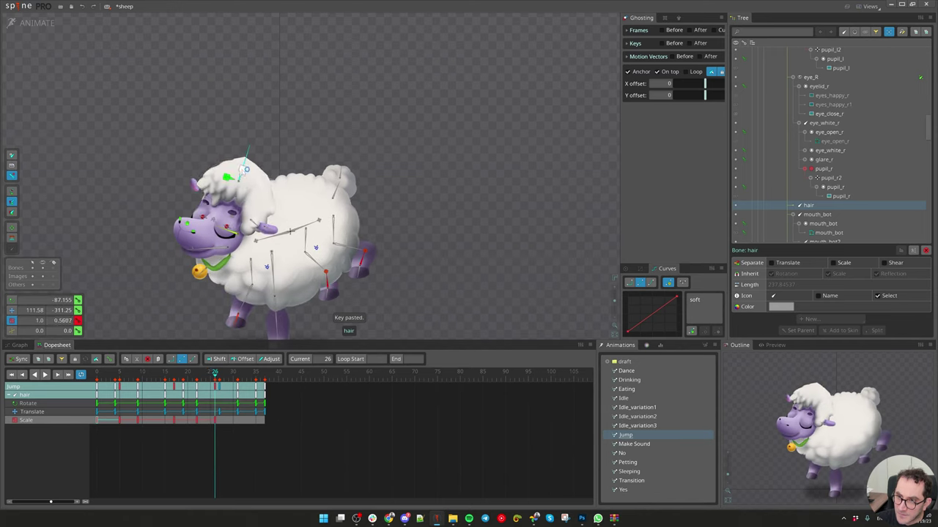
pyautogui.moveTo(221, 377); pyautogui.dragTo(237, 372)
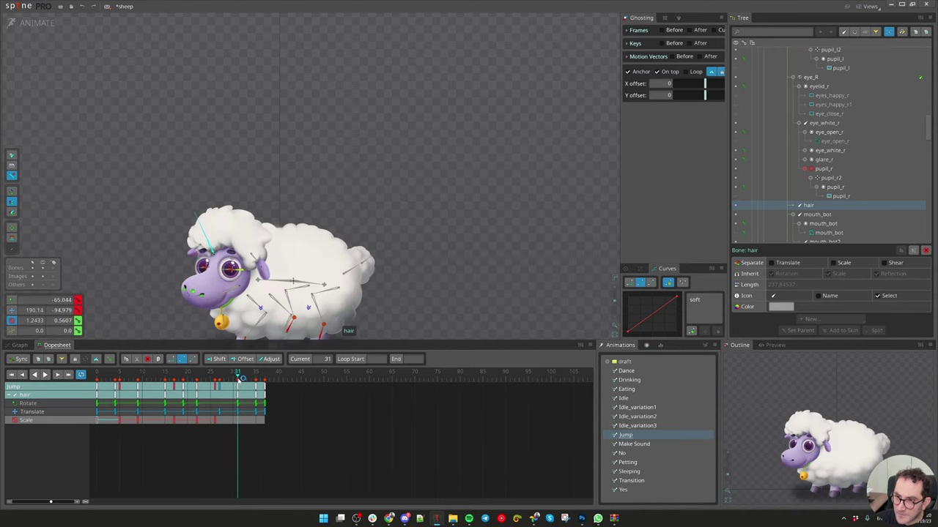
pyautogui.hotkey('ctrl', 'v')
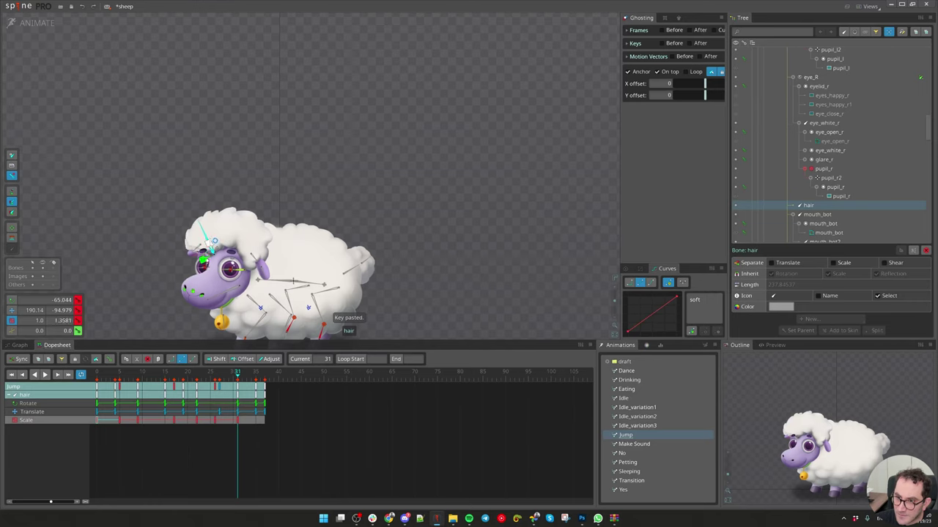
# Step: Paste the hair's starting scale key at frame 37, apply the soft curve to all scale keys, and play the animation
pyautogui.click(266, 378)
pyautogui.hotkey('ctrl', 'v')
pyautogui.moveTo(279, 424); pyautogui.dragTo(95, 424)
pyautogui.click(704, 299)
pyautogui.press('space')
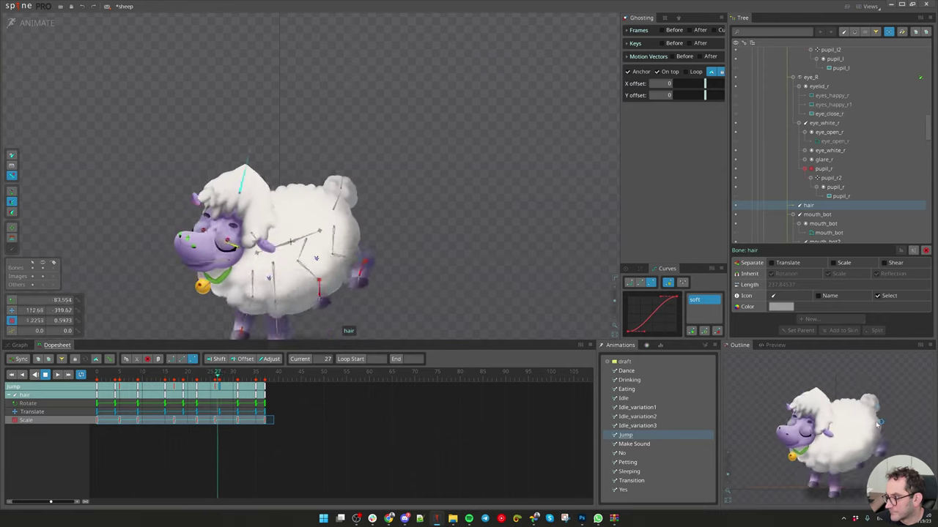
# Step: Select the head_fur mesh in the mid-jump pose near frame 15 and smooth the weights of its top vertices
pyautogui.moveTo(118, 377); pyautogui.dragTo(164, 375)
pyautogui.press('space')
pyautogui.click(252, 111)
pyautogui.scroll(3, 281, 99)
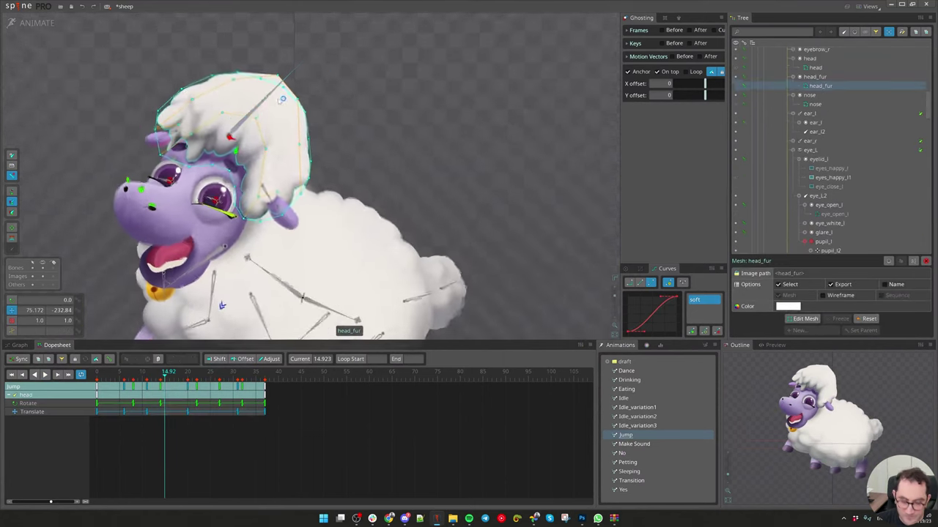
pyautogui.press('g')
pyautogui.scroll(3, 315, 112)
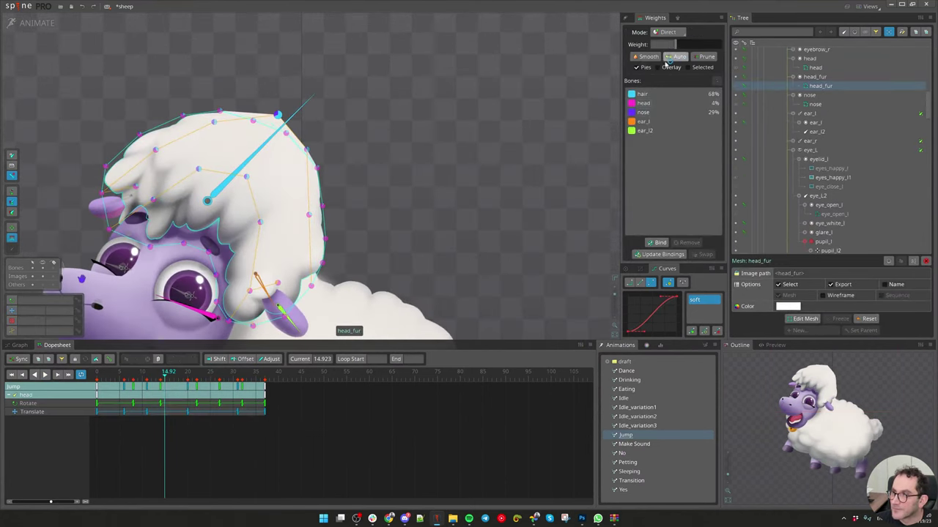
pyautogui.click(646, 57)
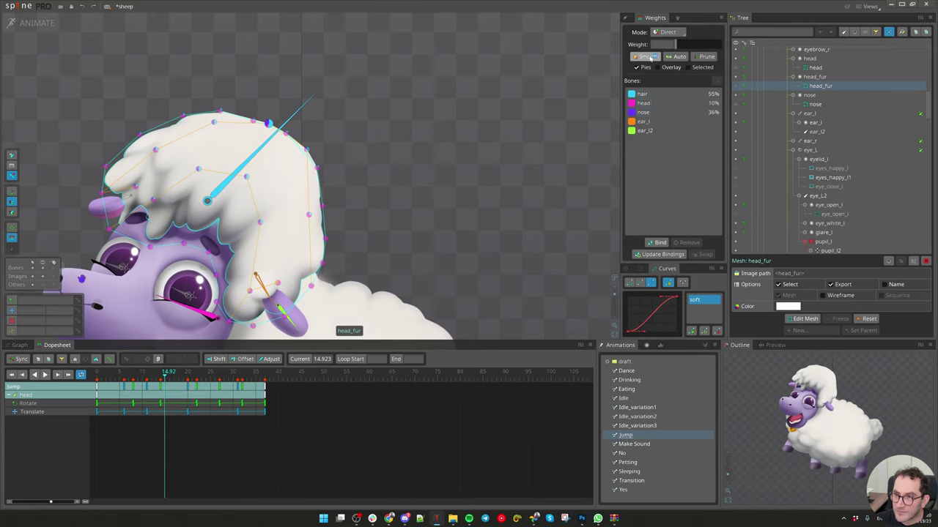
pyautogui.scroll(5, 274, 139)
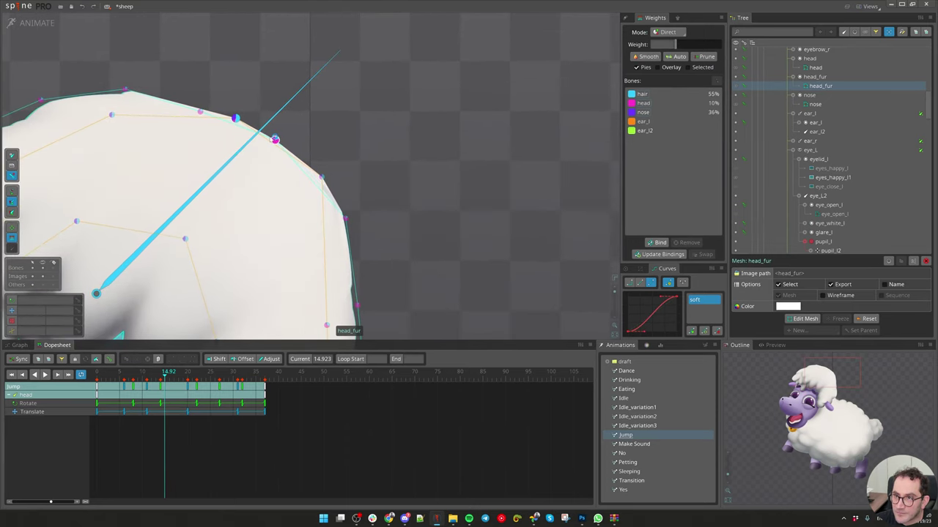
# Step: Adjust the hair bone's weight on the head_fur vertices around the crown to even out the fur's outline
pyautogui.click(239, 148)
pyautogui.scroll(-3, 363, 172)
pyautogui.moveTo(373, 165); pyautogui.dragTo(380, 157)
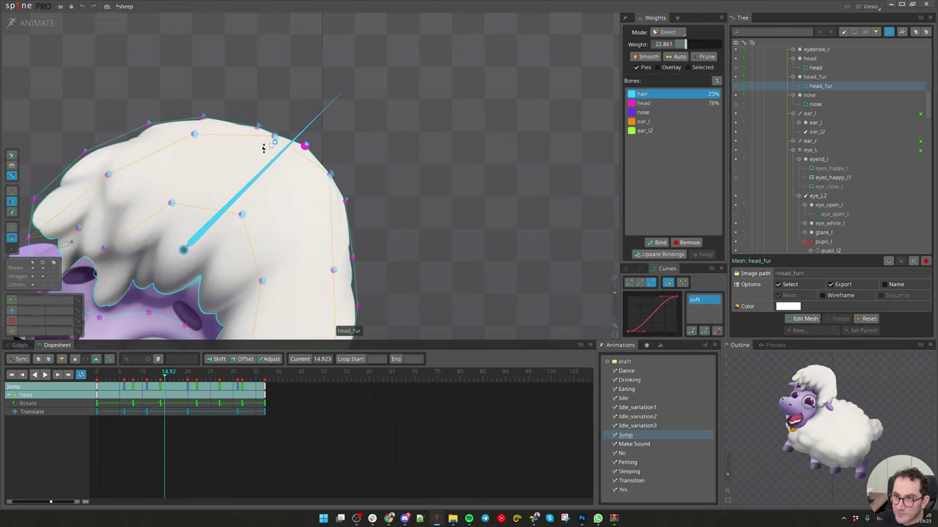
pyautogui.moveTo(328, 178); pyautogui.dragTo(333, 180)
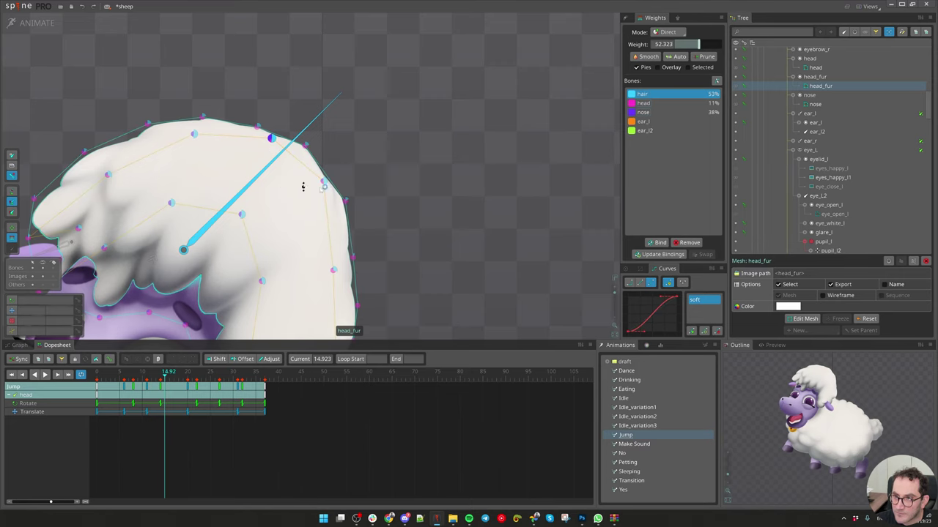
pyautogui.moveTo(323, 186); pyautogui.dragTo(320, 190)
pyautogui.scroll(-4, 321, 189)
pyautogui.press('space')
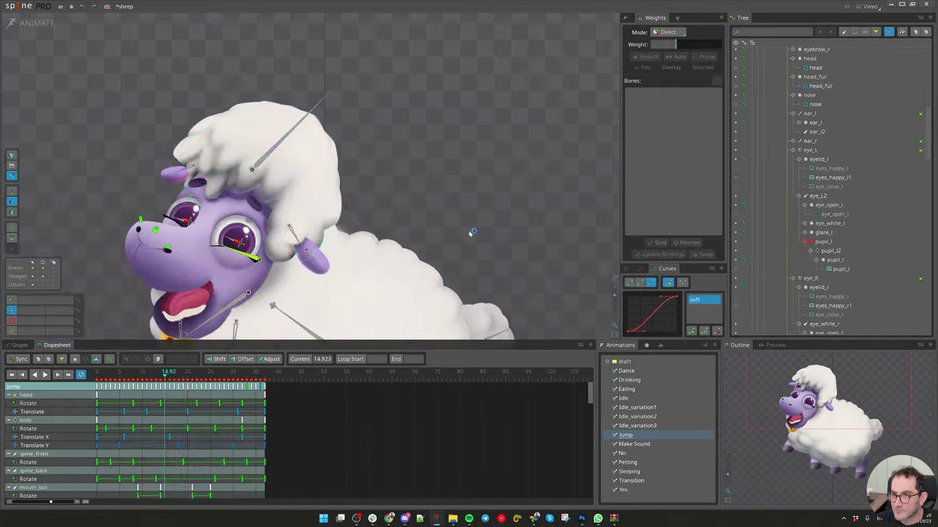
# Step: Select the chest2 and hips2 bones, key their rotation and translation at frame 6, and copy those keys
pyautogui.press('d')
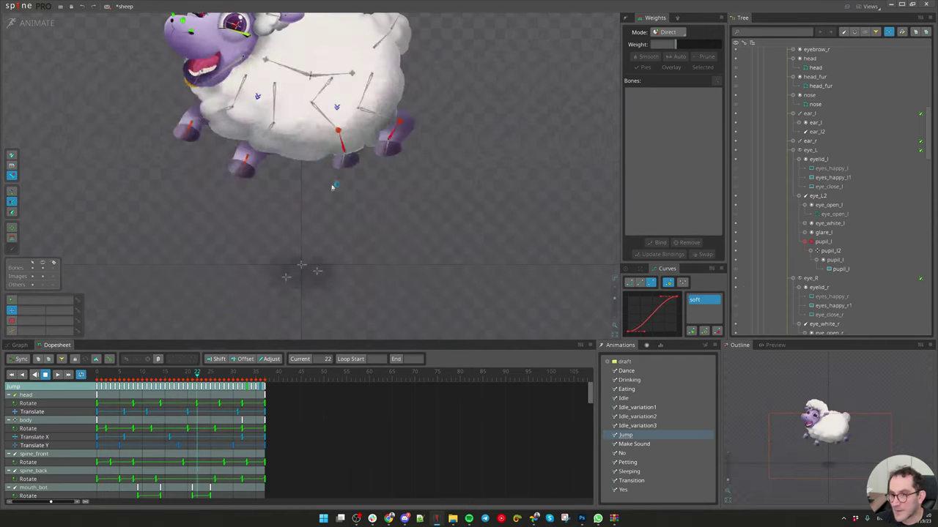
pyautogui.press('space')
pyautogui.click(257, 96)
pyautogui.keyDown('ctrl'); pyautogui.click(337, 108); pyautogui.keyUp('ctrl')
pyautogui.moveTo(341, 111); pyautogui.dragTo(331, 195)
pyautogui.moveTo(190, 376); pyautogui.dragTo(123, 391)
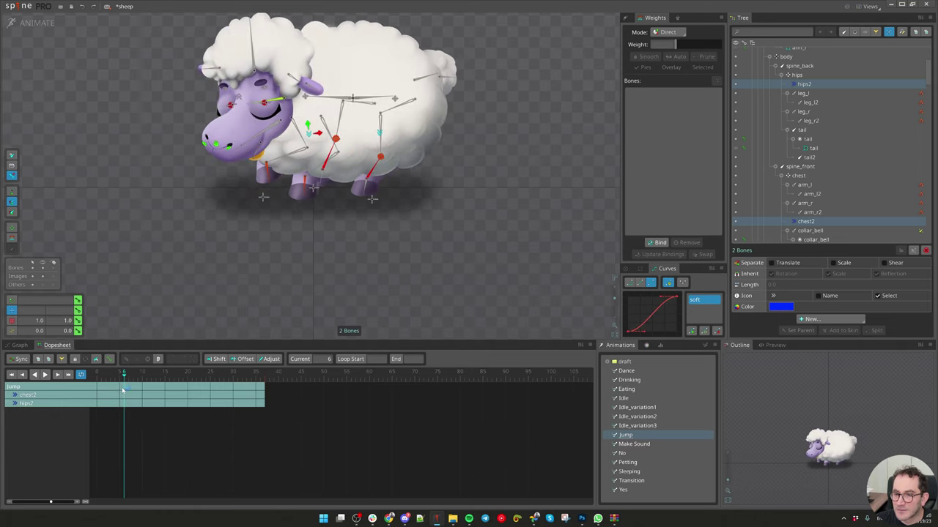
pyautogui.click(77, 311)
pyautogui.click(129, 375)
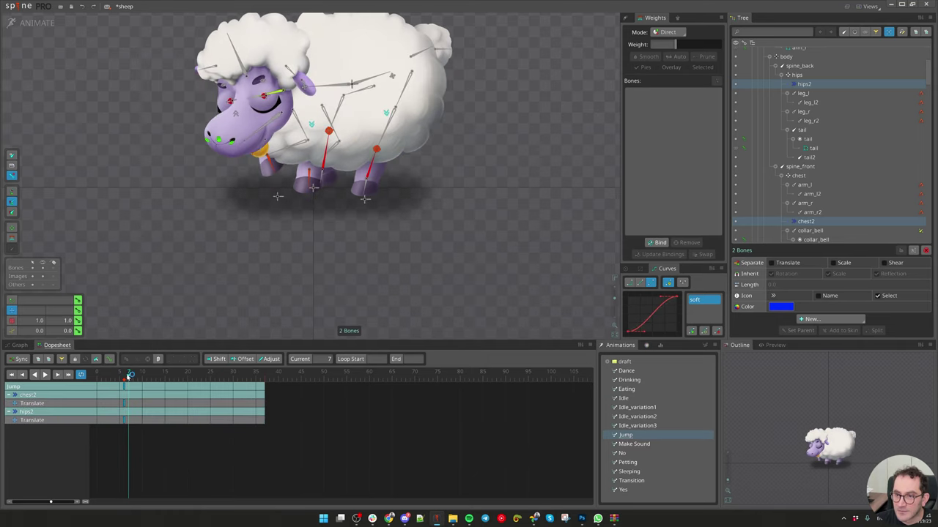
pyautogui.click(124, 374)
pyautogui.hotkey('ctrl', 'c')
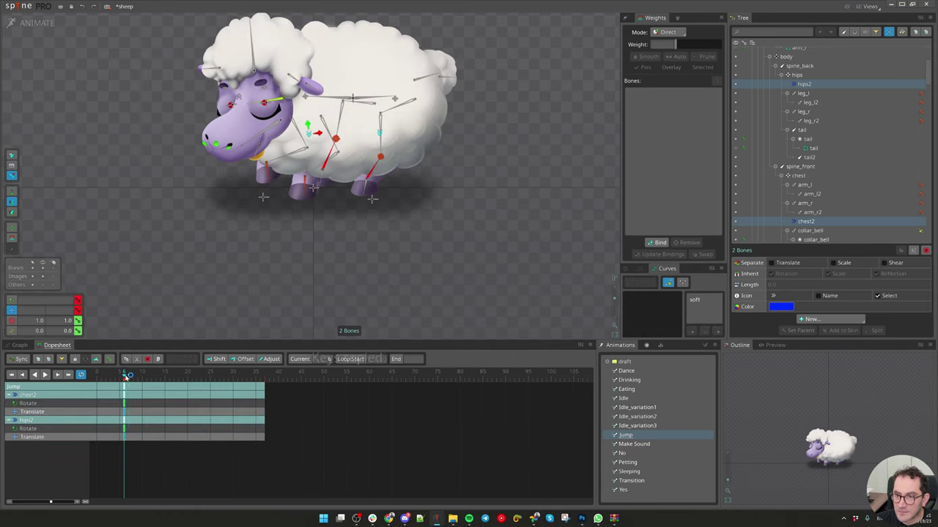
# Step: Key both bones' translation at frame 9 and paste the copied frame 6 keys at frames 18, 22 and 26
pyautogui.click(139, 376)
pyautogui.hotkey('ctrl', 'v')
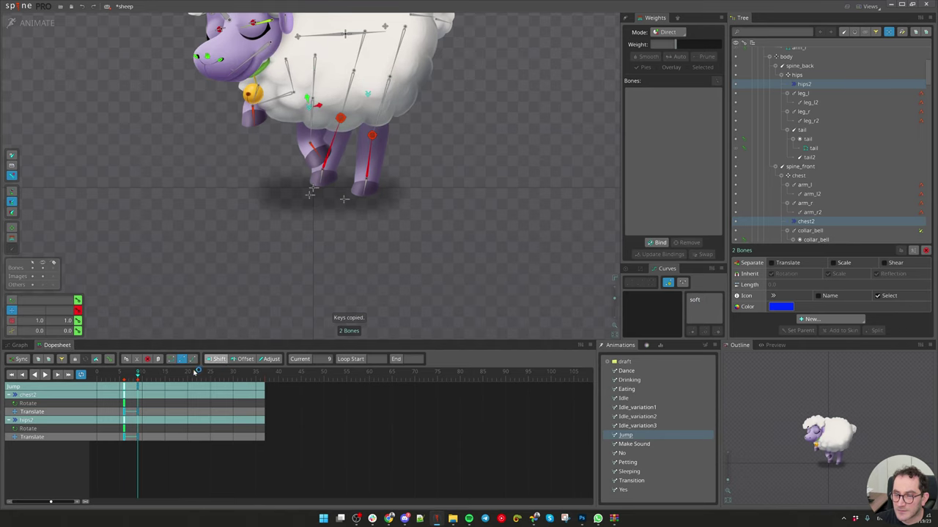
pyautogui.moveTo(153, 377); pyautogui.dragTo(217, 377)
pyautogui.hotkey('ctrl', 'v')
pyautogui.hotkey('ctrl', 'v')
pyautogui.hotkey('ctrl', 'v')
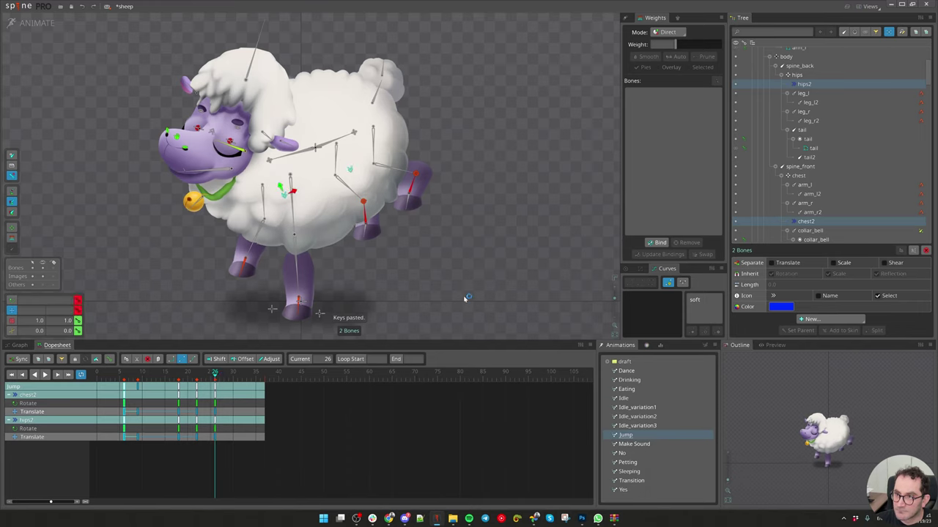
# Step: Paste the copied keys at frames 31, 35 and 37, and apply the soft curve to all chest2 and hips2 keys
pyautogui.click(236, 378)
pyautogui.hotkey('ctrl', 'v')
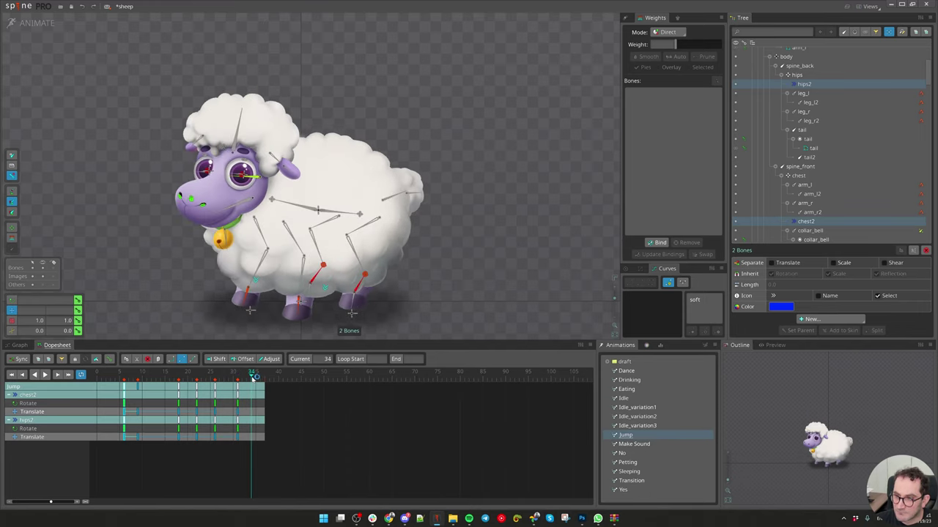
pyautogui.click(256, 378)
pyautogui.hotkey('ctrl', 'v')
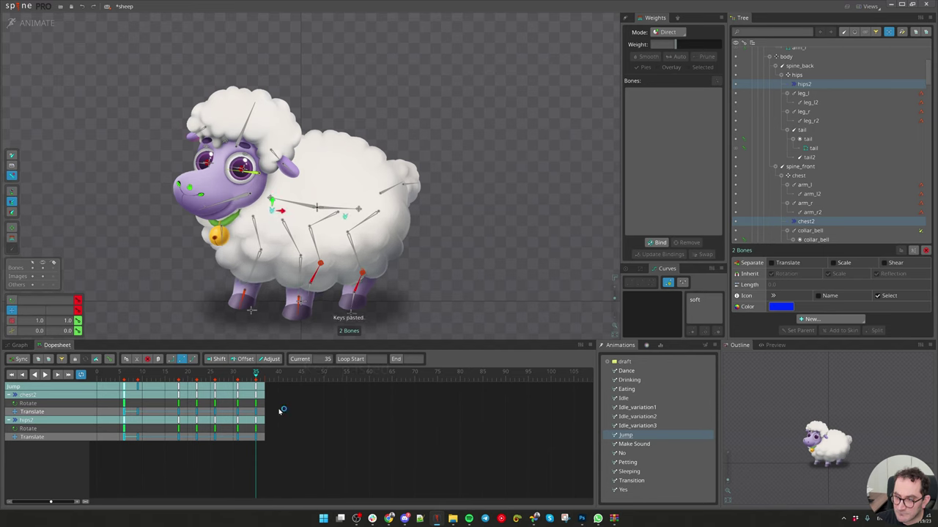
pyautogui.click(265, 375)
pyautogui.hotkey('ctrl', 'v')
pyautogui.click(696, 300)
pyautogui.press('space')
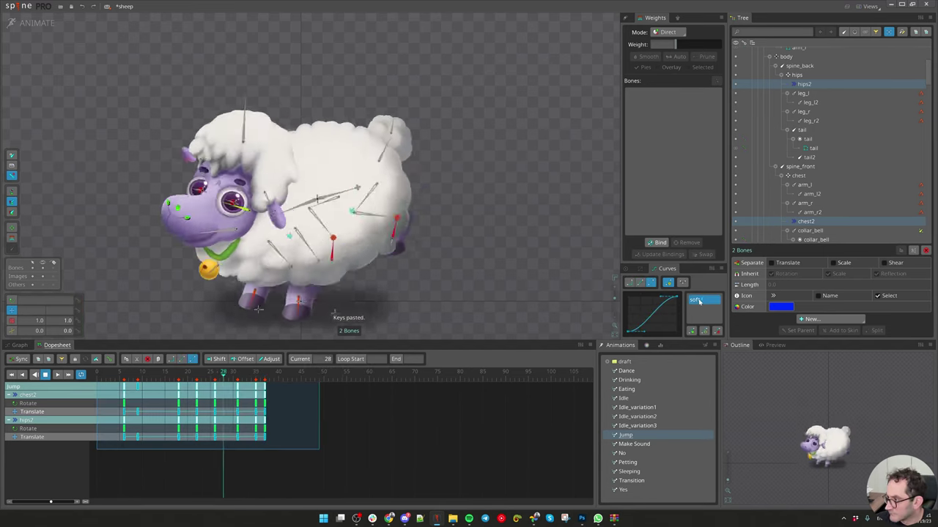
# Step: Delete the chest2 and hips2 keys at frame 22 and play the animation
pyautogui.click(198, 452)
pyautogui.click(176, 376)
pyautogui.moveTo(176, 376); pyautogui.dragTo(214, 377)
pyautogui.press('space')
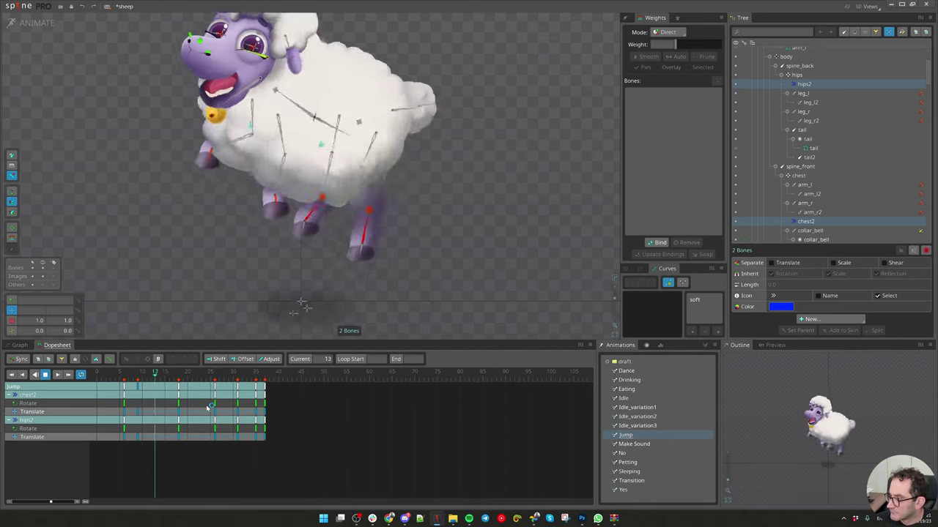
# Step: Try to offset the hips2 keys one frame earlier than the chest2 keys
pyautogui.press('space')
pyautogui.moveTo(110, 458); pyautogui.dragTo(242, 430)
pyautogui.click(227, 478)
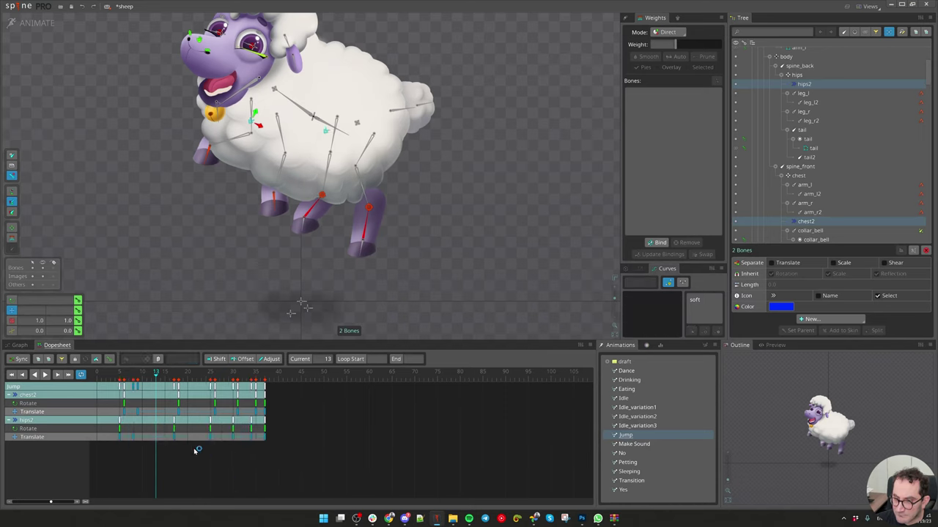
pyautogui.click(124, 376)
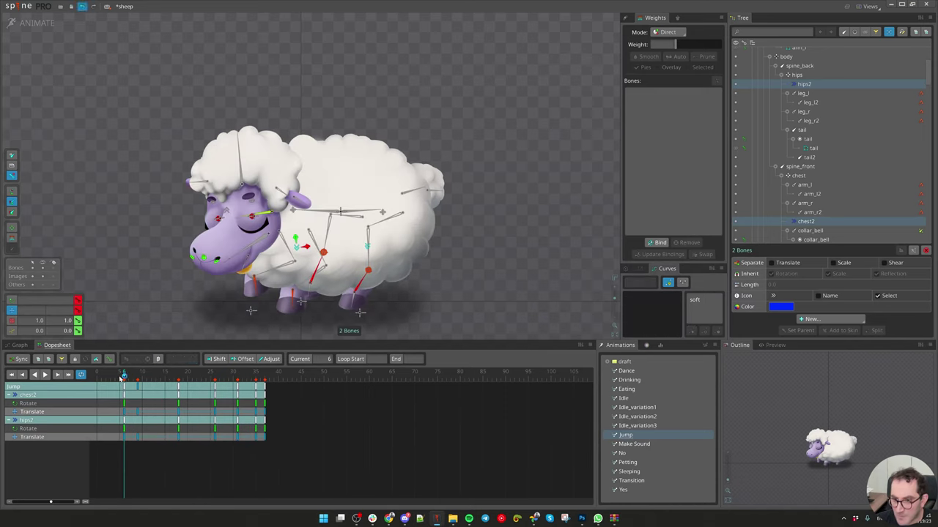
pyautogui.moveTo(120, 379); pyautogui.dragTo(138, 377)
pyautogui.press('c')
pyautogui.hotkey('ctrl', 'z')
pyautogui.moveTo(115, 424); pyautogui.dragTo(161, 459)
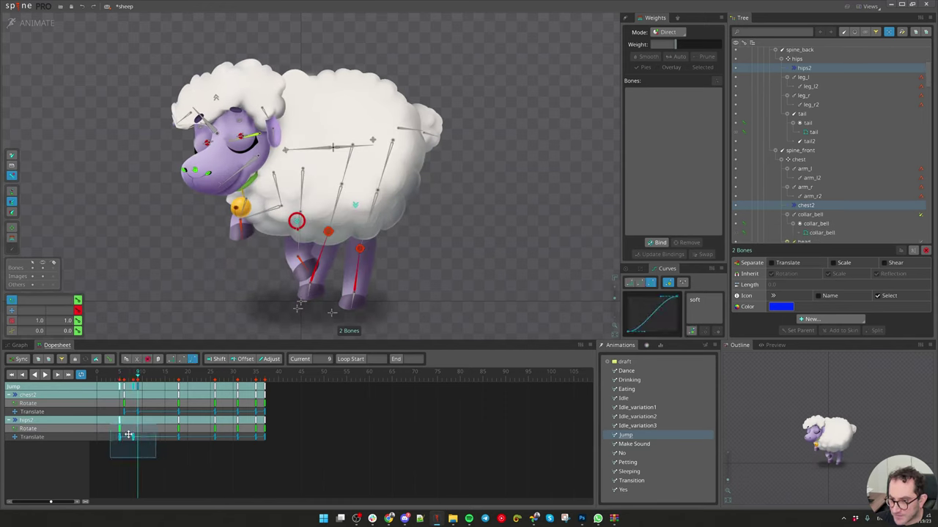
pyautogui.hotkey('ctrl', 'z')
# Step: Shift all hips2 keys one frame earlier, keeping the final key at frame 37, and play the animation
pyautogui.doubleClick(100, 423)
pyautogui.moveTo(124, 422); pyautogui.dragTo(121, 422)
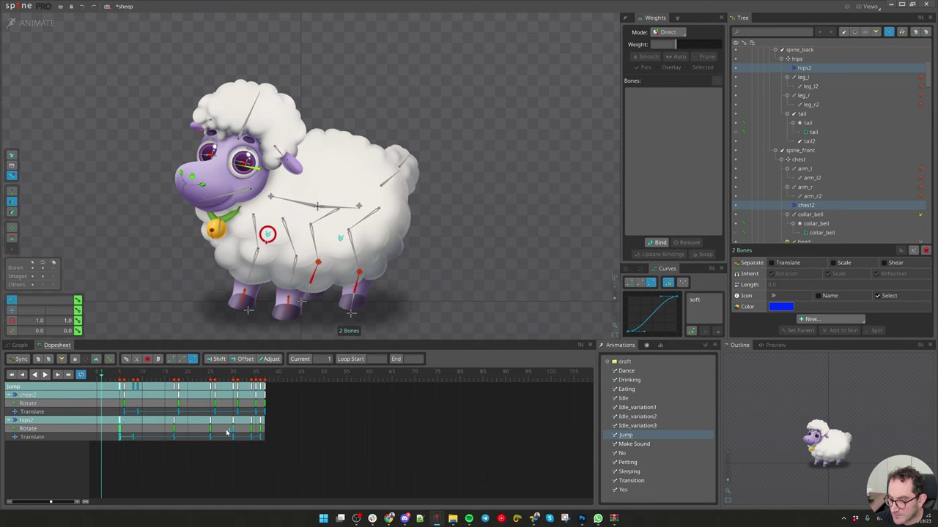
pyautogui.press('d')
pyautogui.press('d')
pyautogui.moveTo(261, 422); pyautogui.dragTo(266, 422)
pyautogui.press('d')
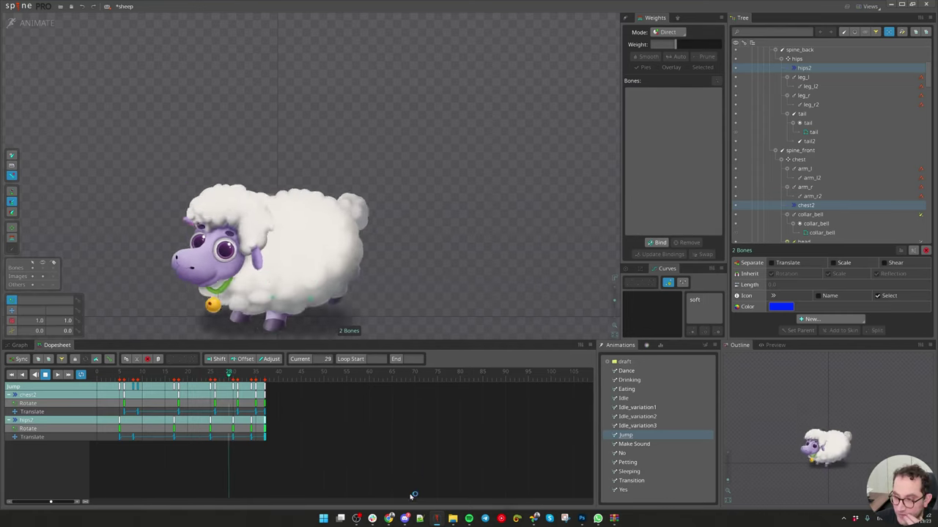
# Step: Switch to the web browser and look through the Animation Workshop page on armanimation.com
pyautogui.moveTo(407, 511)
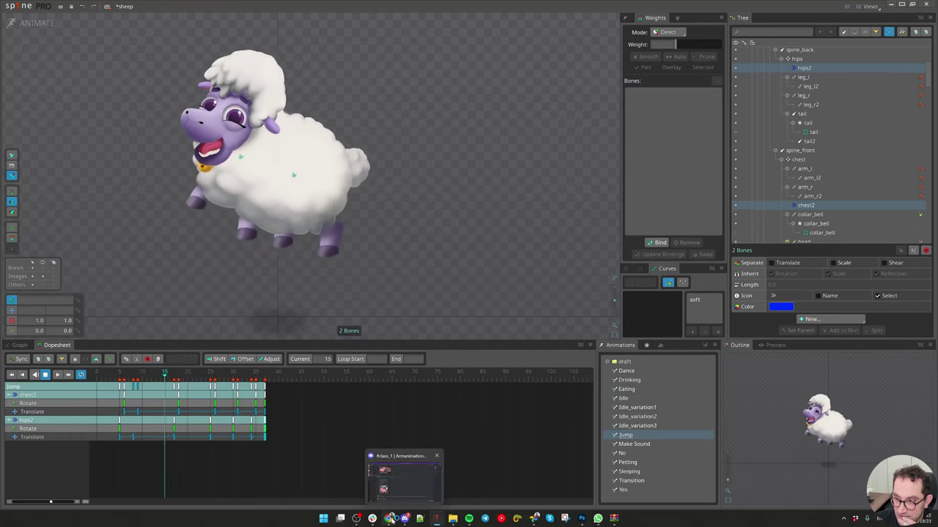
pyautogui.click(411, 472)
pyautogui.scroll(-3, 592, 104)
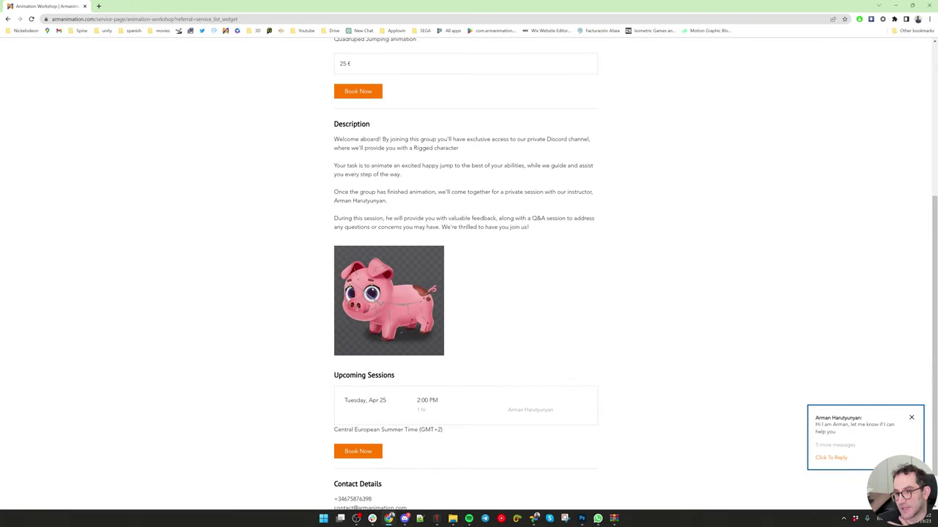
pyautogui.scroll(3, 435, 322)
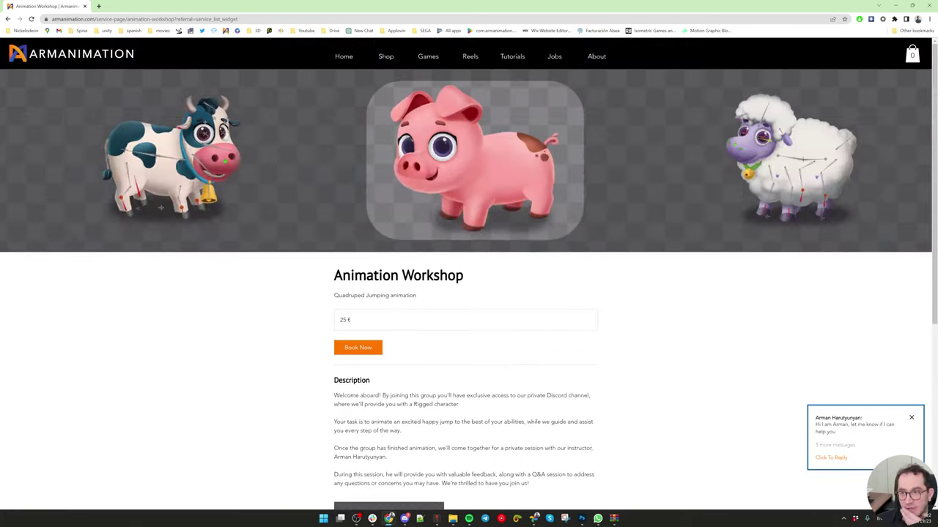